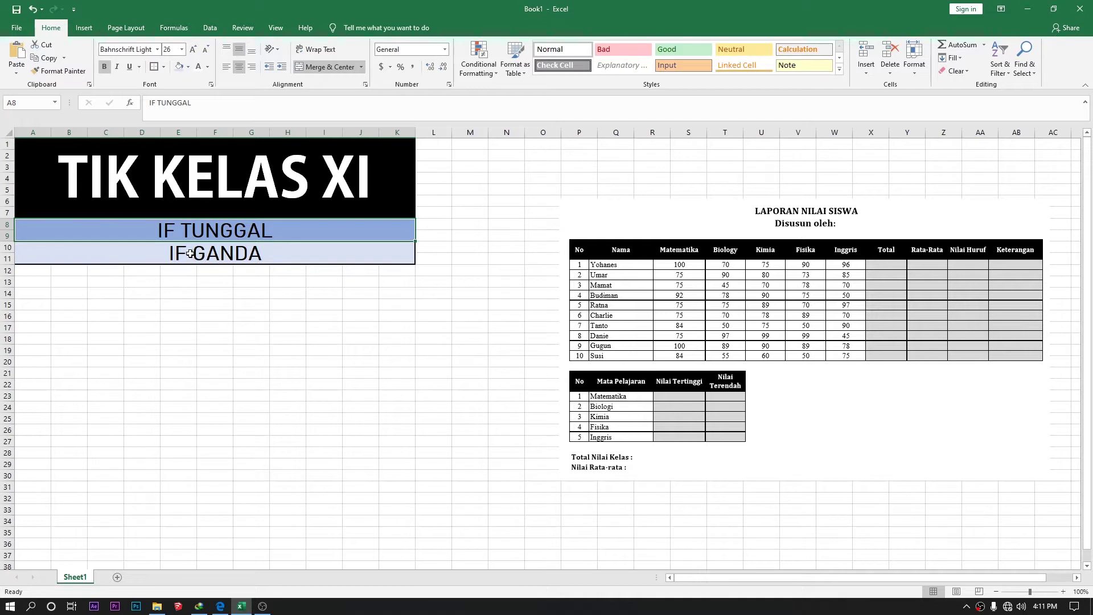
# Step: Move the student score report picture up to the first rows of the sheet
pyautogui.click(216, 248)
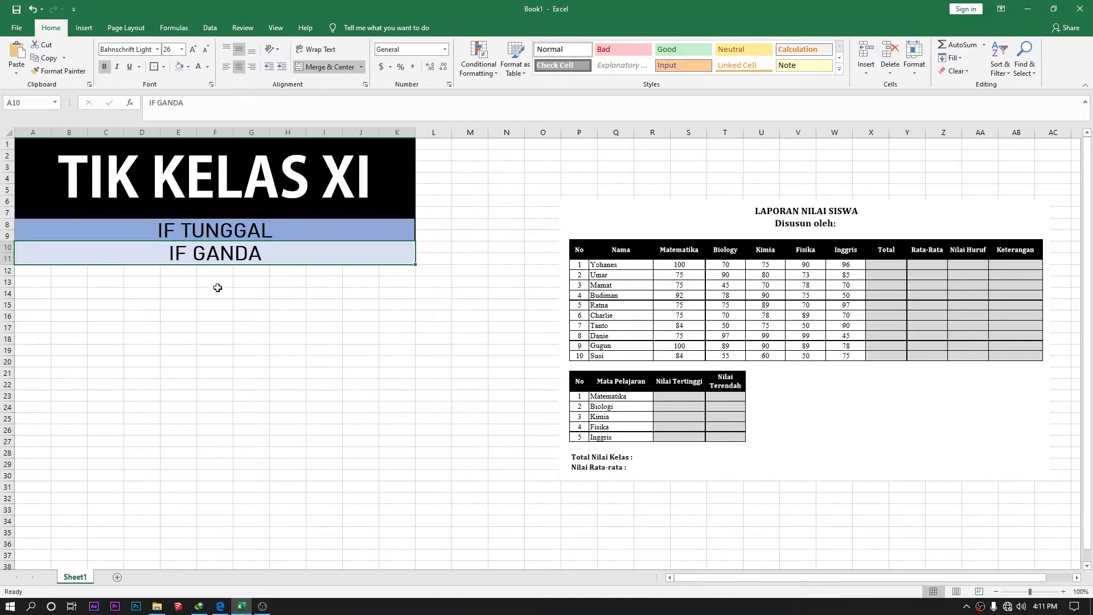
pyautogui.moveTo(680, 311); pyautogui.dragTo(686, 258)
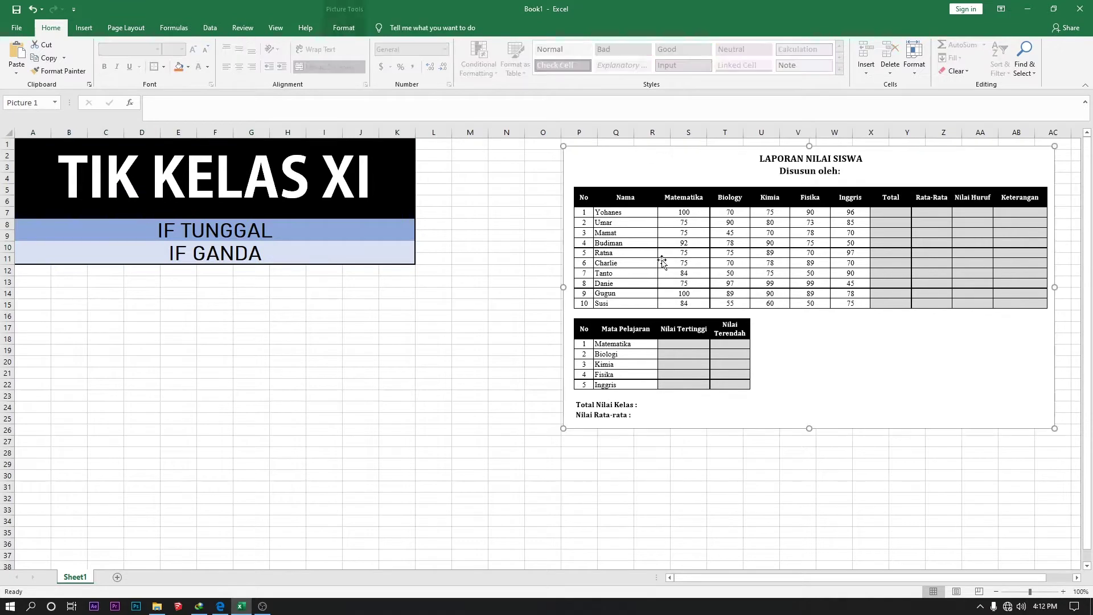
pyautogui.click(263, 238)
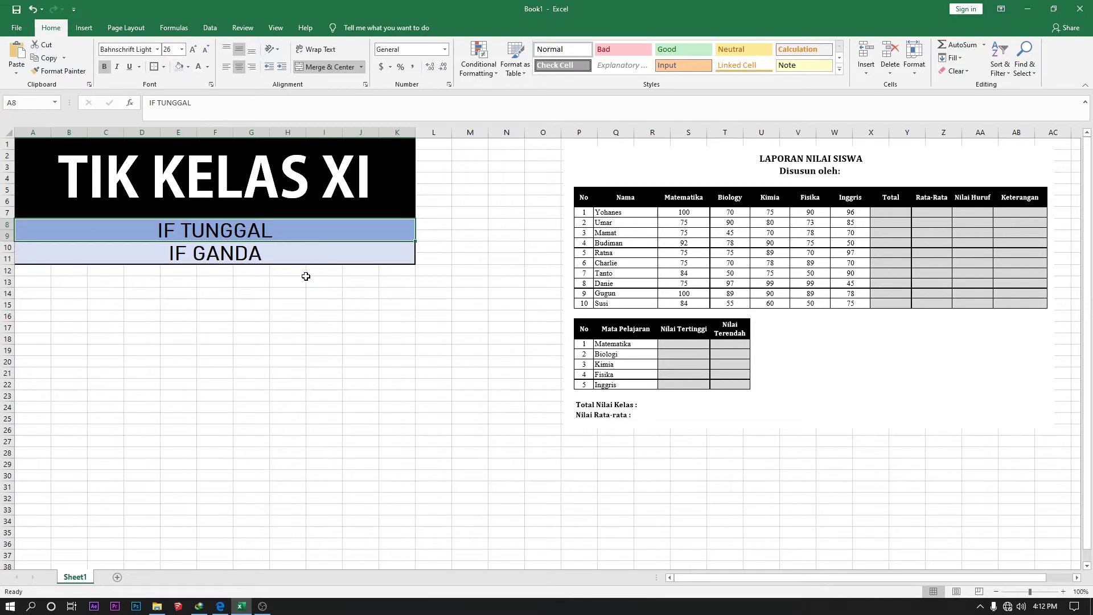
pyautogui.click(315, 253)
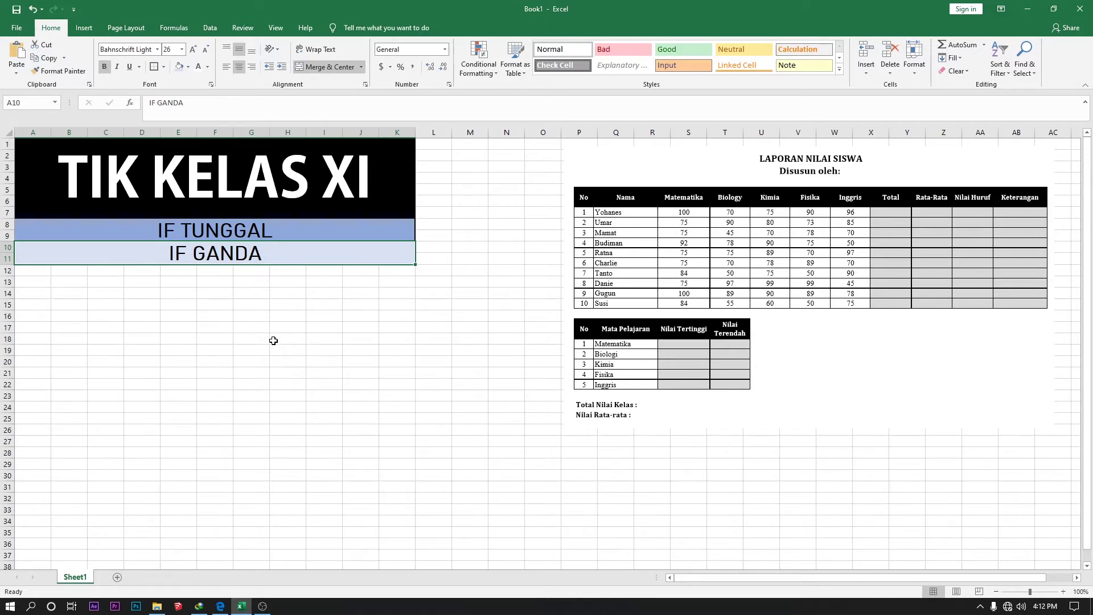
pyautogui.click(236, 319)
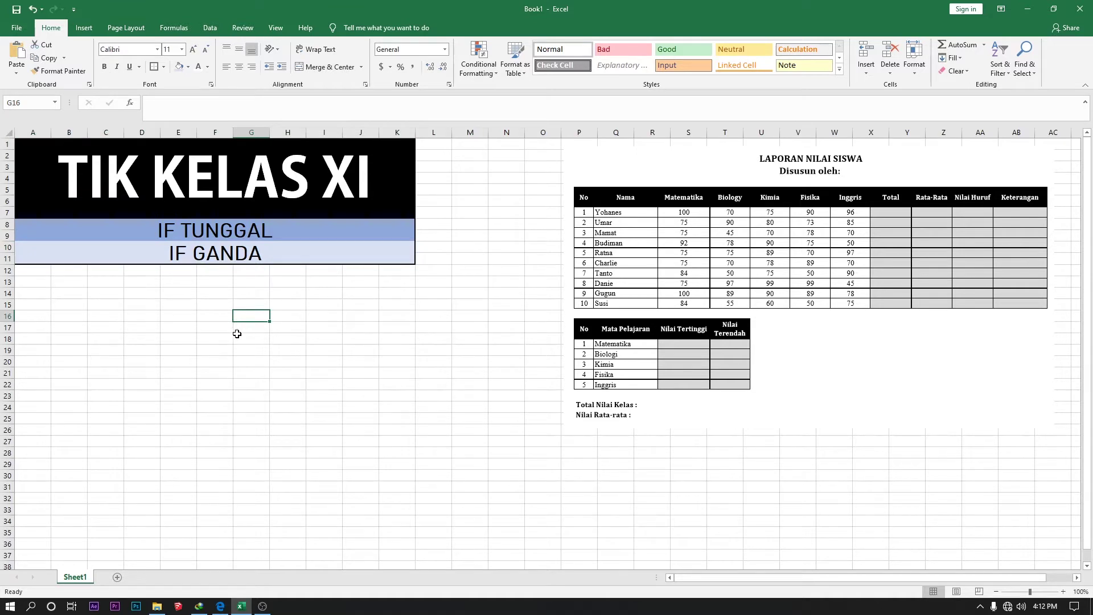
pyautogui.click(181, 351)
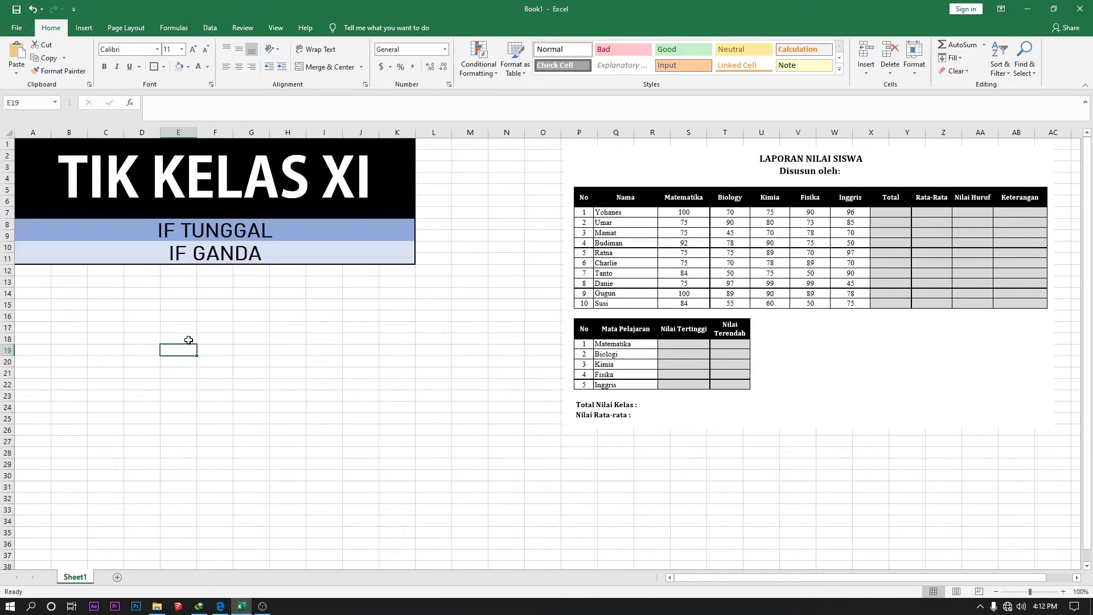
pyautogui.moveTo(188, 341); pyautogui.dragTo(191, 329)
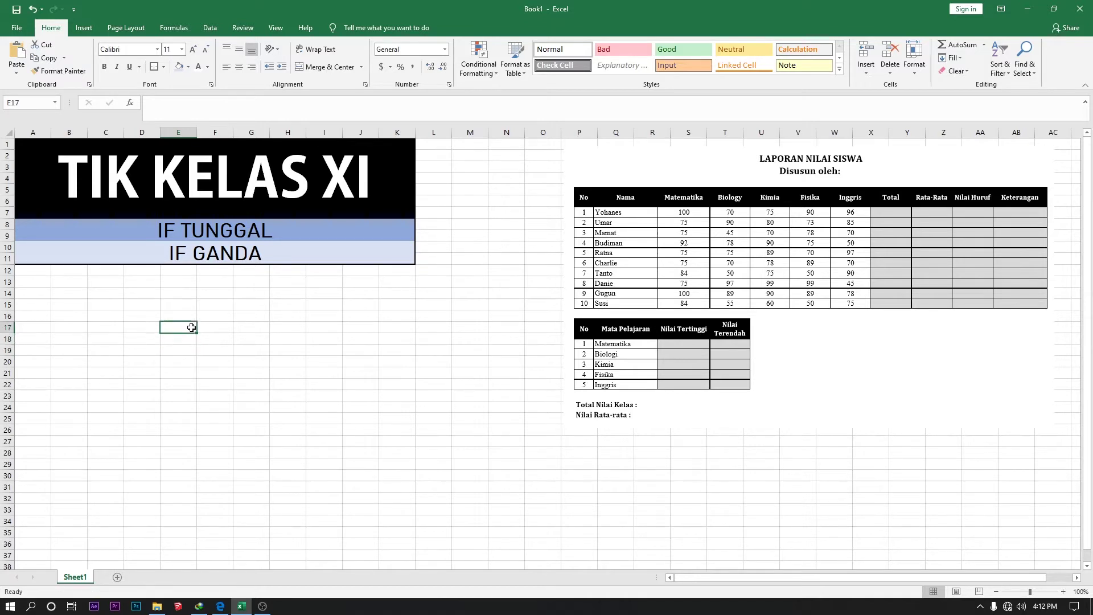
pyautogui.click(204, 233)
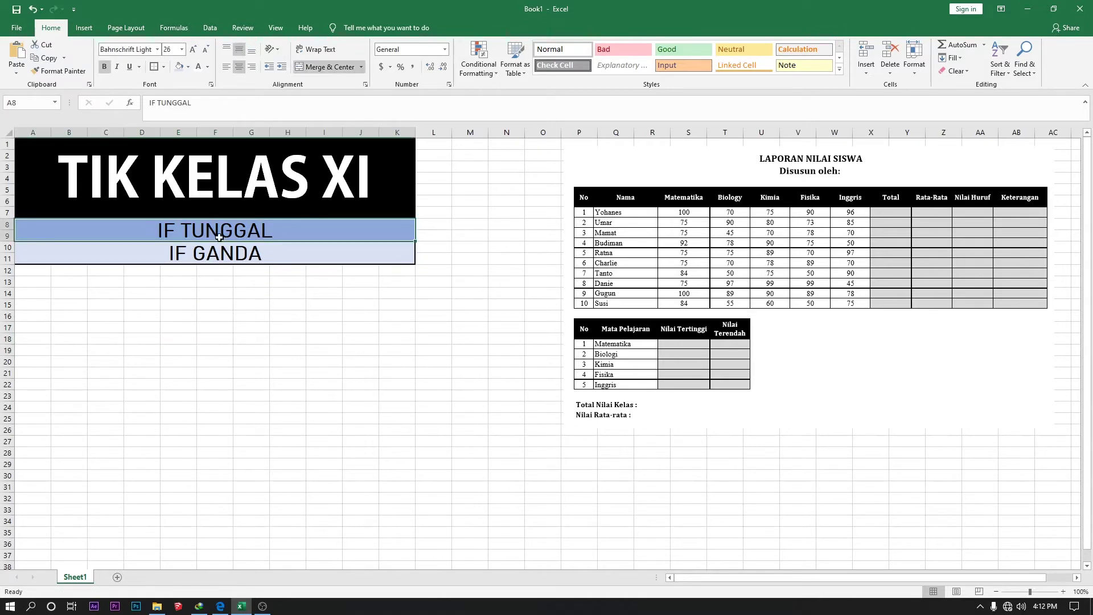
pyautogui.click(215, 254)
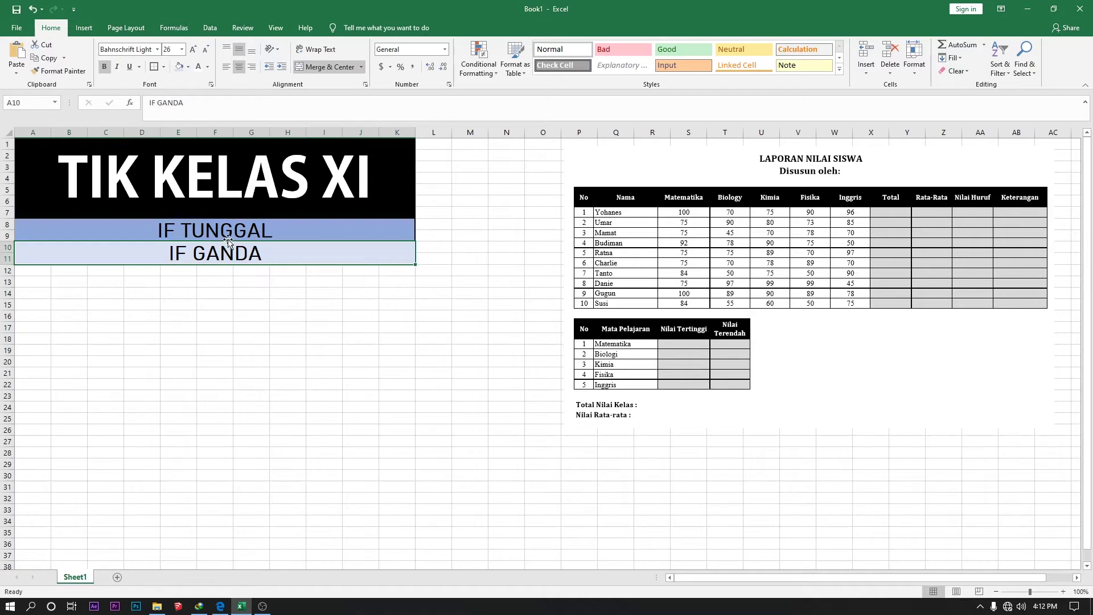
# Step: Shift the score report picture about one column closer to the title block and start the Alarms & Clock stopwatch
pyautogui.moveTo(608, 281); pyautogui.dragTo(569, 274)
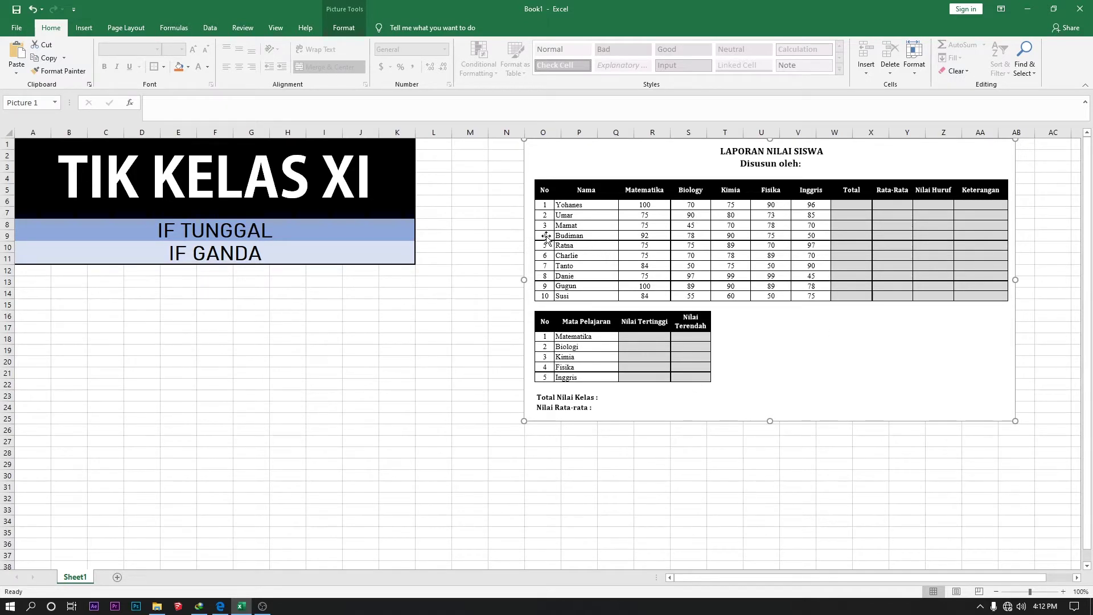
pyautogui.moveTo(527, 318); pyautogui.dragTo(529, 318)
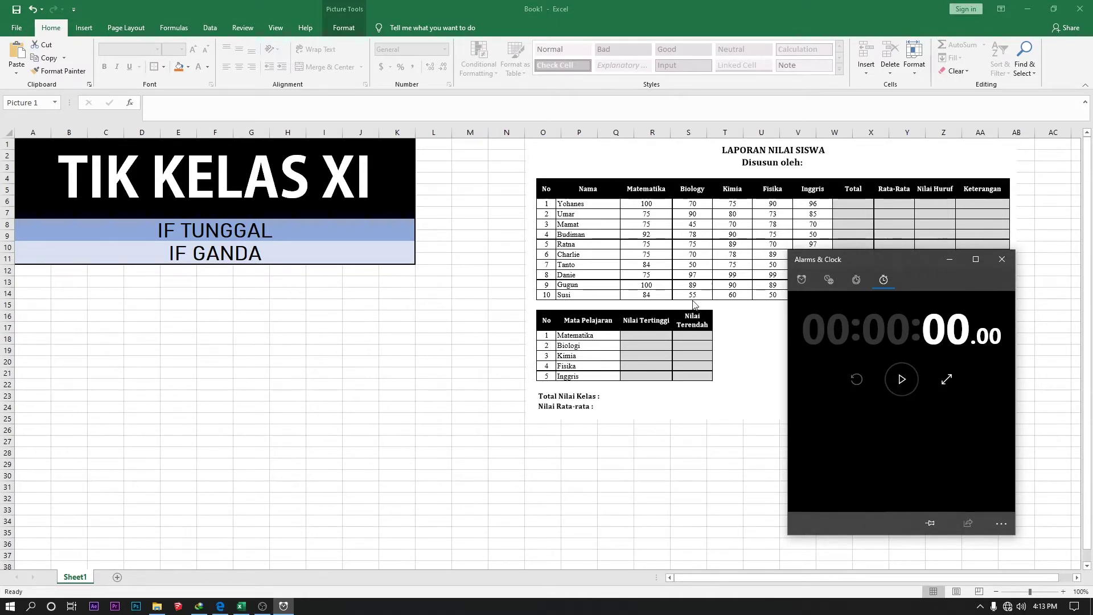
pyautogui.click(900, 377)
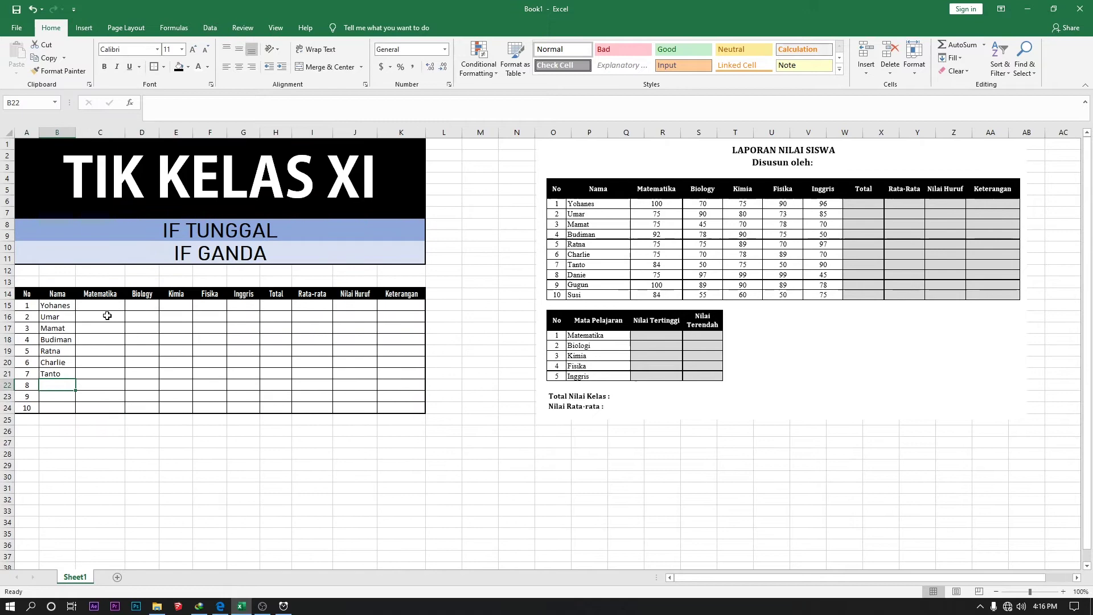
# Step: Enter the last three student names and all ten students' Matematika, Biology, Kimia, Fisika and Inggris scores from the report picture
pyautogui.write('Dianie Gugun Susi 100 75 75 92 75 75 84 75 100 84 ')
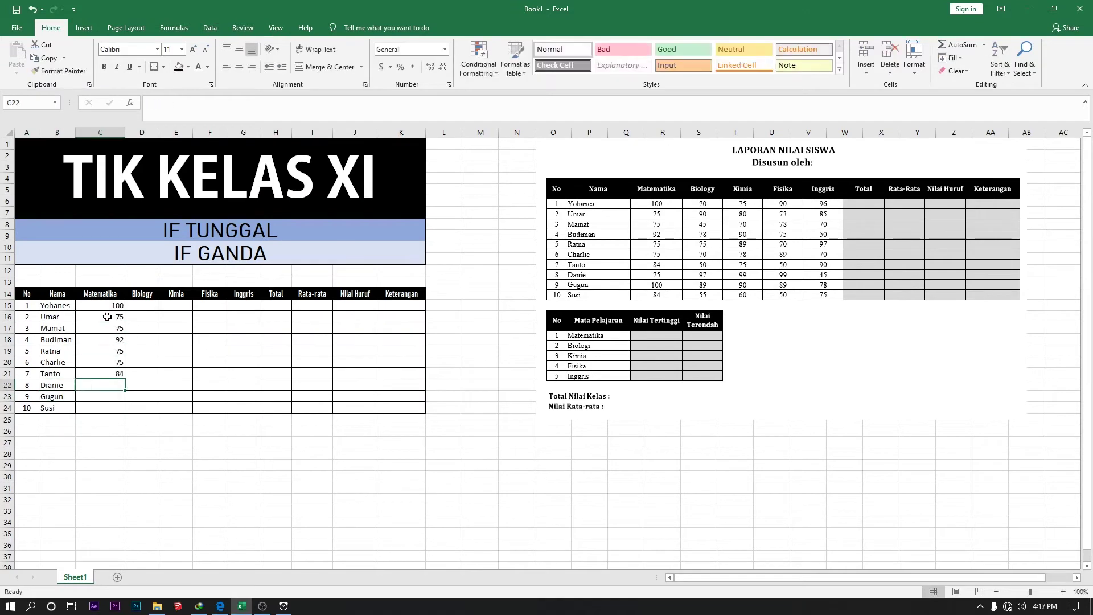
pyautogui.write('70 90 45 78 75 70 50 97 89 55 75 80 70 90 89 78 75 99 90 60 90 73 78 75 70 89 50 99 89 50 96 85 70 50 97 7')
pyautogui.click(900, 379)
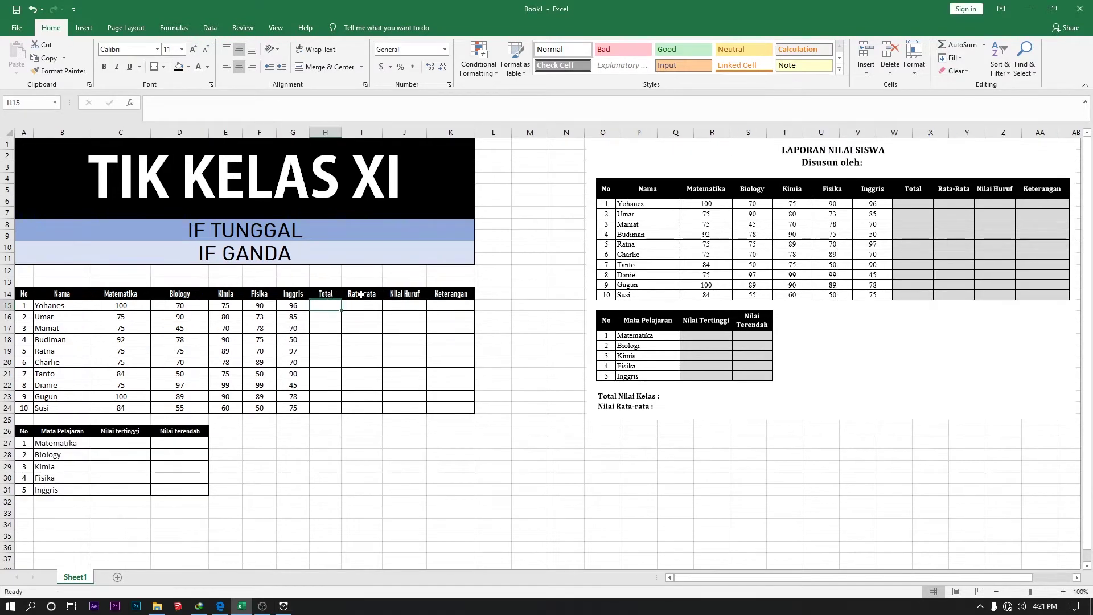
pyautogui.click(326, 293)
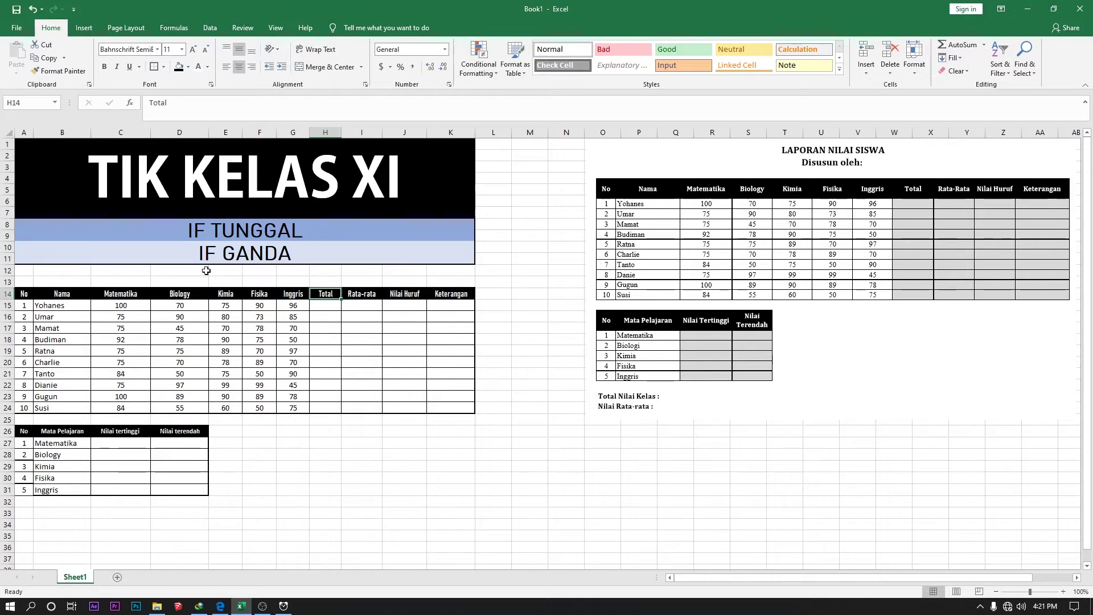
pyautogui.click(131, 103)
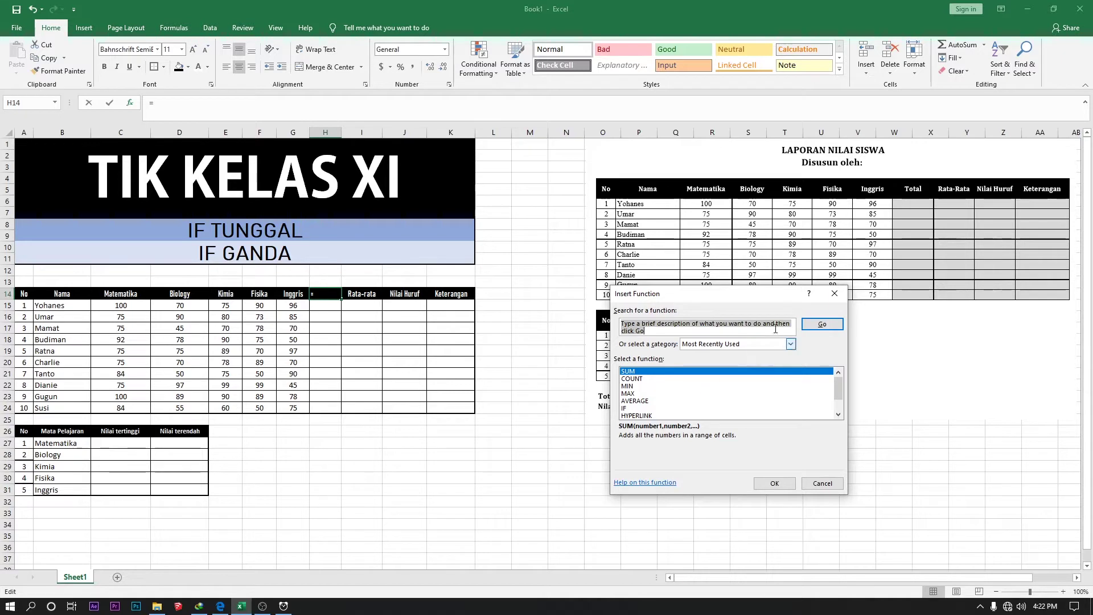
pyautogui.click(710, 333)
pyautogui.moveTo(710, 333); pyautogui.dragTo(595, 319)
pyautogui.write('SUM')
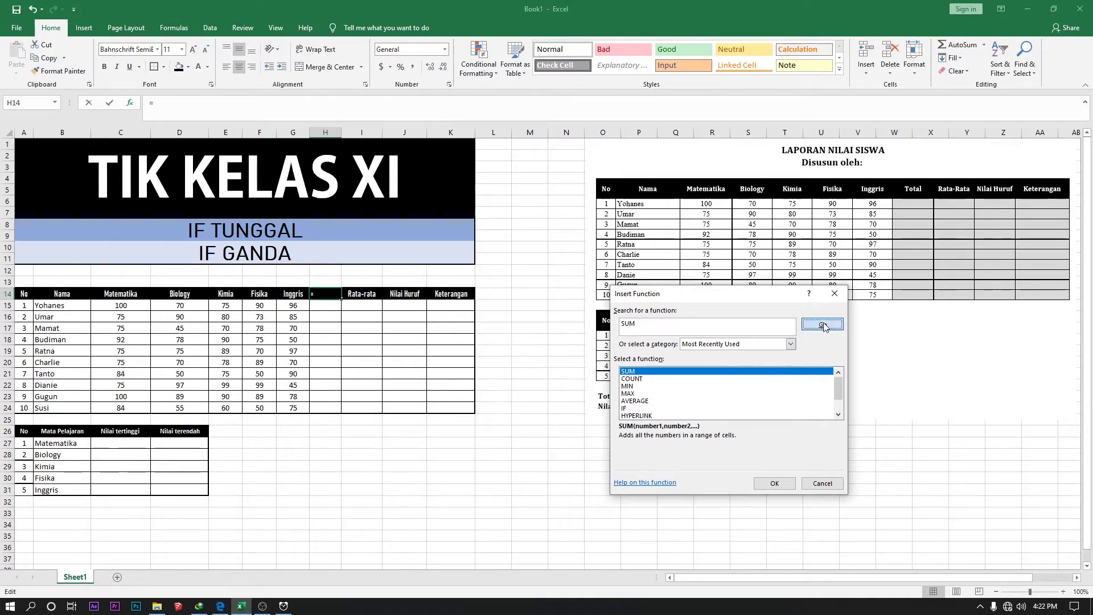
pyautogui.click(825, 323)
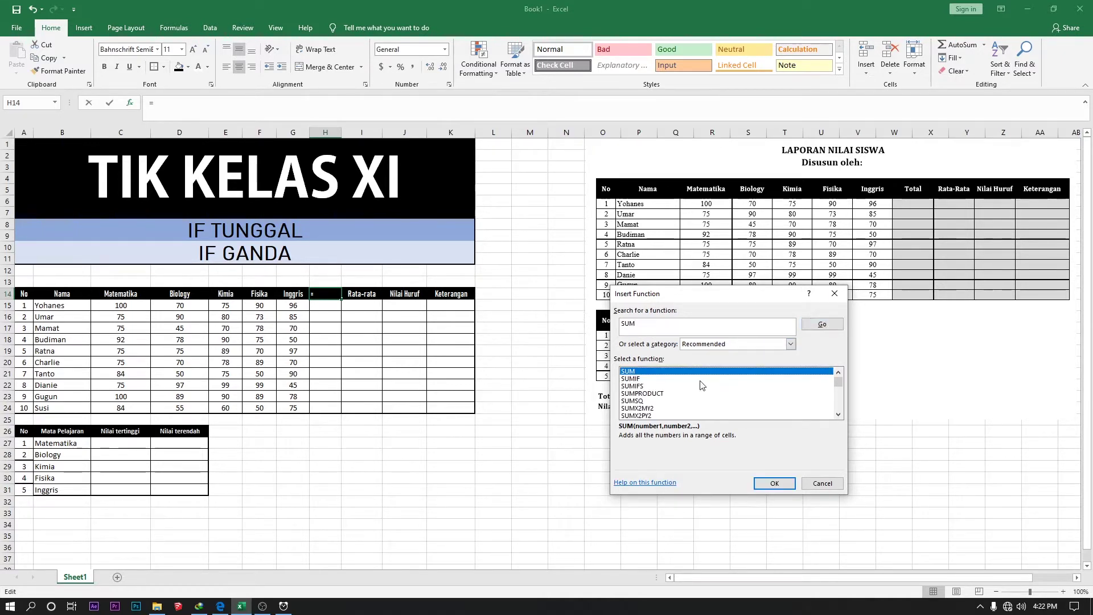
pyautogui.doubleClick(658, 371)
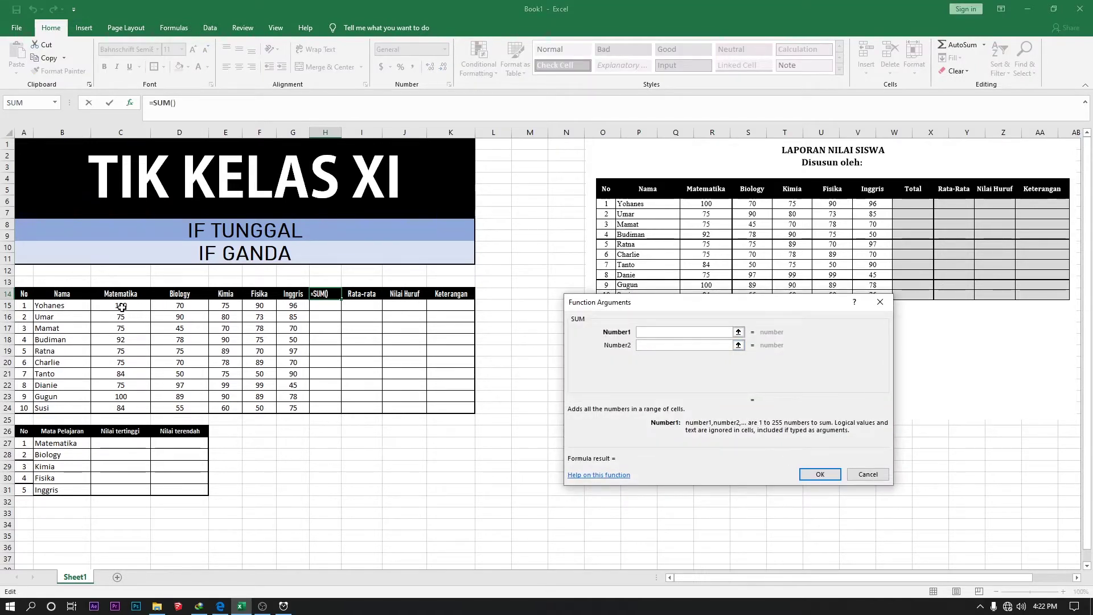
pyautogui.moveTo(121, 306); pyautogui.dragTo(284, 316)
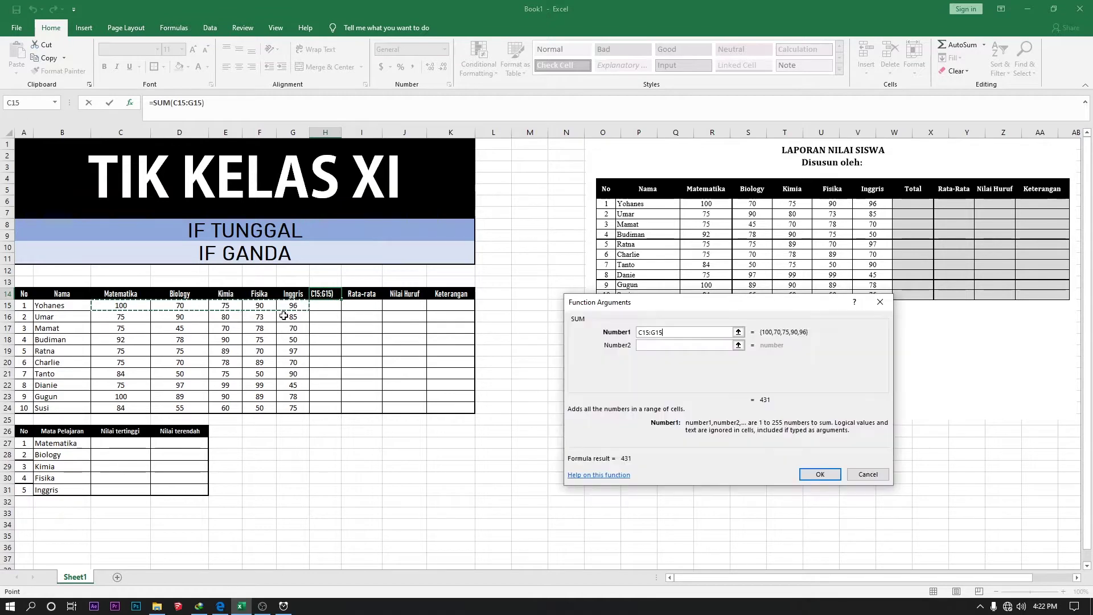
pyautogui.click(818, 474)
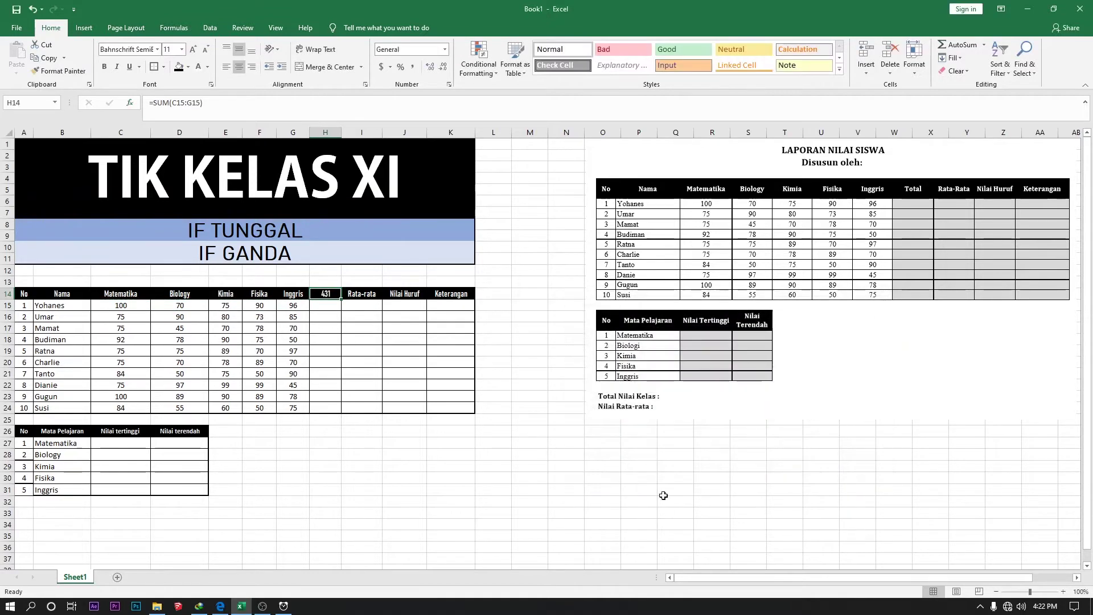
pyautogui.hotkey('ctrl', 'z')
# Step: Calculate the first student's total in H15 with =SUM(C15:G15) and fill the formula through H24
pyautogui.click(334, 307)
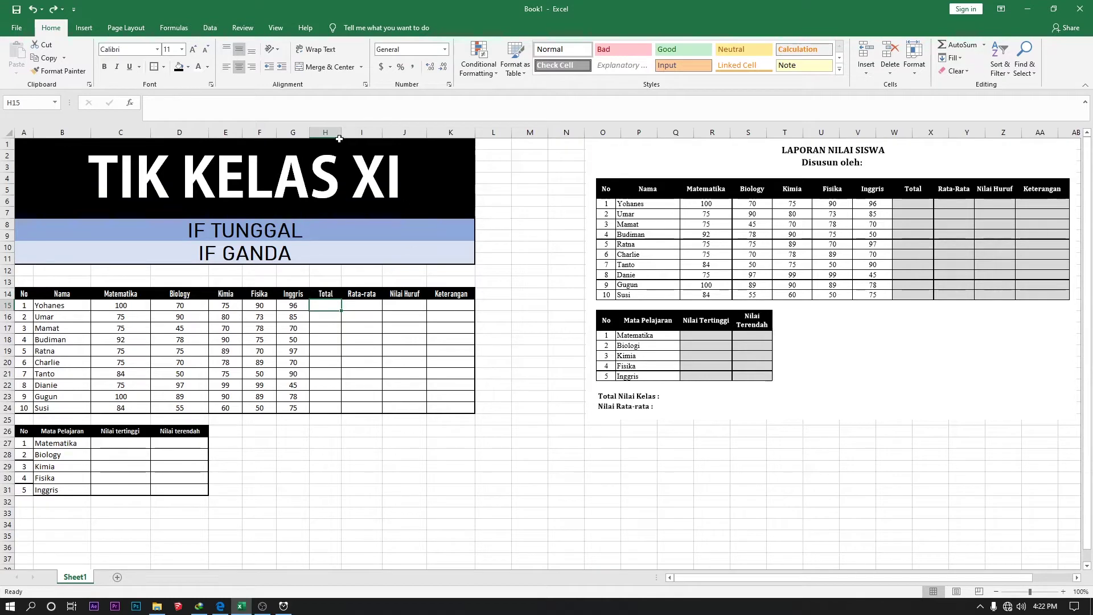
pyautogui.click(130, 102)
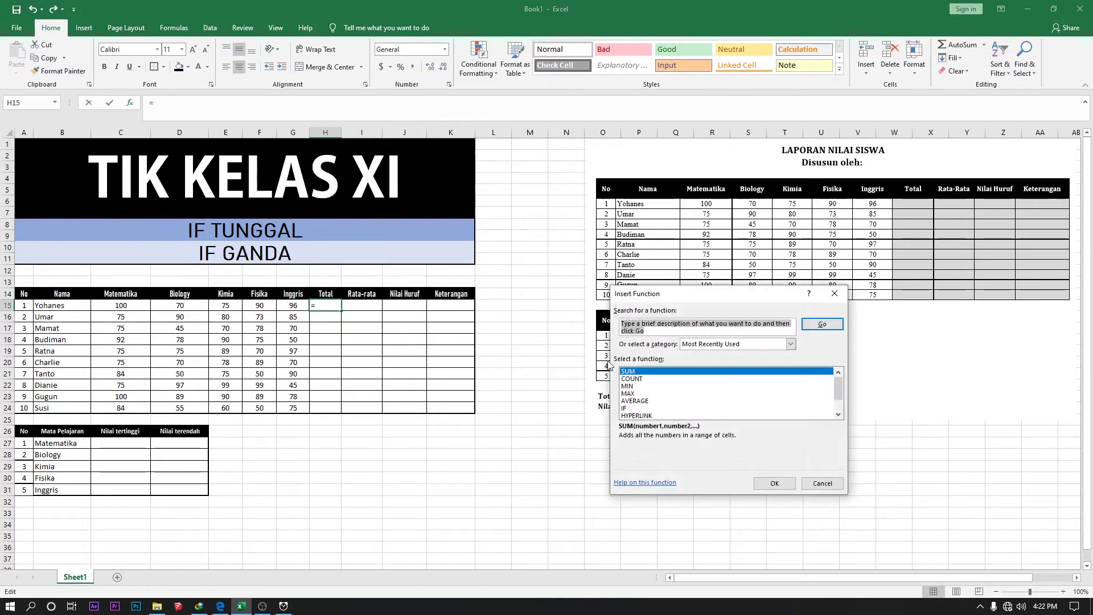
pyautogui.click(763, 485)
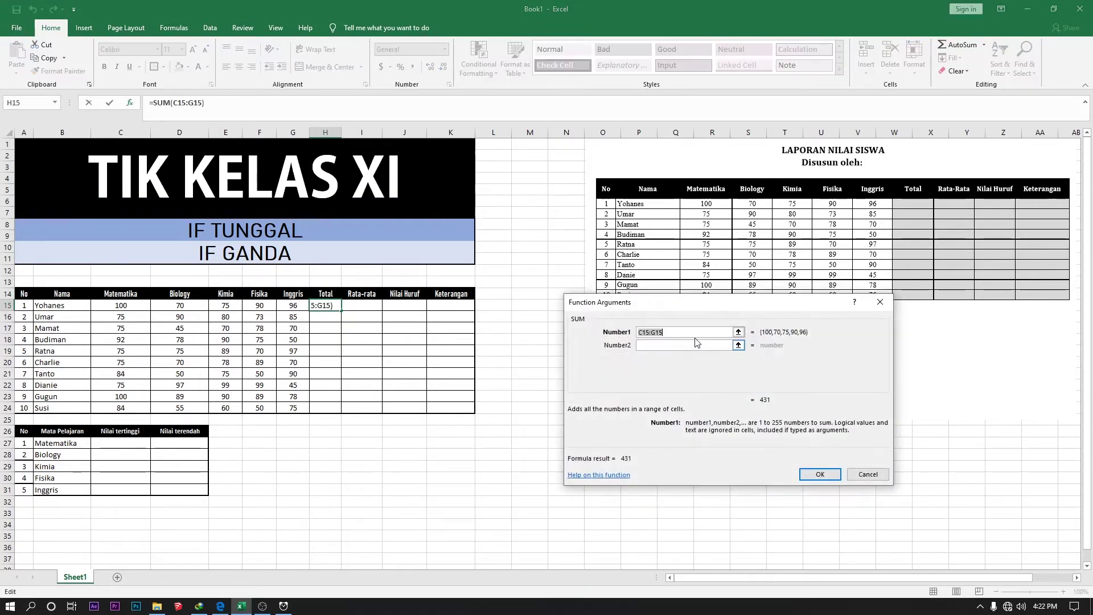
pyautogui.moveTo(121, 308); pyautogui.dragTo(342, 414)
pyautogui.click(816, 482)
pyautogui.click(358, 431)
pyautogui.click(355, 340)
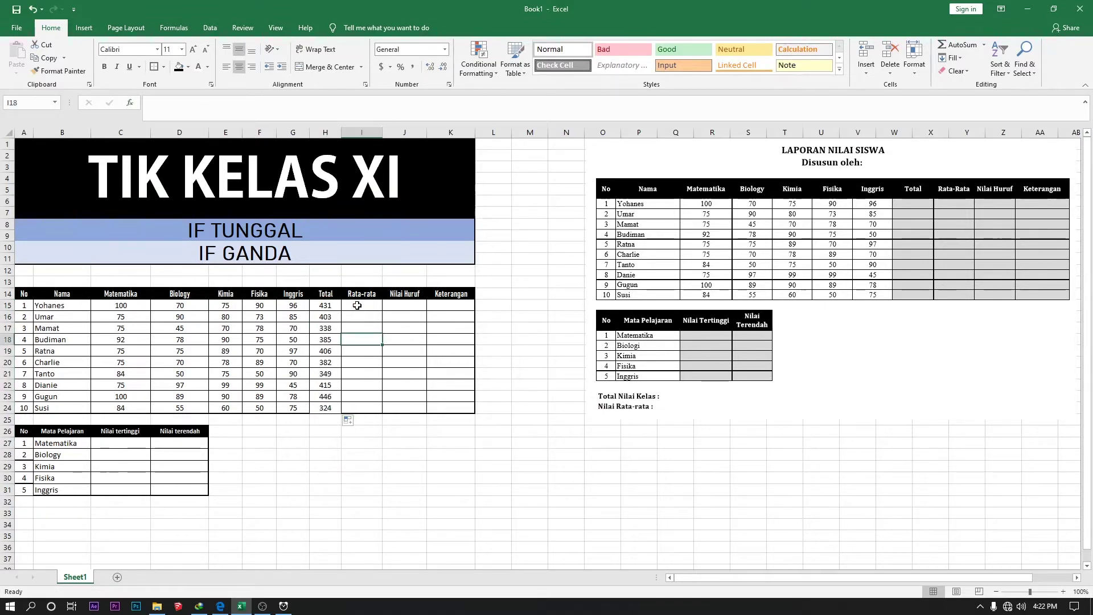
# Step: Calculate the first student's average in I15 by entering the formula =AVERAGE(C15:G15)
pyautogui.click(356, 306)
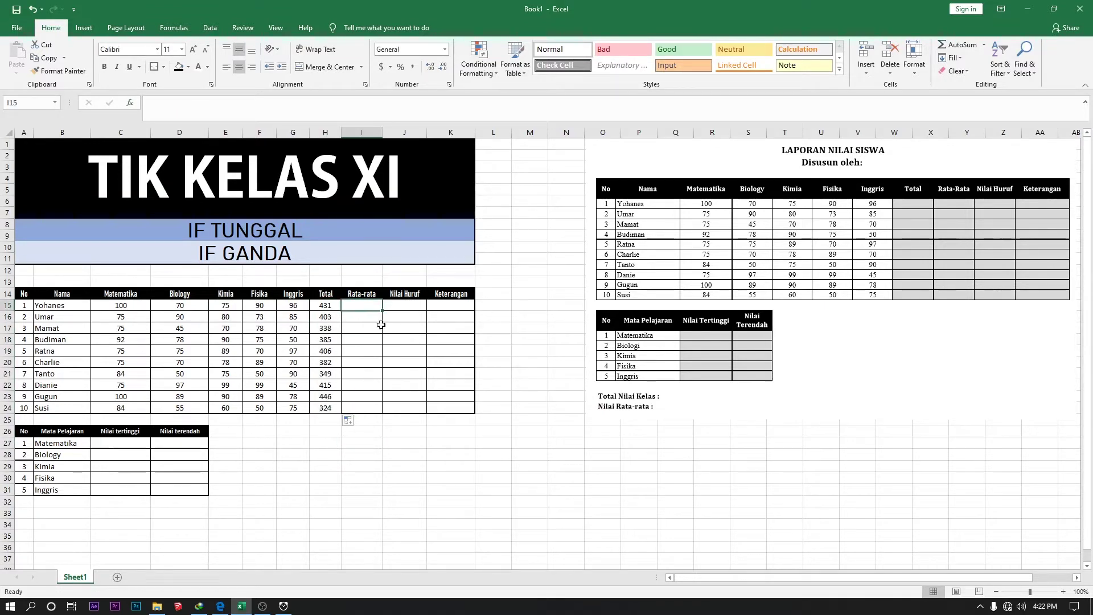
pyautogui.click(130, 102)
pyautogui.click(835, 293)
pyautogui.scroll(3, 362, 304)
pyautogui.write('=')
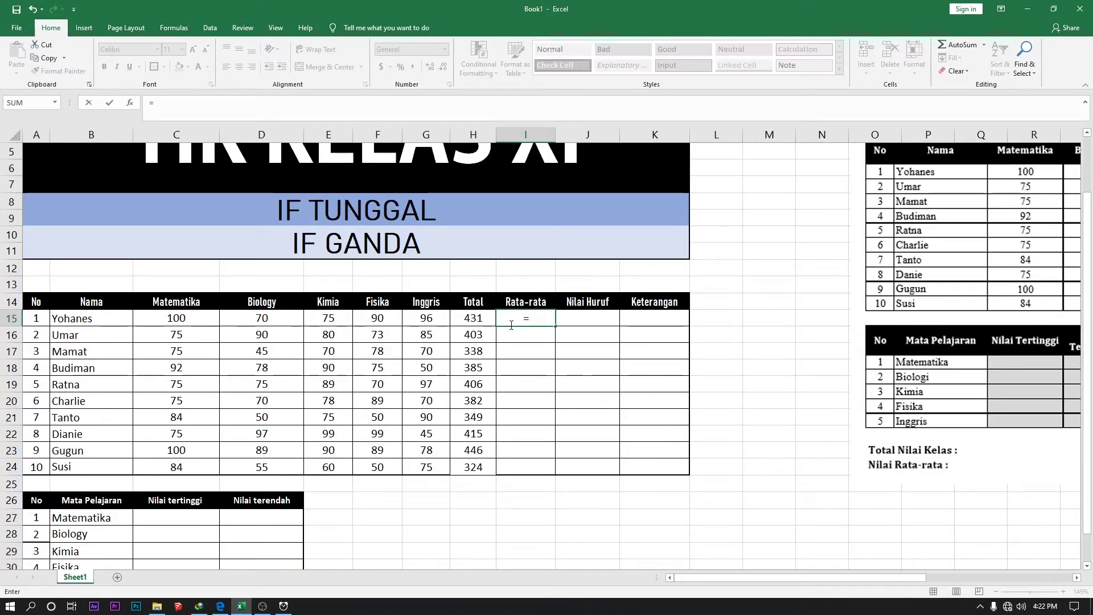
pyautogui.write('a')
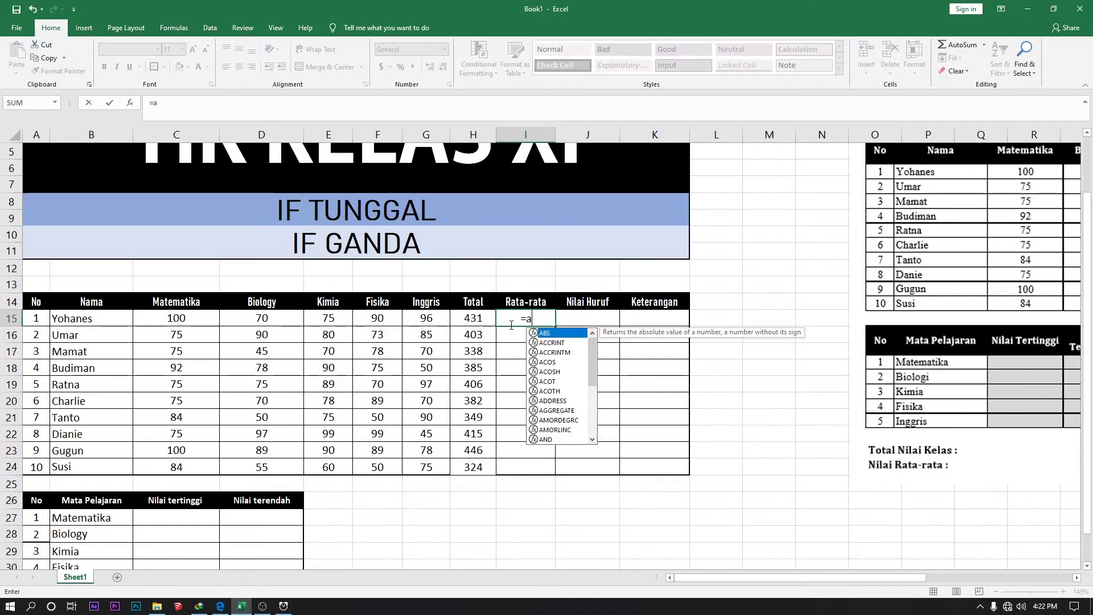
pyautogui.write('verage')
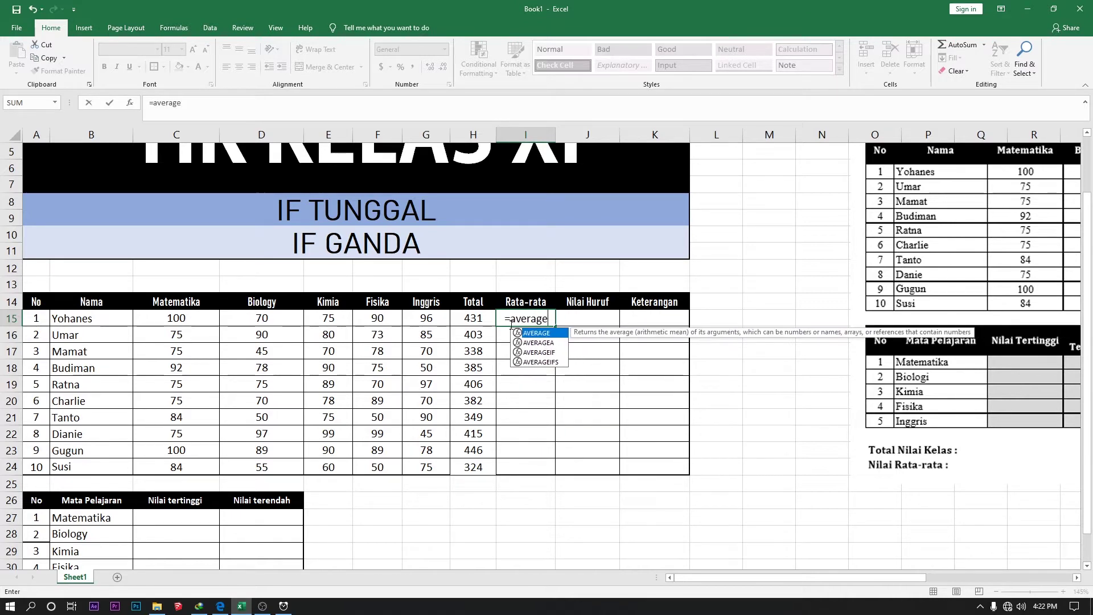
pyautogui.write('(')
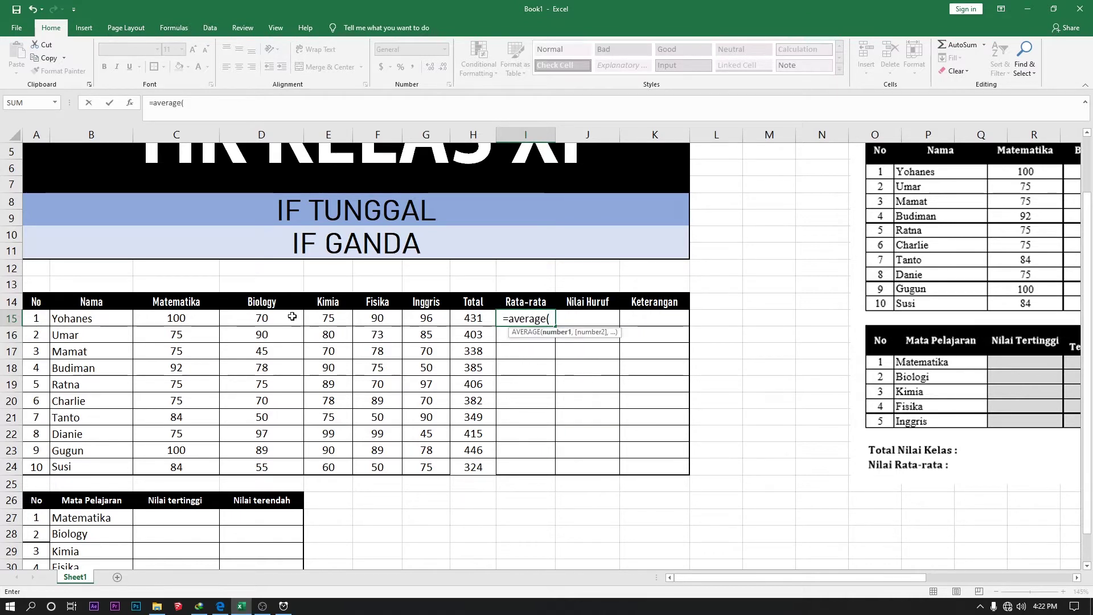
pyautogui.moveTo(199, 322); pyautogui.dragTo(406, 322)
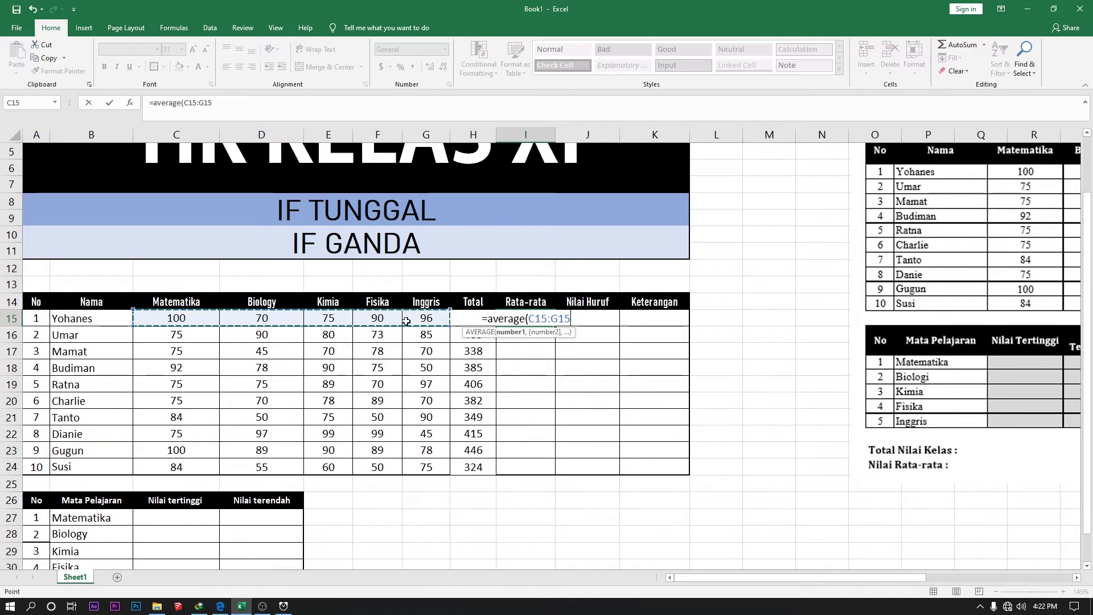
pyautogui.press('Return')
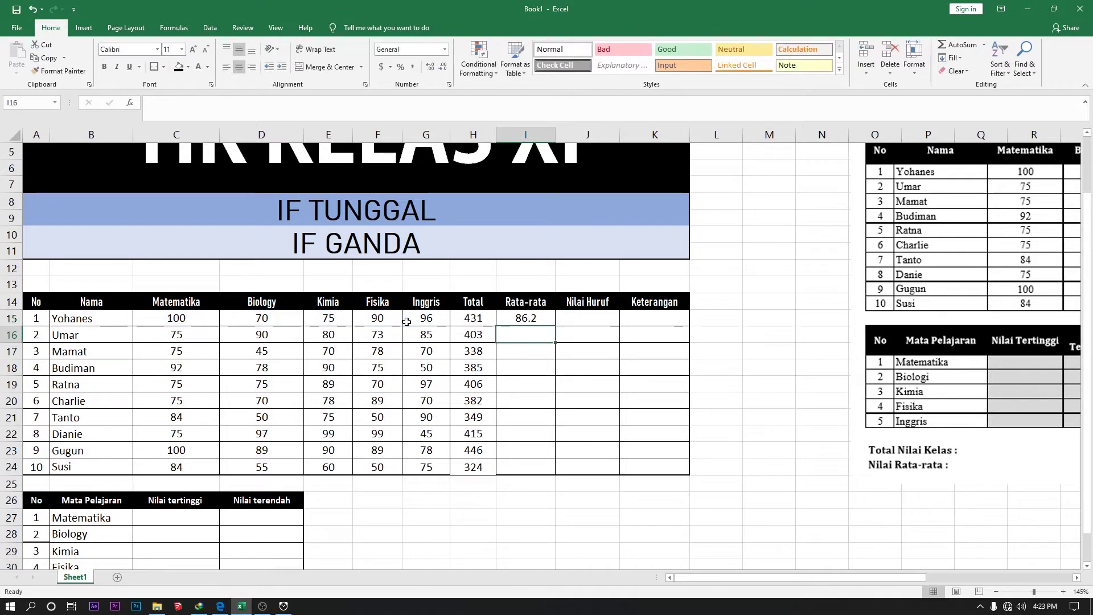
# Step: Fill the average formula from I15 through I24 and select the first Nilai Huruf cell, J15
pyautogui.click(521, 319)
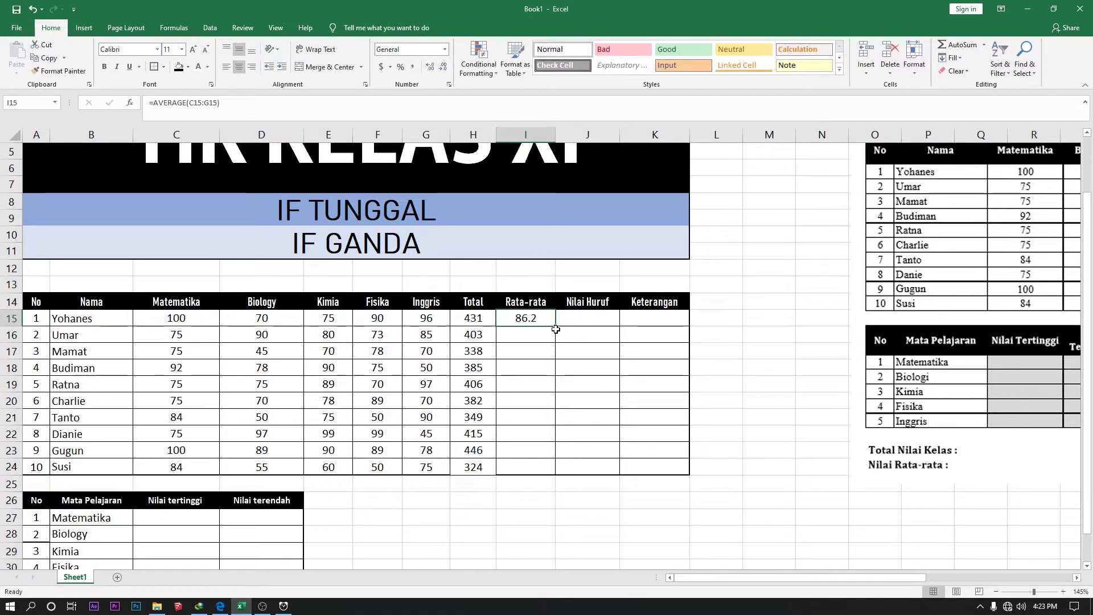
pyautogui.moveTo(555, 329); pyautogui.dragTo(558, 474)
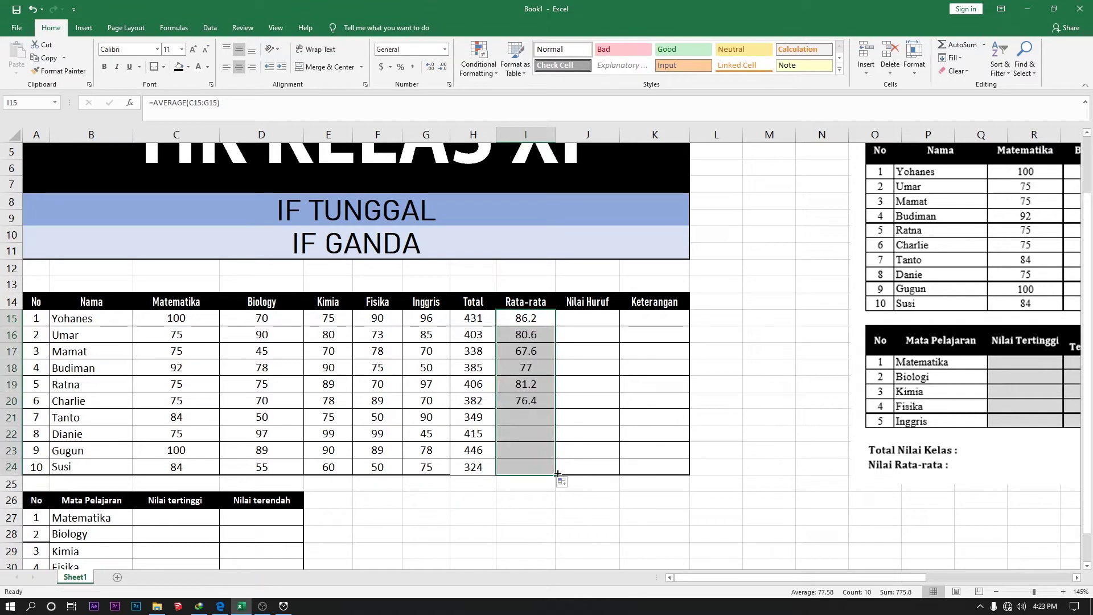
pyautogui.scroll(-1, 518, 492)
pyautogui.click(590, 270)
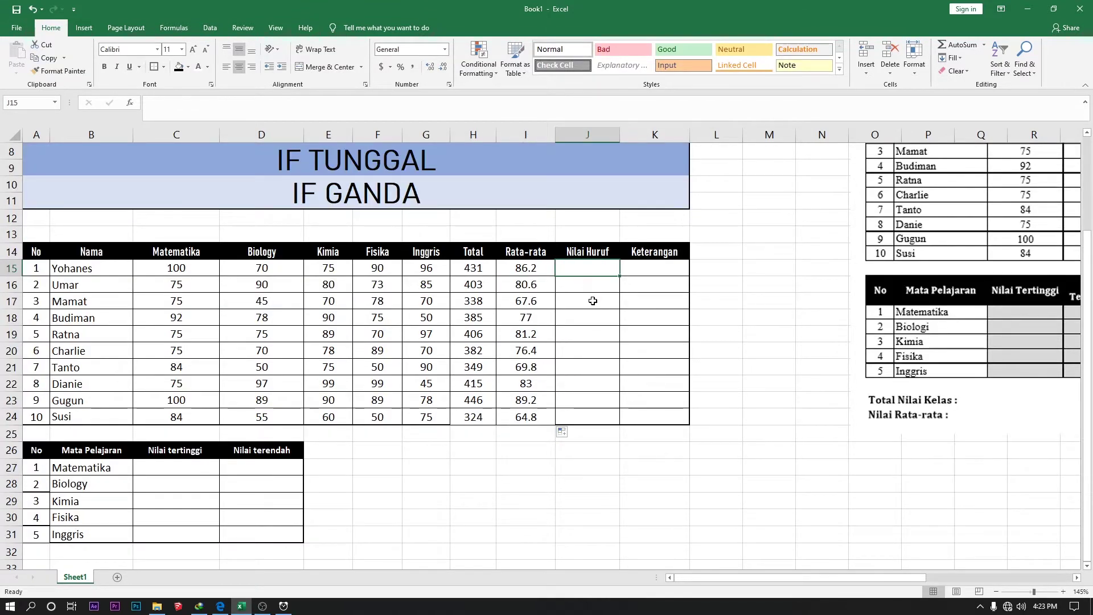
pyautogui.click(415, 164)
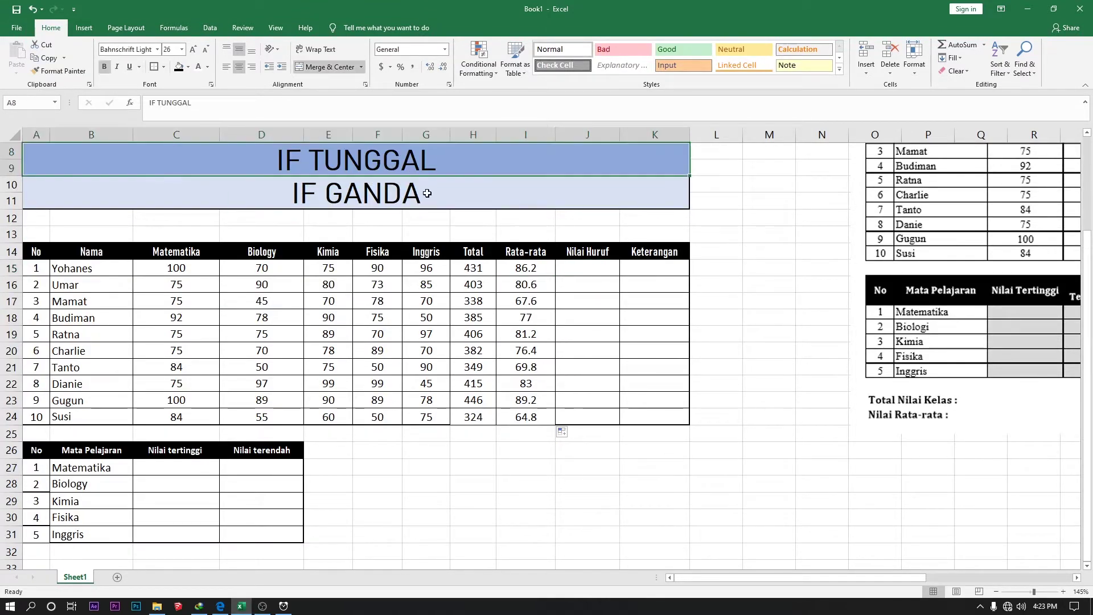
pyautogui.click(427, 194)
pyautogui.moveTo(633, 269)
pyautogui.mouseDown()
pyautogui.moveTo(603, 254)
pyautogui.moveTo(642, 256)
pyautogui.moveTo(650, 272)
pyautogui.mouseUp()
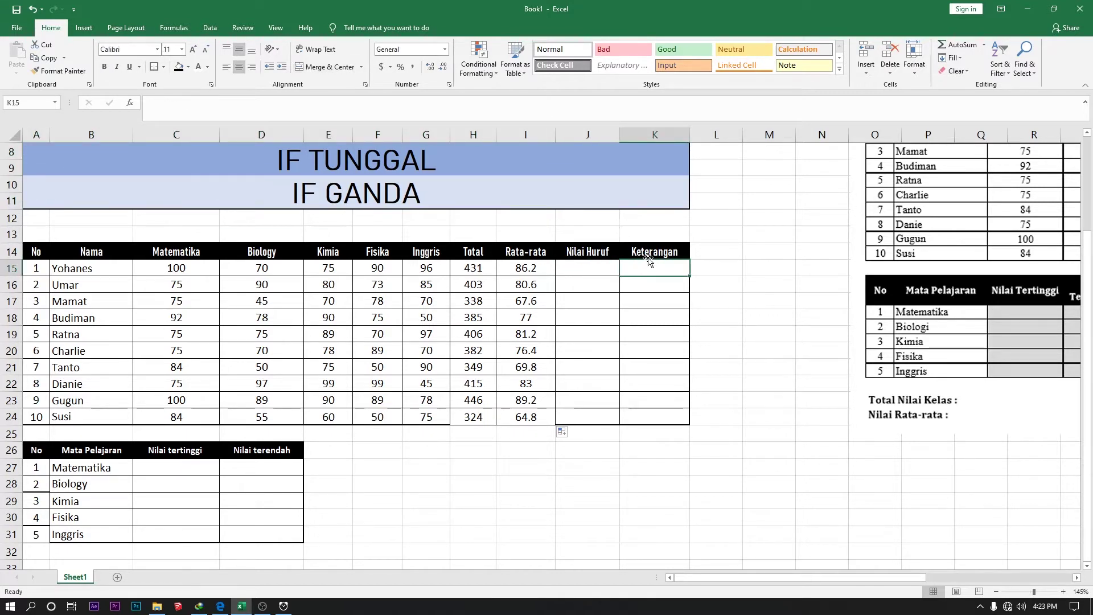
pyautogui.click(653, 252)
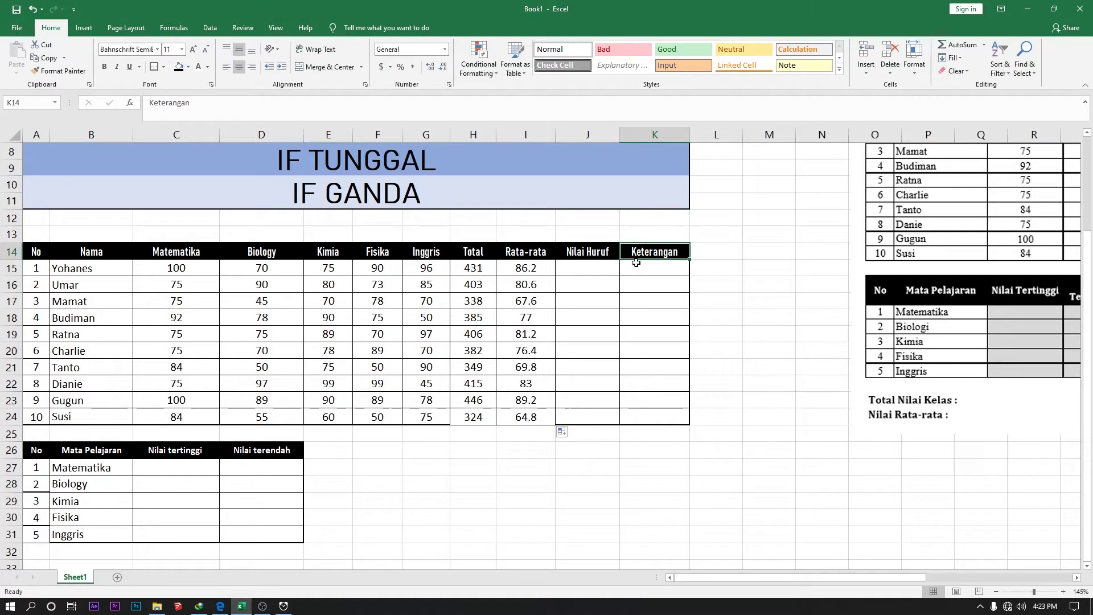
# Step: Swap the Nilai Huruf and Keterangan columns of the student table so that Keterangan directly follows Rata-rata
pyautogui.moveTo(650, 254); pyautogui.dragTo(649, 412)
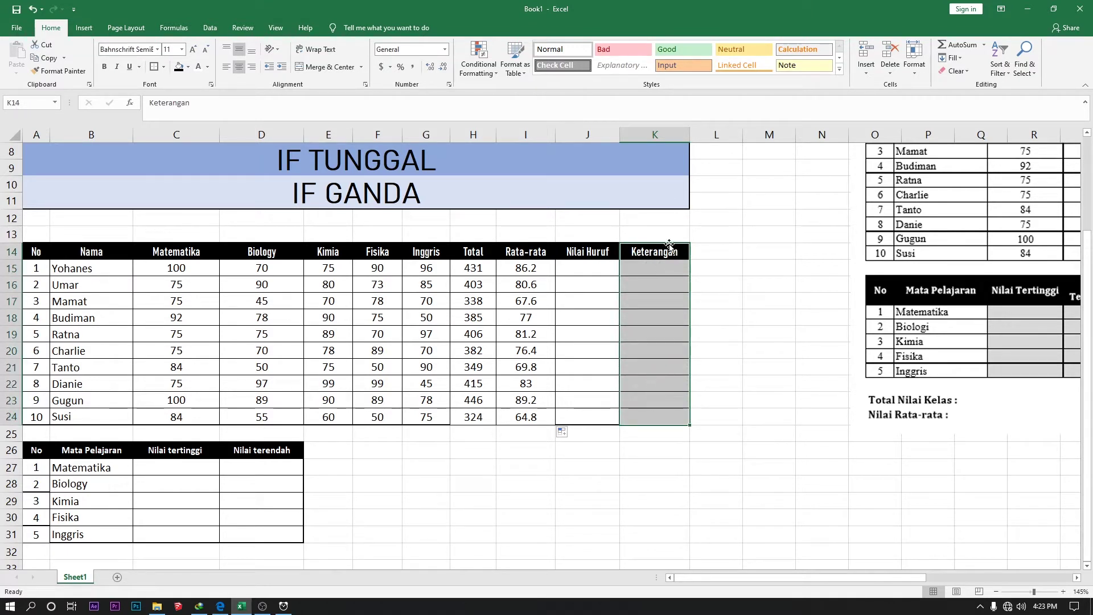
pyautogui.moveTo(669, 245); pyautogui.dragTo(711, 245)
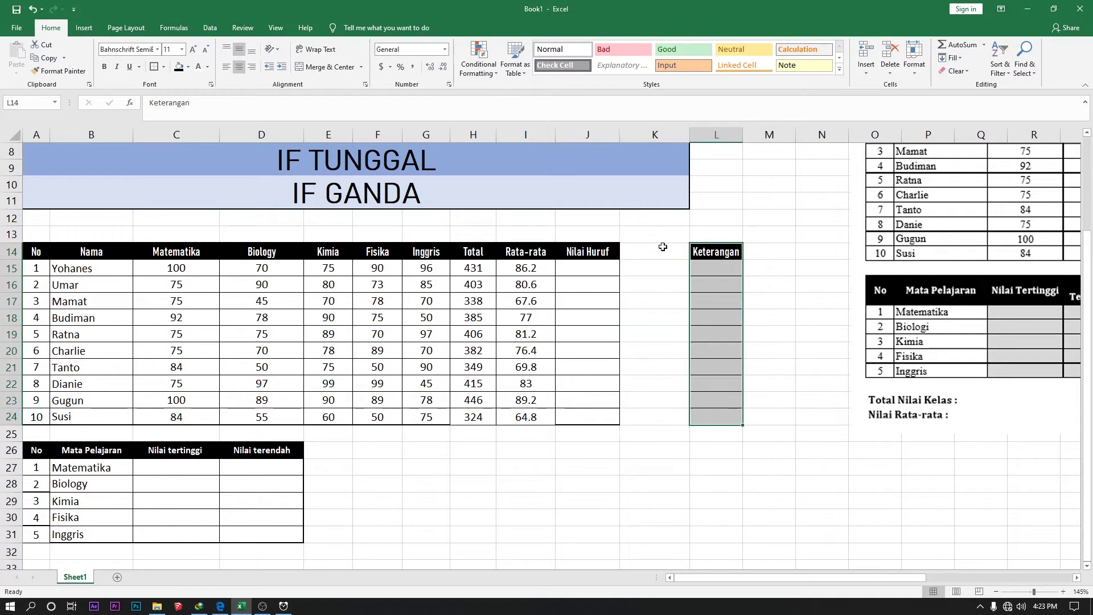
pyautogui.click(592, 251)
pyautogui.moveTo(592, 251); pyautogui.dragTo(586, 419)
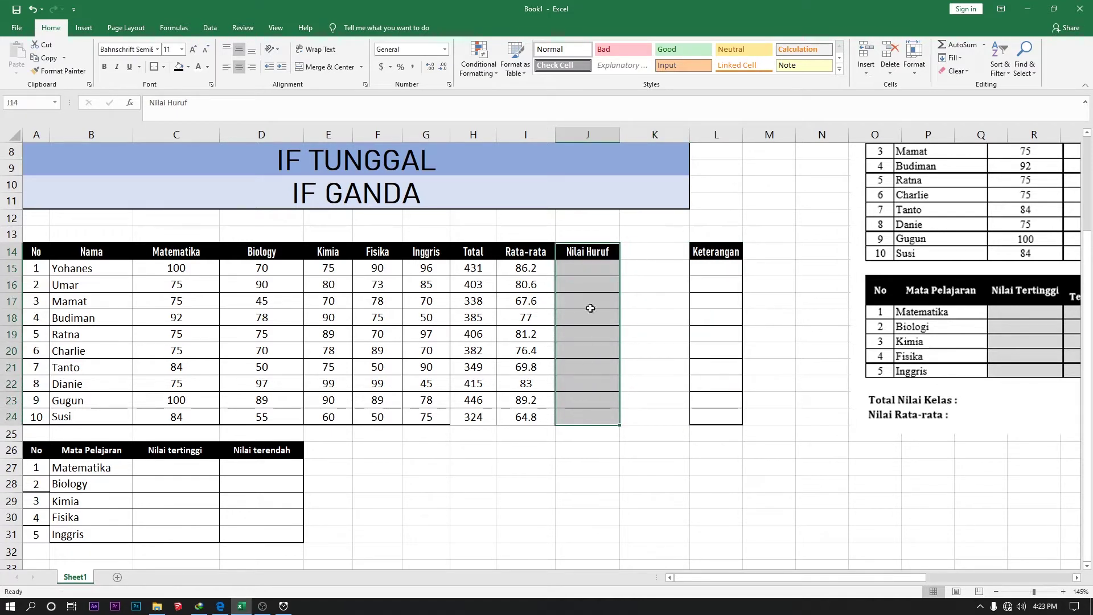
pyautogui.moveTo(602, 245); pyautogui.dragTo(646, 249)
pyautogui.moveTo(721, 249); pyautogui.dragTo(713, 418)
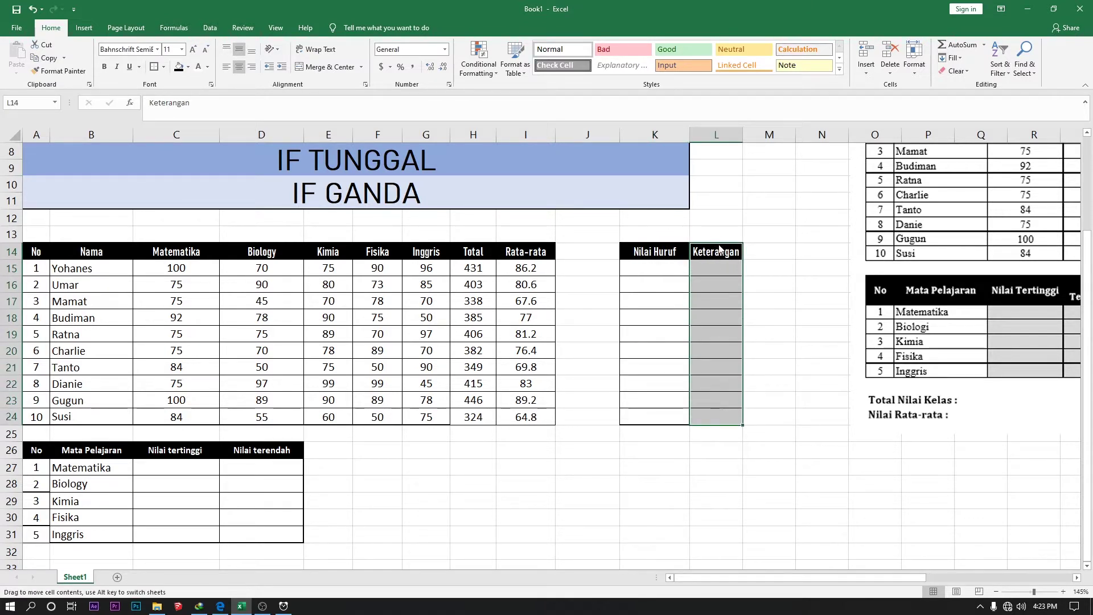
pyautogui.moveTo(720, 245); pyautogui.dragTo(578, 246)
pyautogui.click(754, 316)
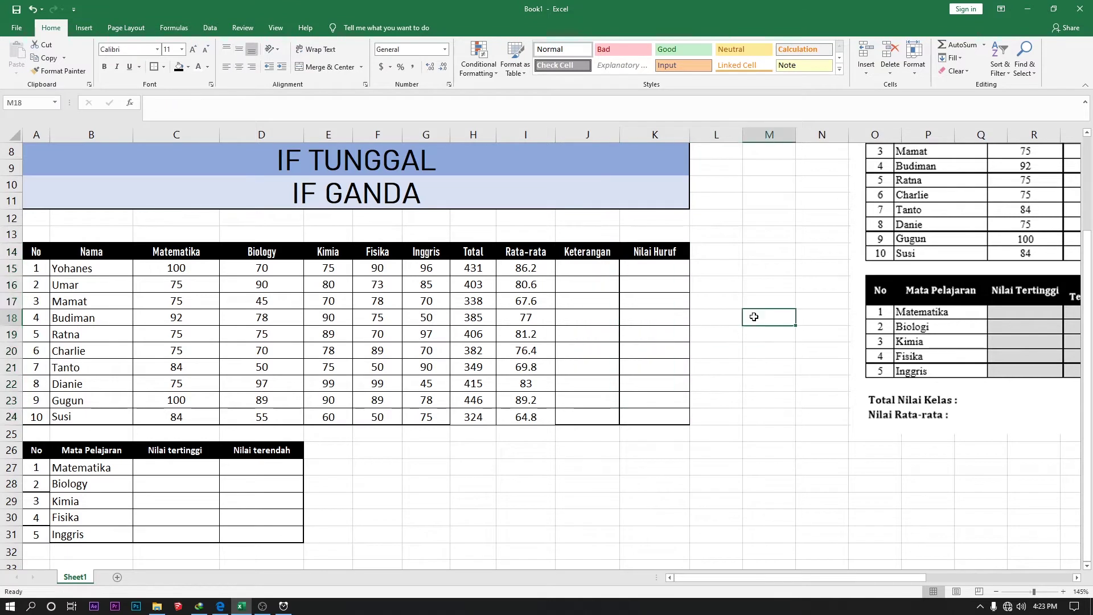
# Step: Apply all borders to the student rows A15:K24
pyautogui.moveTo(663, 424); pyautogui.dragTo(26, 255)
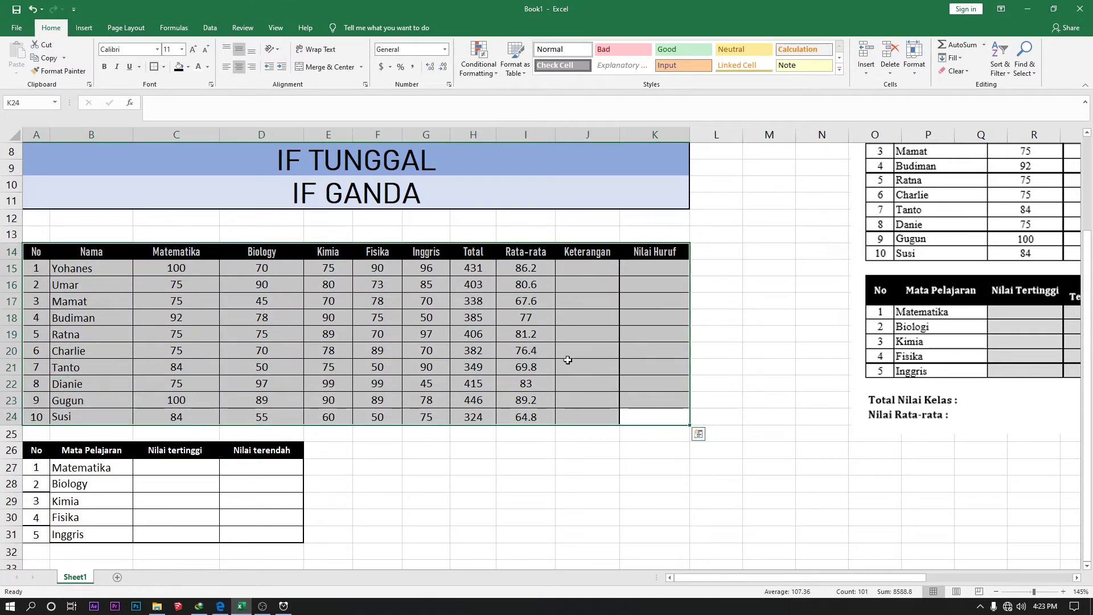
pyautogui.click(747, 414)
pyautogui.moveTo(663, 419); pyautogui.dragTo(28, 268)
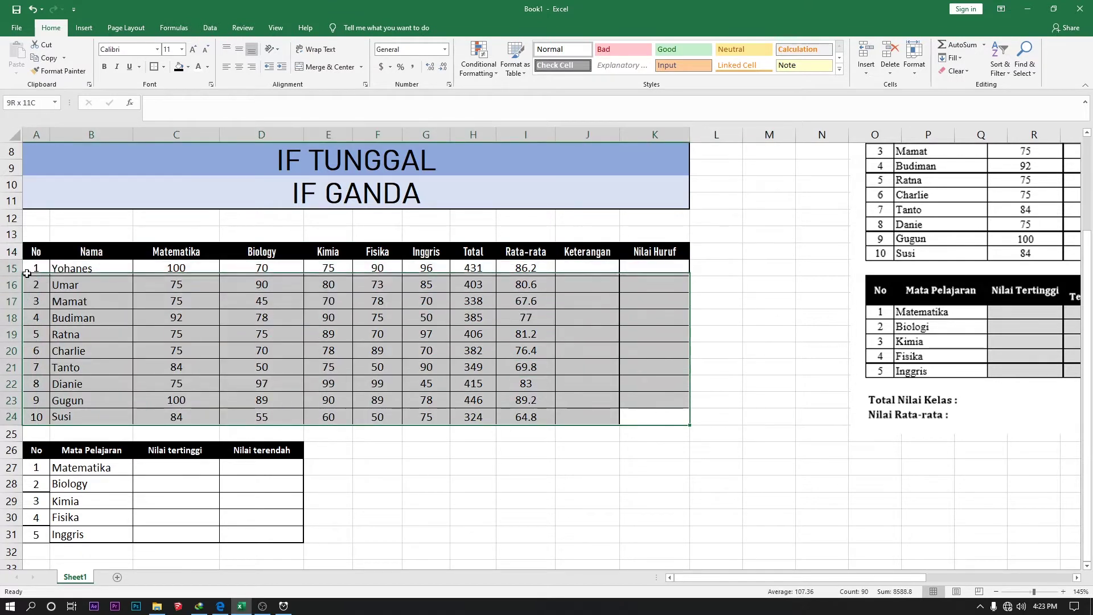
pyautogui.click(164, 67)
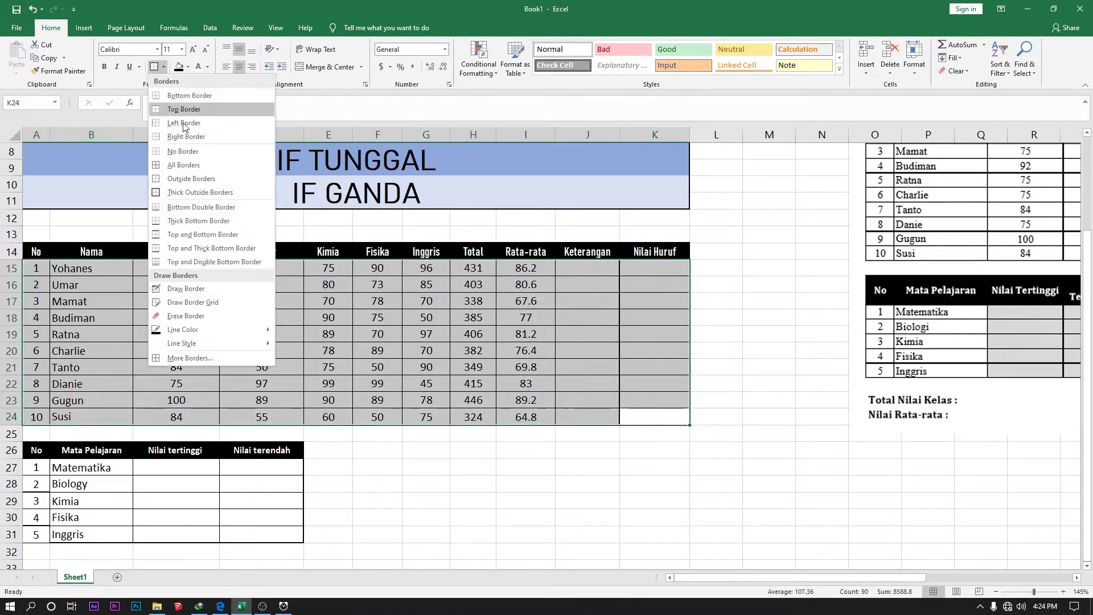
pyautogui.click(180, 165)
pyautogui.click(700, 463)
# Step: Add thick outside borders around the student rows A15:K24
pyautogui.moveTo(683, 421); pyautogui.dragTo(32, 266)
pyautogui.click(163, 67)
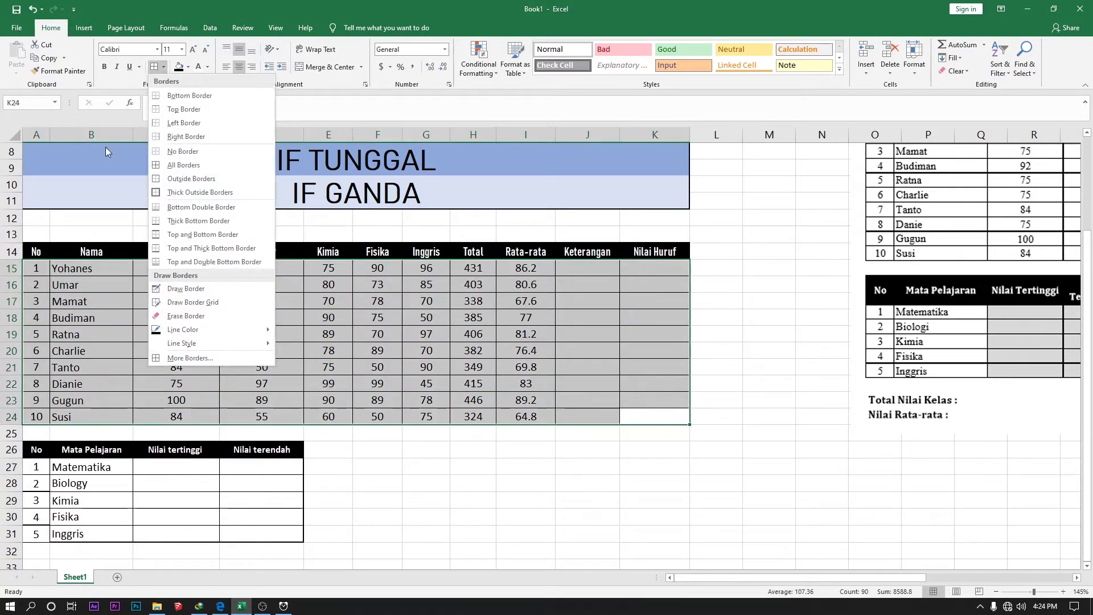
pyautogui.click(169, 192)
pyautogui.click(521, 500)
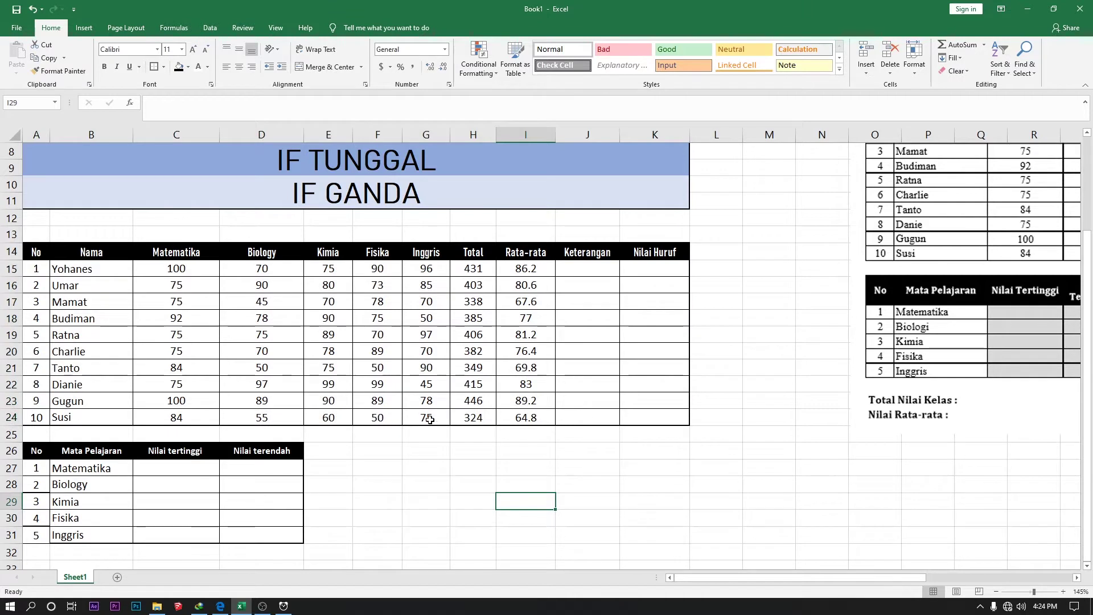
# Step: Enter the heading IF TUNGGAL in F26, beside the subject table
pyautogui.click(578, 271)
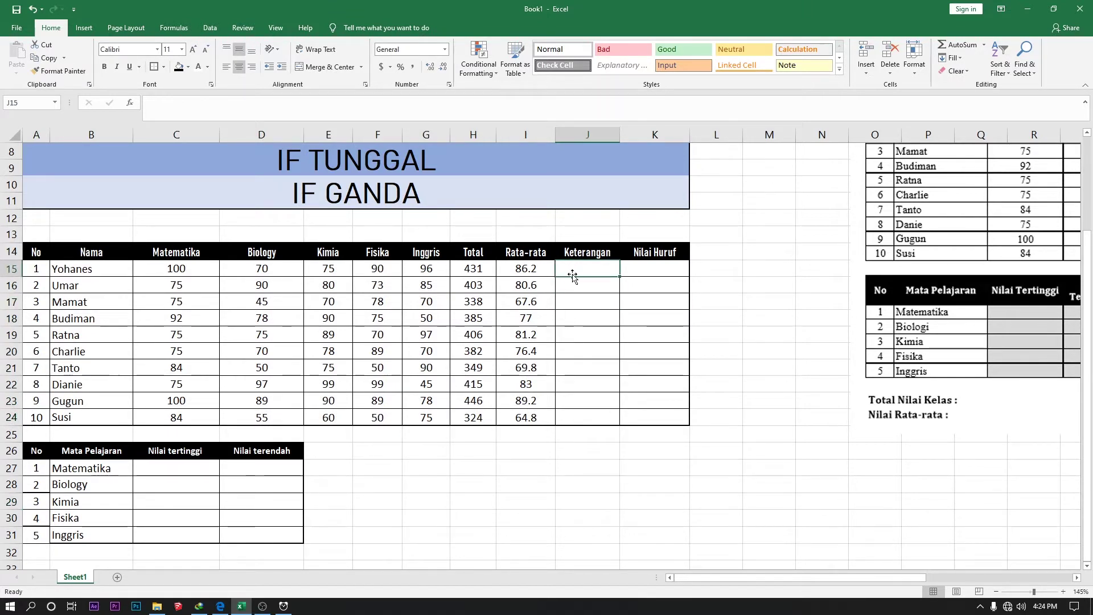
pyautogui.click(393, 450)
pyautogui.write('contoh IF TUNGGAL')
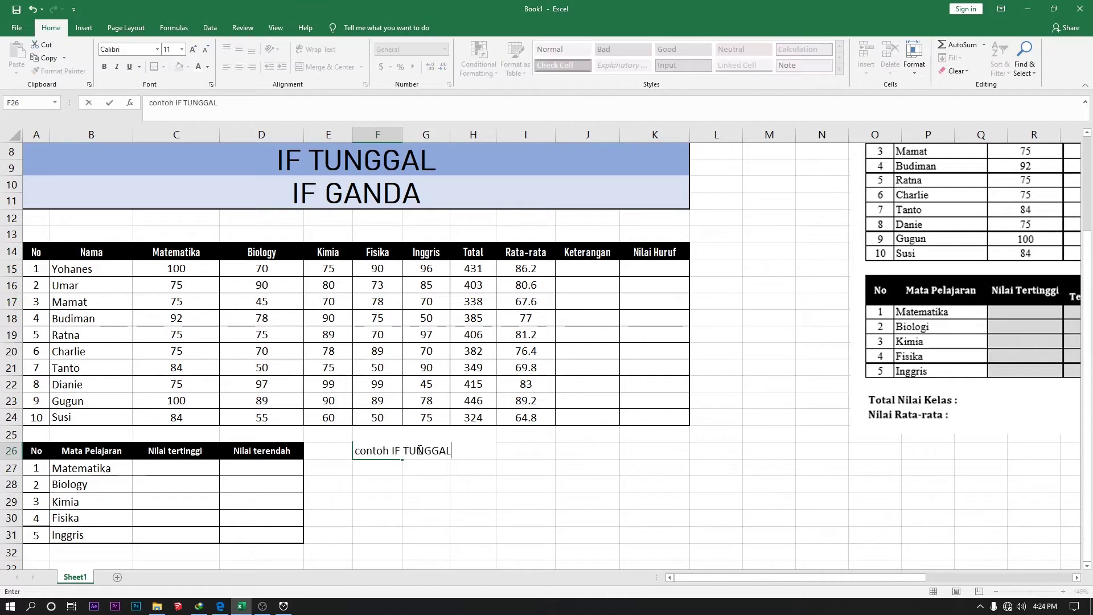
pyautogui.press('Return')
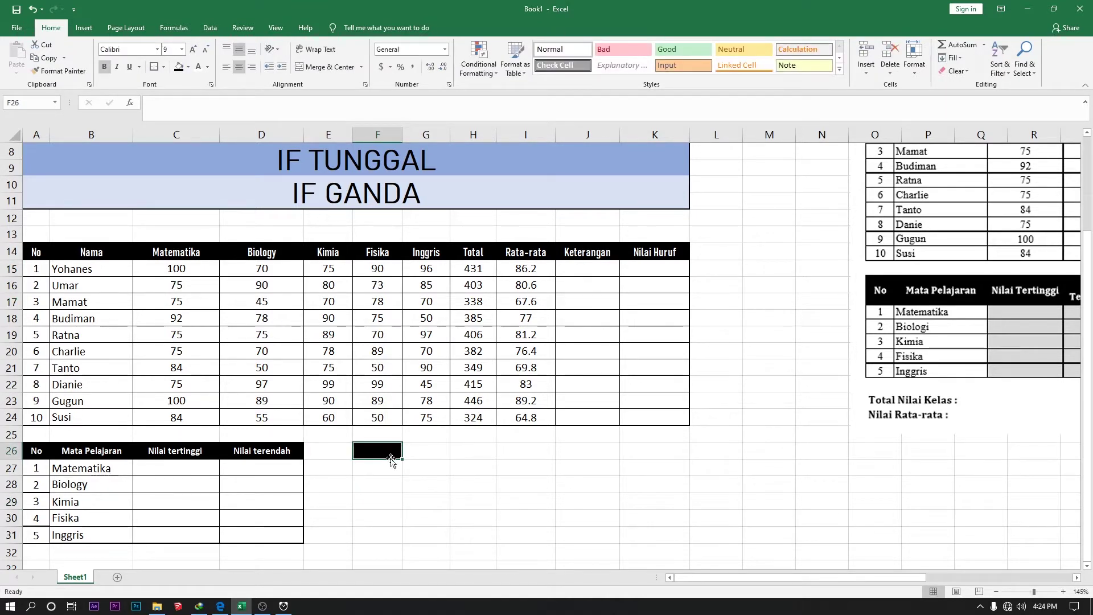
pyautogui.write('IF TUNGGAL')
pyautogui.press('Return')
pyautogui.press('Return')
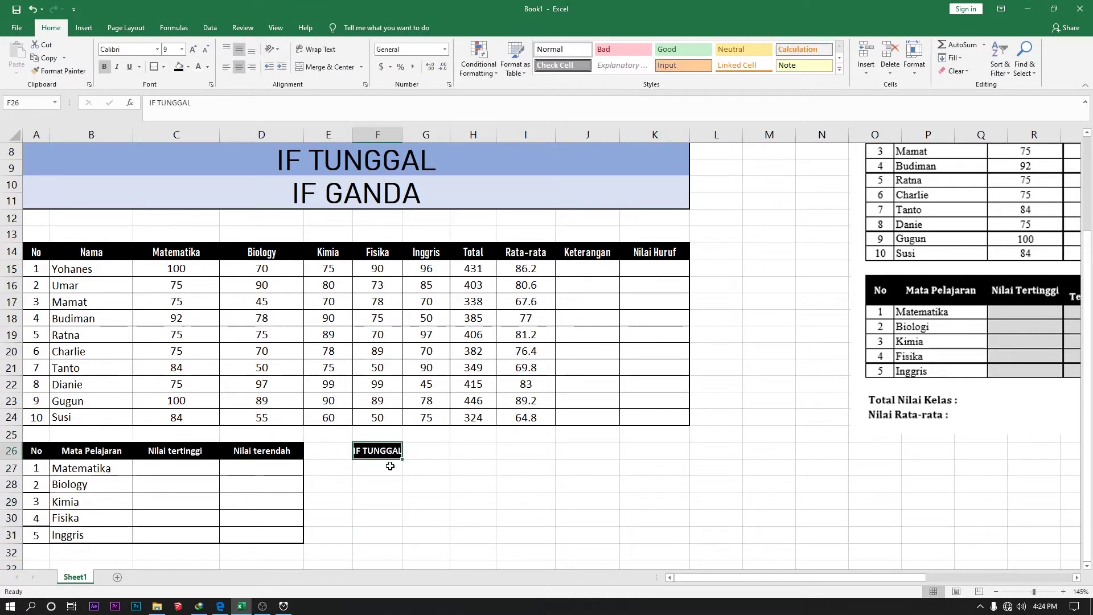
pyautogui.click(400, 468)
pyautogui.click(387, 490)
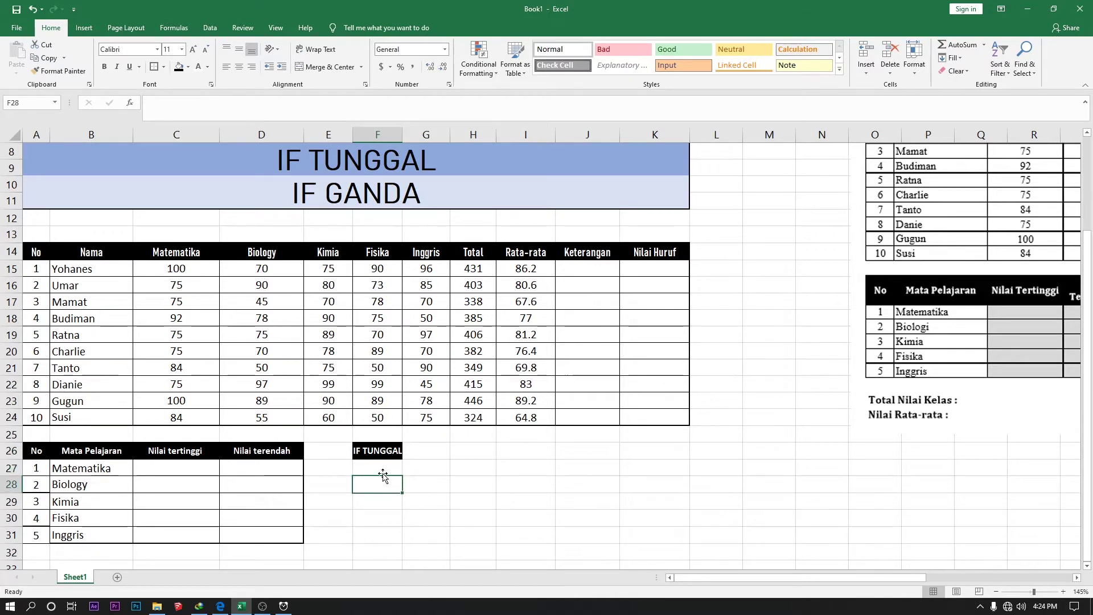
pyautogui.click(383, 473)
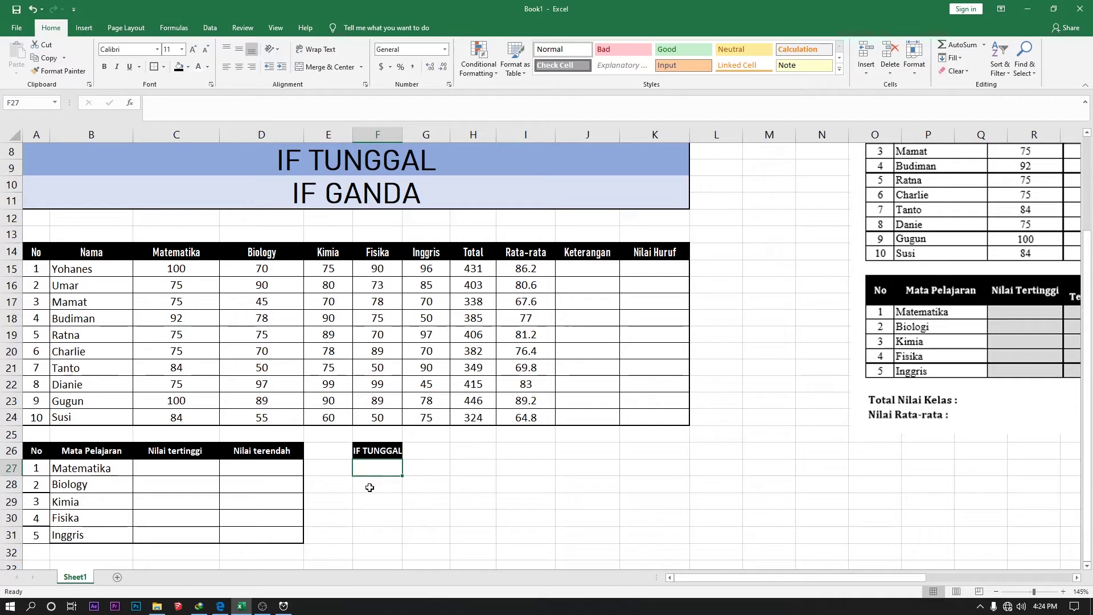
pyautogui.click(370, 487)
pyautogui.click(378, 469)
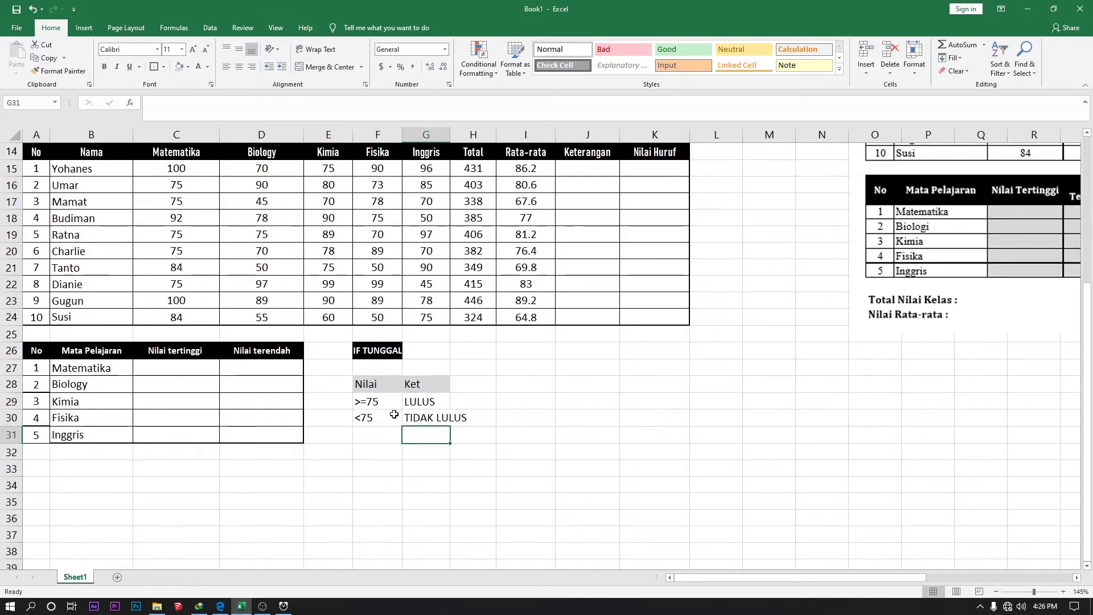
pyautogui.click(391, 406)
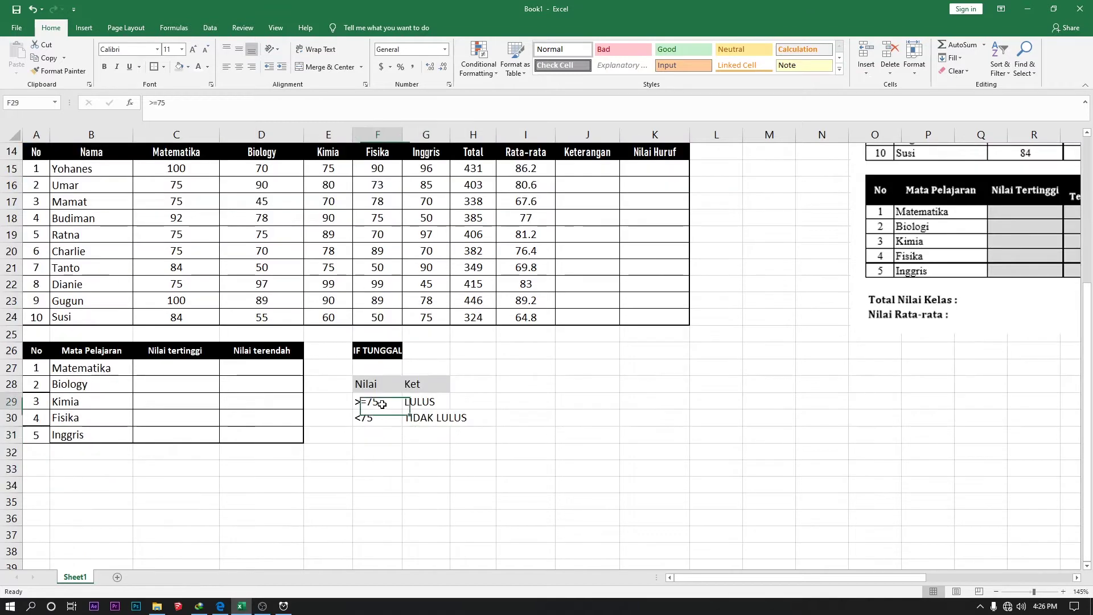
# Step: Insert the IF function into the first student's Keterangan cell, J15, finding it through the function search
pyautogui.click(579, 171)
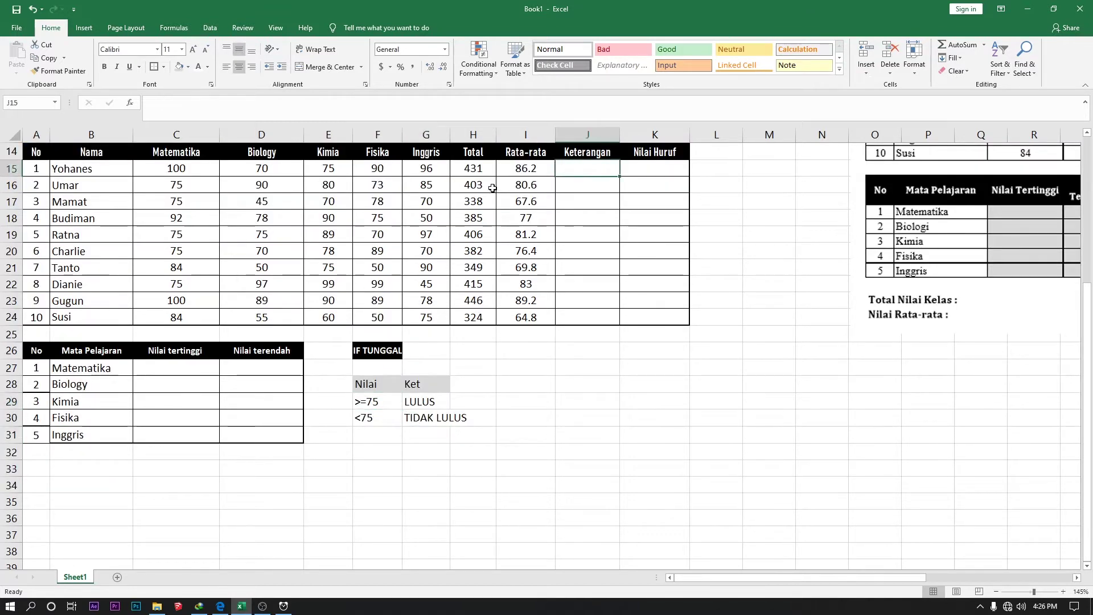
pyautogui.click(129, 103)
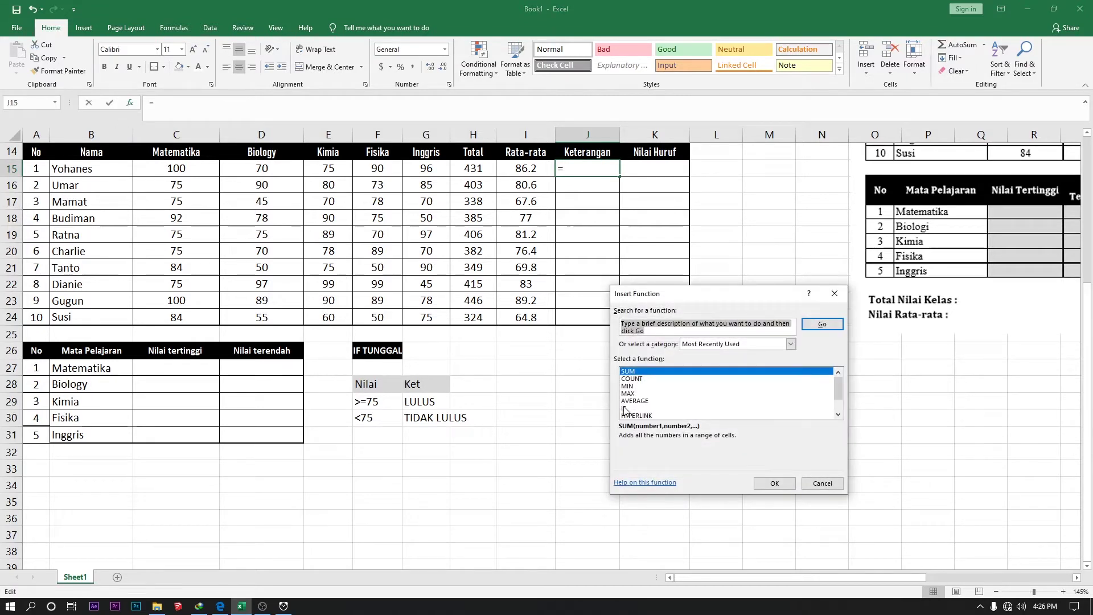
pyautogui.moveTo(655, 324); pyautogui.dragTo(592, 320)
pyautogui.hotkey('ctrl', 'a')
pyautogui.press('BackSpace')
pyautogui.write('IF')
pyautogui.click(822, 324)
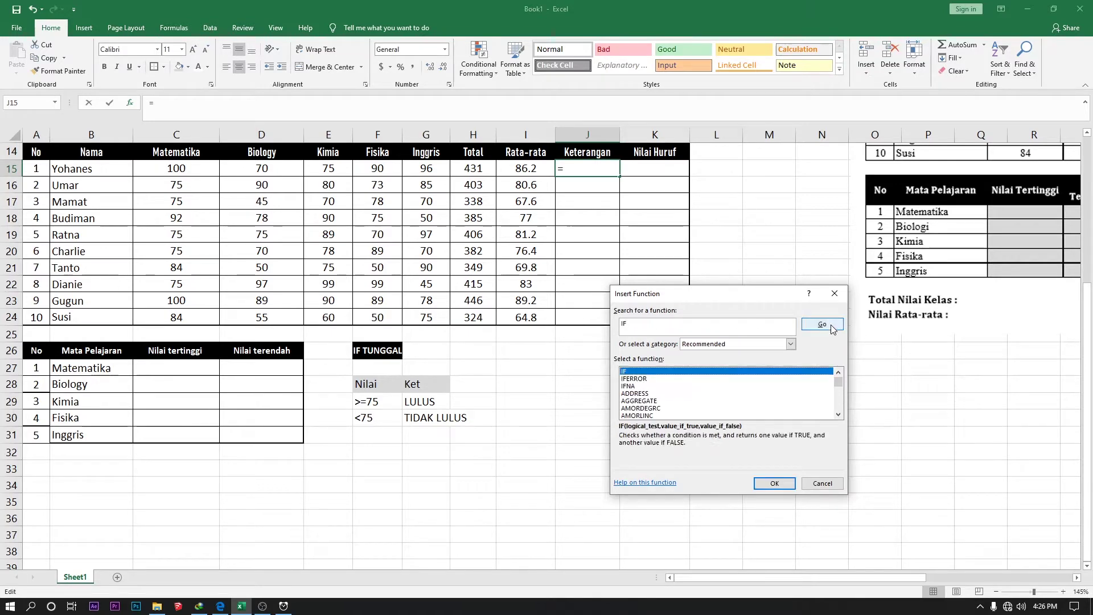
pyautogui.click(774, 483)
pyautogui.moveTo(670, 457); pyautogui.dragTo(615, 296)
pyautogui.click(607, 325)
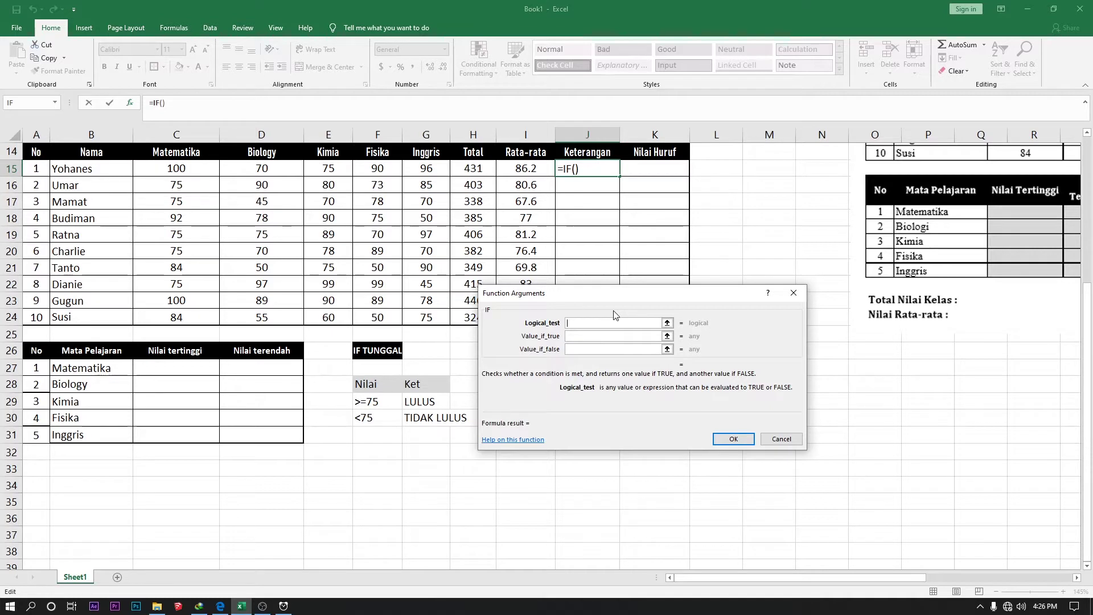
# Step: Try a sample greater-than comparison of two names as the IF logical test and clear it
pyautogui.write('JOSUA > C')
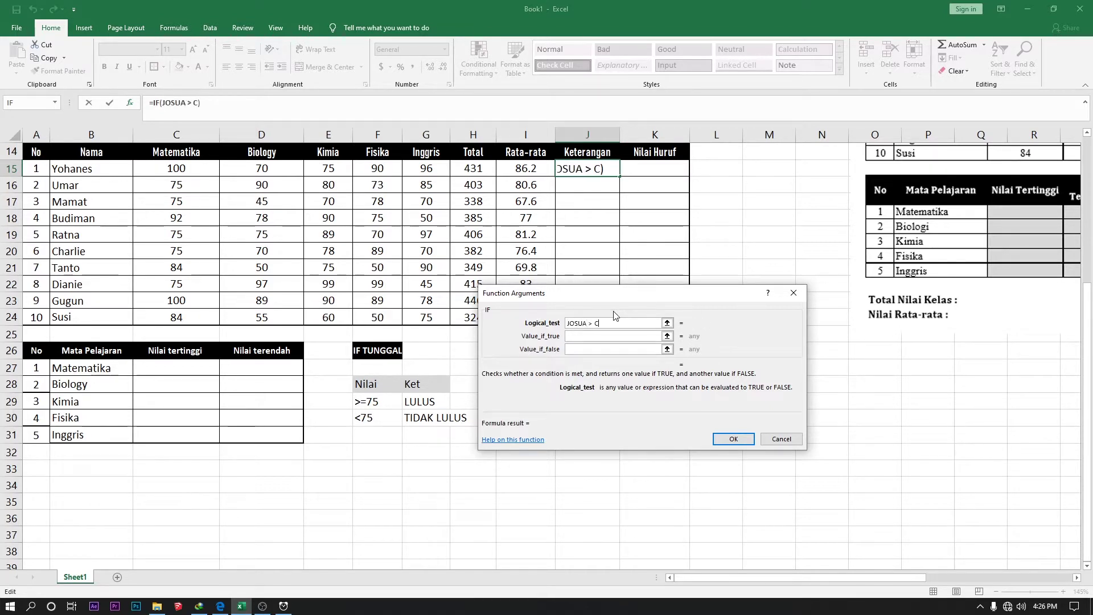
pyautogui.write('ALVIN')
pyautogui.moveTo(588, 324); pyautogui.dragTo(568, 322)
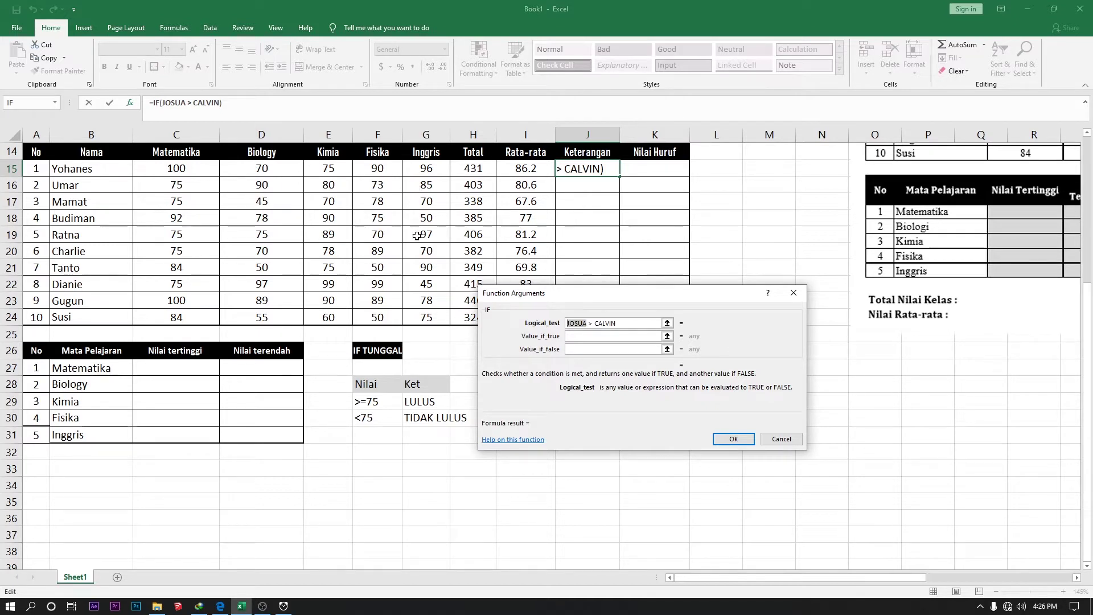
pyautogui.moveTo(620, 325); pyautogui.dragTo(568, 322)
pyautogui.press('BackSpace')
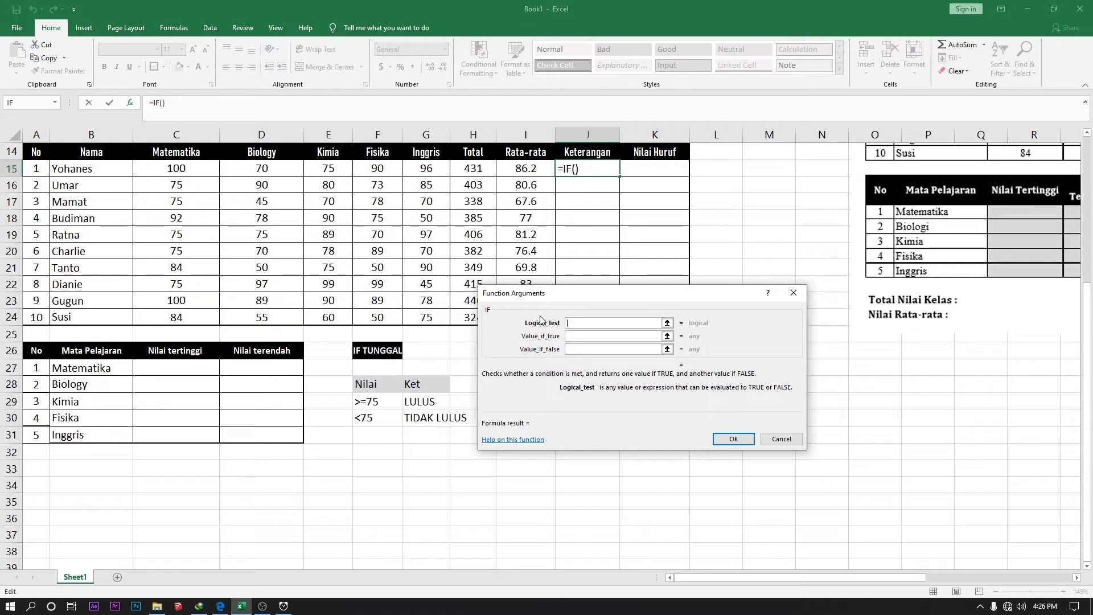
# Step: Demonstrate the comparison operators >, <, >= and <= in the logical test, clearing each one
pyautogui.write('><=  >=')
pyautogui.press('BackSpace')
pyautogui.press('BackSpace')
pyautogui.press('BackSpace')
pyautogui.press('BackSpace')
pyautogui.press('BackSpace')
pyautogui.press('BackSpace')
pyautogui.press('BackSpace')
pyautogui.write('>')
pyautogui.press('BackSpace')
pyautogui.write('<')
pyautogui.press('BackSpace')
pyautogui.write('>=')
pyautogui.press('BackSpace')
pyautogui.press('BackSpace')
pyautogui.write('<=')
pyautogui.press('BackSpace')
pyautogui.press('BackSpace')
# Step: Set the IF function's logical test to I15>=75, referring to the first student's average
pyautogui.moveTo(604, 294); pyautogui.dragTo(715, 343)
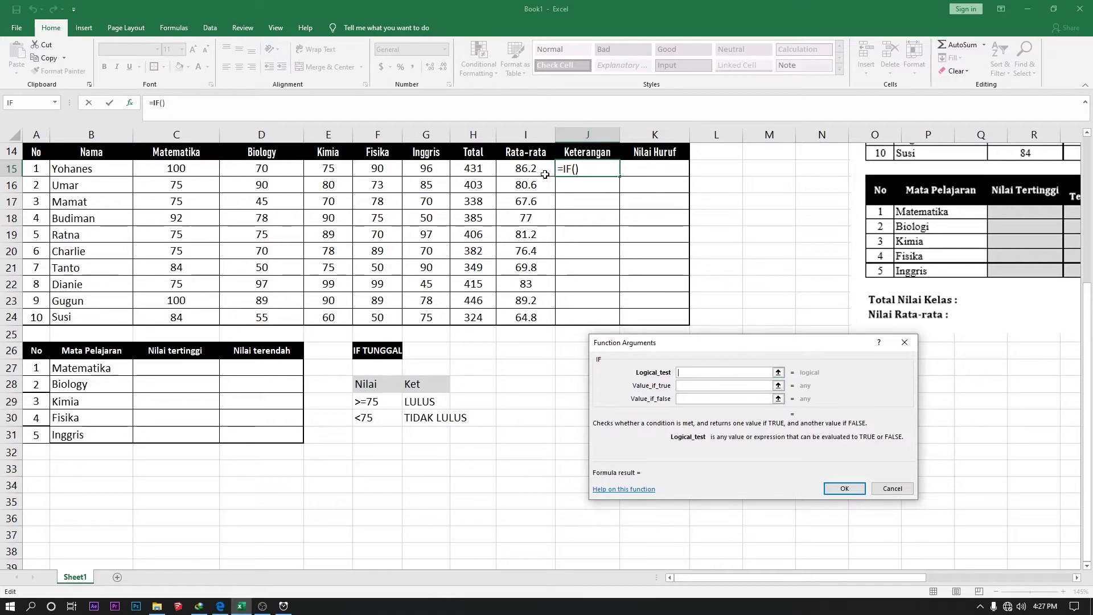
pyautogui.click(525, 168)
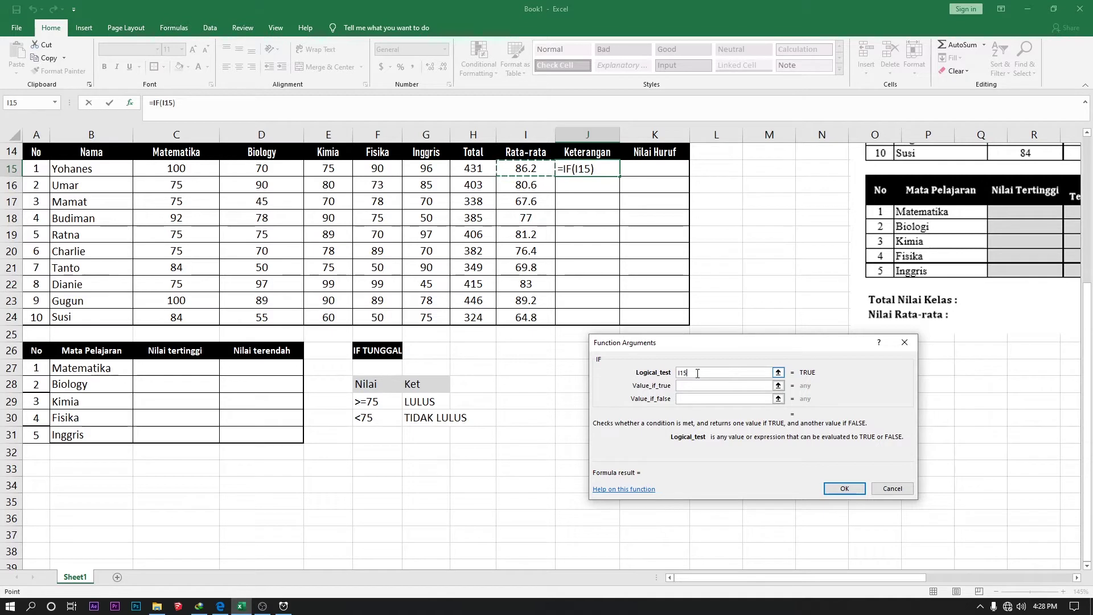
pyautogui.write('>')
pyautogui.write('+')
pyautogui.write('=75')
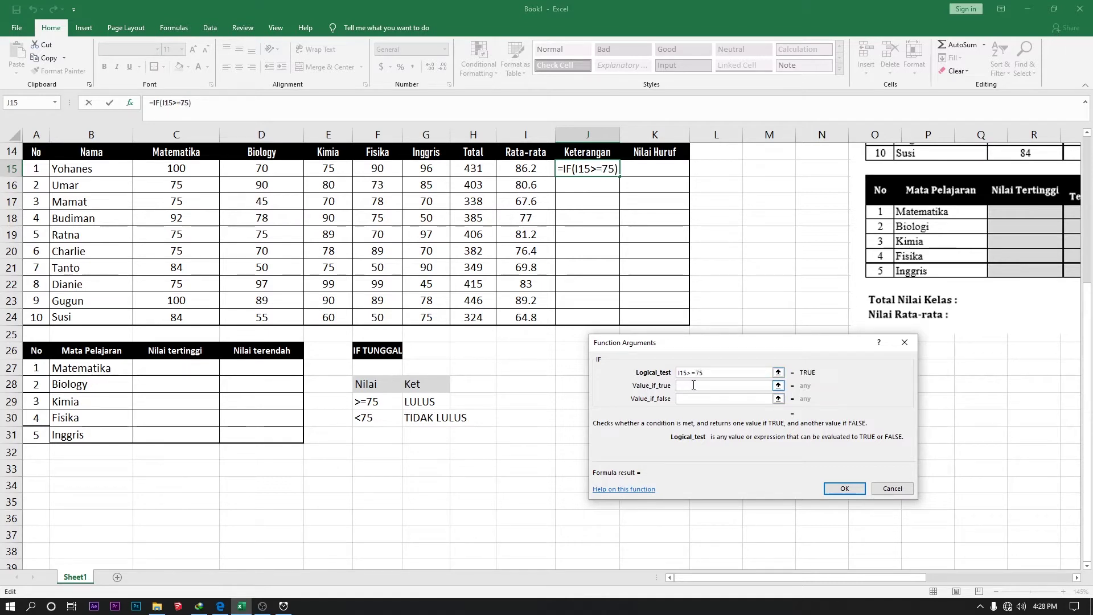
# Step: Set the IF results to LULUS if true and TIDAK LULUS if false, and fill the formula down to J24
pyautogui.click(693, 386)
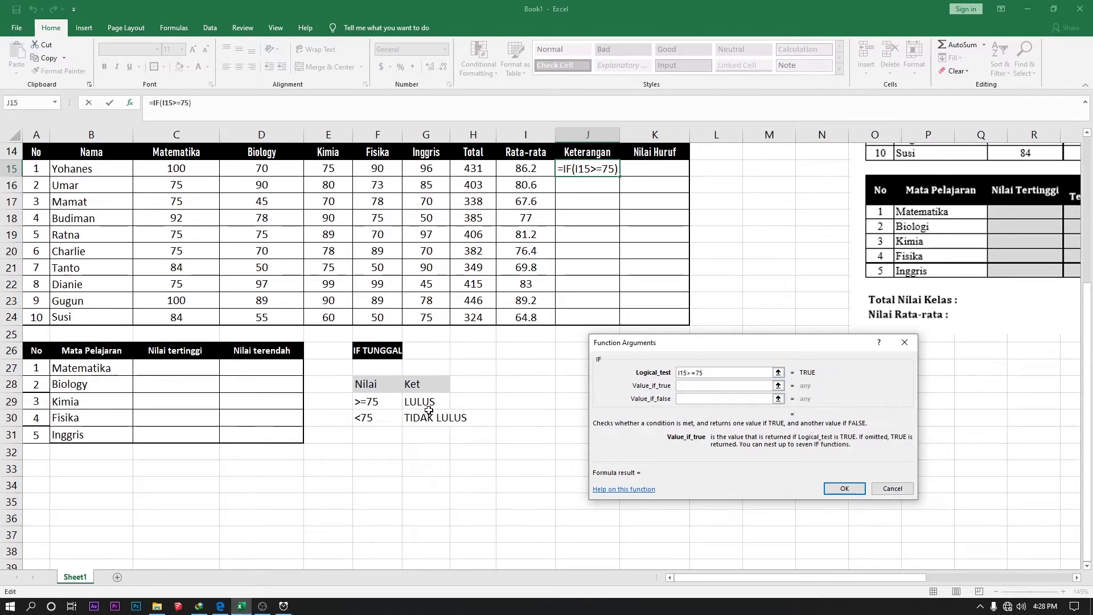
pyautogui.write('LULUS')
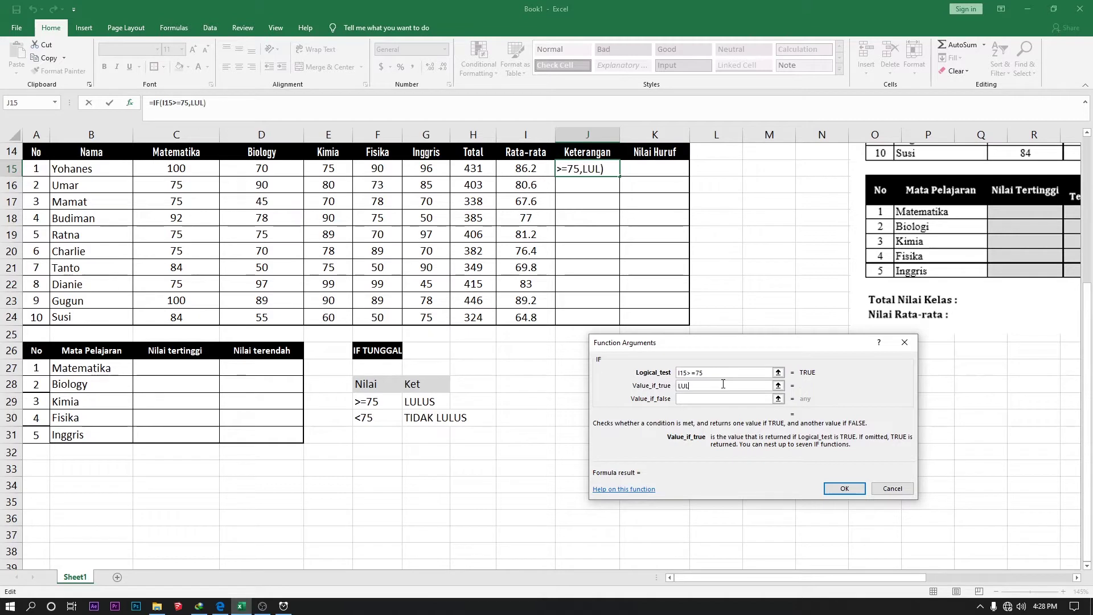
pyautogui.click(700, 399)
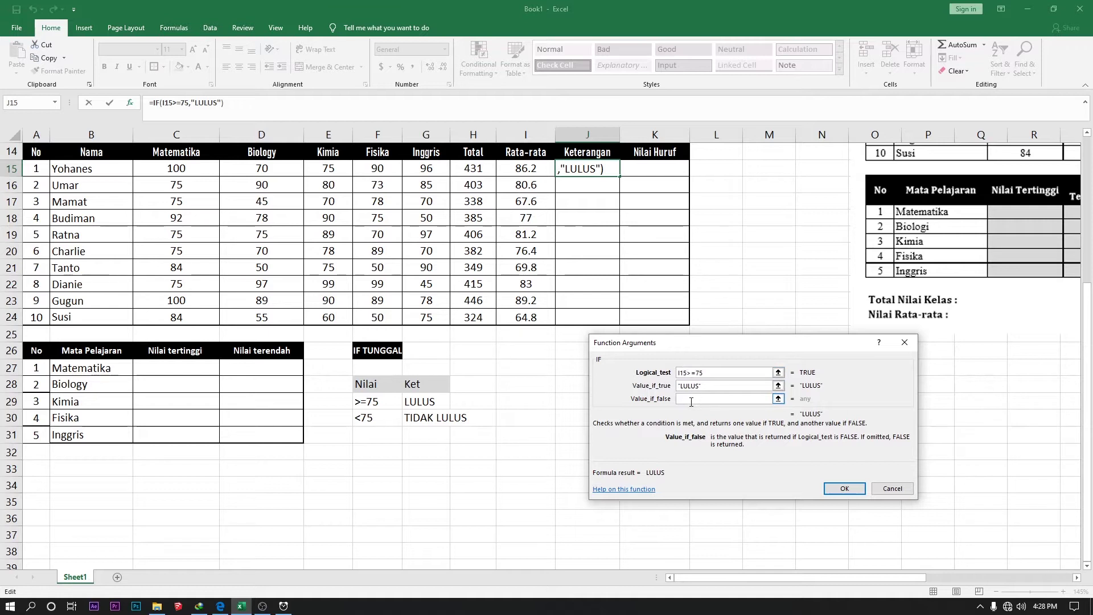
pyautogui.write('TIDAK LUL')
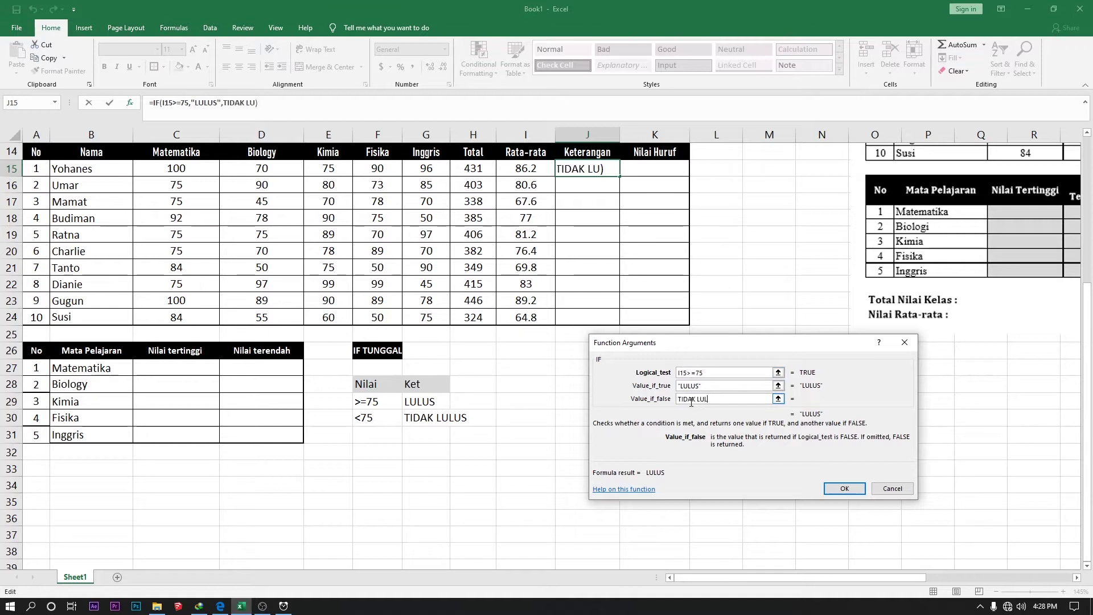
pyautogui.write('US')
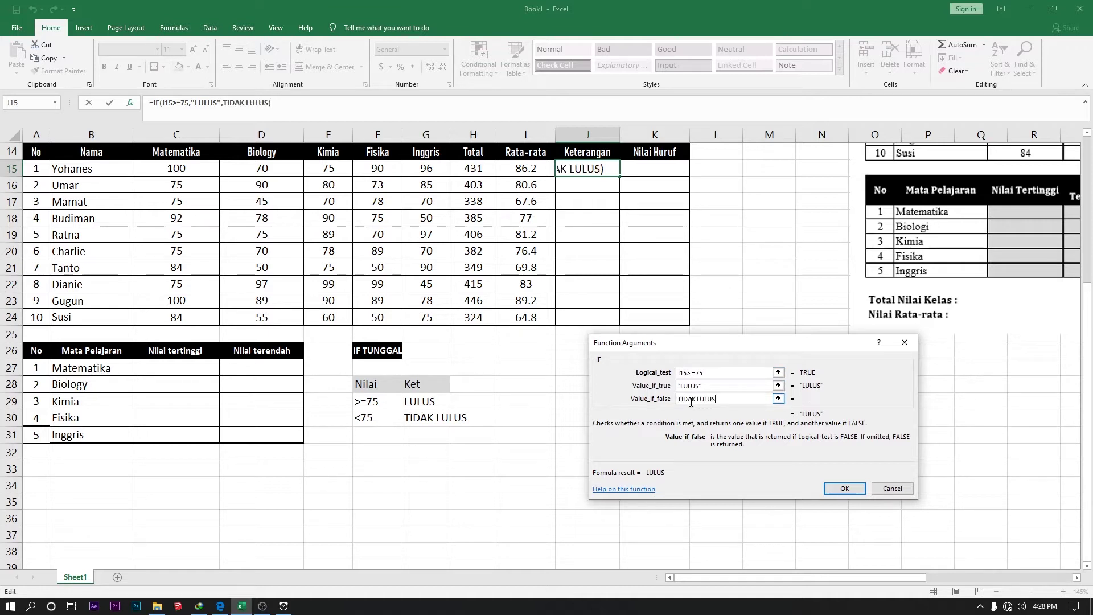
pyautogui.click(851, 491)
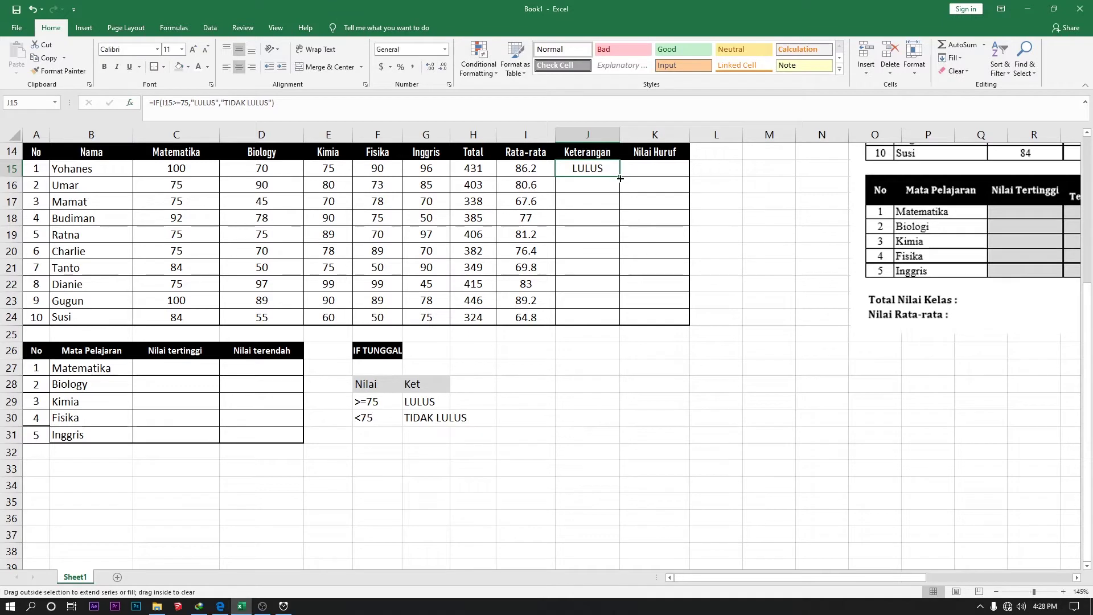
pyautogui.moveTo(620, 178); pyautogui.dragTo(620, 327)
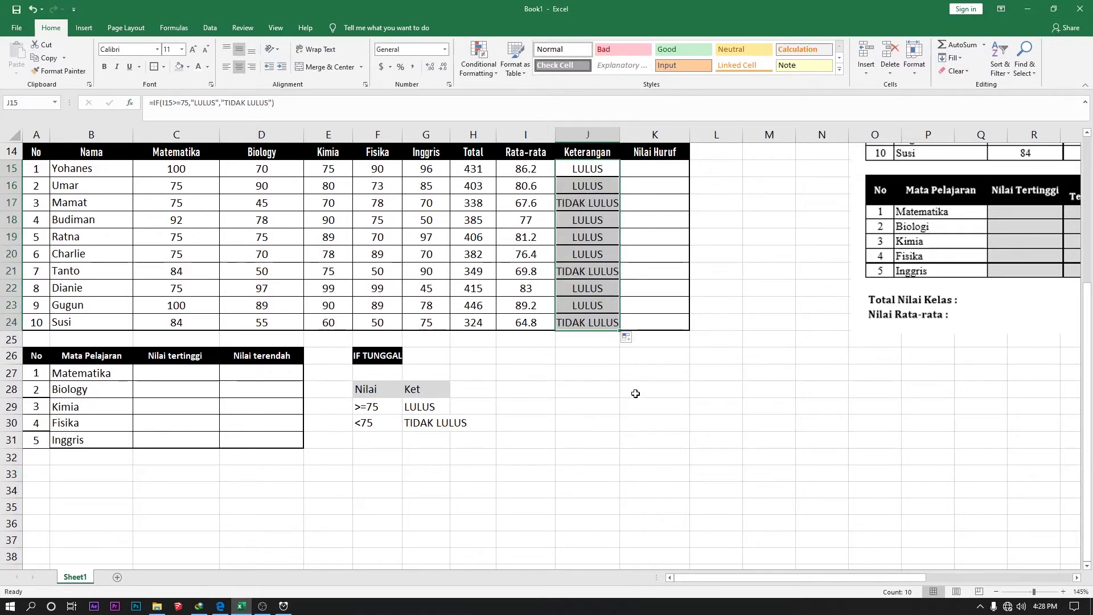
# Step: Test the Keterangan formula by overwriting the seventh student's average with 75 and the ninth student's average with 0
pyautogui.click(532, 204)
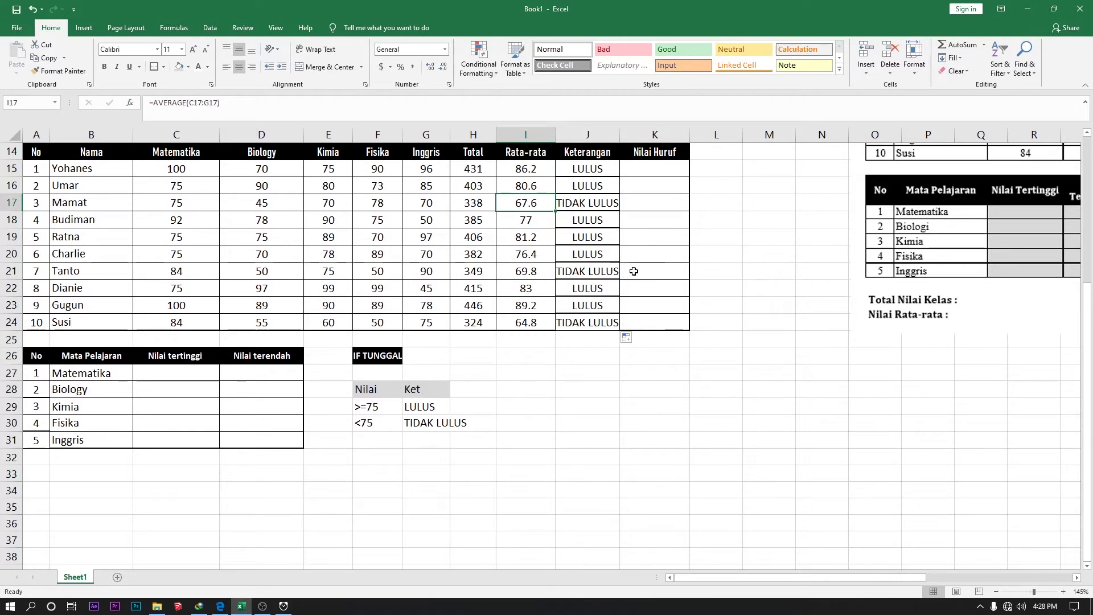
pyautogui.click(535, 274)
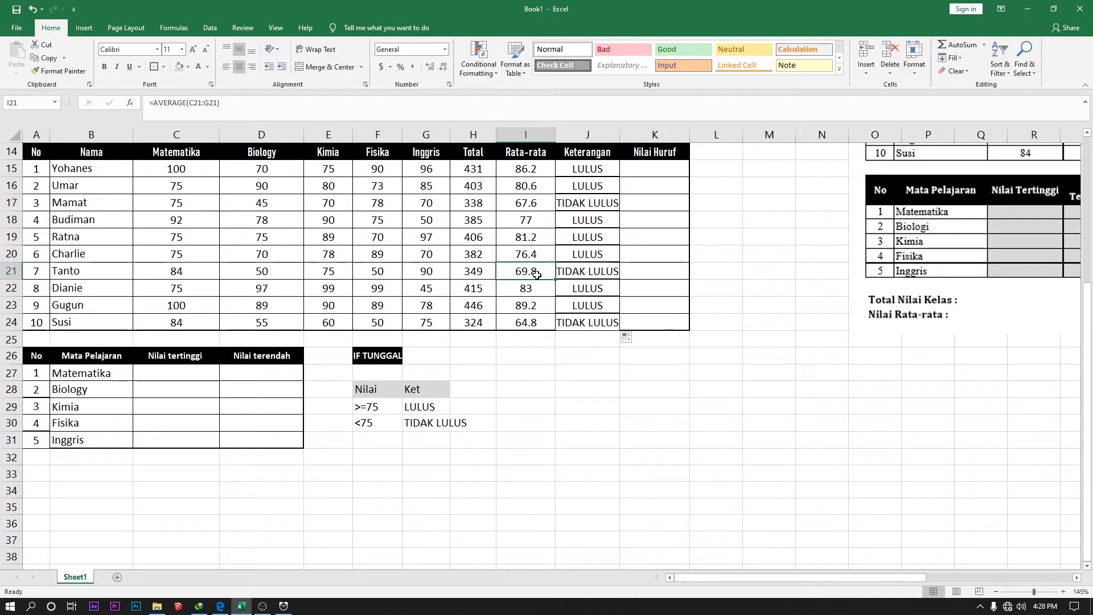
pyautogui.write('7')
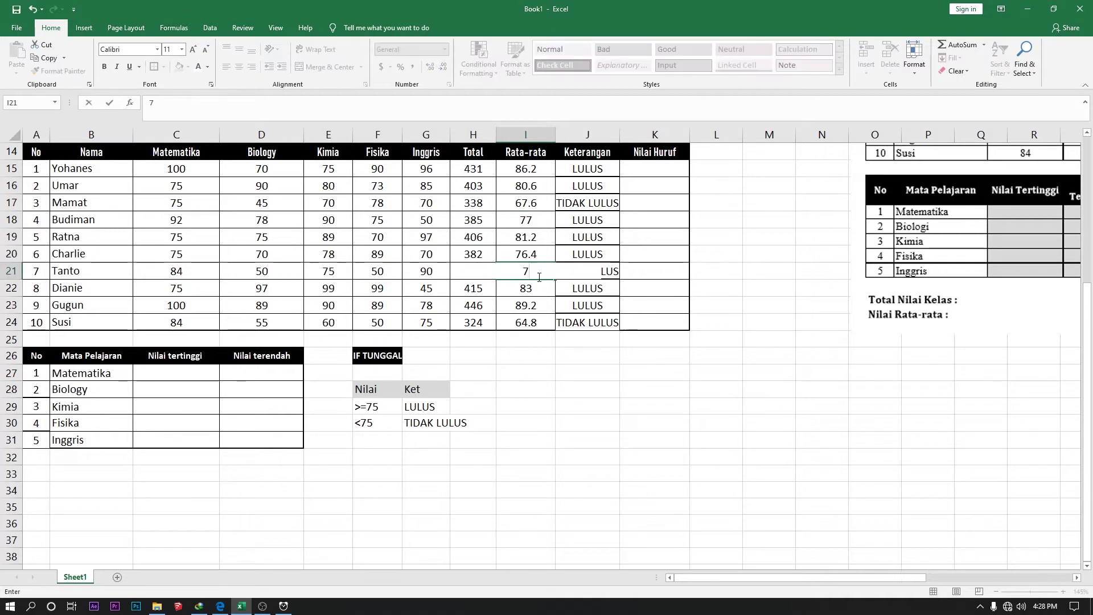
pyautogui.write('5')
pyautogui.hotkey('ctrl', 'Return')
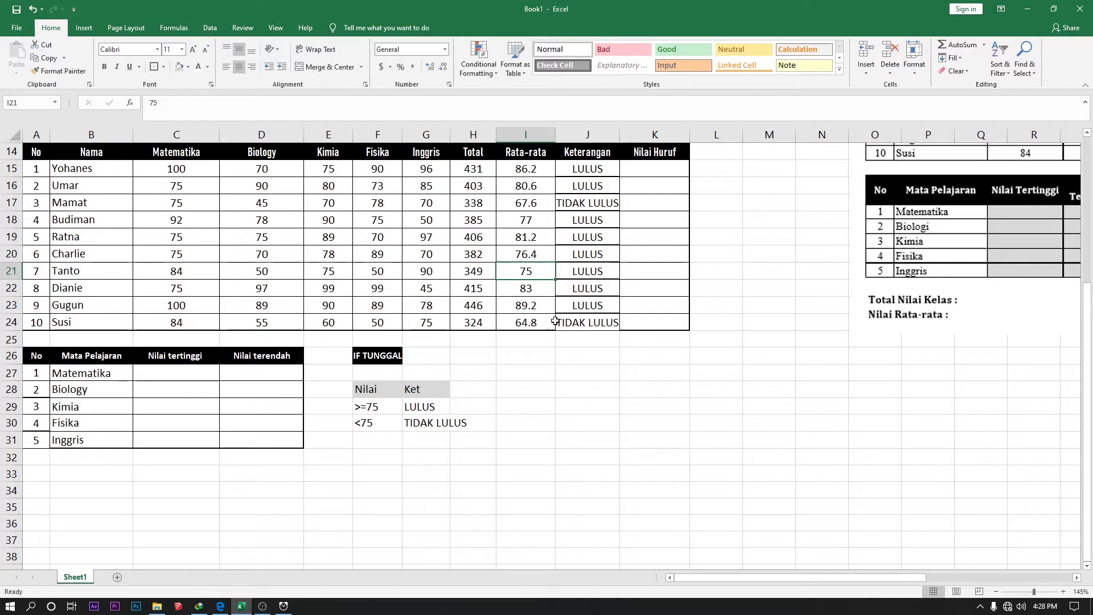
pyautogui.click(531, 308)
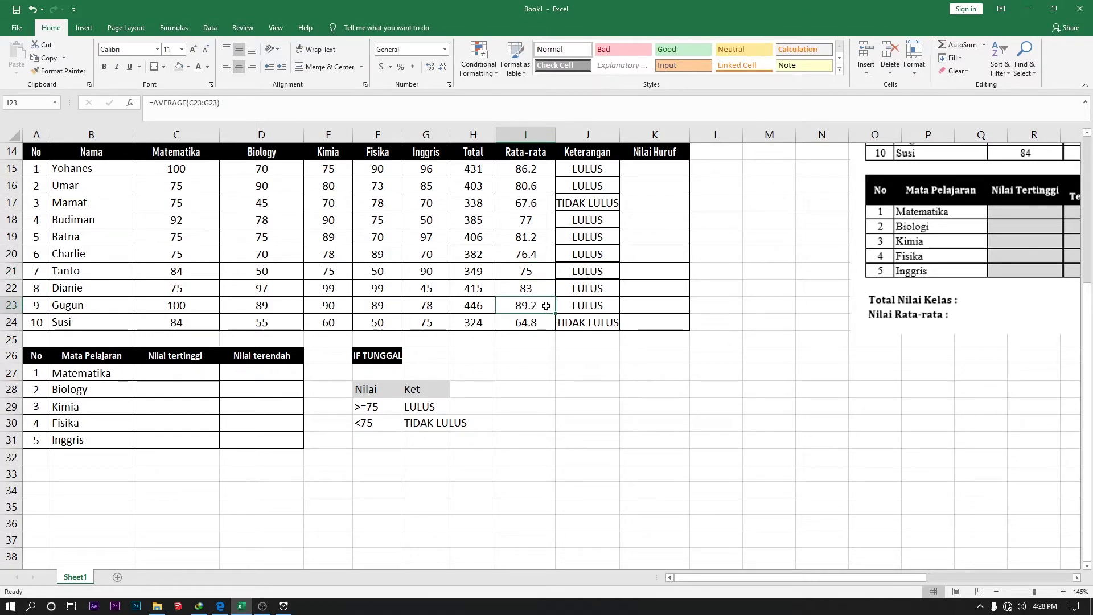
pyautogui.write('0')
pyautogui.press('Up')
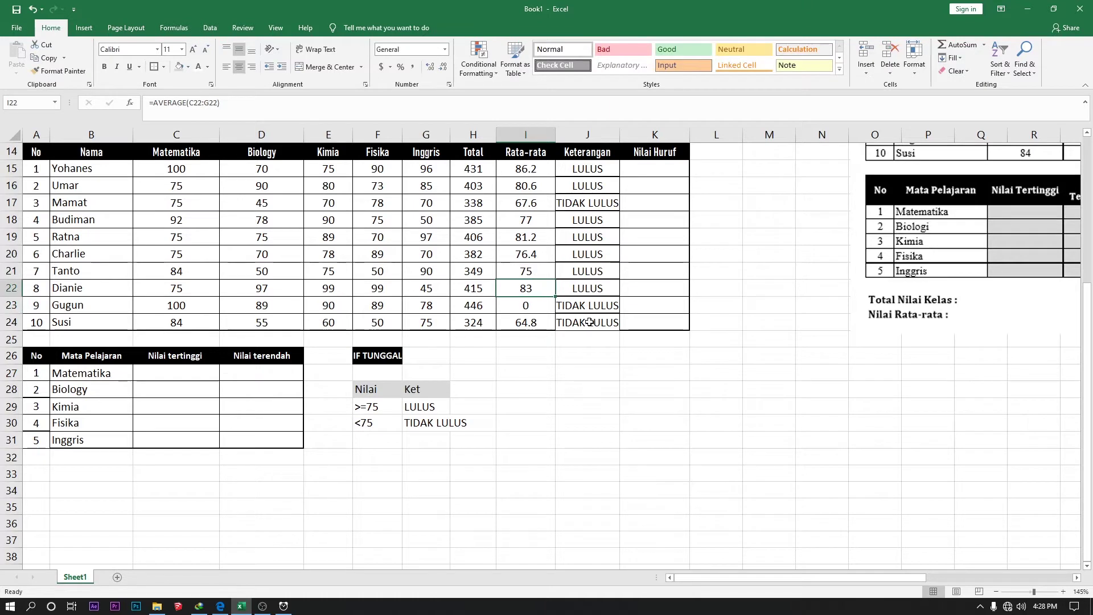
# Step: Undo the two test averages and the Keterangan fill below J15
pyautogui.click(532, 307)
pyautogui.click(529, 191)
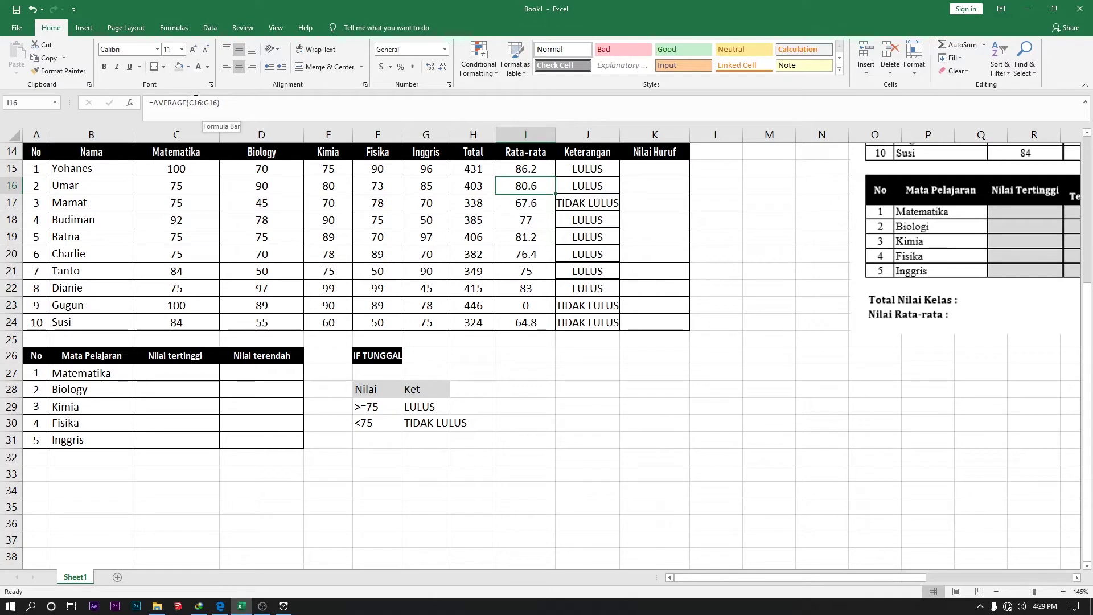
pyautogui.hotkey('ctrl', 'z')
pyautogui.hotkey('ctrl', 'z')
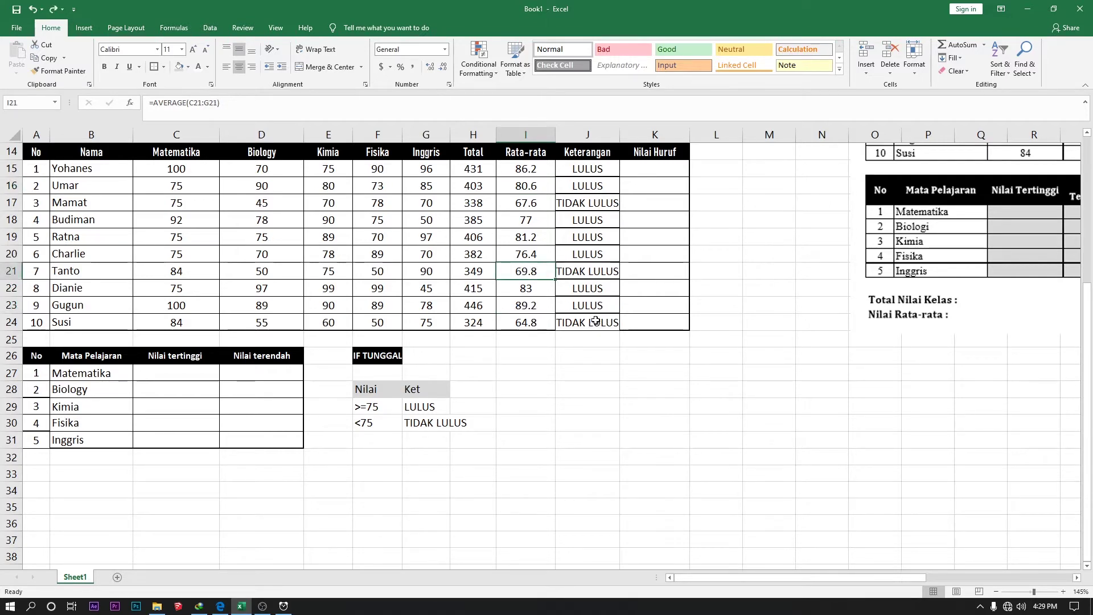
pyautogui.hotkey('ctrl', 'z')
pyautogui.hotkey('ctrl', 'z')
# Step: Reopen the IF function's arguments in J15 and clear the logical test and both result values
pyautogui.press('F2')
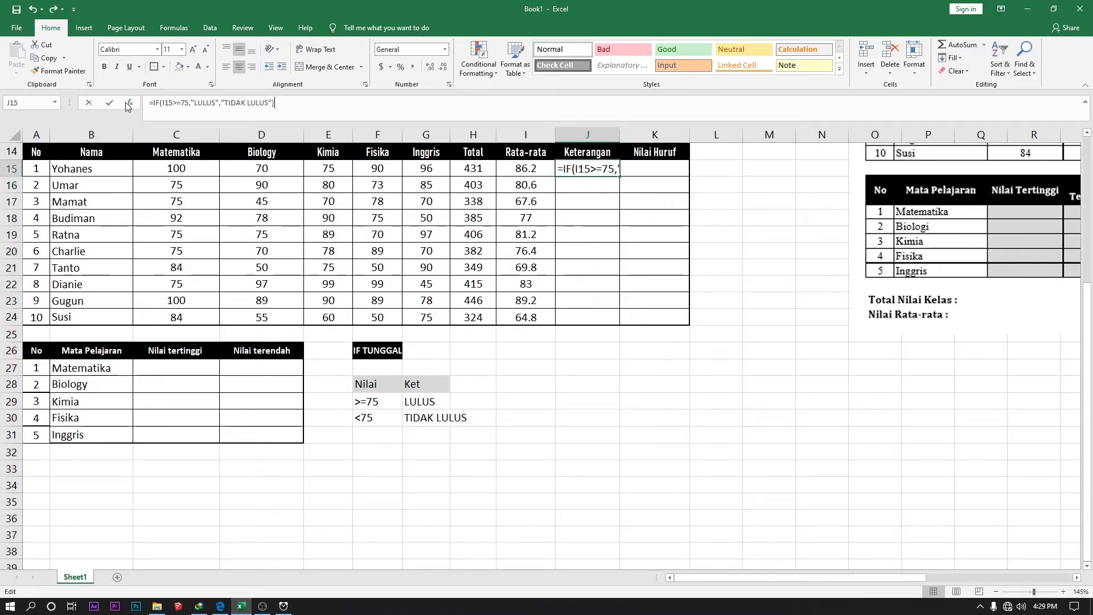
pyautogui.click(129, 102)
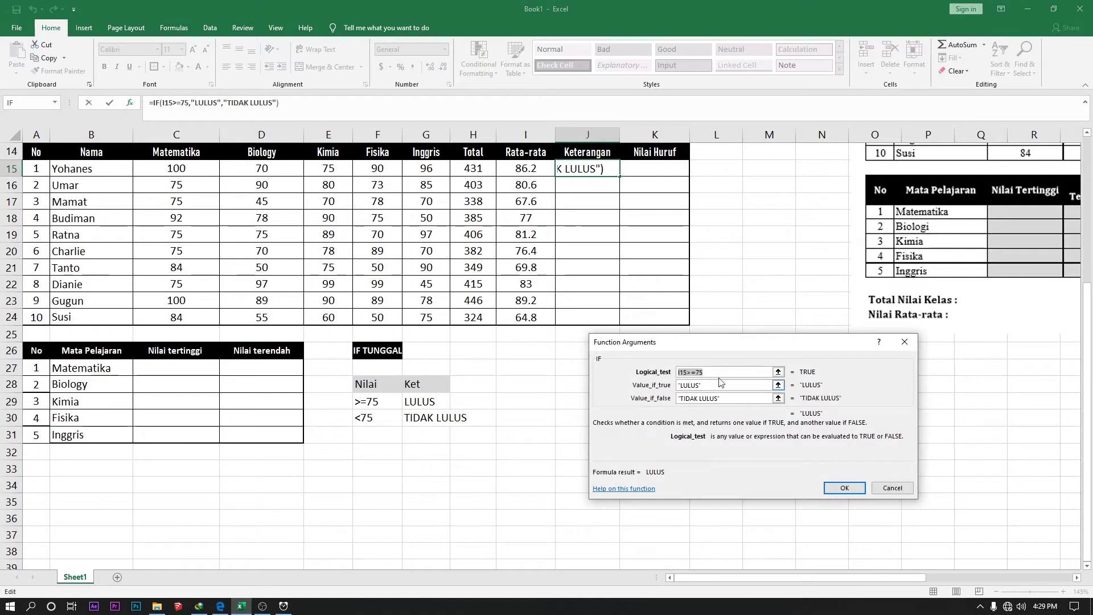
pyautogui.press('Tab')
pyautogui.press('Tab')
pyautogui.press('BackSpace')
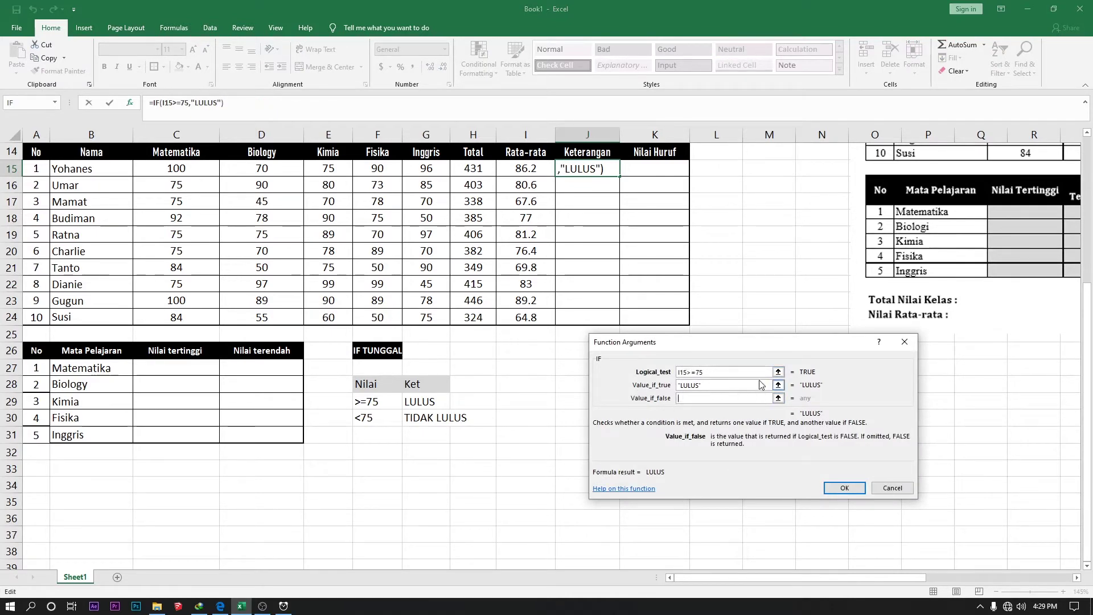
pyautogui.moveTo(760, 385); pyautogui.dragTo(626, 387)
pyautogui.press('BackSpace')
pyautogui.moveTo(774, 371); pyautogui.dragTo(675, 366)
pyautogui.press('BackSpace')
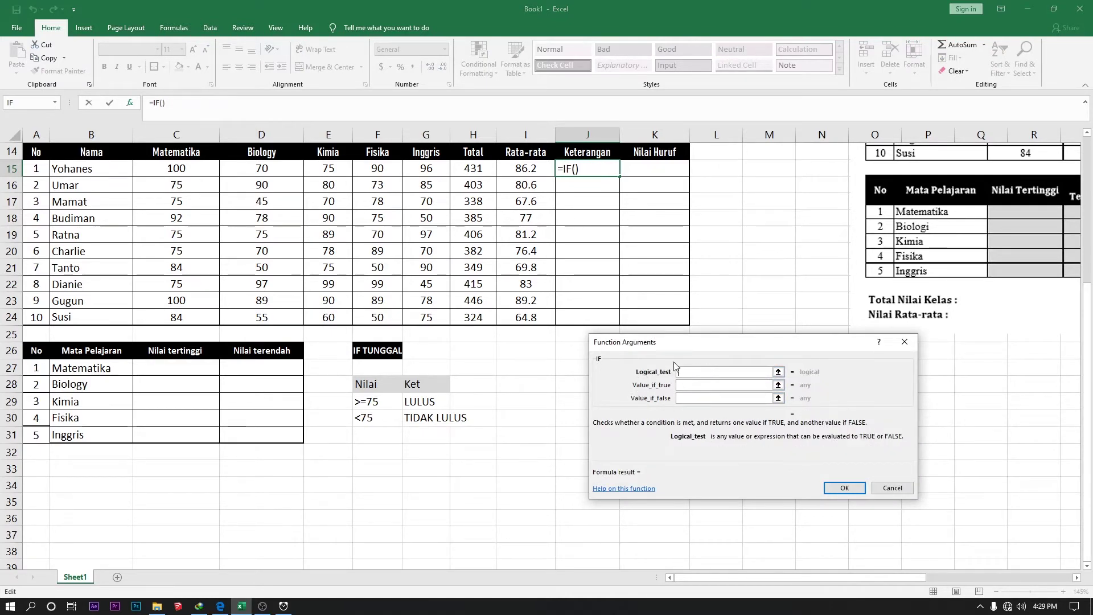
# Step: Enter I15>=75 again as the logical test, using the first student's average
pyautogui.click(510, 172)
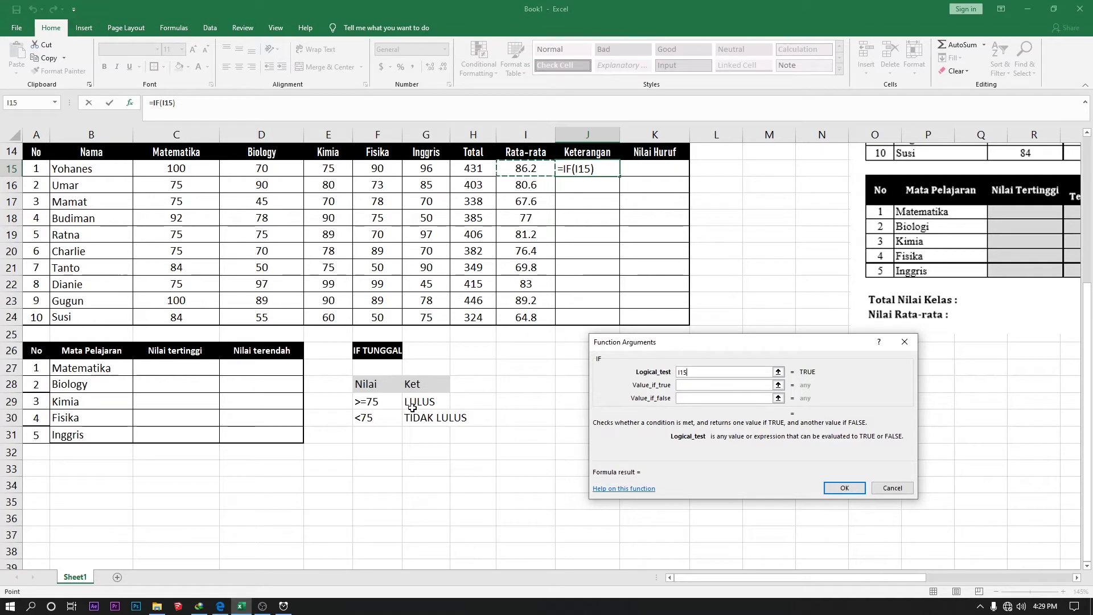
pyautogui.write('>=')
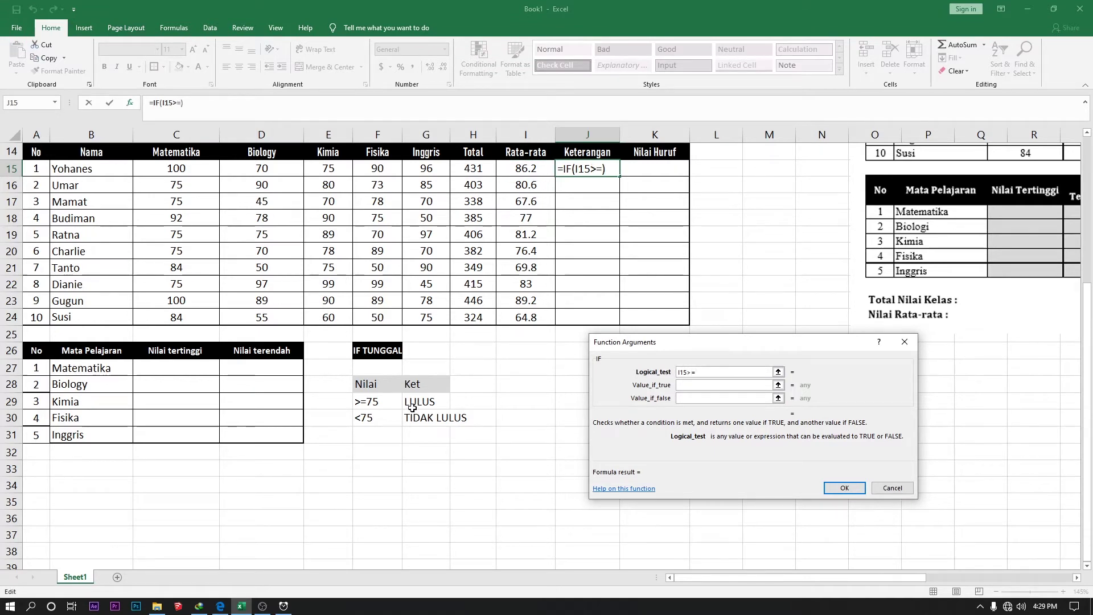
pyautogui.write('75')
# Step: Enter LULUS as the true result and TIDAK LULUS as the false result again, and copy the formula through J24
pyautogui.click(691, 385)
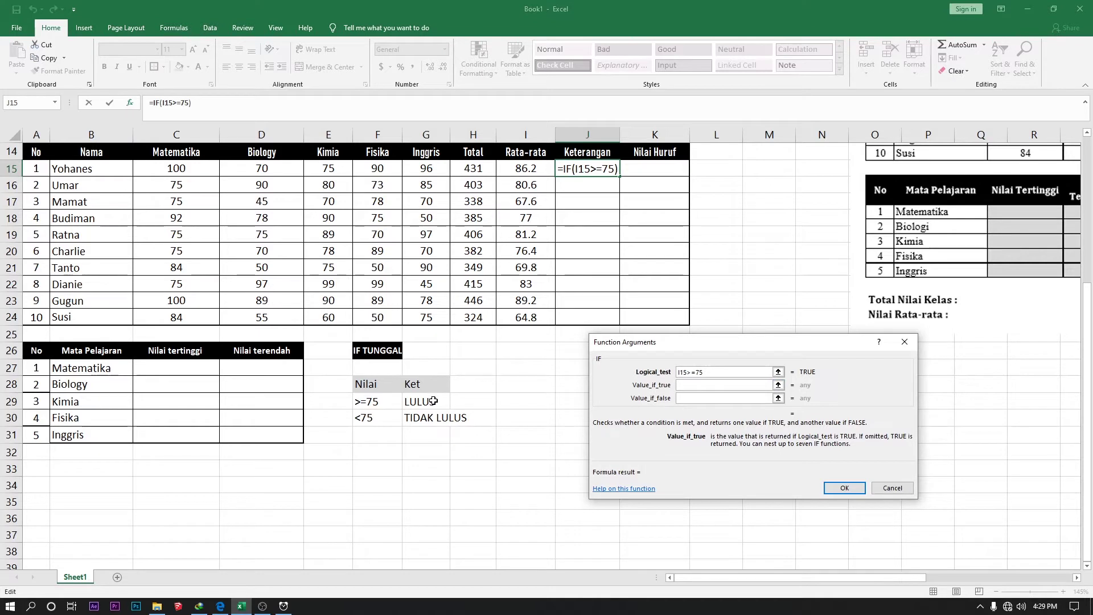
pyautogui.write('LULUS')
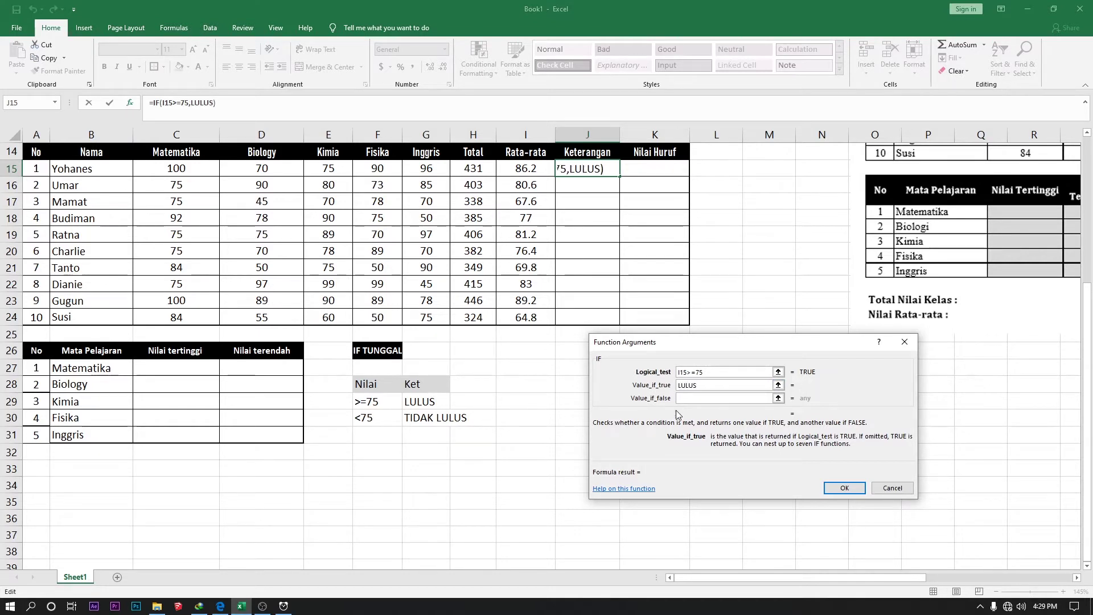
pyautogui.click(686, 398)
pyautogui.write('TIDAK LULUS')
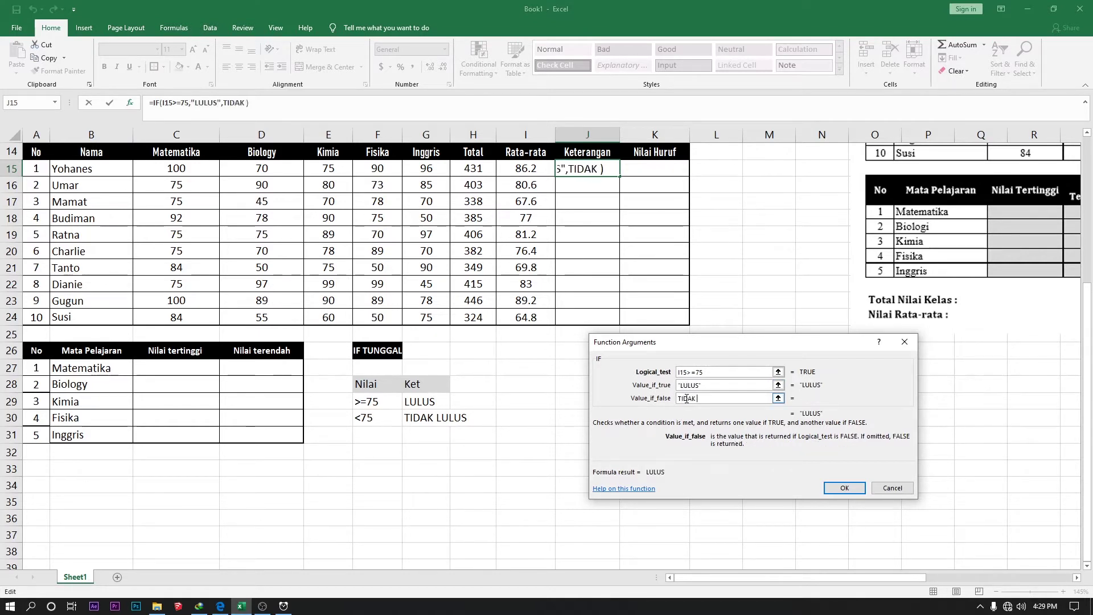
pyautogui.click(840, 488)
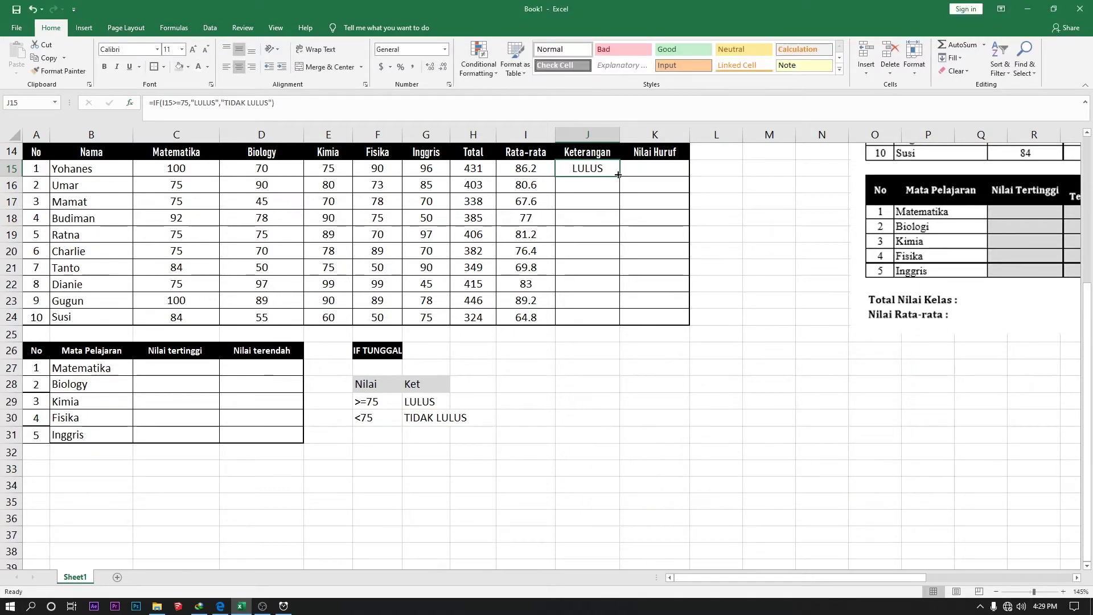
pyautogui.moveTo(619, 177); pyautogui.dragTo(626, 318)
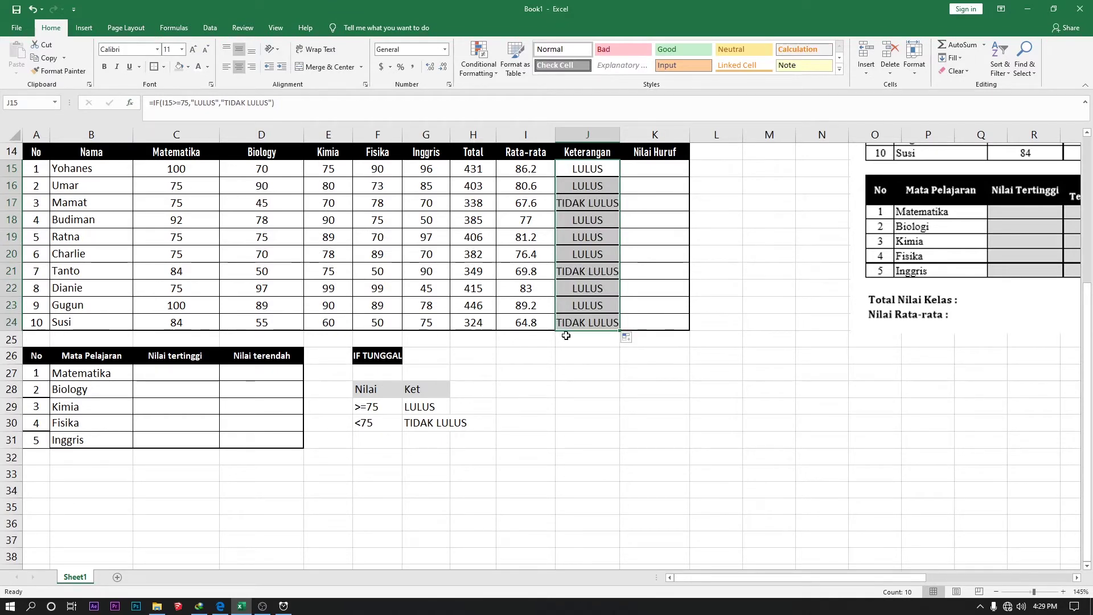
# Step: Undo the Keterangan fill and clear the true and false results from J15's IF function, keeping its logical test
pyautogui.hotkey('ctrl', 'z')
pyautogui.click(126, 104)
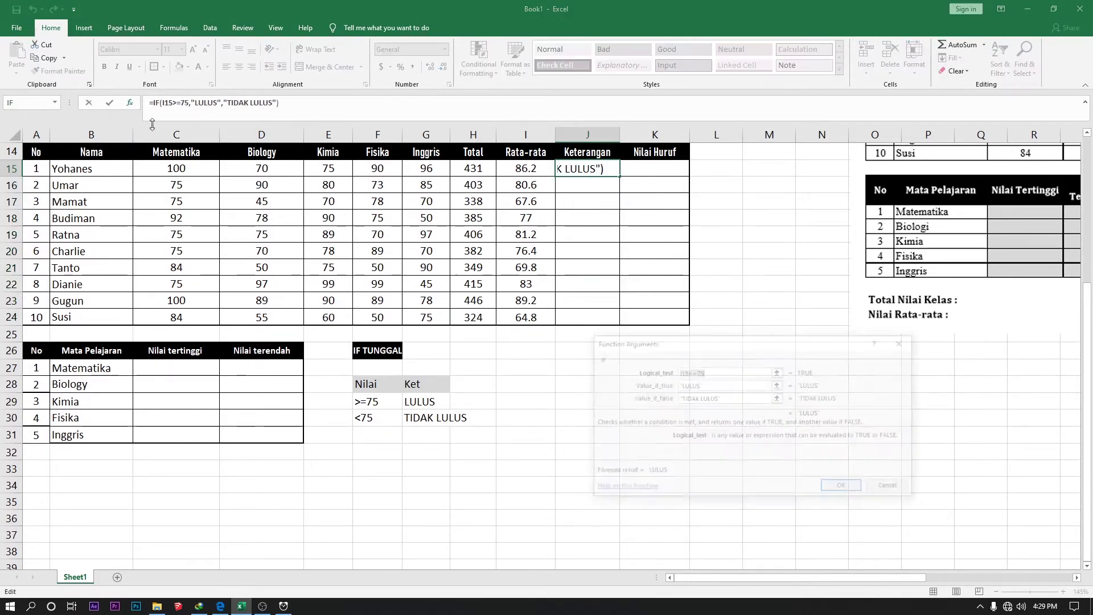
pyautogui.moveTo(723, 399); pyautogui.dragTo(678, 386)
pyautogui.press('BackSpace')
pyautogui.click(706, 384)
pyautogui.press('BackSpace')
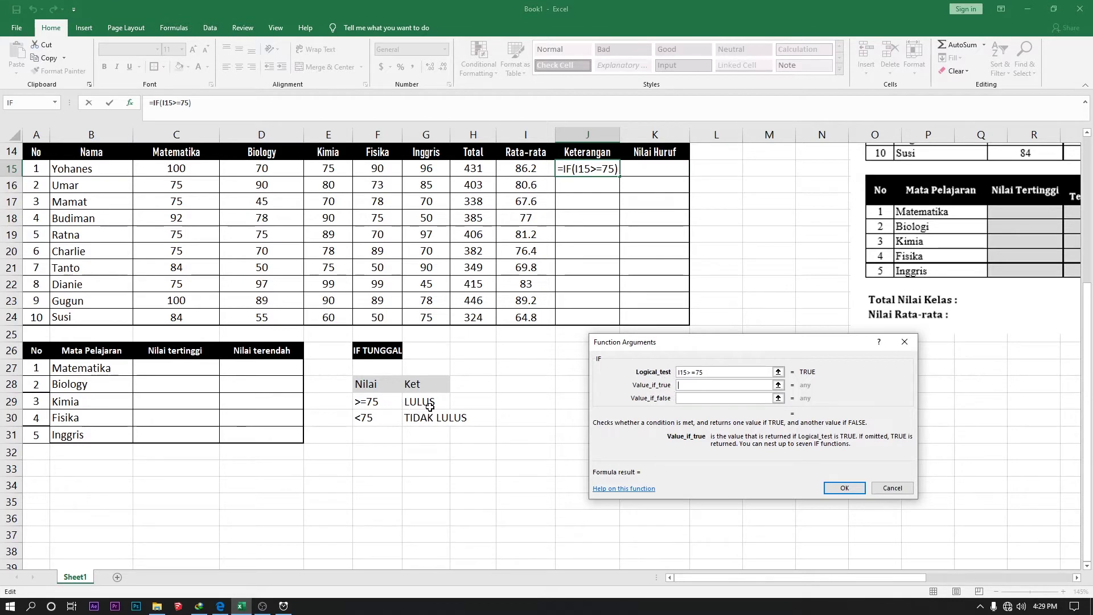
# Step: Swap the IF results to TIDAK LULUS if true and LULUS if false, fill down to J24, and compare with the >=75 criterion
pyautogui.write('TIDAK ')
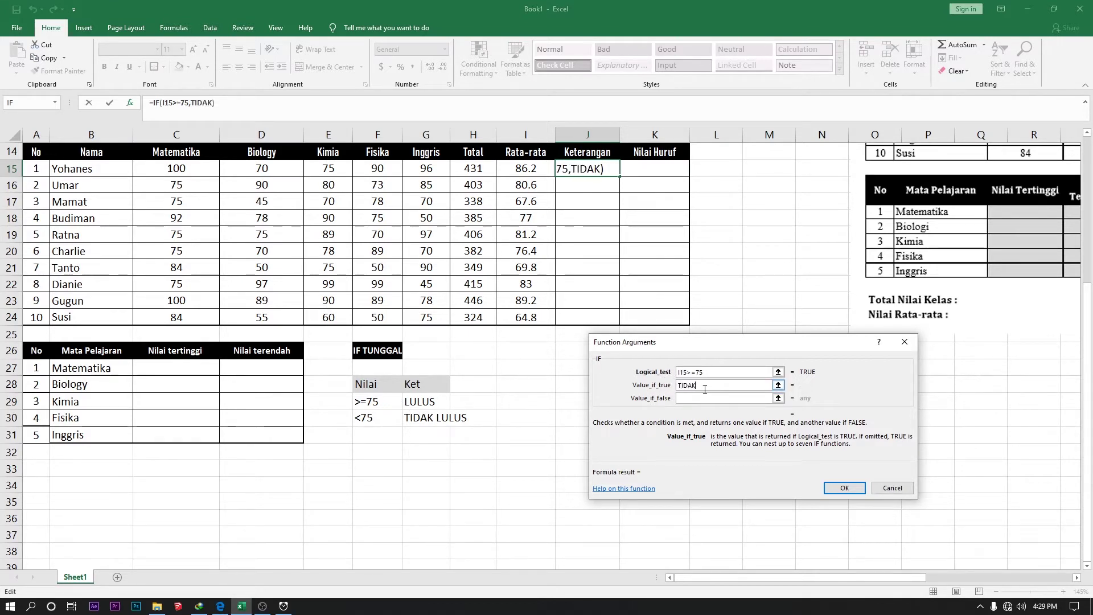
pyautogui.write('LULUS')
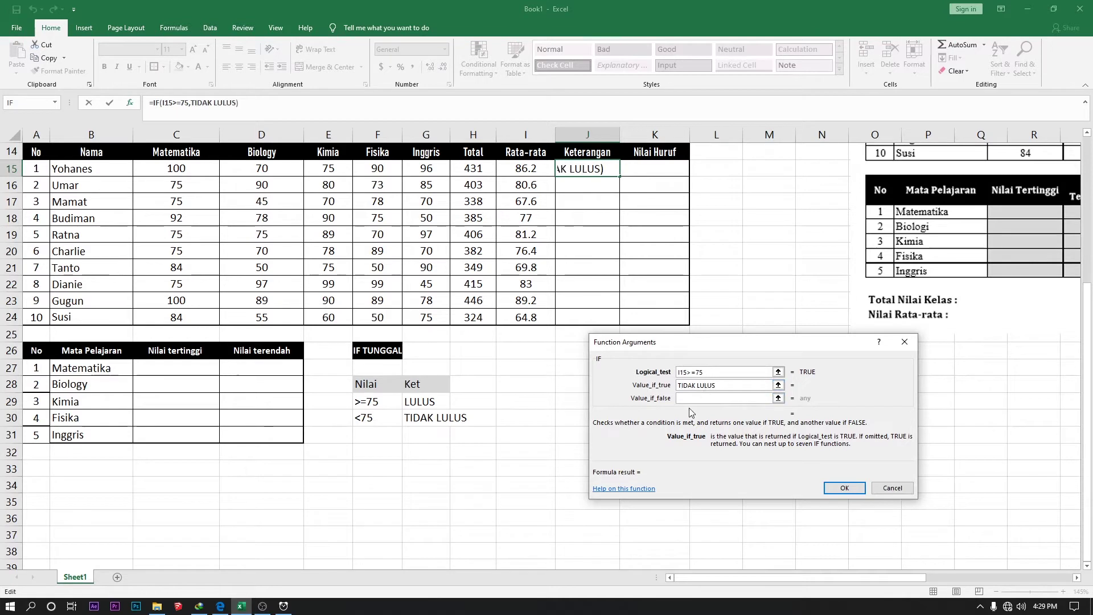
pyautogui.click(691, 401)
pyautogui.write('LULUS')
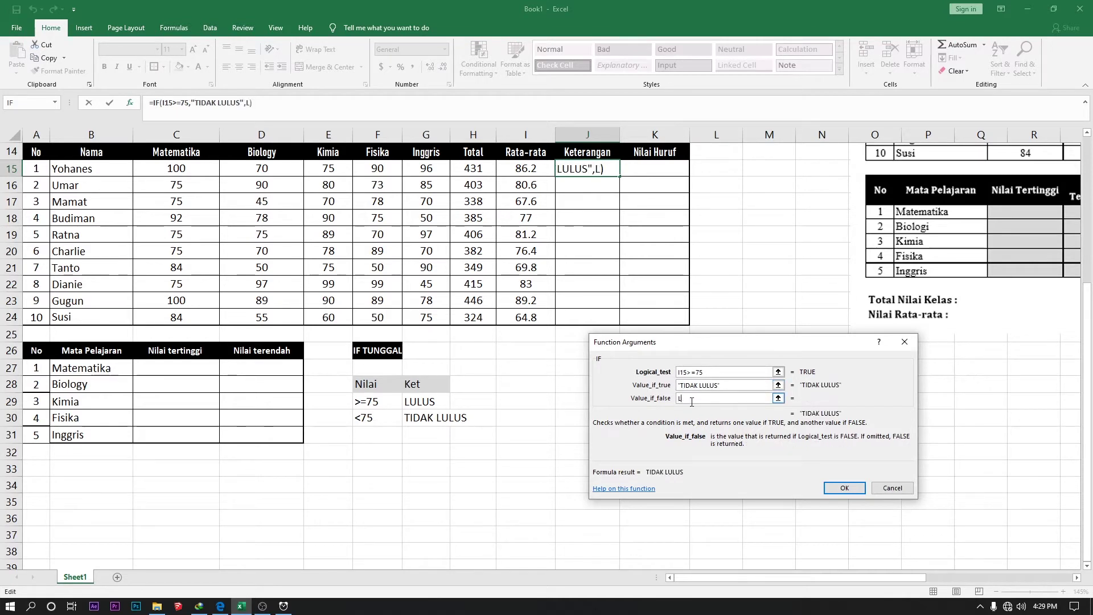
pyautogui.click(845, 488)
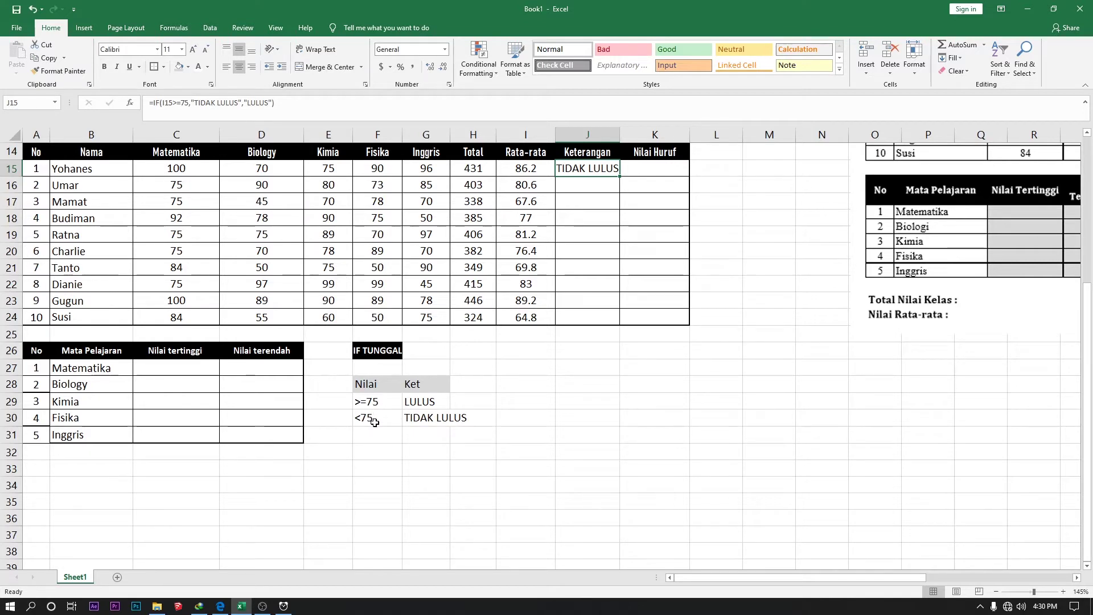
pyautogui.moveTo(620, 176); pyautogui.dragTo(581, 323)
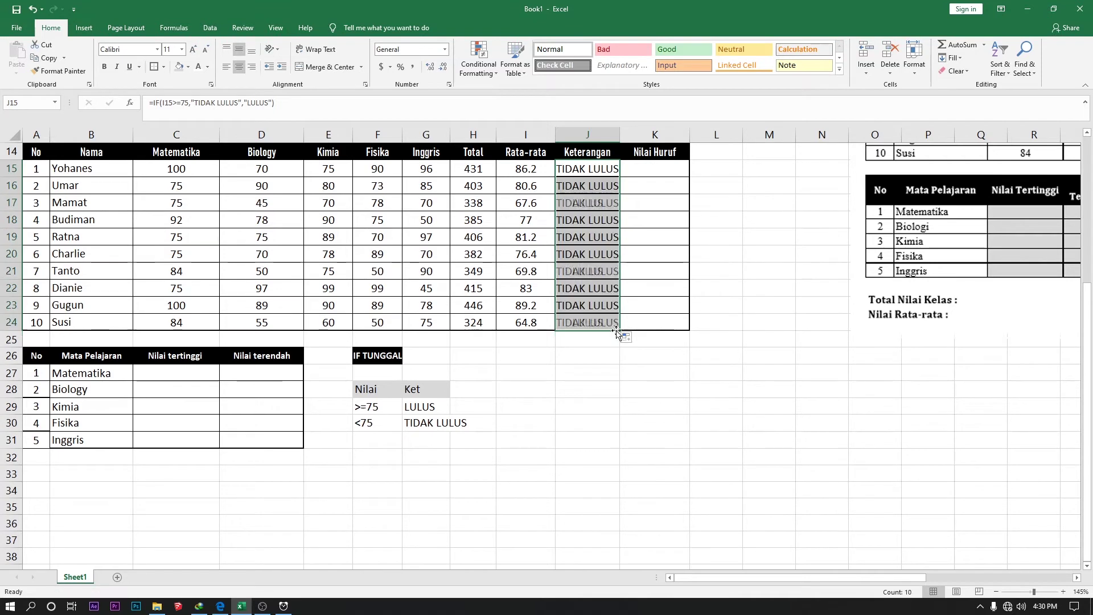
pyautogui.click(520, 325)
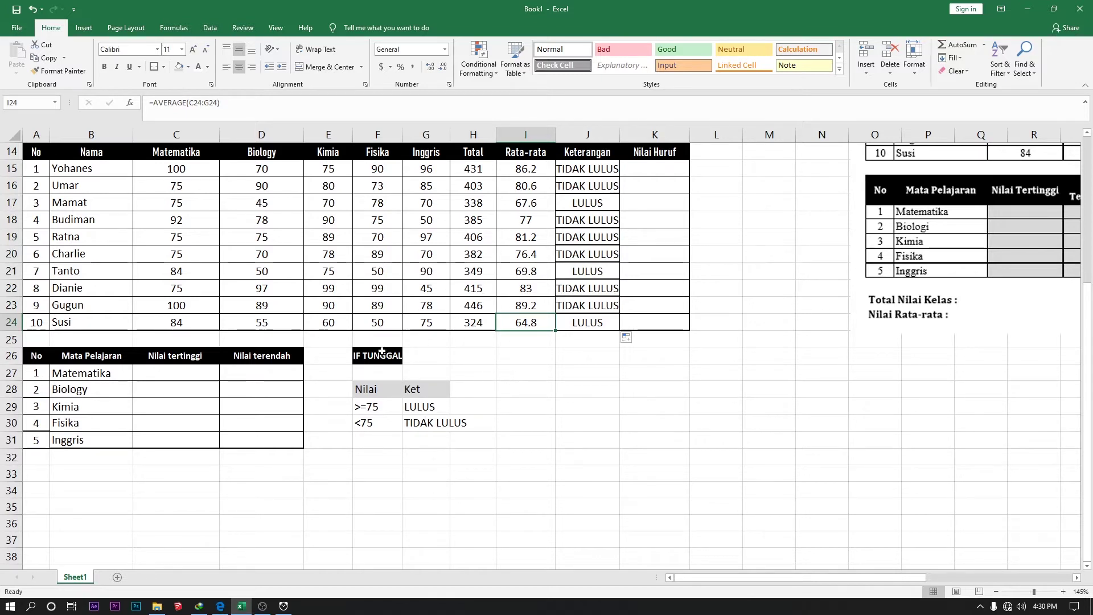
pyautogui.click(360, 406)
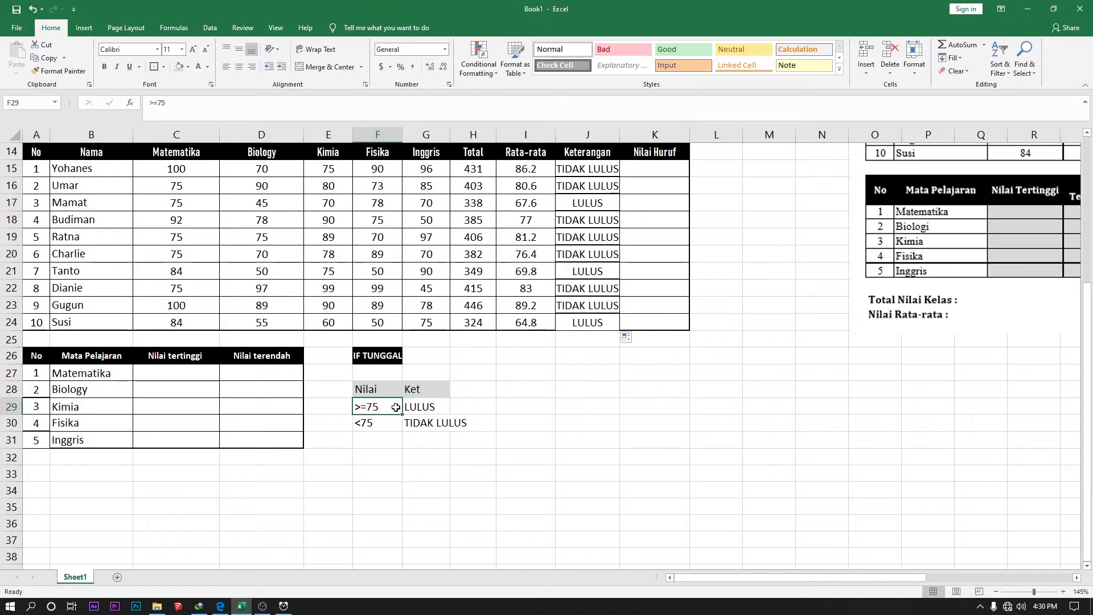
# Step: Compare the >=75 criterion and its LULUS result with the arguments of the IF function in J24
pyautogui.click(418, 407)
pyautogui.click(375, 410)
pyautogui.click(407, 407)
pyautogui.click(592, 322)
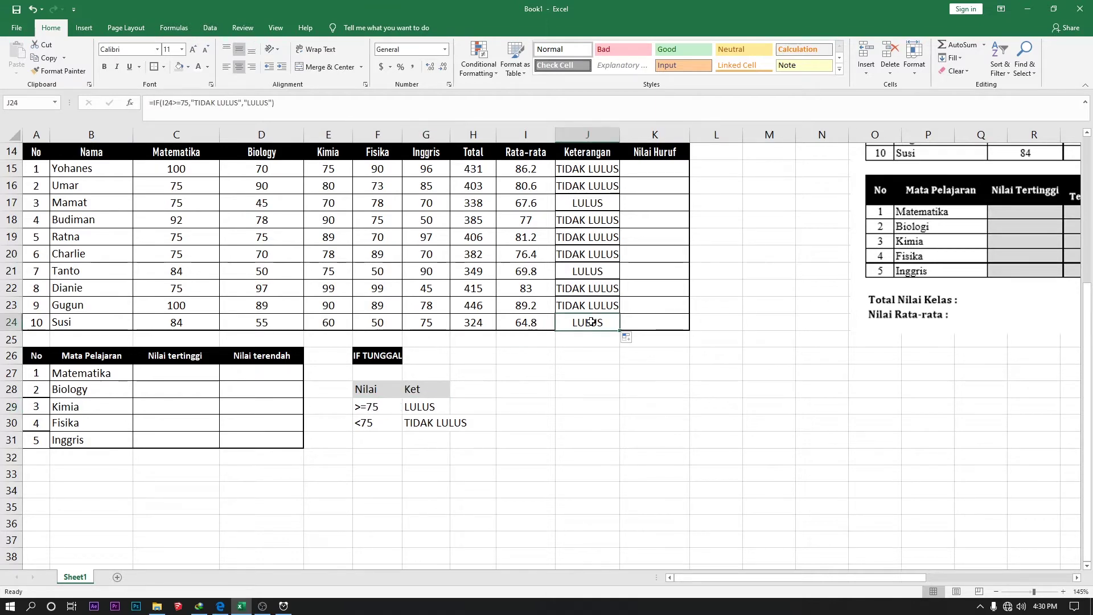
pyautogui.click(129, 103)
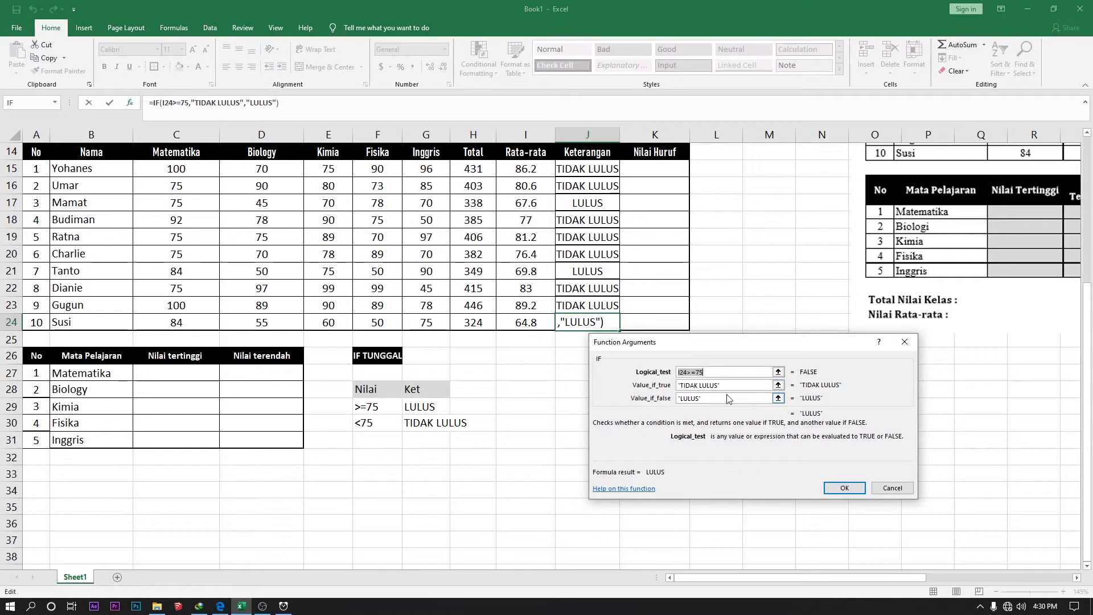
pyautogui.moveTo(771, 346); pyautogui.dragTo(687, 373)
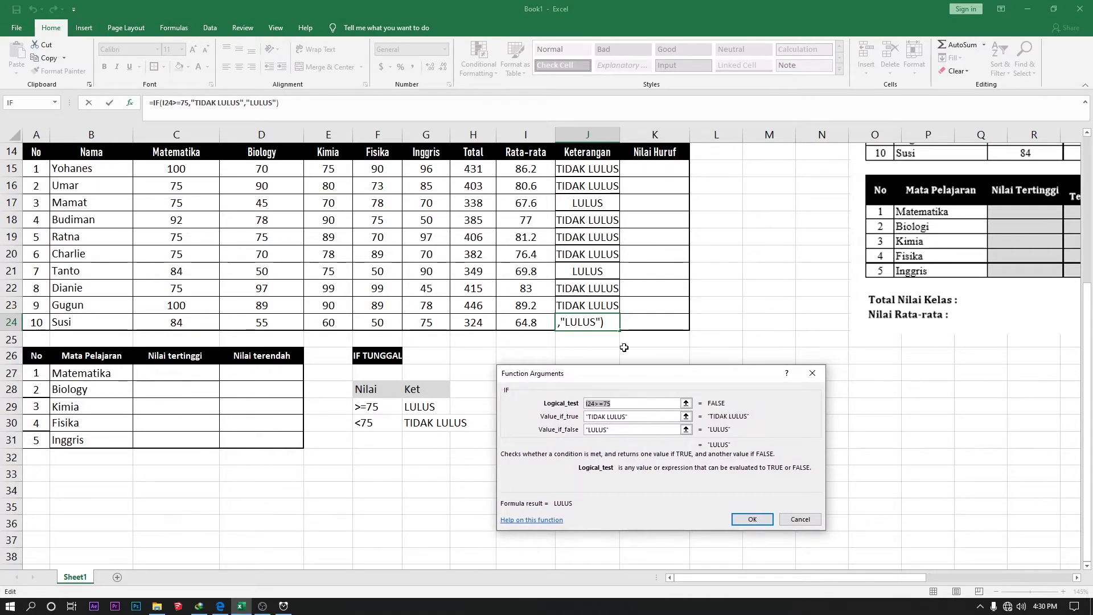
pyautogui.click(811, 522)
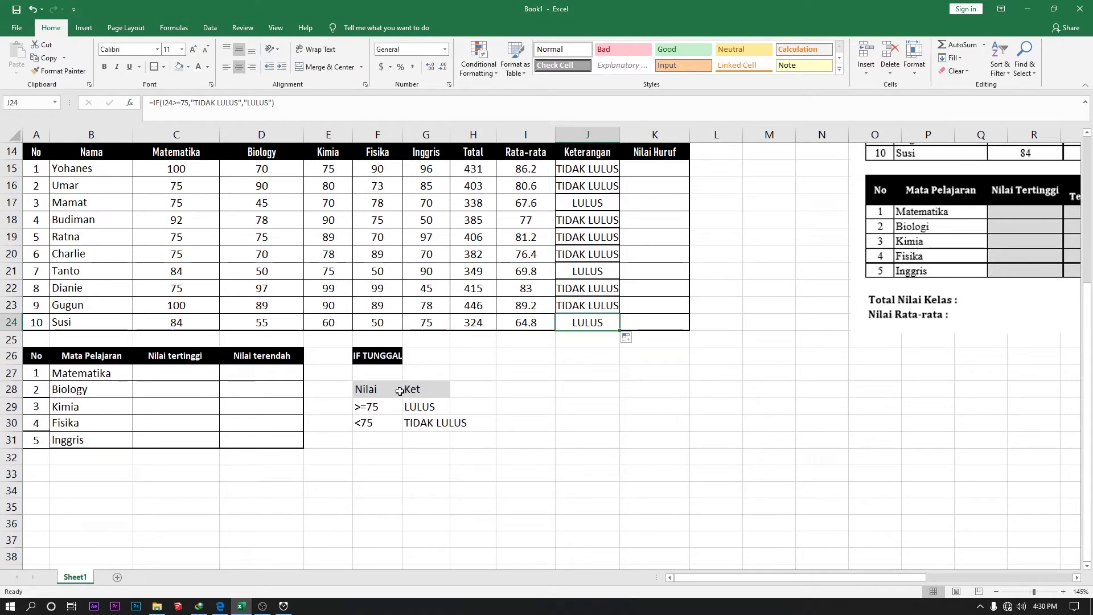
# Step: Clear the true and false results from J24's IF function, keeping its logical test
pyautogui.click(130, 102)
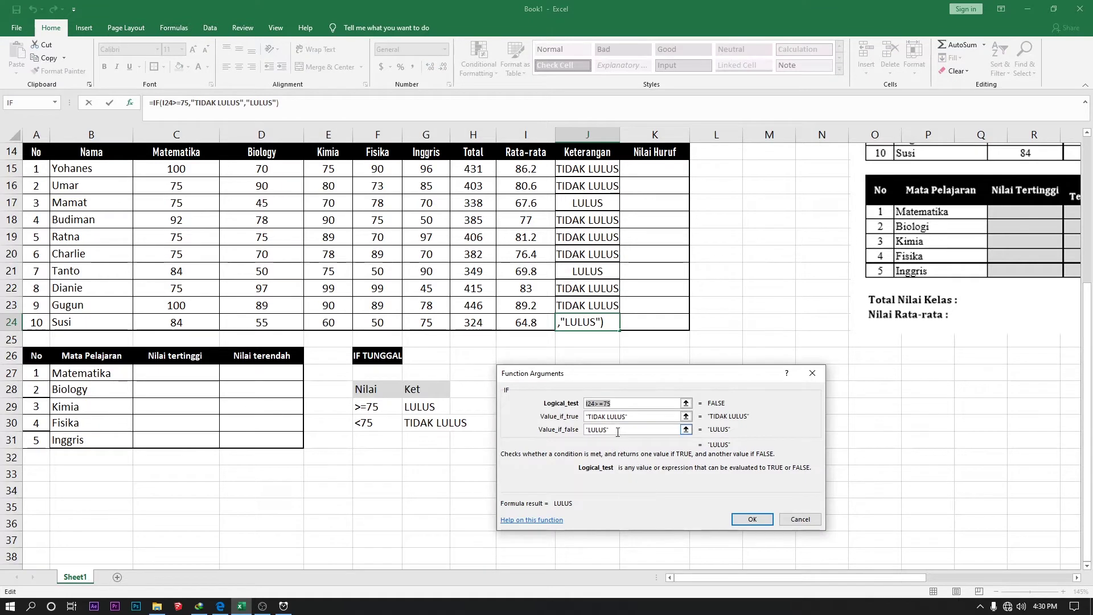
pyautogui.press('Tab')
pyautogui.press('Tab')
pyautogui.press('Delete')
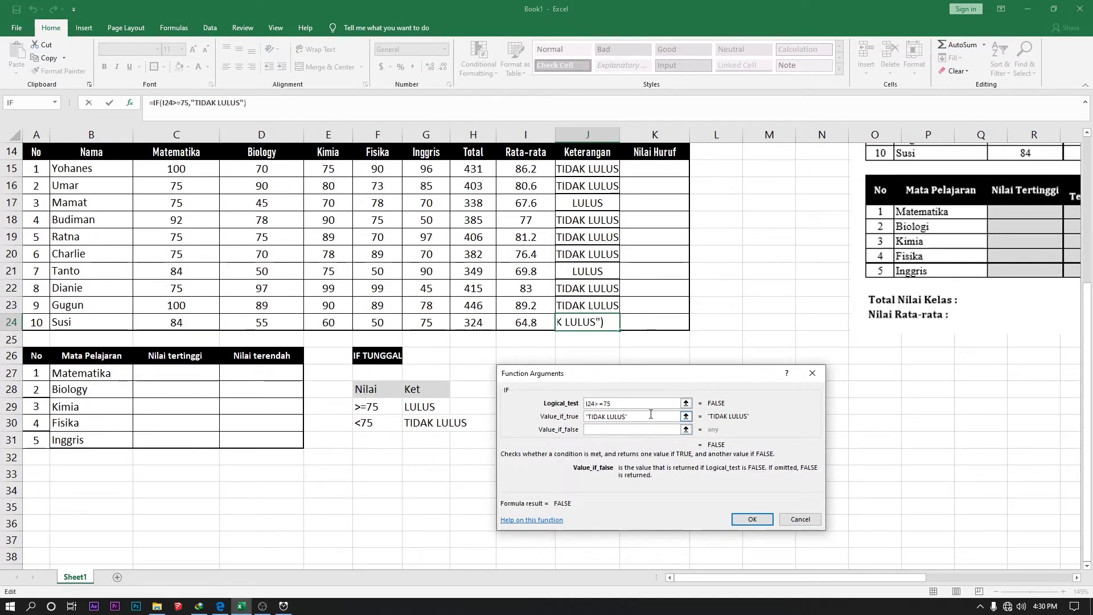
pyautogui.hotkey('shift', 'Tab')
pyautogui.press('Delete')
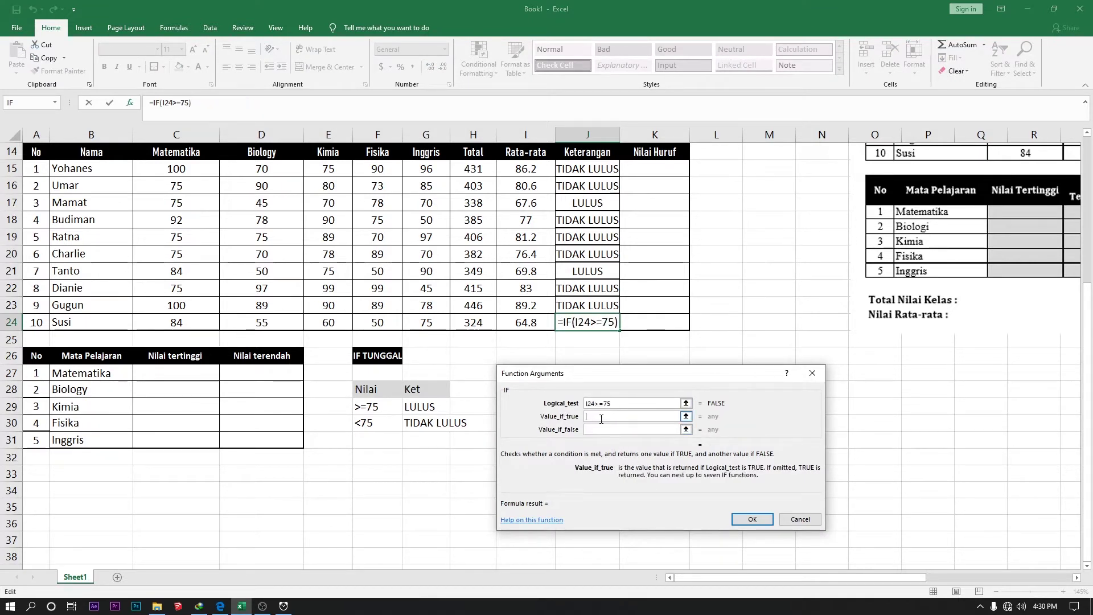
# Step: Enter LULUS as the true result and TIDAK LULUS as the false result in J24, and copy the formula up to J15
pyautogui.write('LULUS')
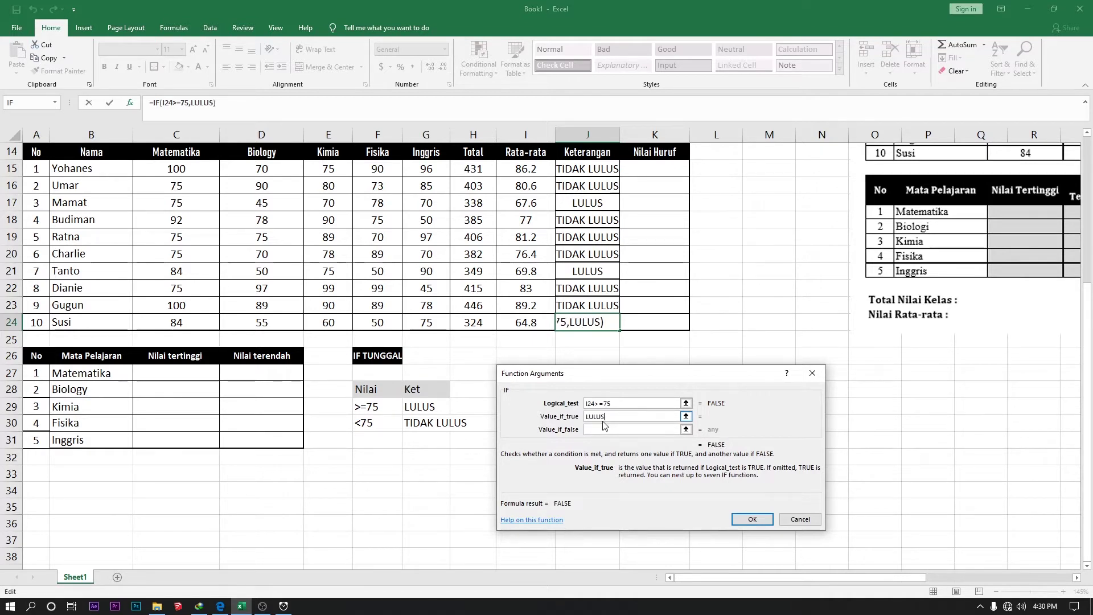
pyautogui.click(617, 430)
pyautogui.write('TIDAK')
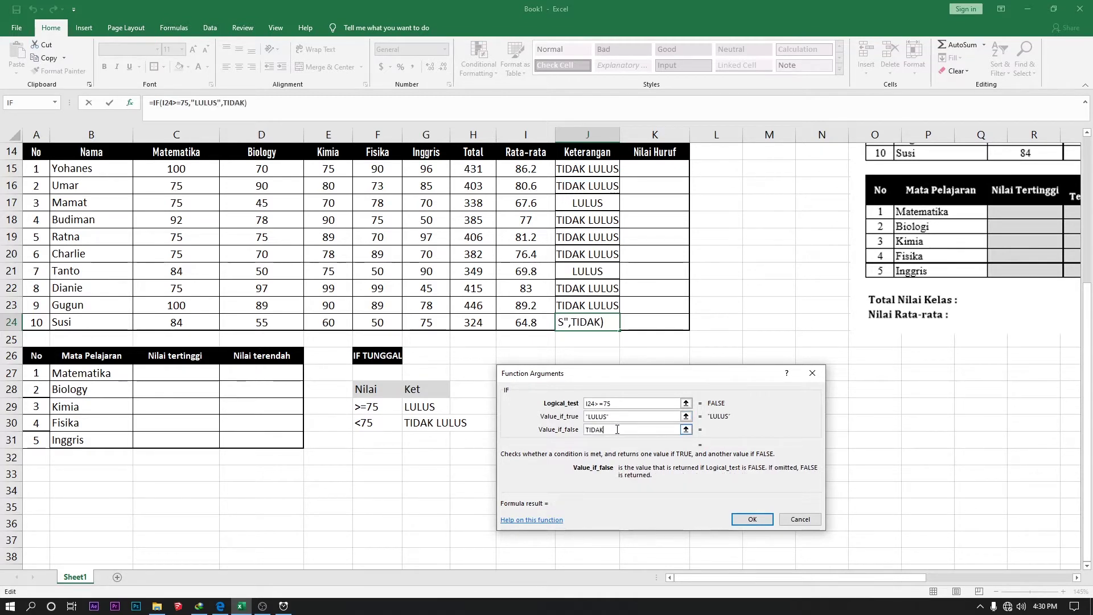
pyautogui.write(' LULUS')
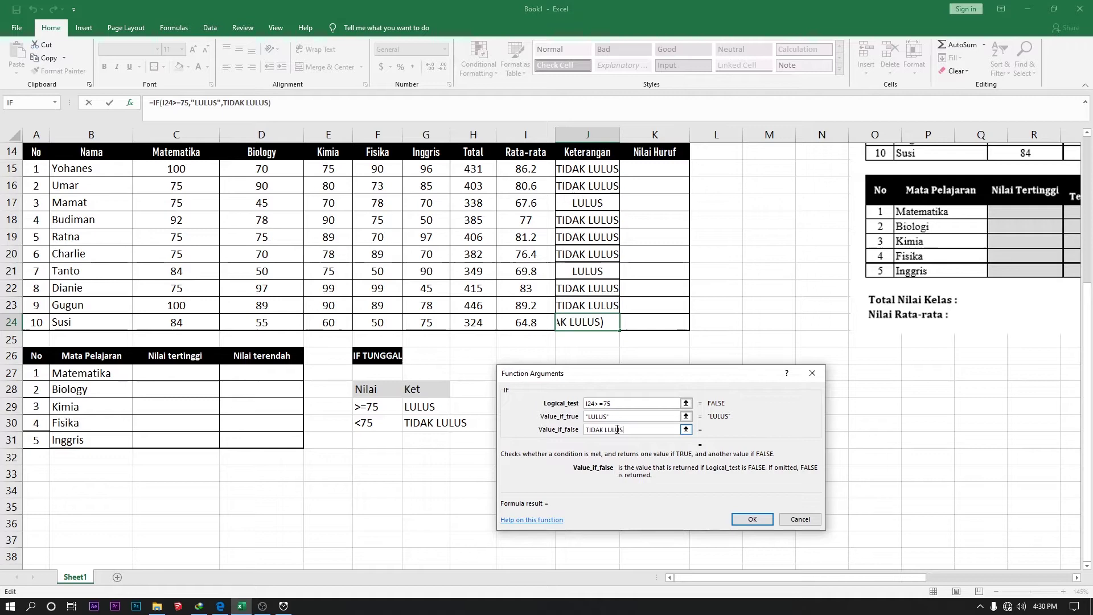
pyautogui.click(752, 519)
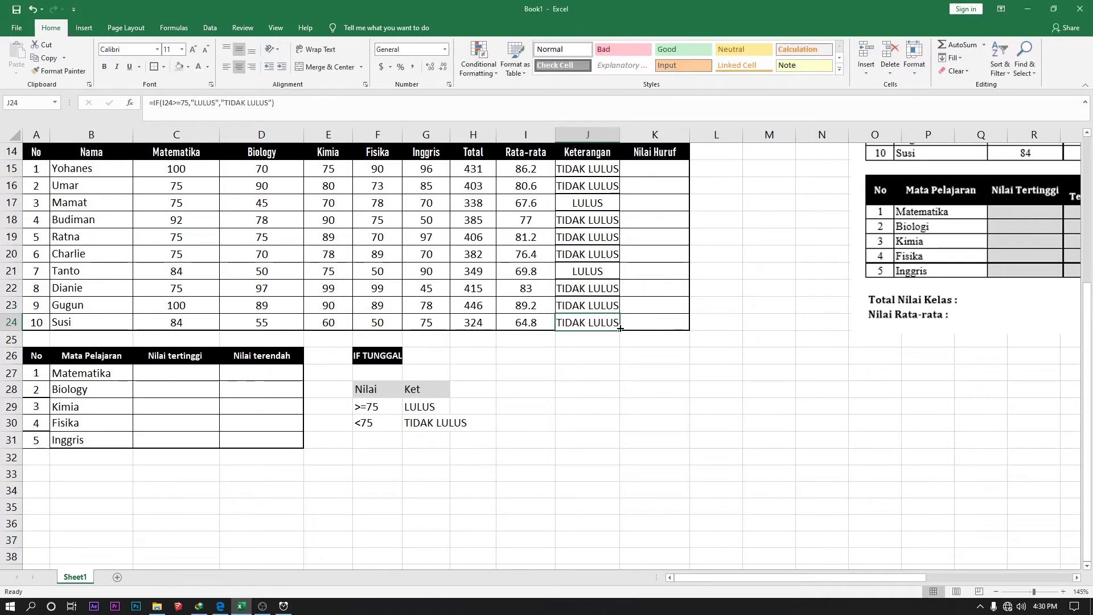
pyautogui.moveTo(619, 331); pyautogui.dragTo(619, 168)
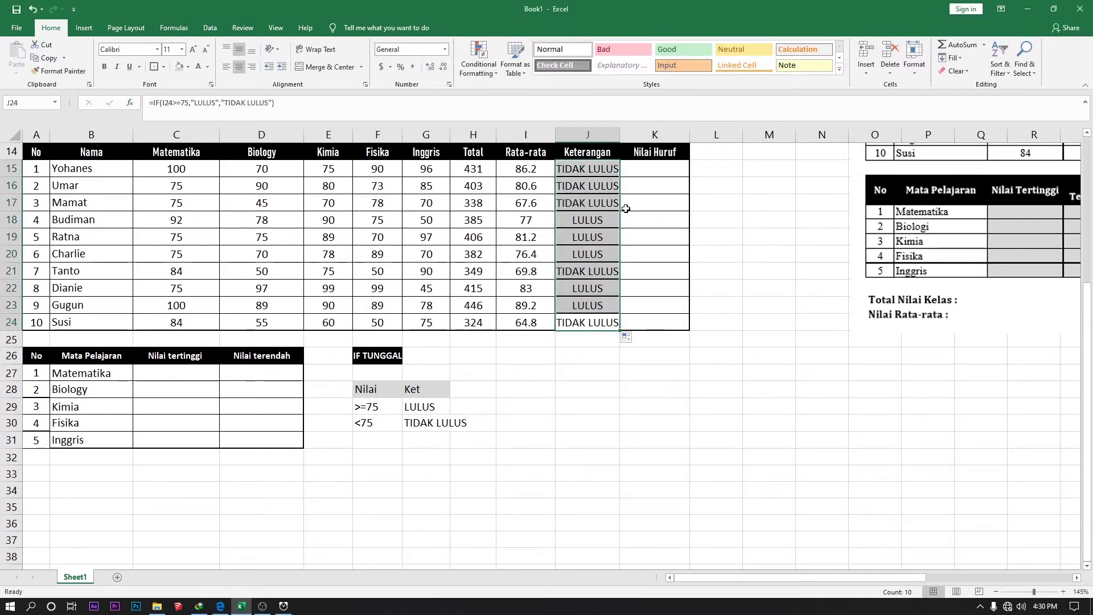
pyautogui.click(590, 388)
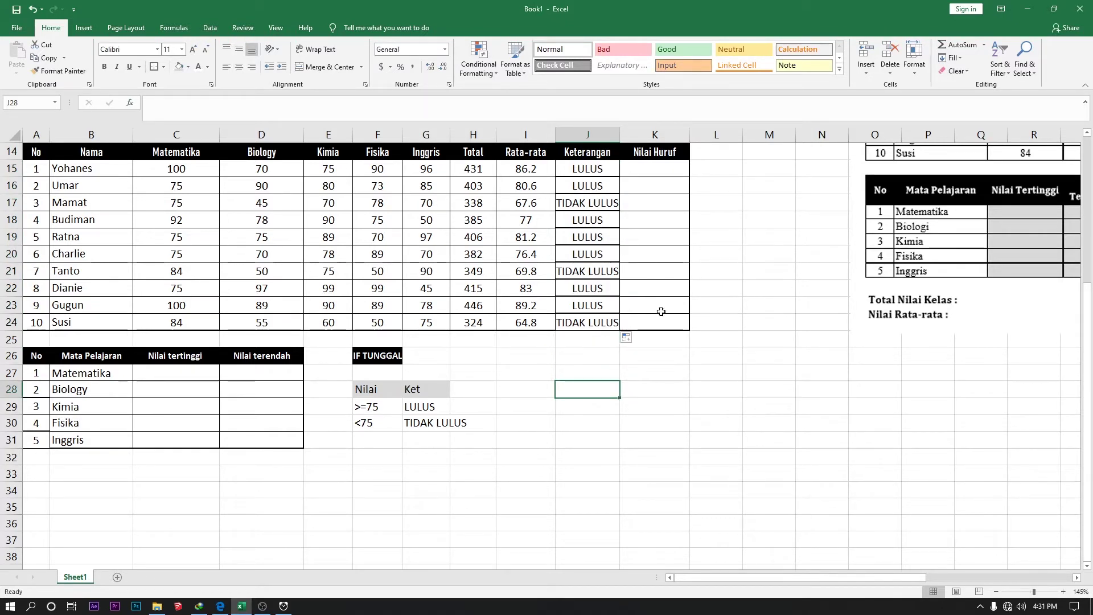
# Step: Enter the heading Nilai Huruf in K26, below the empty Nilai Huruf column of the score table
pyautogui.click(674, 170)
pyautogui.click(652, 308)
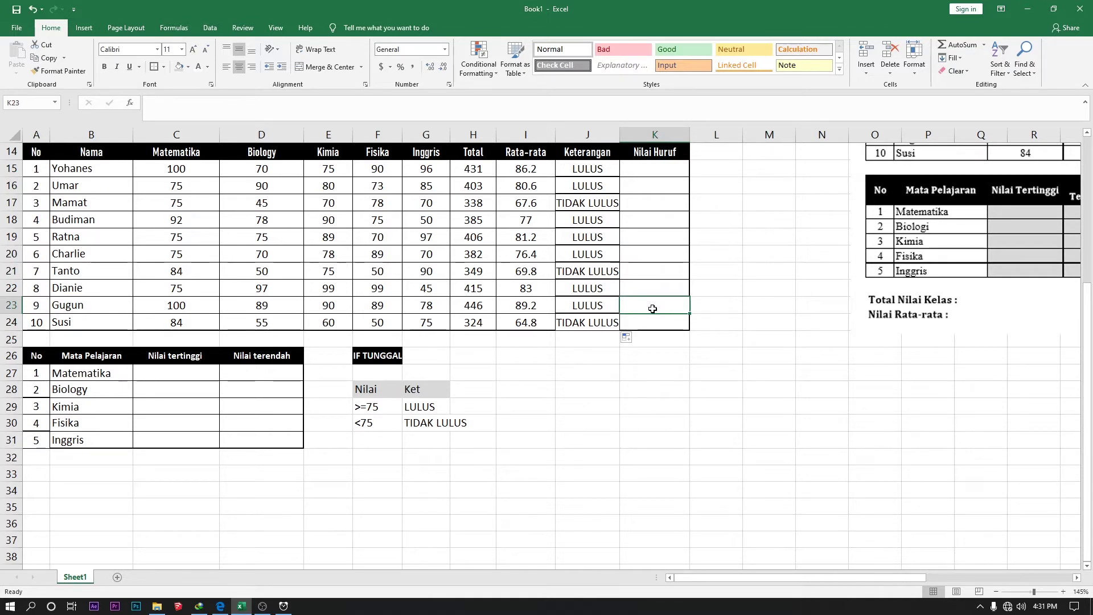
pyautogui.click(655, 355)
pyautogui.write('Nilai Huruf')
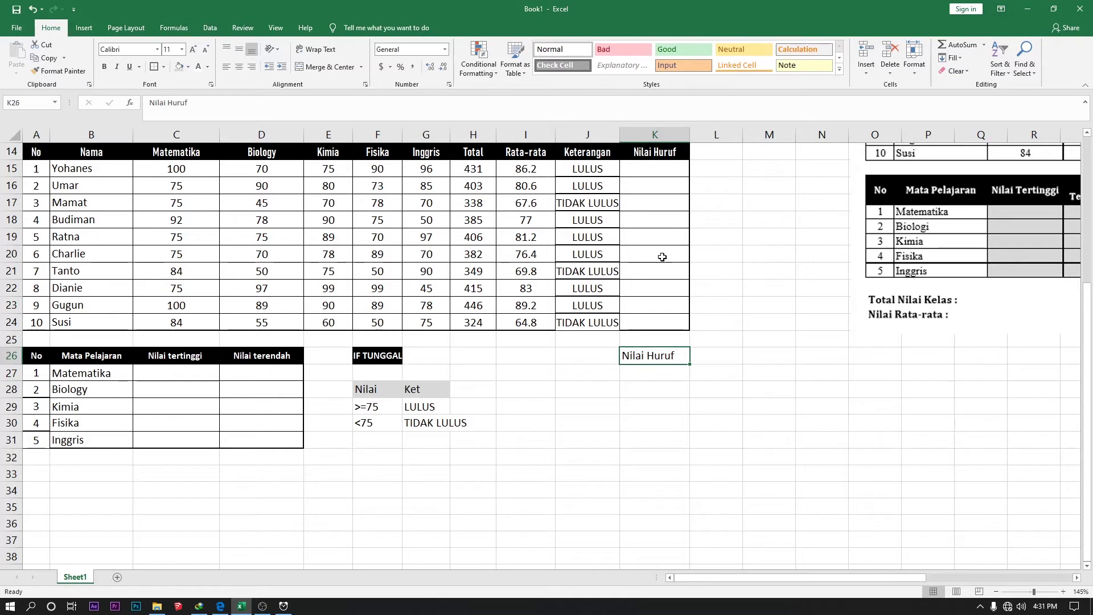
pyautogui.moveTo(663, 365); pyautogui.dragTo(637, 357)
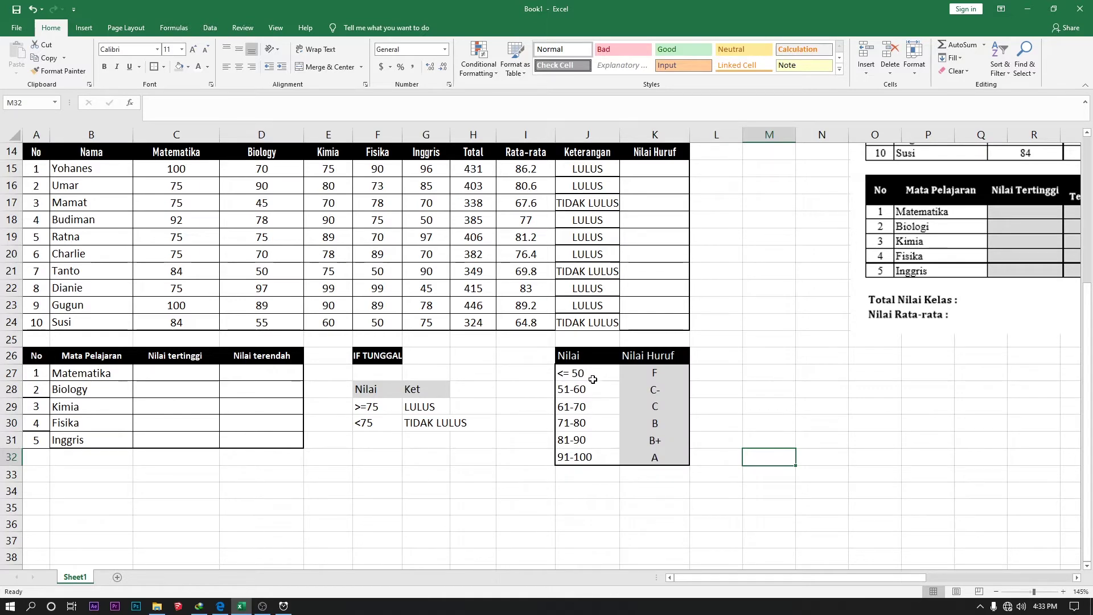
# Step: Examine the Nilai Huruf criteria table and review the logical test and results of J15's single IF function
pyautogui.scroll(1, 593, 379)
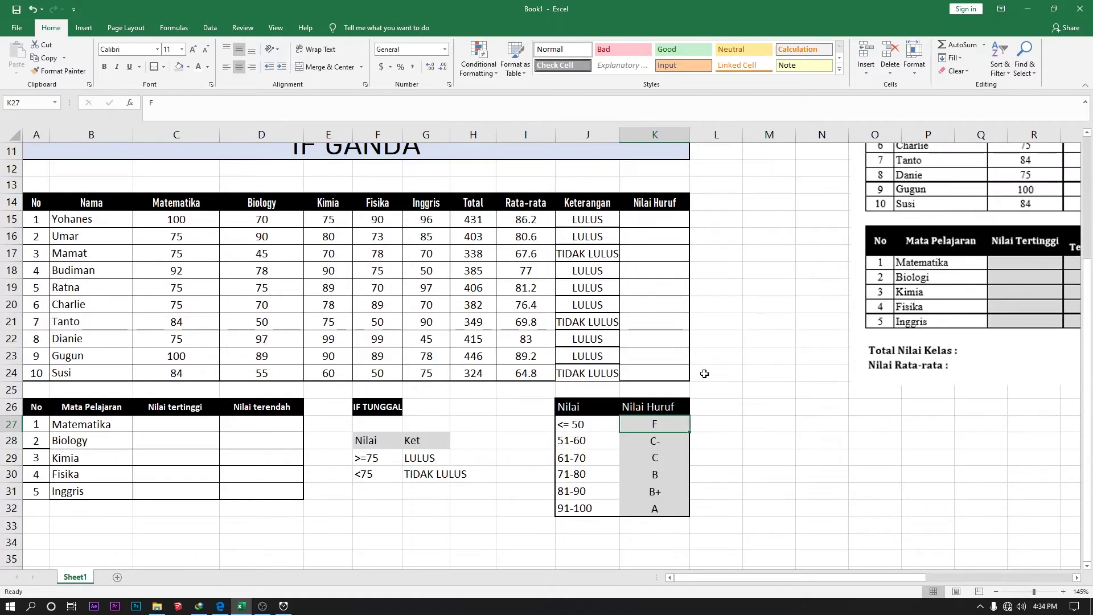
pyautogui.click(596, 427)
pyautogui.click(675, 457)
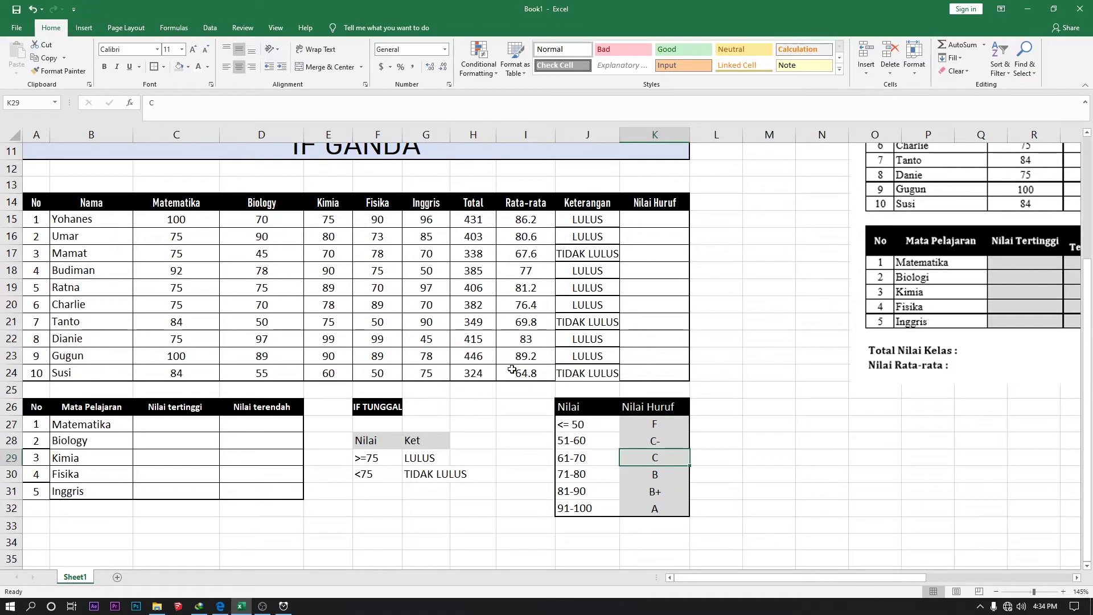
pyautogui.scroll(2, 443, 222)
pyautogui.click(319, 217)
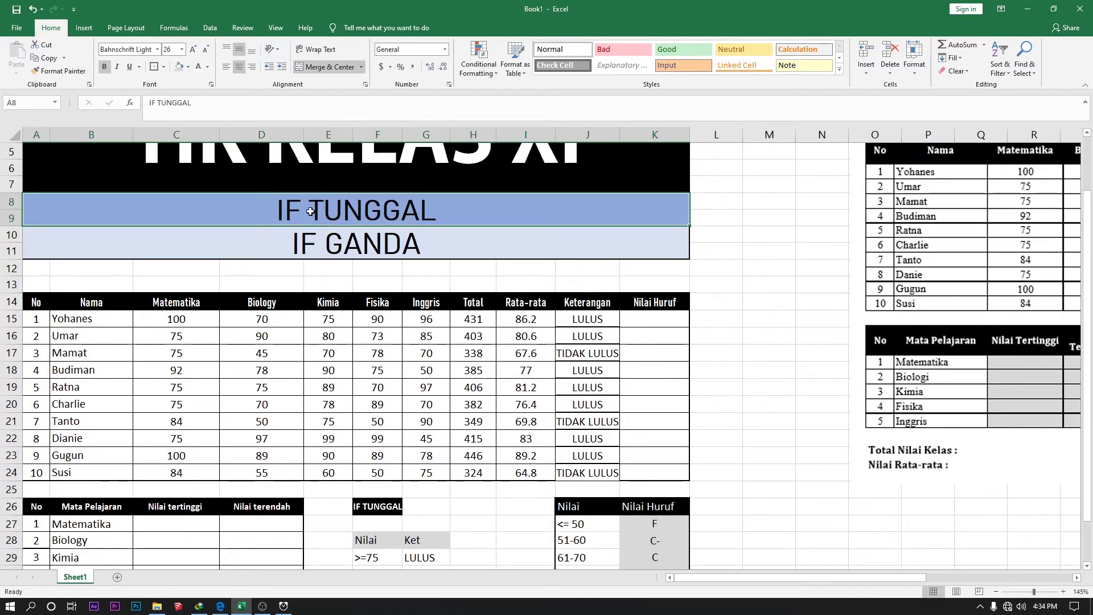
pyautogui.click(579, 321)
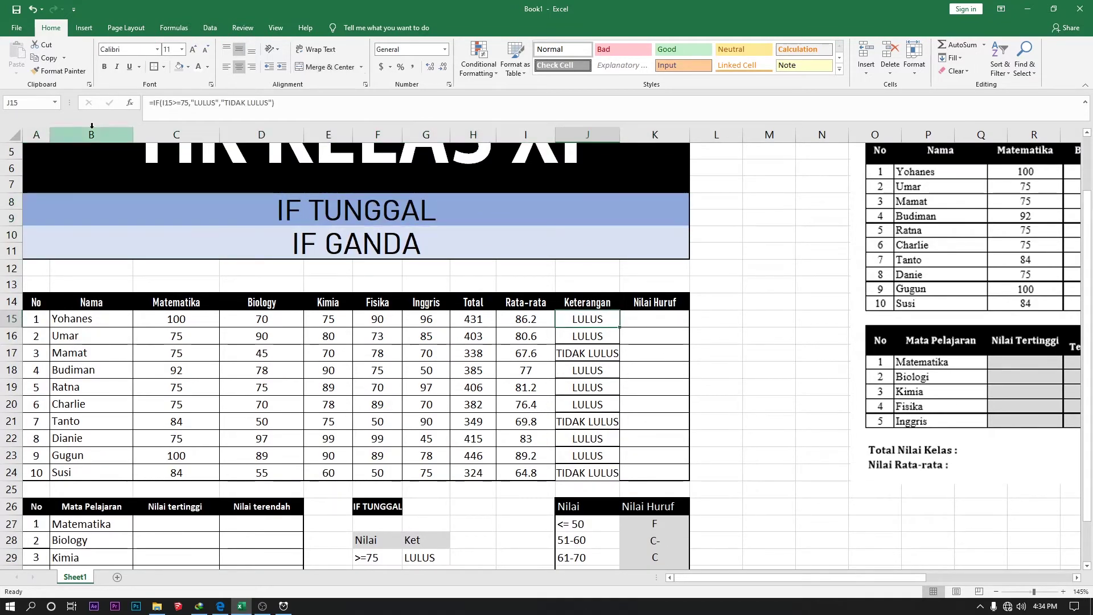
pyautogui.click(130, 102)
pyautogui.click(634, 418)
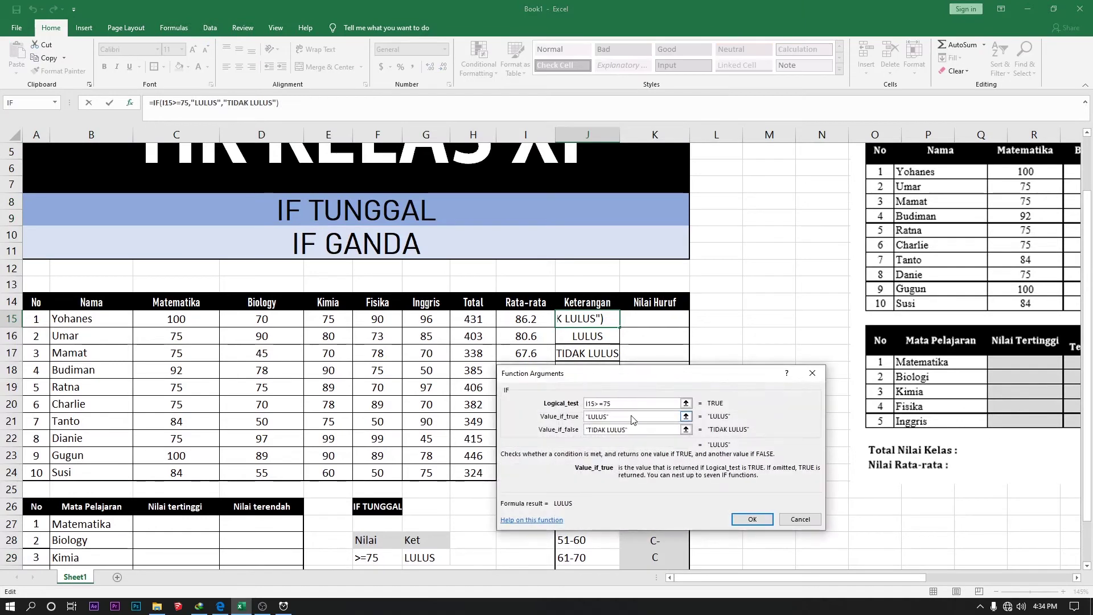
pyautogui.click(622, 404)
pyautogui.click(610, 416)
pyautogui.click(639, 431)
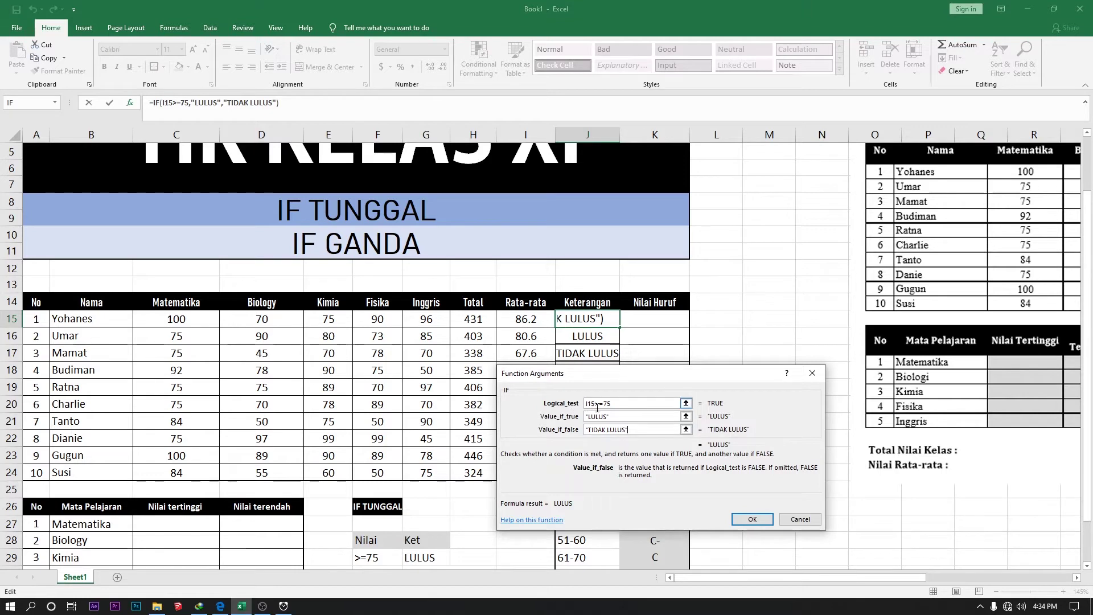
pyautogui.moveTo(622, 373); pyautogui.dragTo(376, 252)
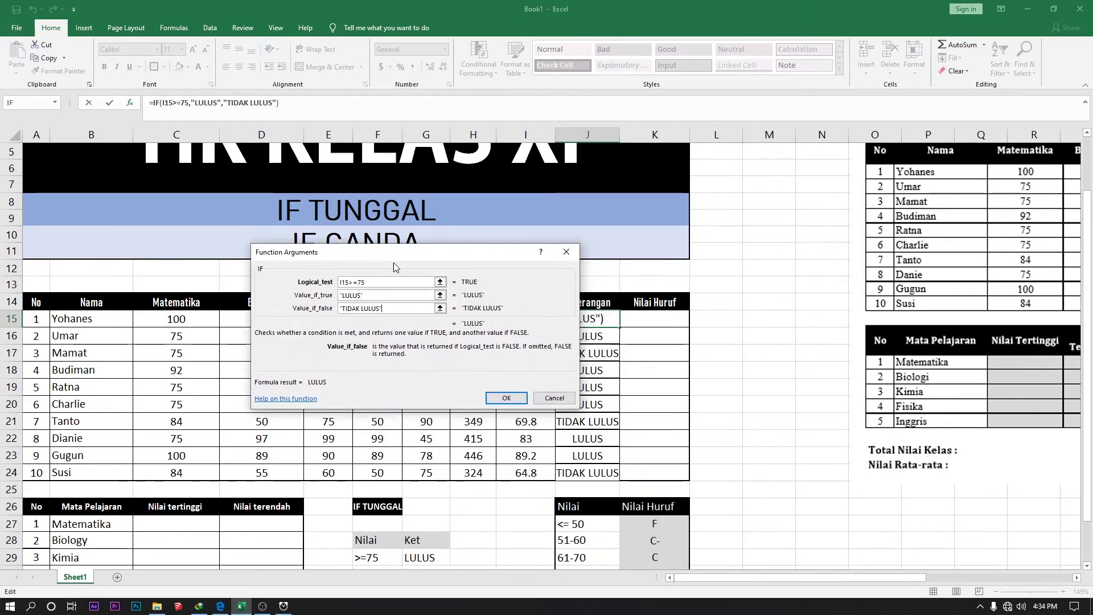
pyautogui.scroll(-2, 665, 404)
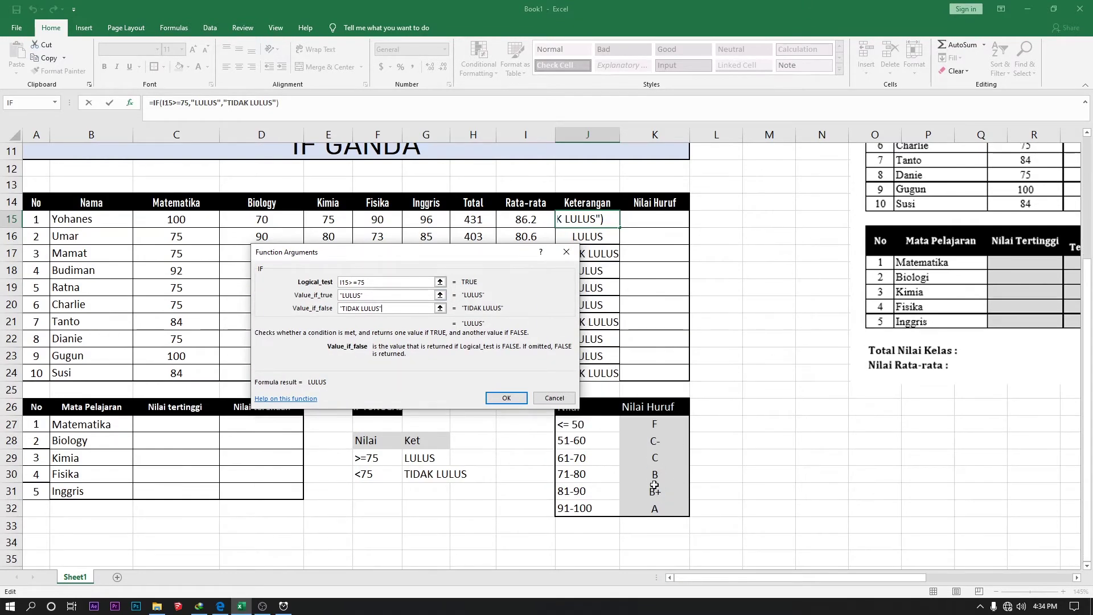
pyautogui.press('Return')
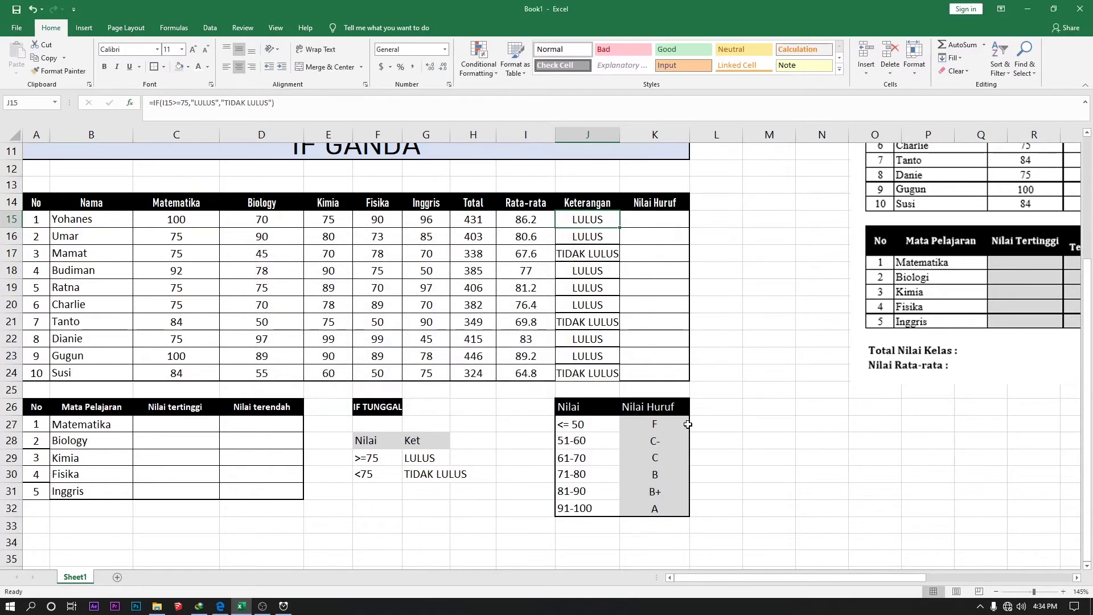
# Step: Insert an IF function in K15 with the logical test I15<=50, using the first student's average
pyautogui.click(647, 224)
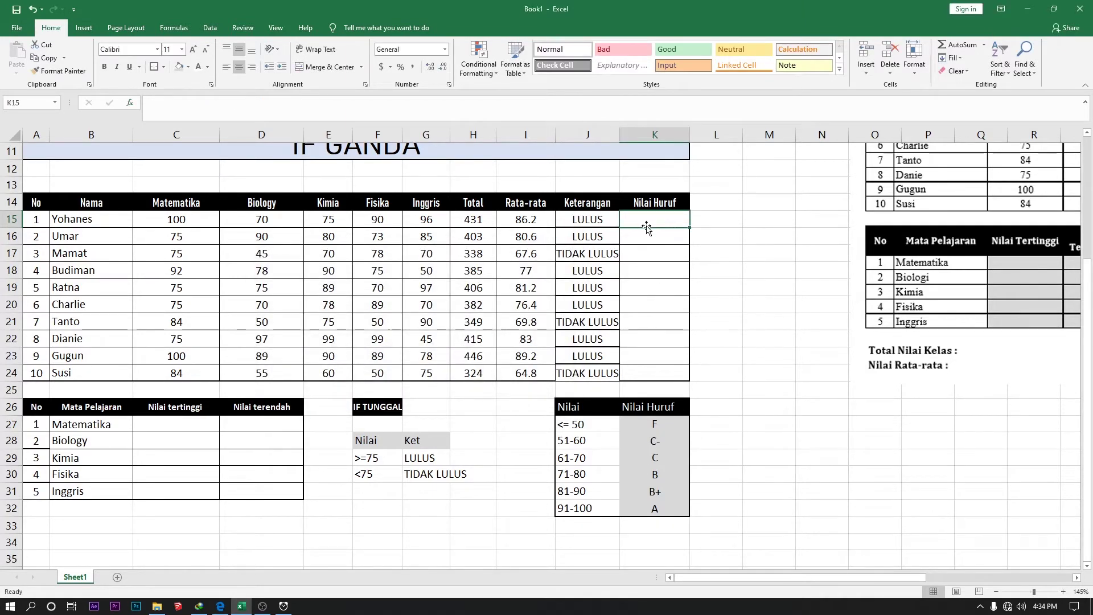
pyautogui.click(130, 104)
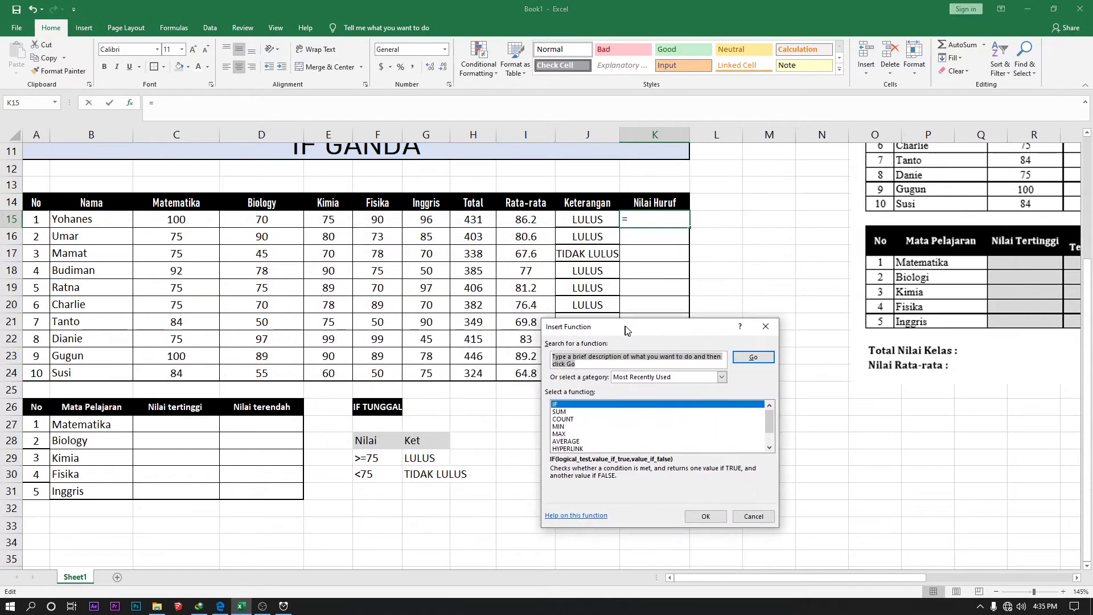
pyautogui.doubleClick(584, 406)
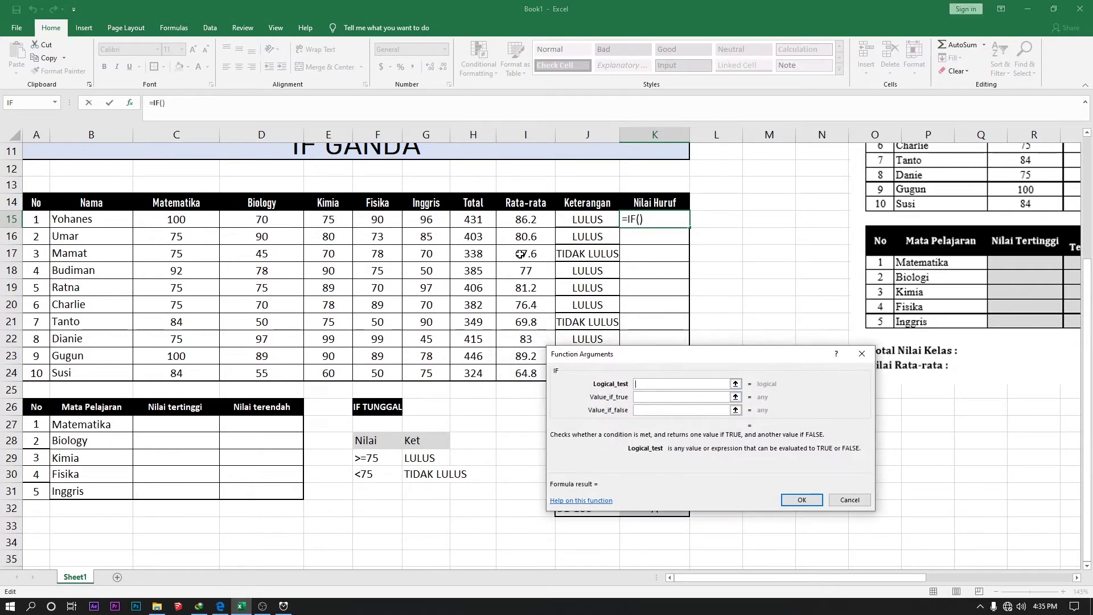
pyautogui.click(520, 218)
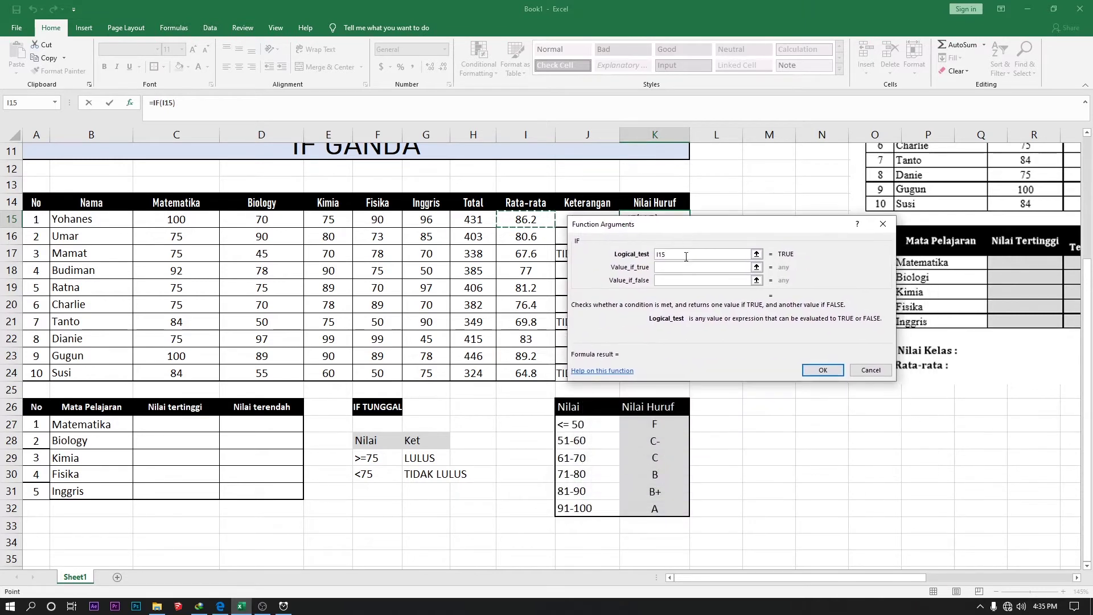
pyautogui.click(682, 279)
pyautogui.write('<')
pyautogui.write('=7')
pyautogui.write('50')
# Step: Set K15's IF results to F if true and A if false, and copy the formula down to K24
pyautogui.click(682, 267)
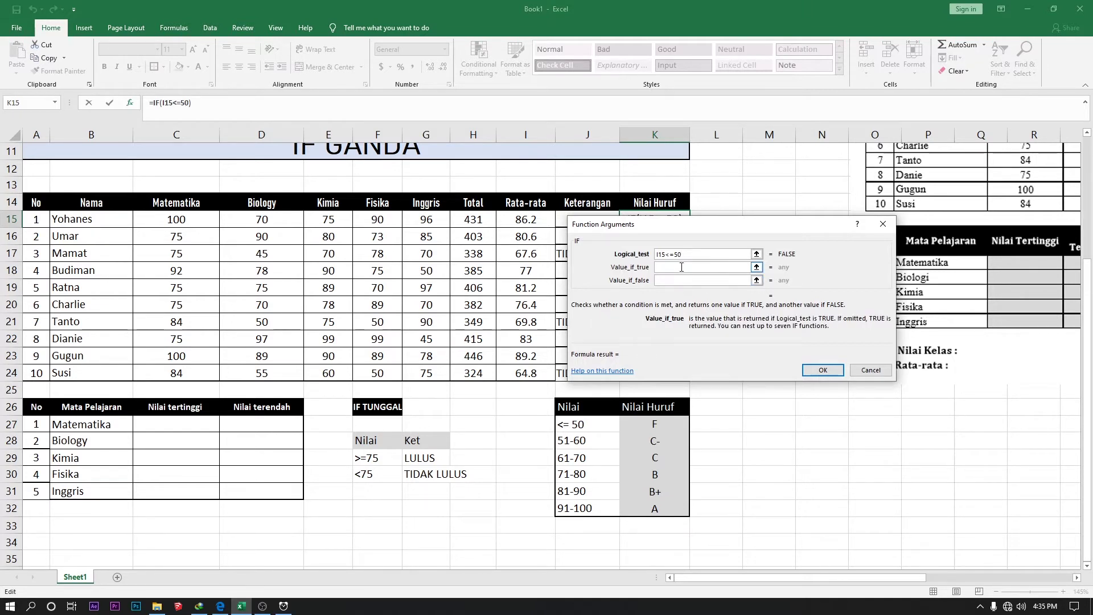
pyautogui.write('F')
pyautogui.click(675, 279)
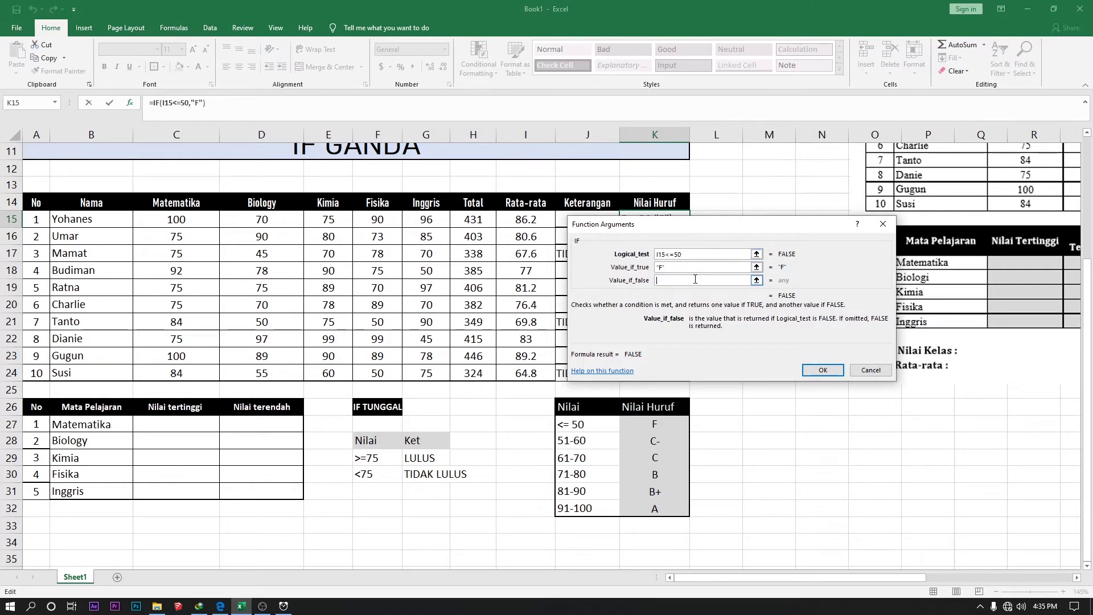
pyautogui.write('A')
pyautogui.click(823, 370)
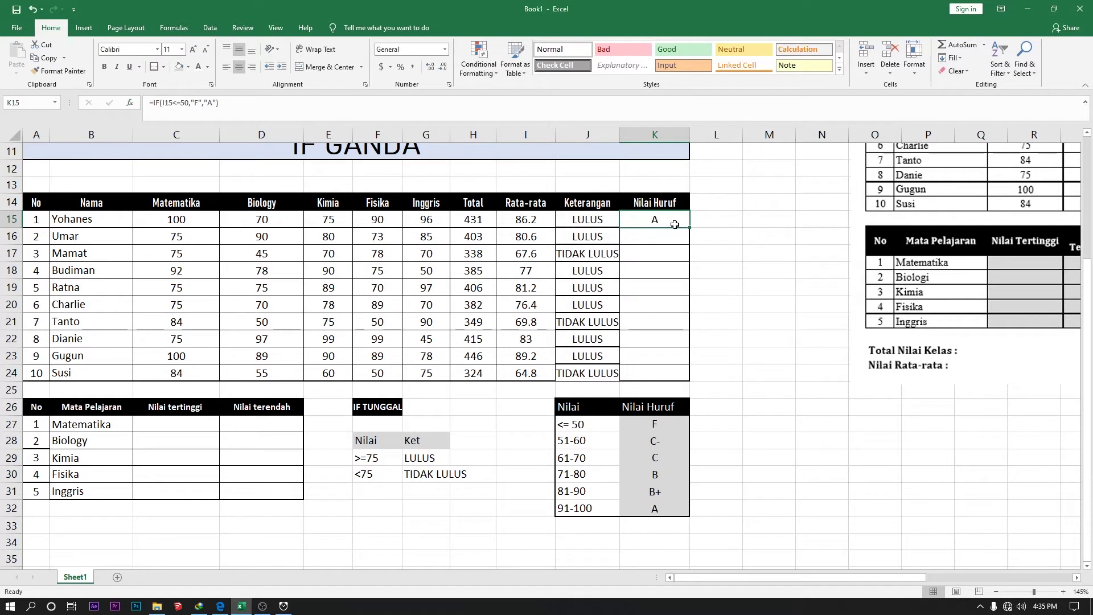
pyautogui.moveTo(690, 228); pyautogui.dragTo(690, 383)
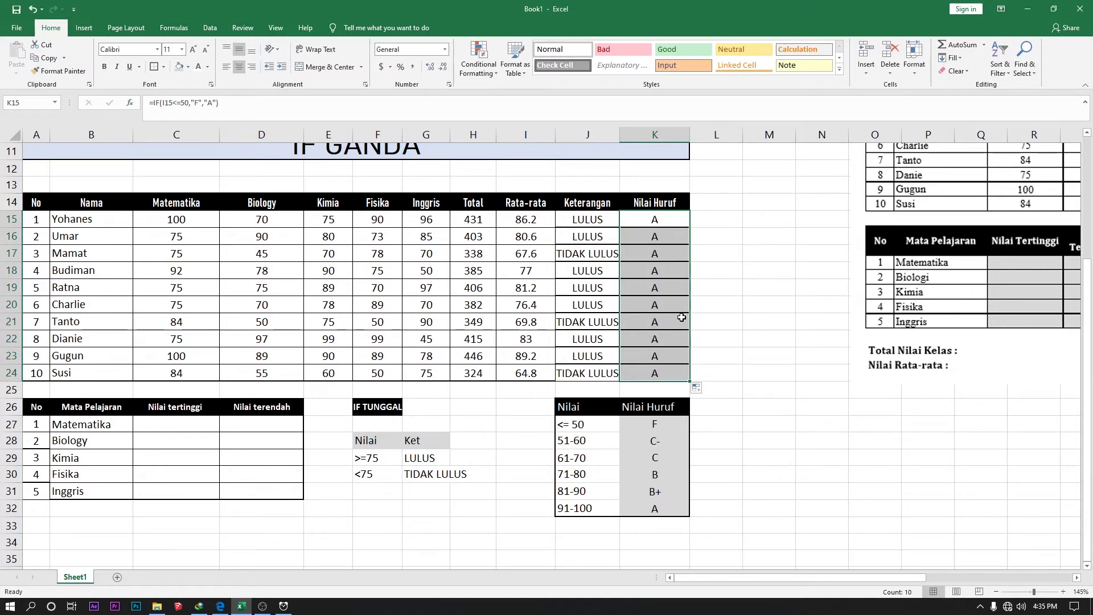
# Step: Undo the fill down to K24 and clear the value-if-false result A from K15's IF function
pyautogui.hotkey('ctrl', 'z')
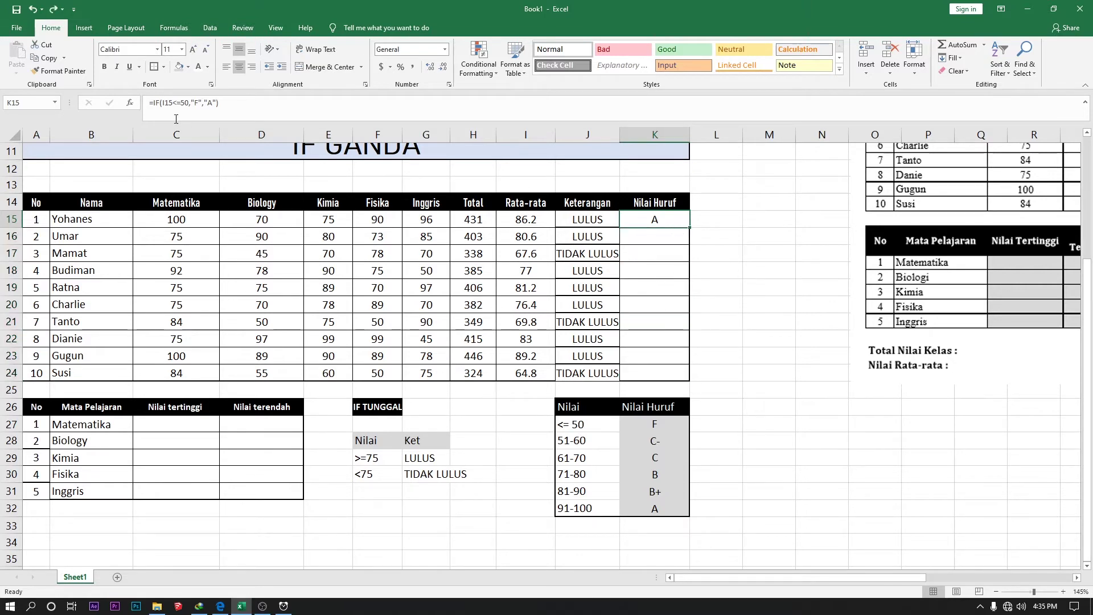
pyautogui.click(129, 103)
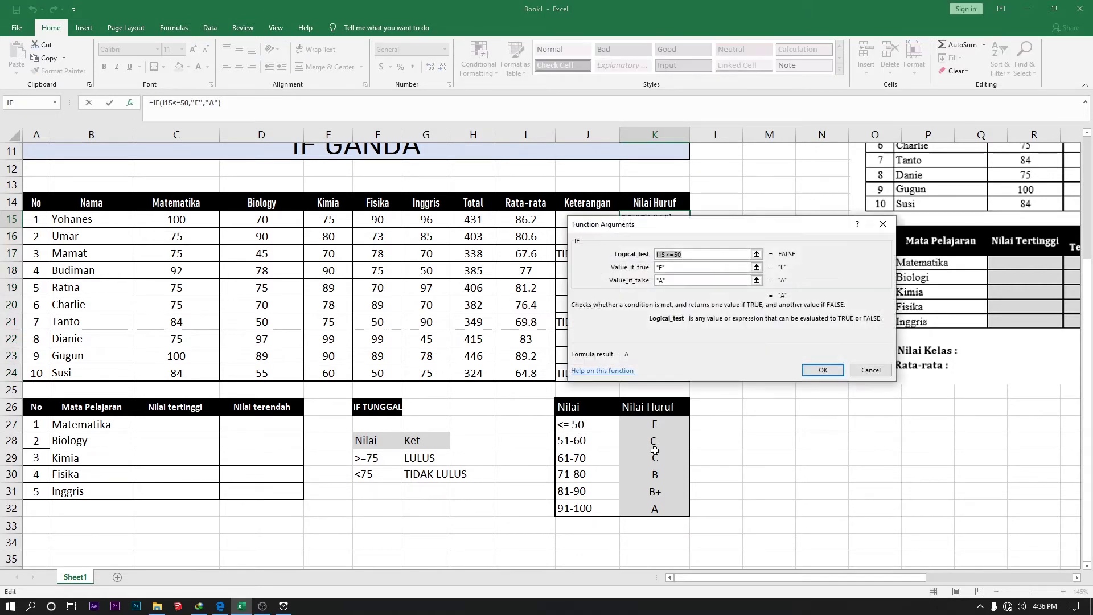
pyautogui.click(673, 280)
pyautogui.click(683, 267)
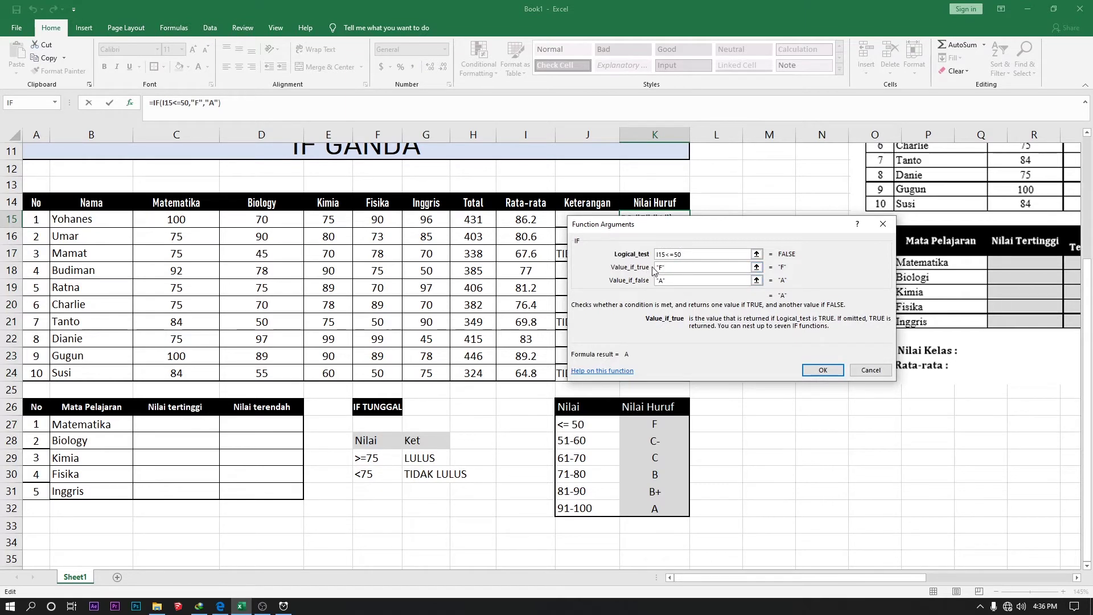
pyautogui.press('Tab')
pyautogui.press('Delete')
pyautogui.moveTo(690, 248); pyautogui.dragTo(507, 178)
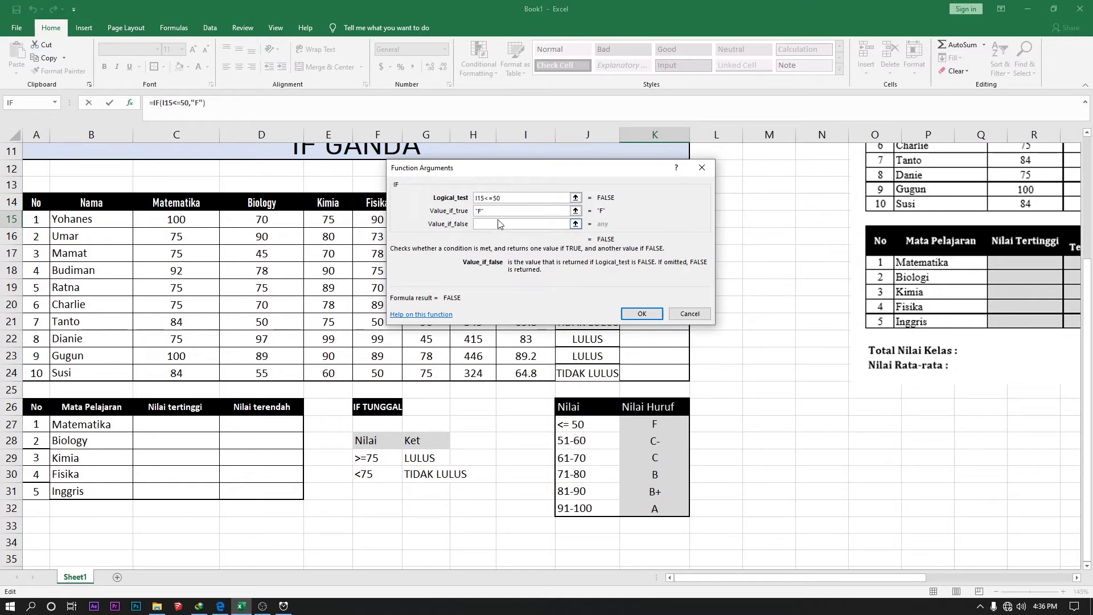
pyautogui.write('A')
pyautogui.press('BackSpace')
# Step: Nest a second IF function as the value if false in K15's formula and compare the outer and inner arguments
pyautogui.click(55, 103)
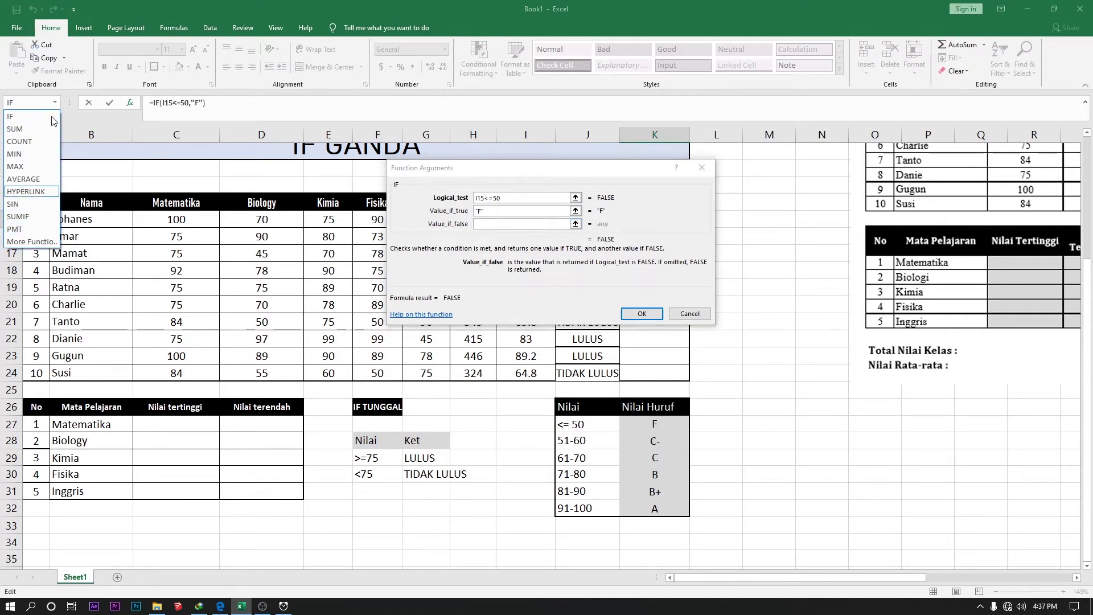
pyautogui.click(21, 241)
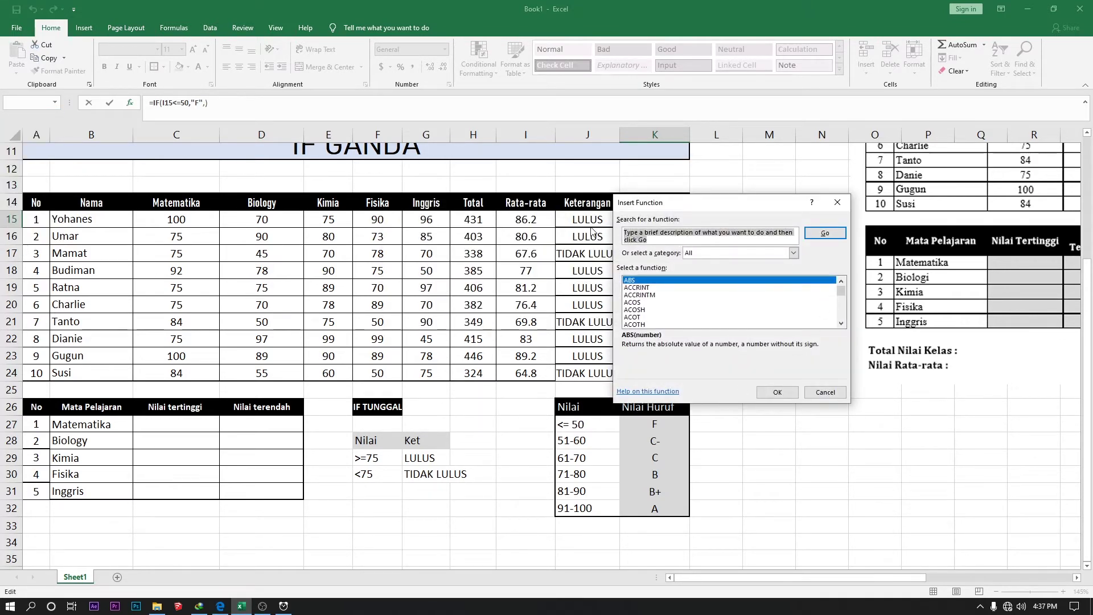
pyautogui.write('IF')
pyautogui.click(825, 232)
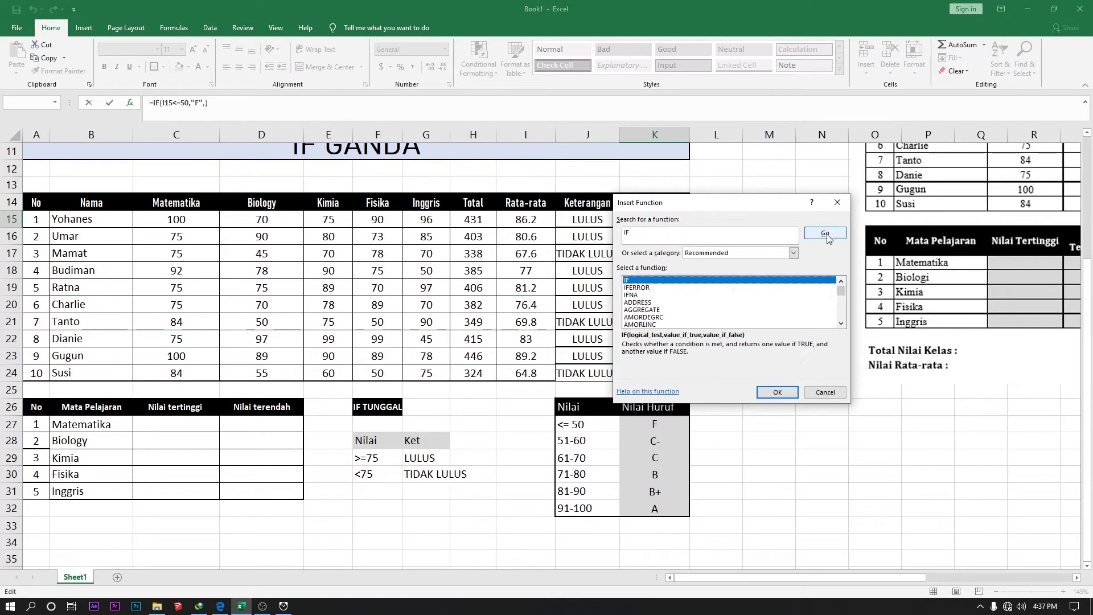
pyautogui.click(777, 392)
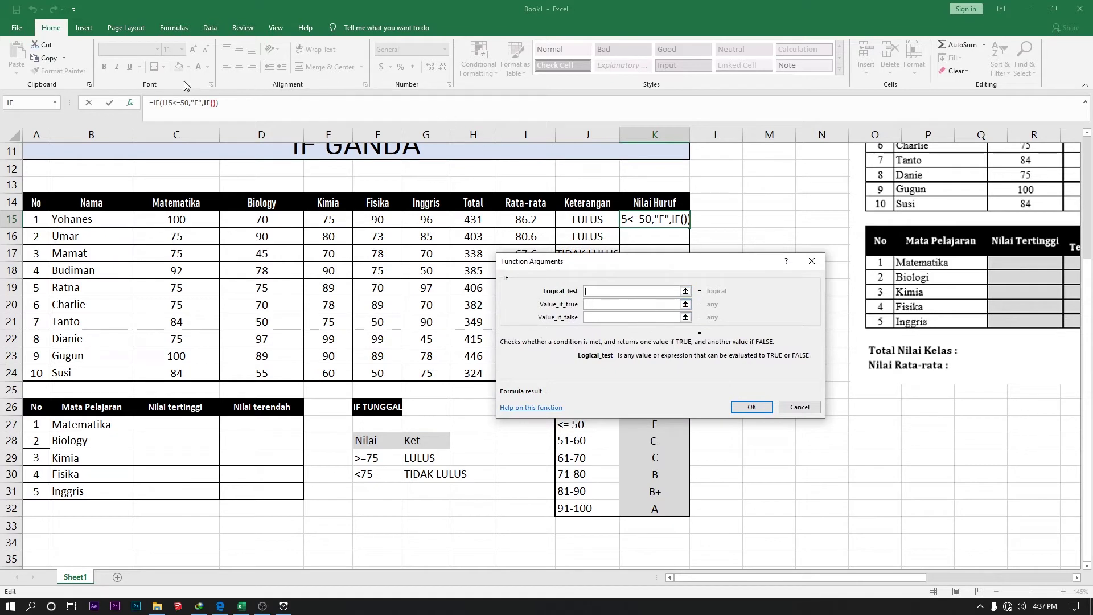
pyautogui.click(156, 102)
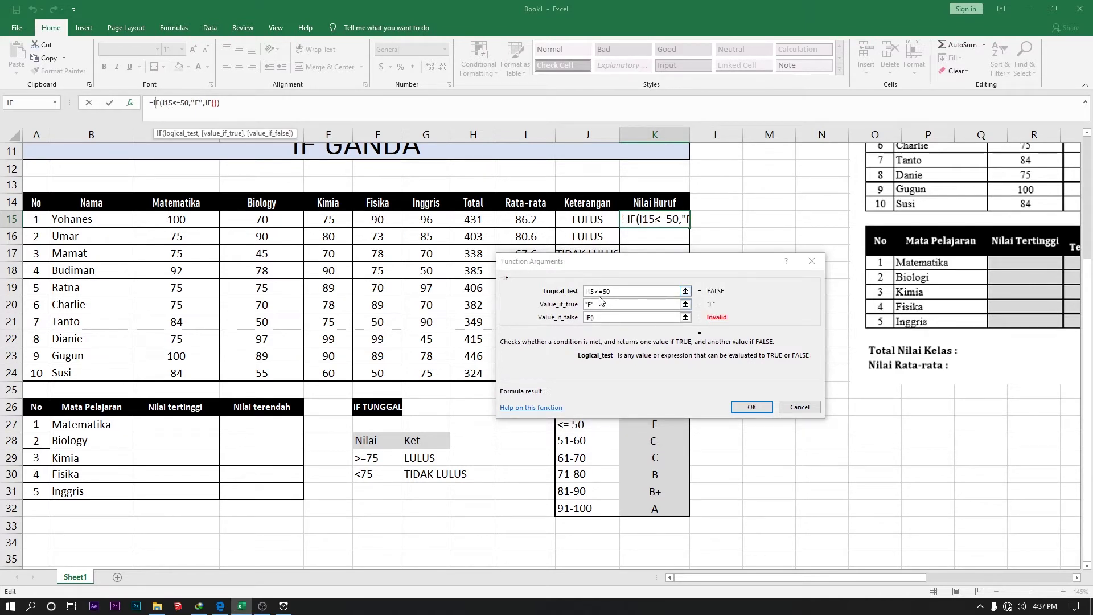
pyautogui.click(597, 318)
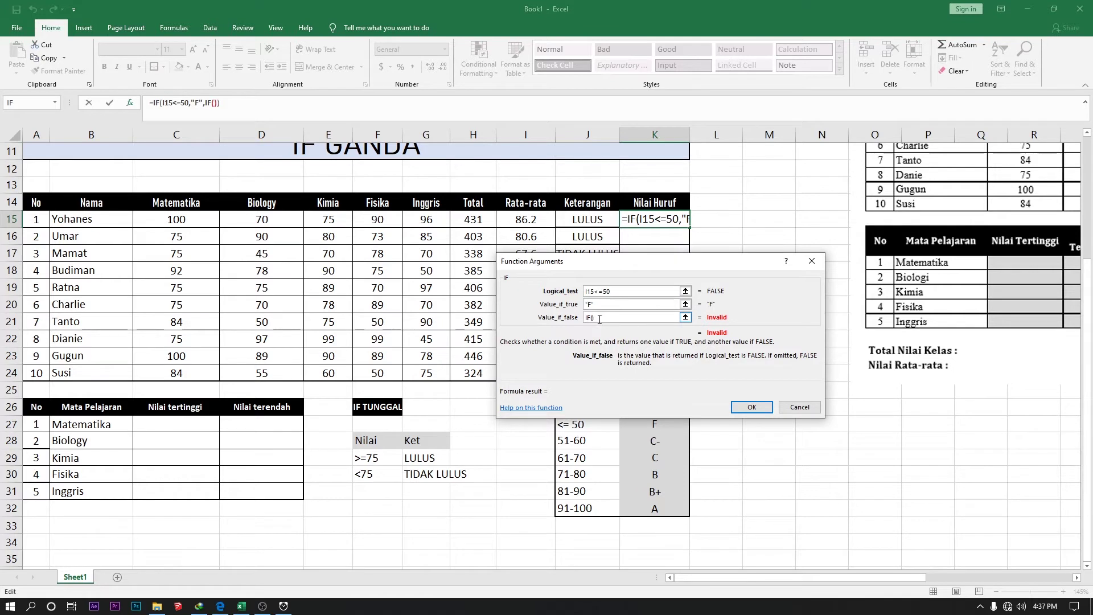
pyautogui.click(214, 105)
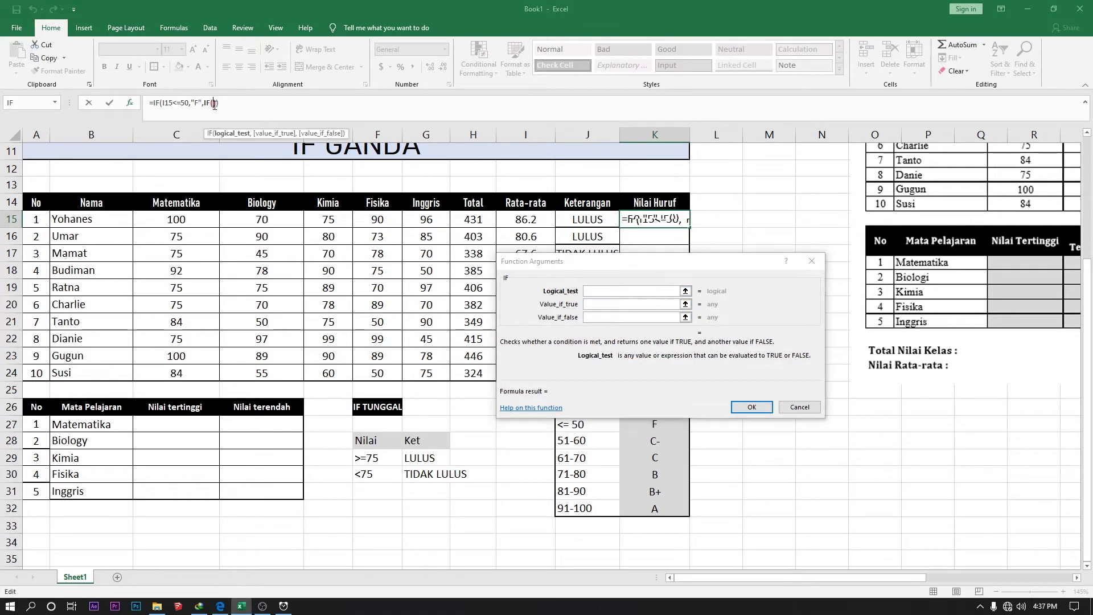
pyautogui.click(157, 104)
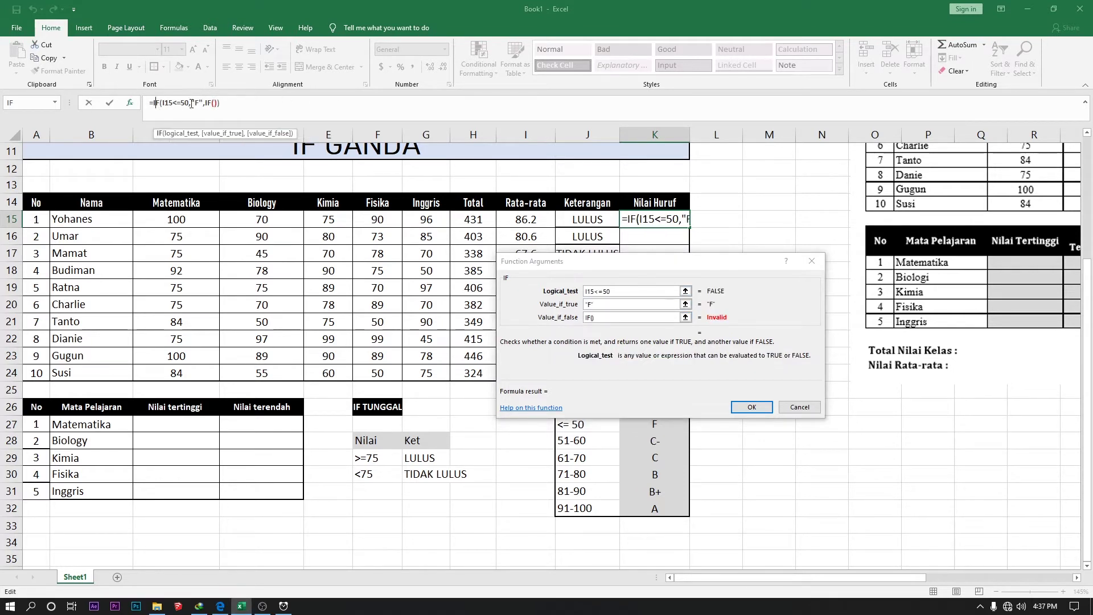
pyautogui.click(216, 105)
# Step: Set the second IF's logical test to I15<=60 and its value if true to C-
pyautogui.click(592, 292)
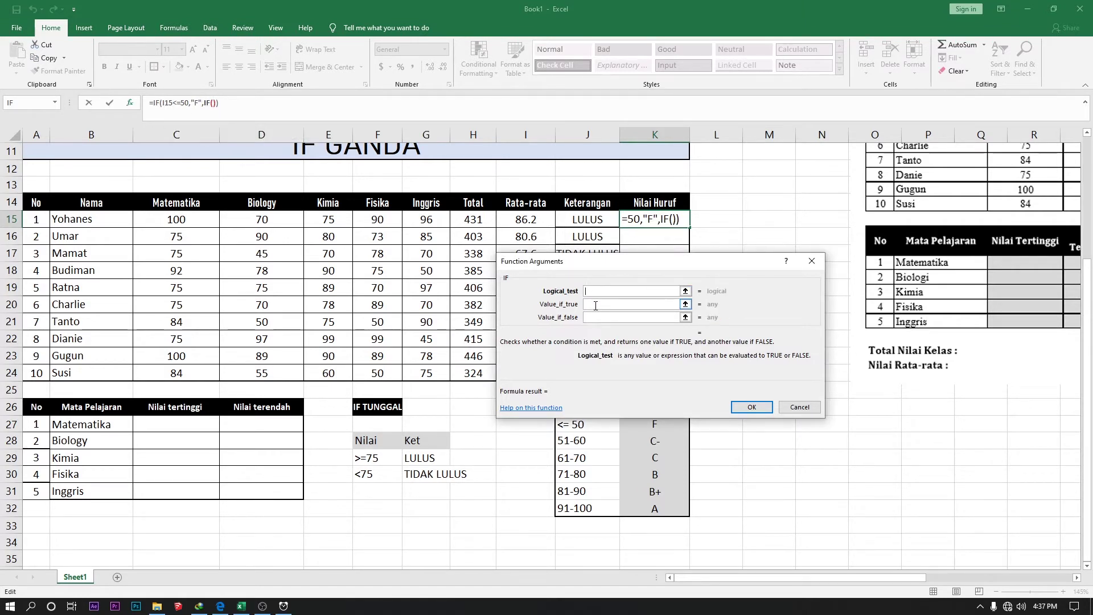
pyautogui.click(525, 220)
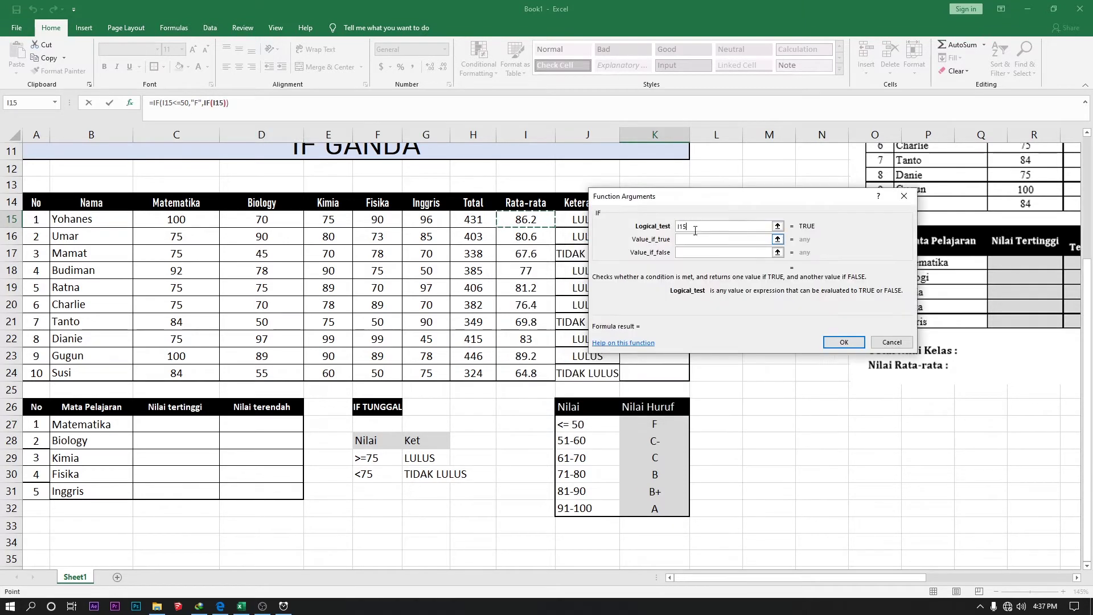
pyautogui.write('>')
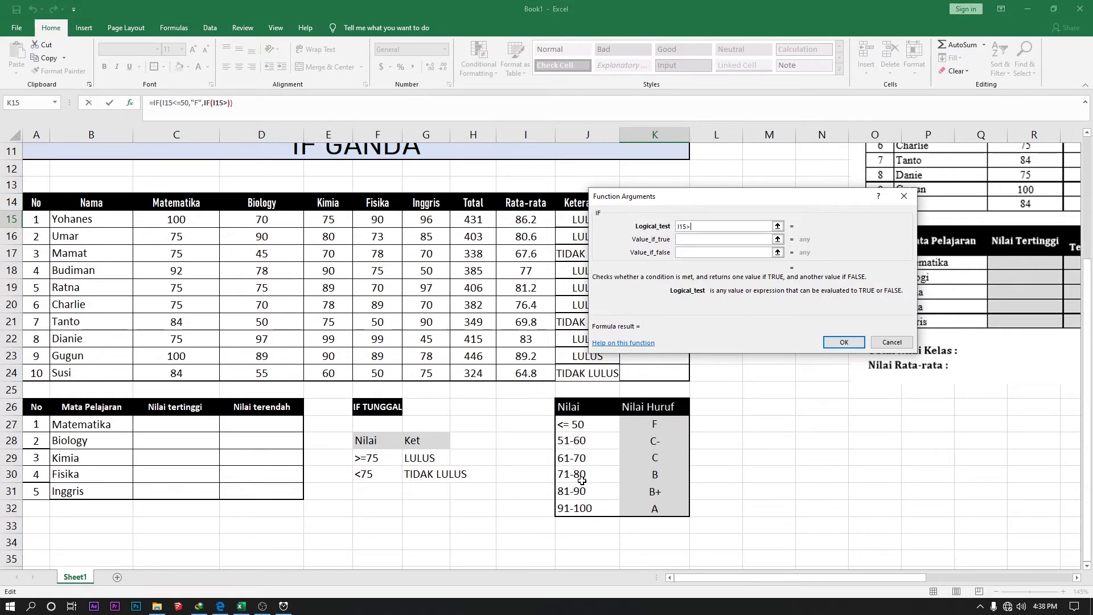
pyautogui.press('BackSpace')
pyautogui.write('<=60')
pyautogui.click(684, 242)
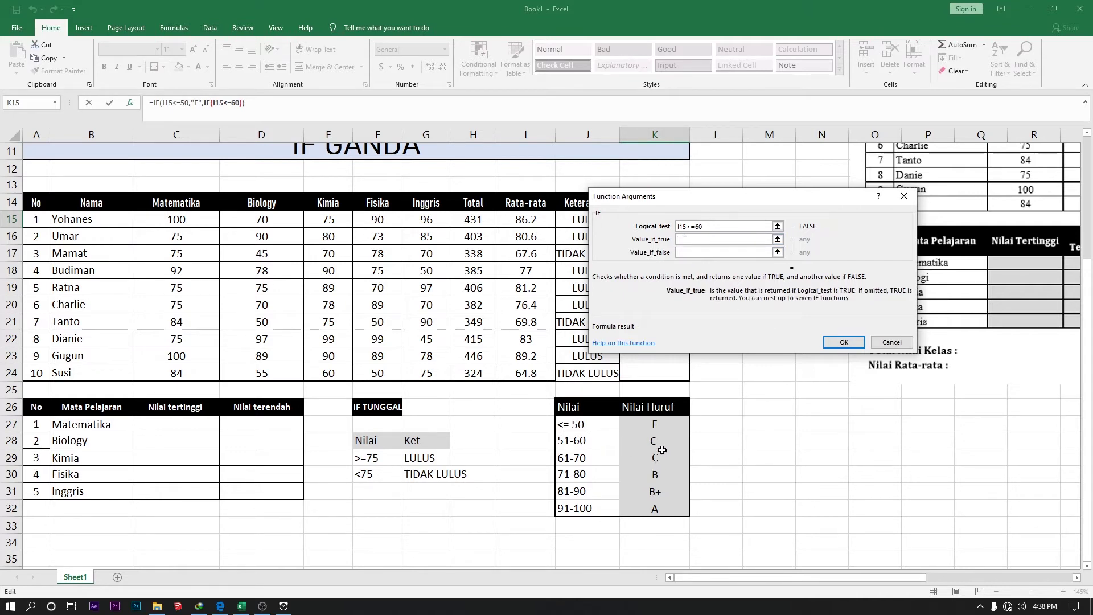
pyautogui.write('C-')
pyautogui.click(686, 253)
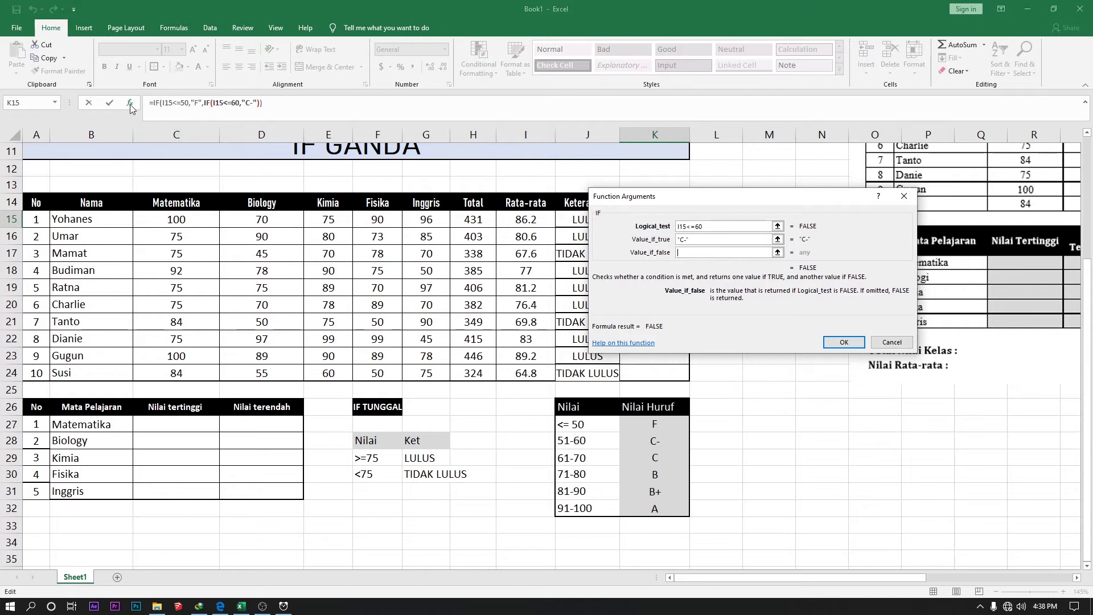
# Step: Search for the IF function and nest a third IF as the value if false of the I15<=60 test
pyautogui.click(55, 103)
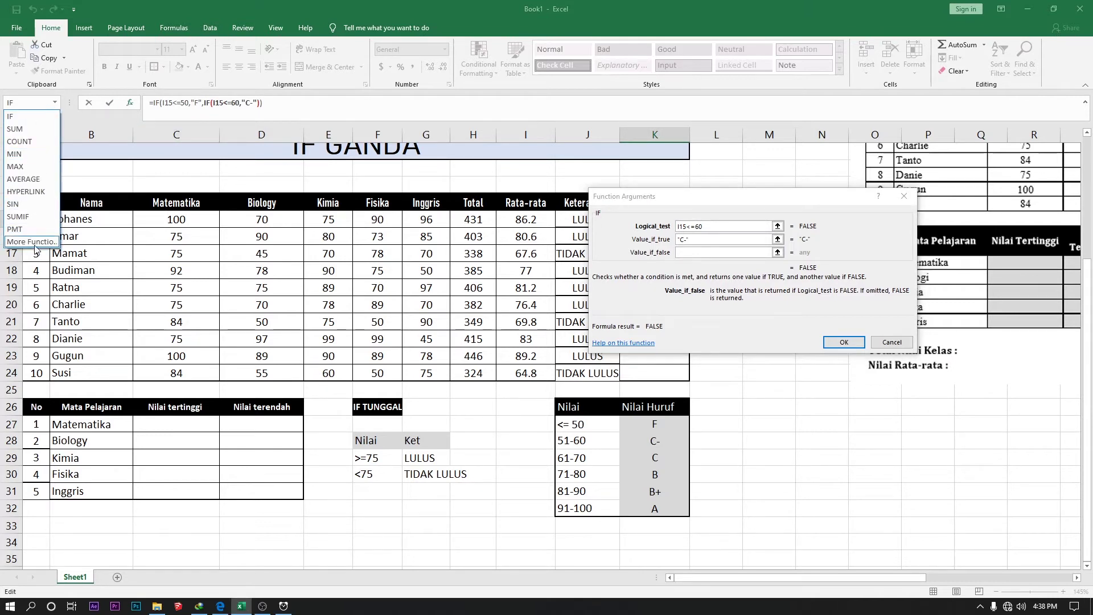
pyautogui.click(32, 242)
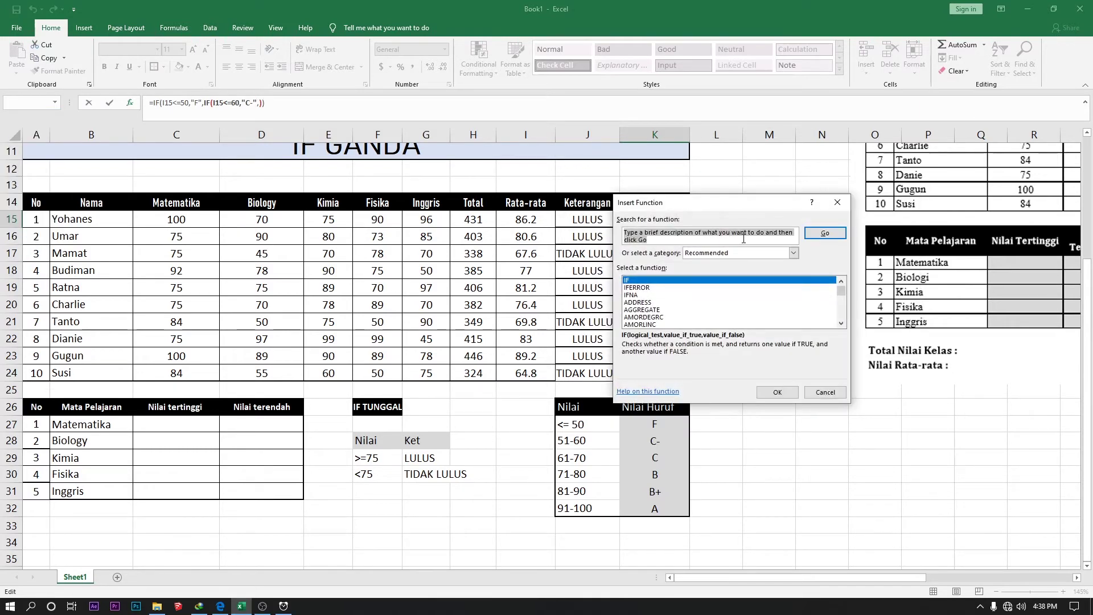
pyautogui.moveTo(702, 233); pyautogui.dragTo(619, 238)
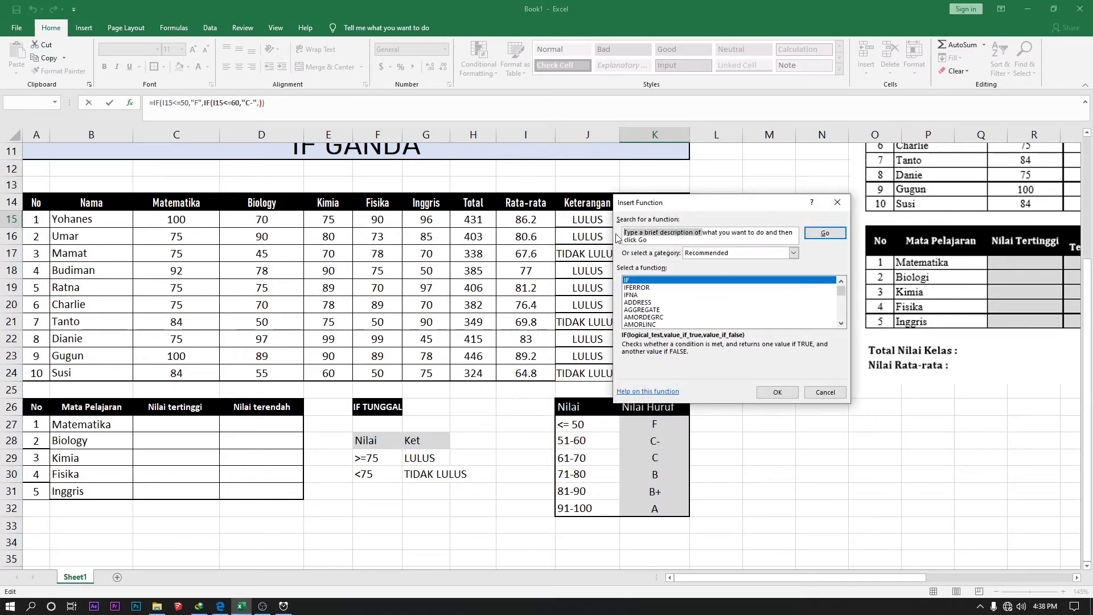
pyautogui.click(648, 239)
pyautogui.hotkey('ctrl', 'a')
pyautogui.press('BackSpace')
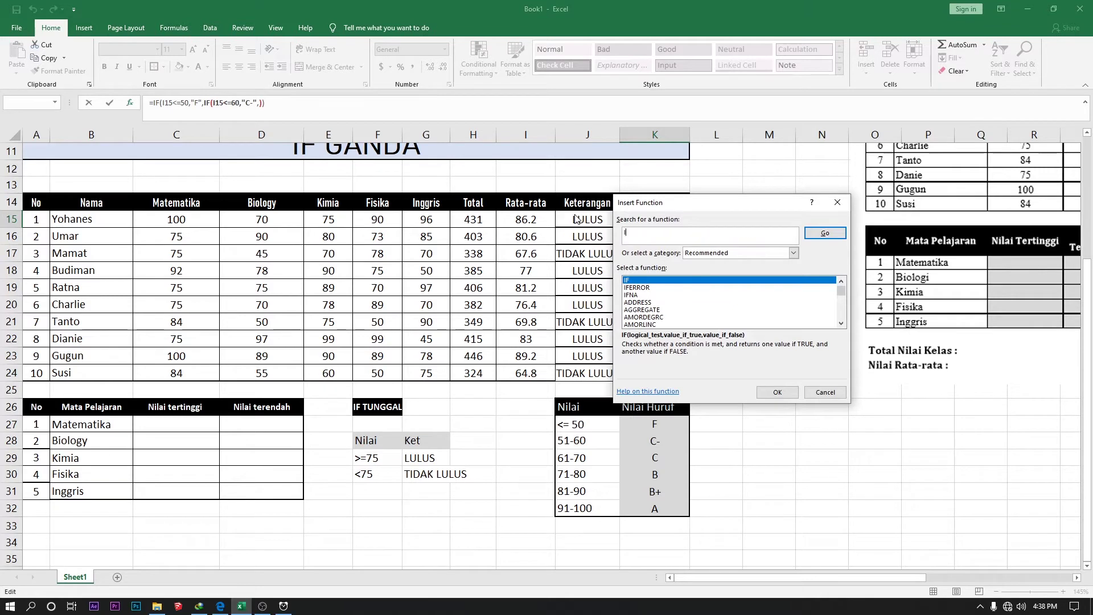
pyautogui.click(823, 237)
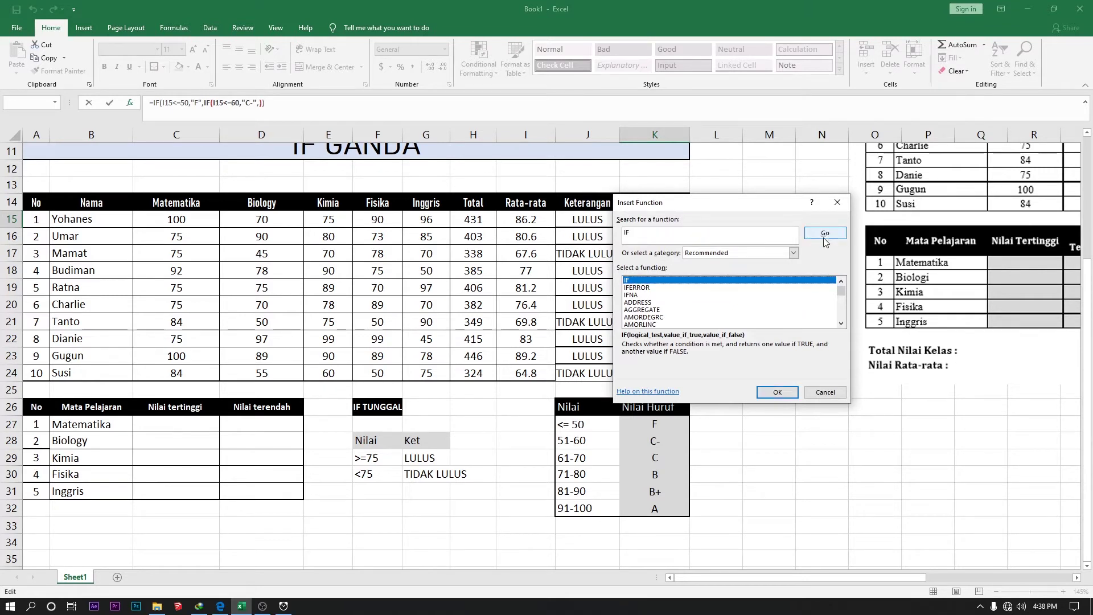
pyautogui.doubleClick(671, 281)
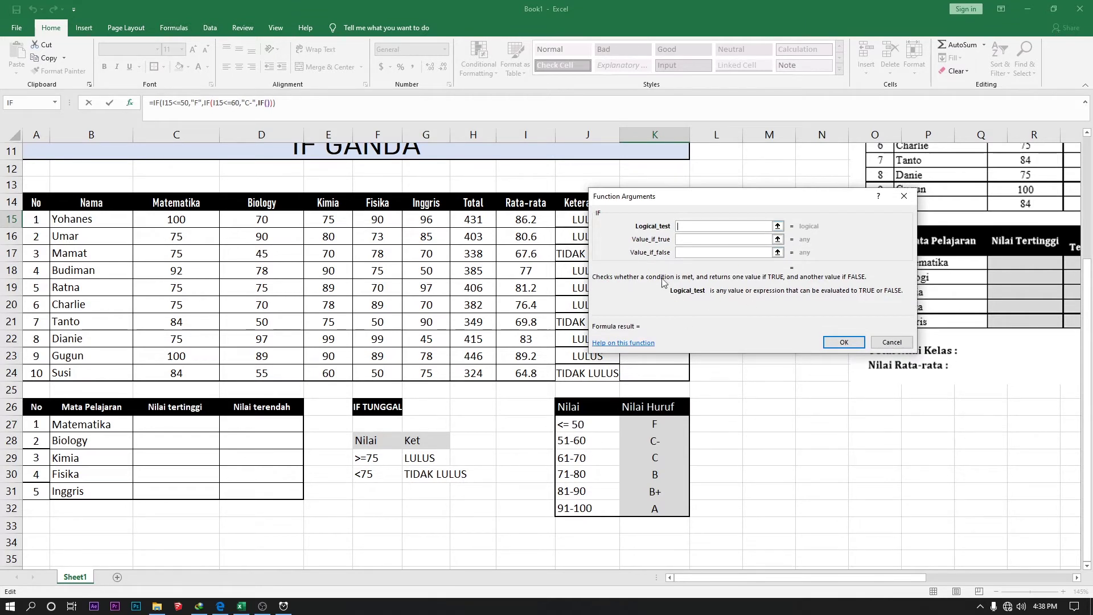
# Step: Set the third IF's logical test to I15<=70 and its value if true to C
pyautogui.click(522, 221)
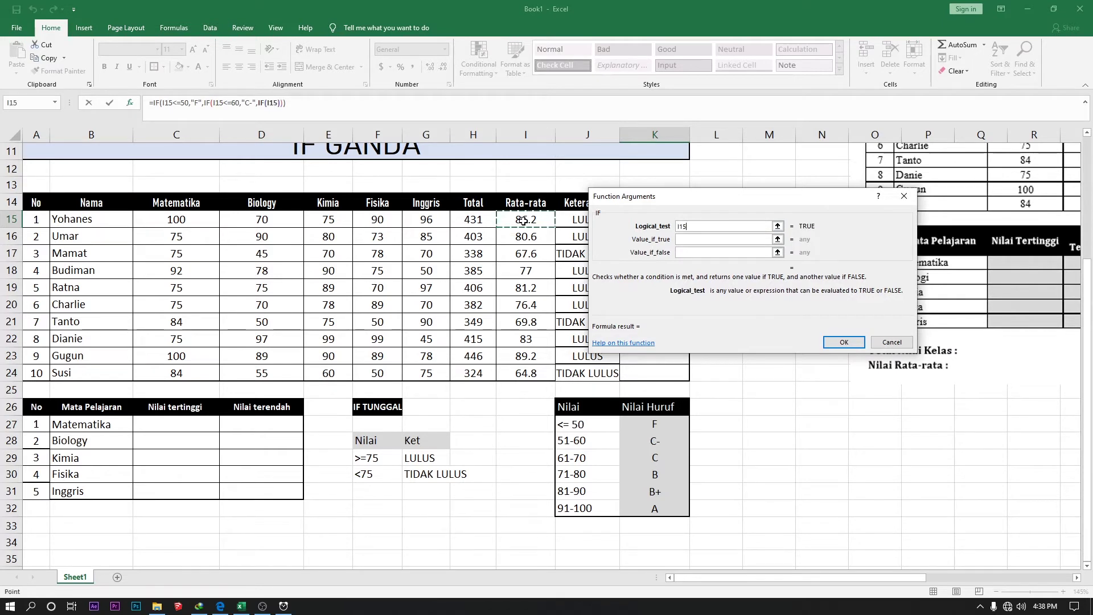
pyautogui.write('<')
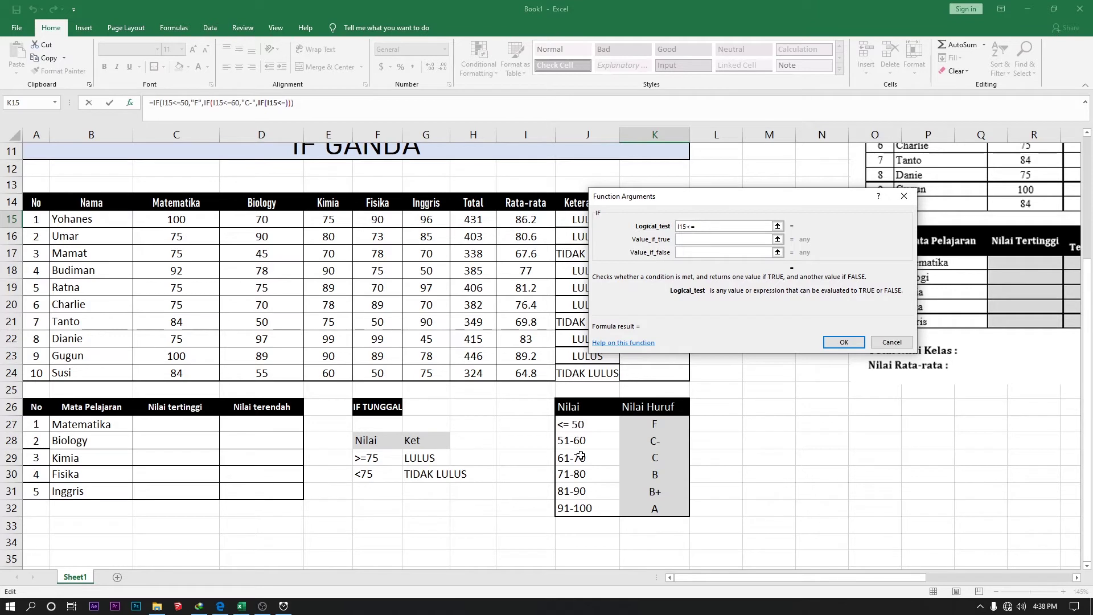
pyautogui.write('=70')
pyautogui.click(696, 240)
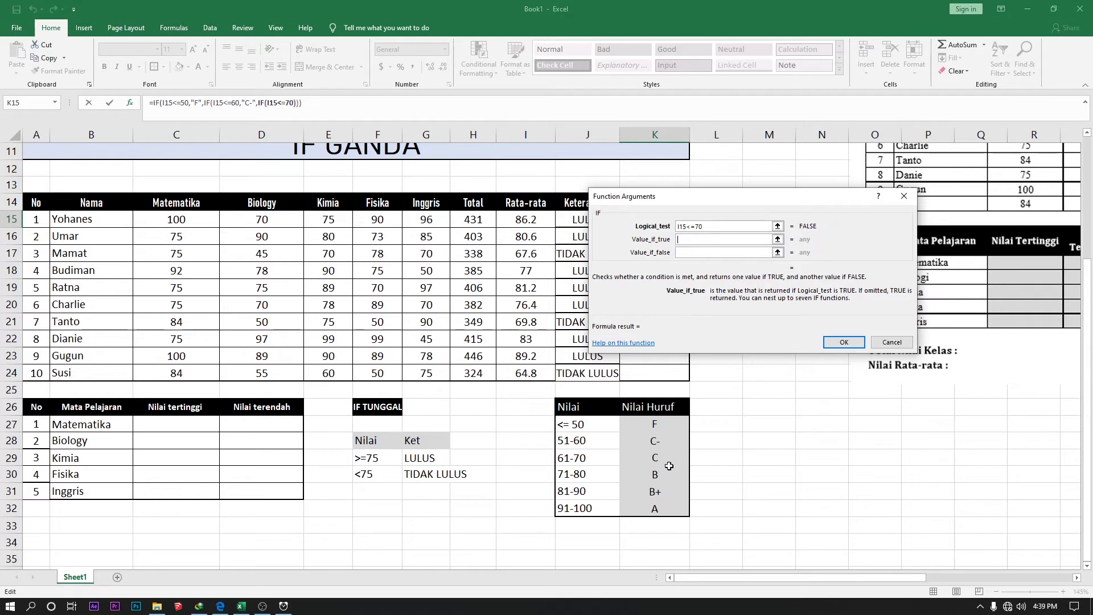
pyautogui.write('C')
pyautogui.click(694, 253)
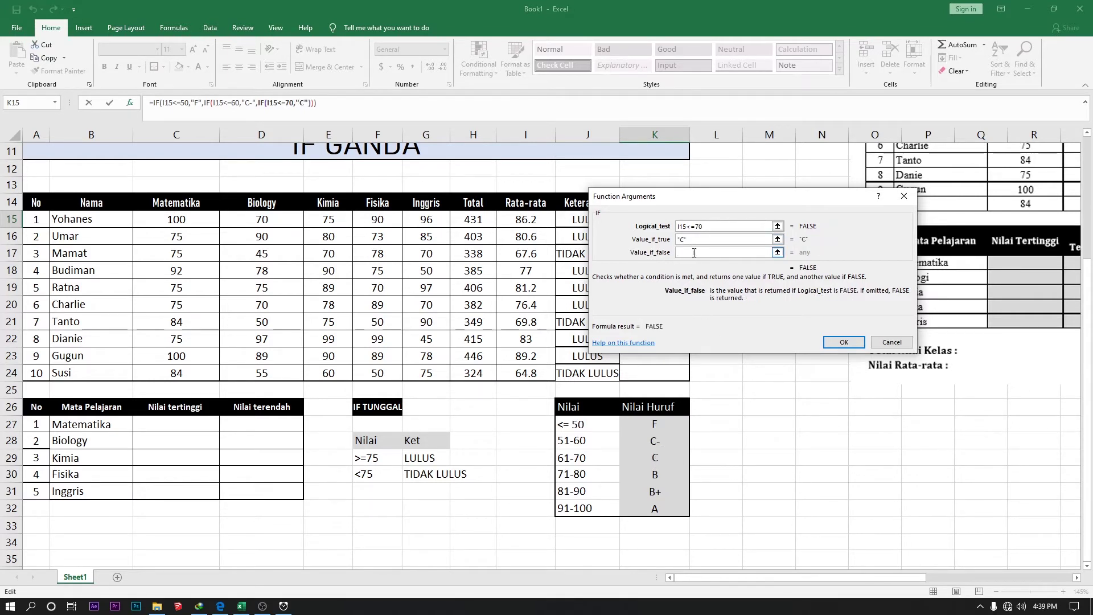
# Step: Nest a fourth IF as the third's value if false, with the logical test I15<=80 and value if true B
pyautogui.click(54, 102)
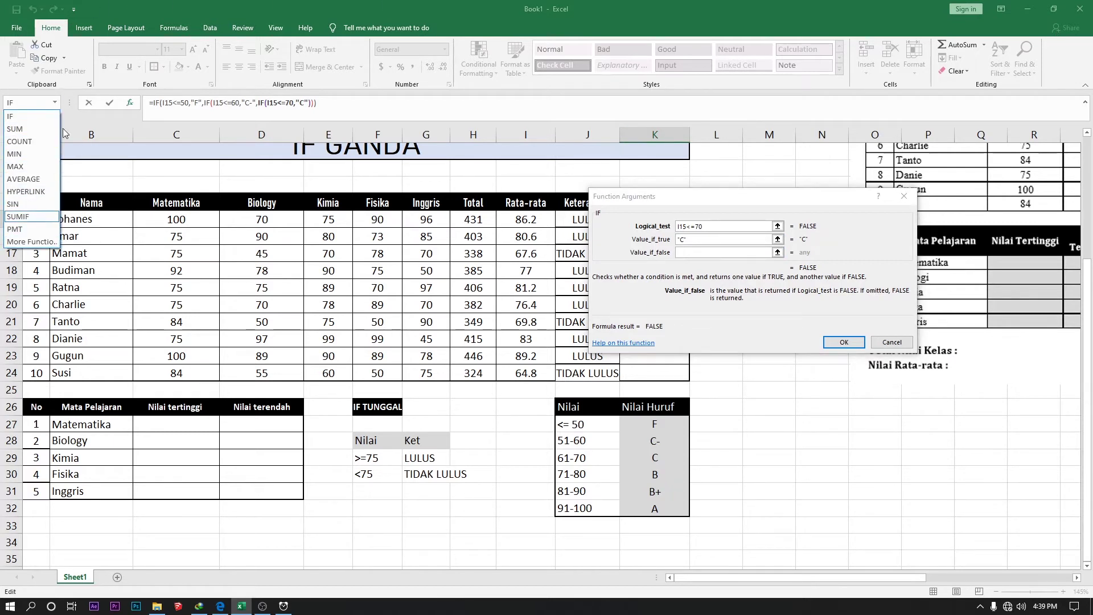
pyautogui.click(33, 117)
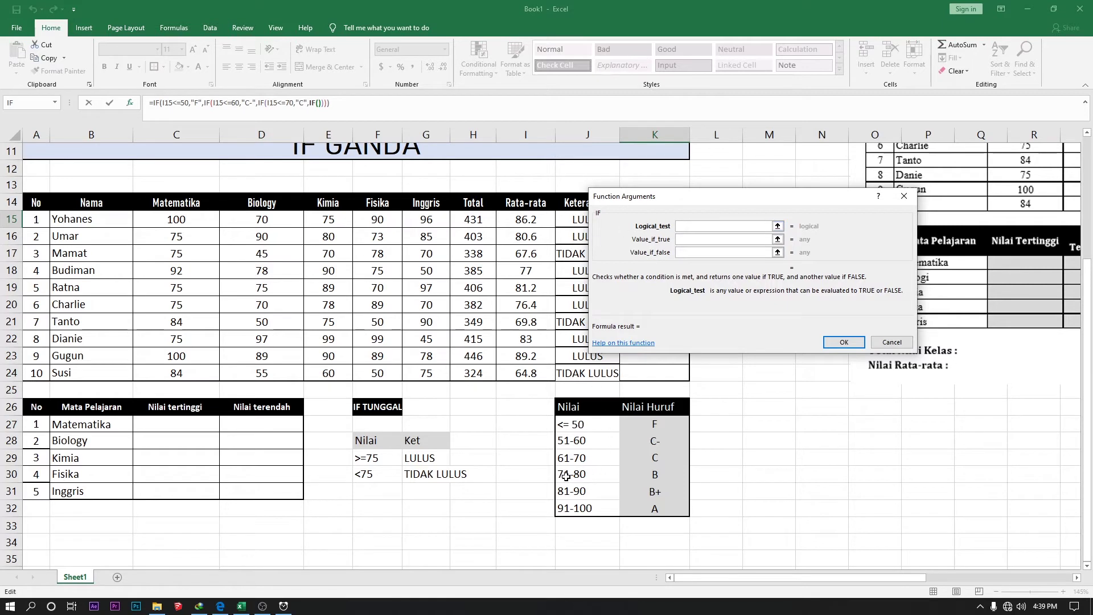
pyautogui.click(544, 222)
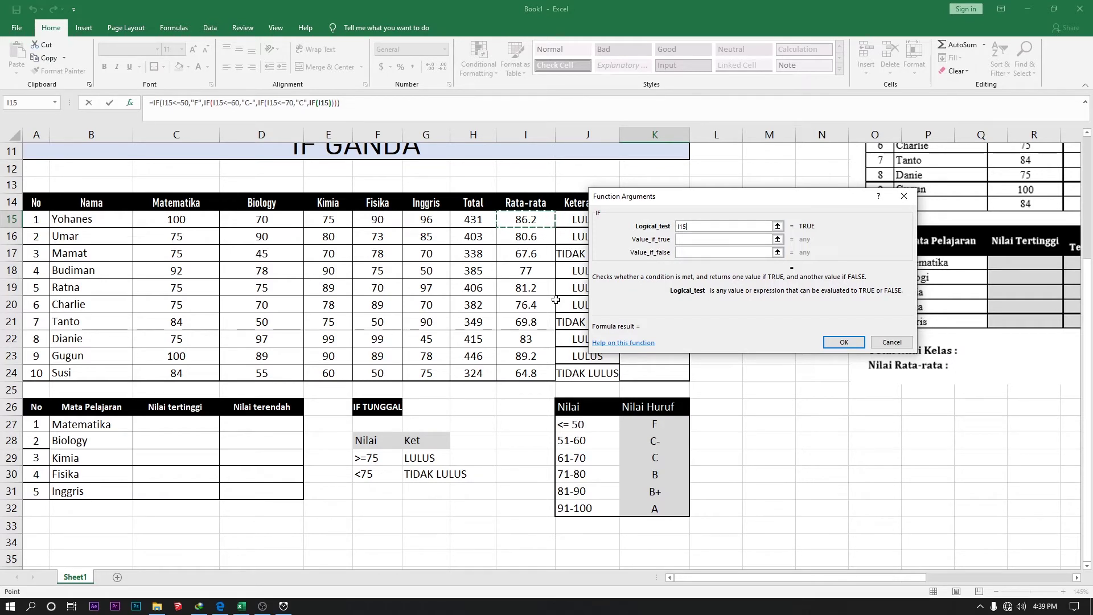
pyautogui.write('<=')
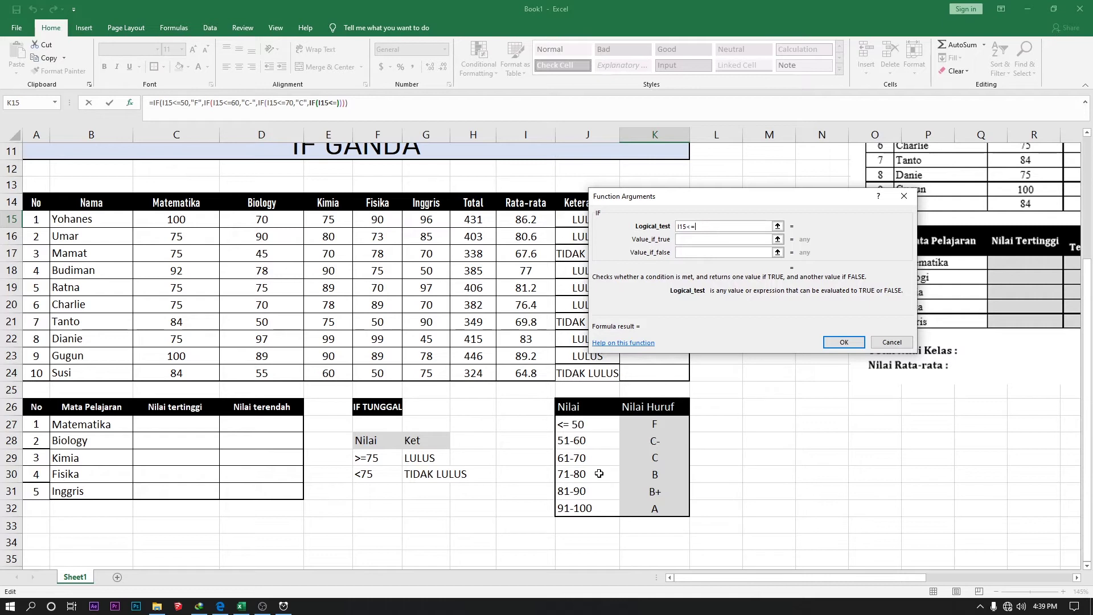
pyautogui.write('890')
pyautogui.press('BackSpace')
pyautogui.press('BackSpace')
pyautogui.write('0')
pyautogui.press('Tab')
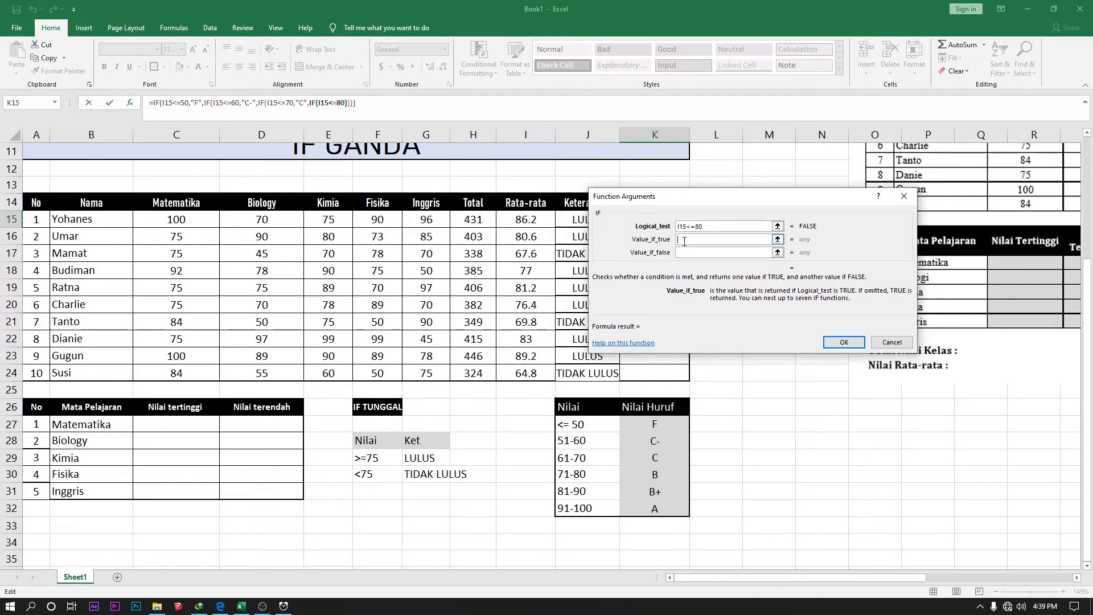
pyautogui.write('B')
pyautogui.click(688, 253)
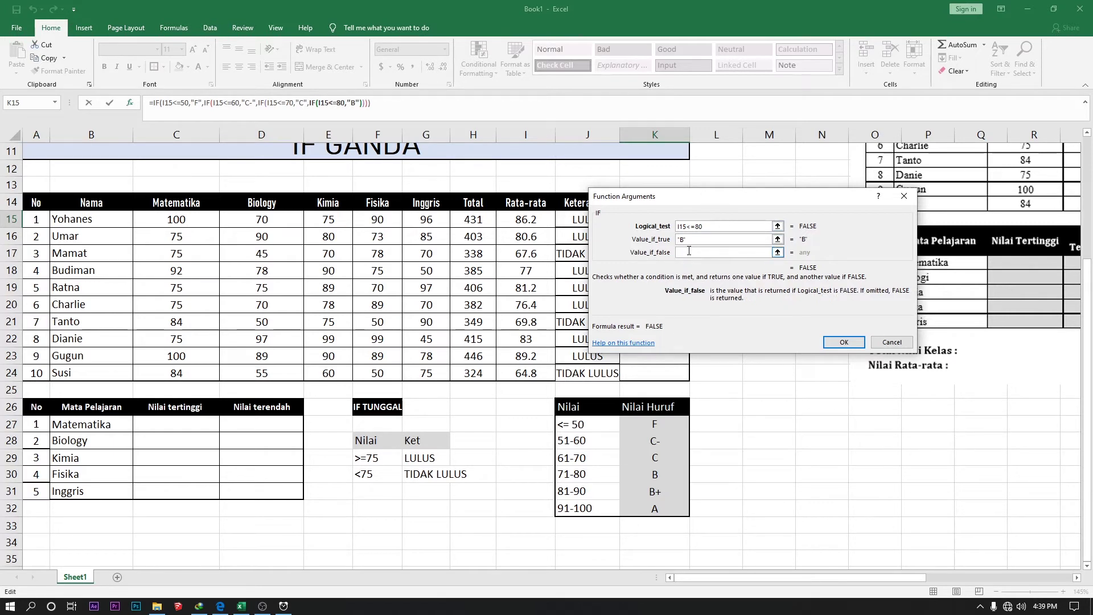
# Step: Nest a fifth IF as the fourth's value if false, with the logical test I15<=90 and value if true B+
pyautogui.click(55, 102)
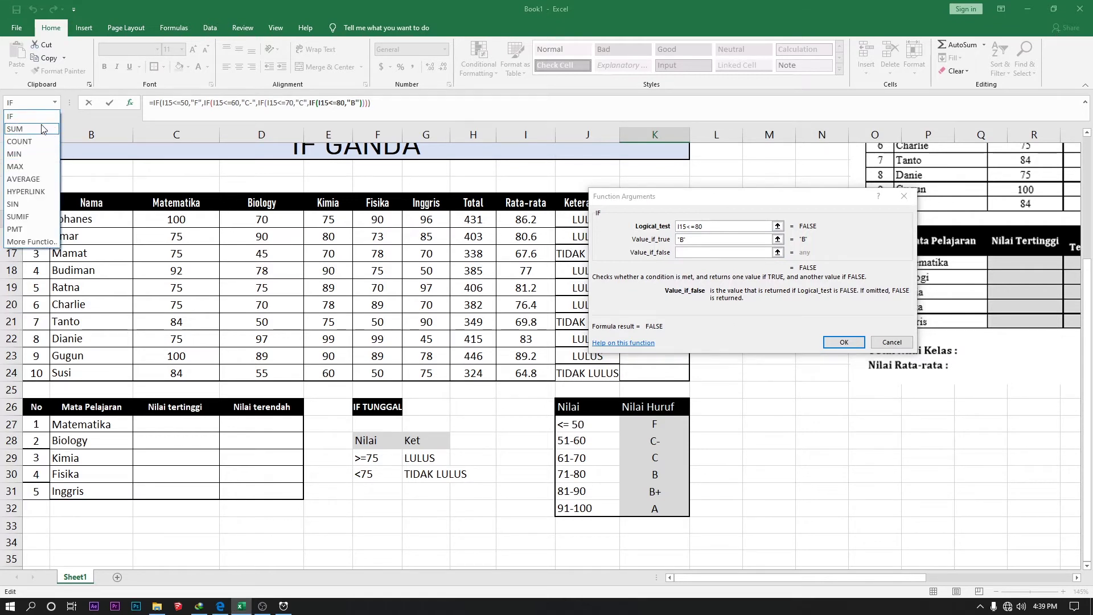
pyautogui.click(17, 116)
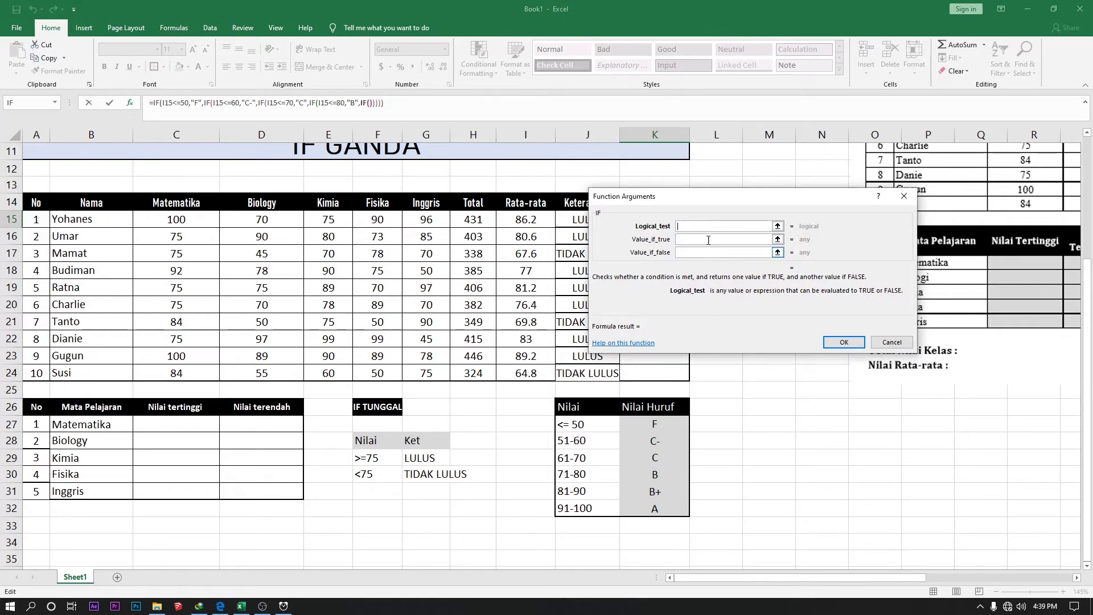
pyautogui.click(540, 223)
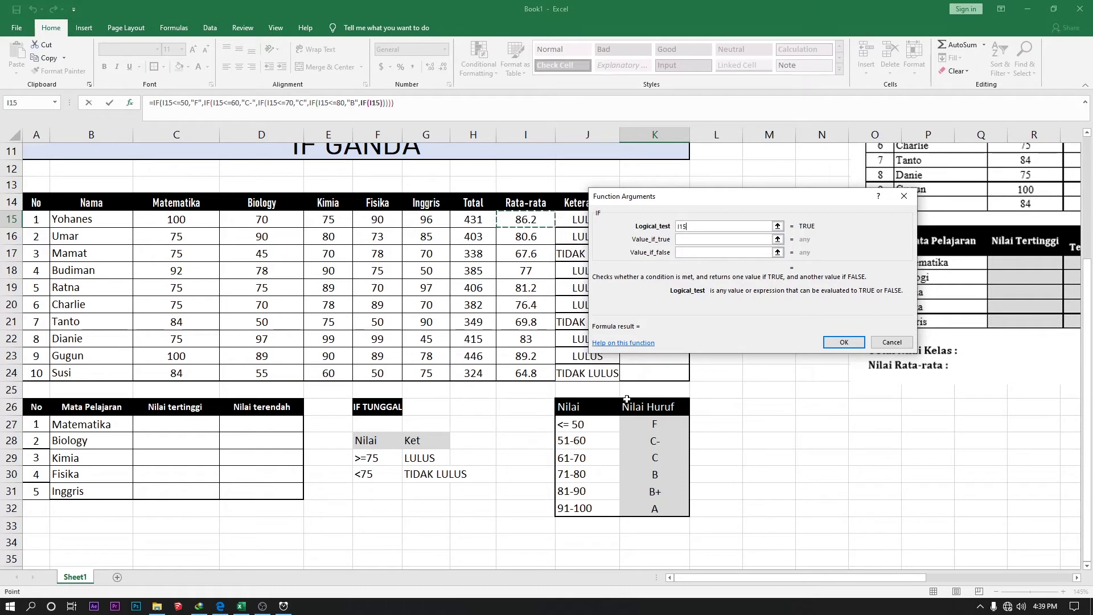
pyautogui.write('<=')
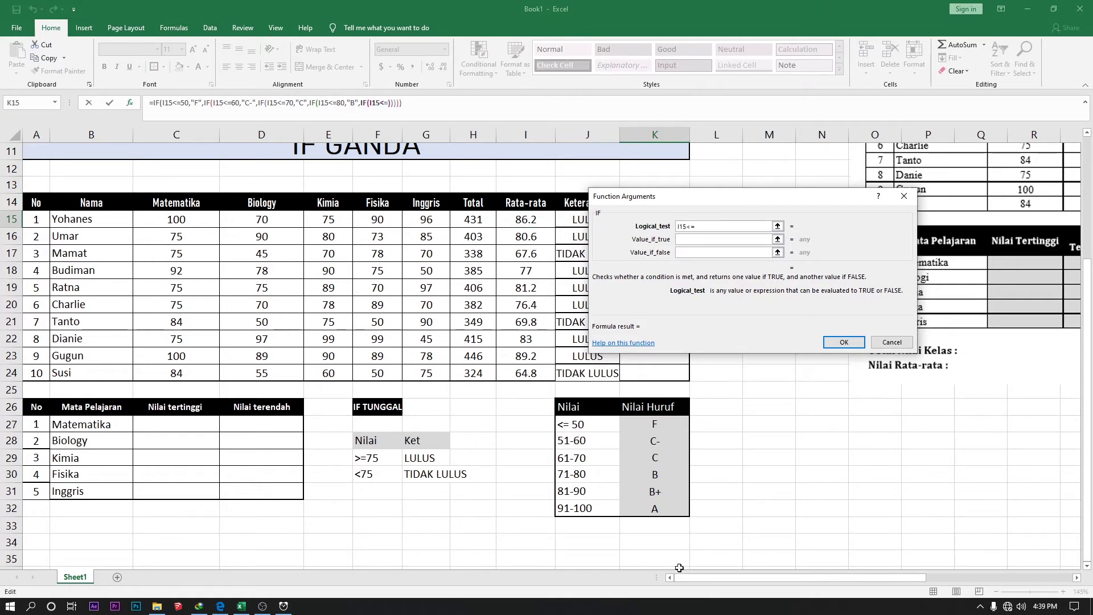
pyautogui.write('90')
pyautogui.click(709, 242)
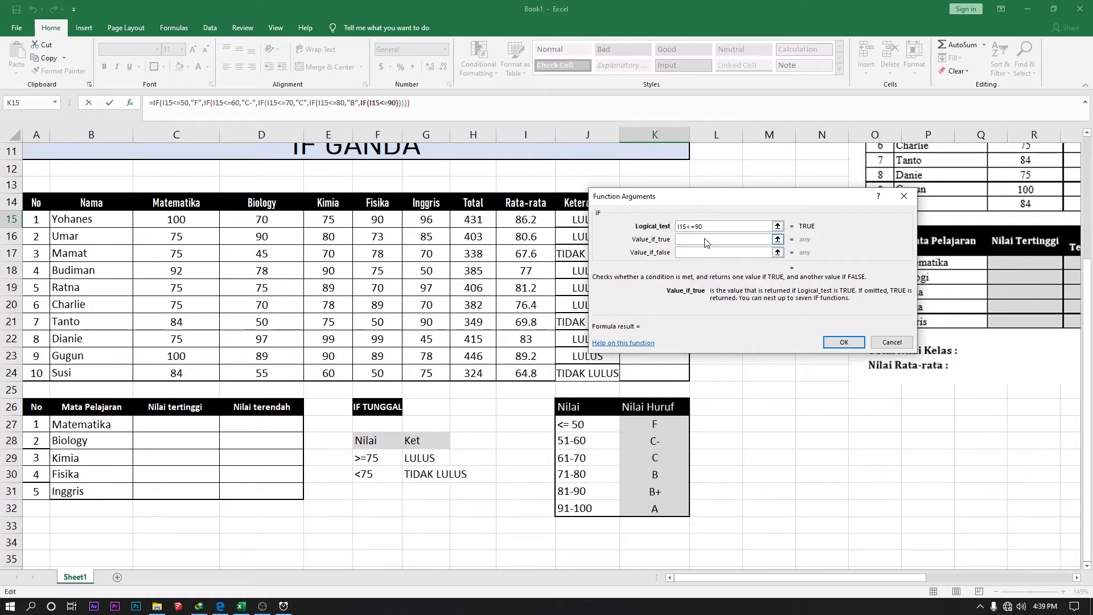
pyautogui.write('B+')
# Step: Set the fifth IF's value if false to A, complete the formula, and fill it down the Nilai Huruf column to K24
pyautogui.click(713, 254)
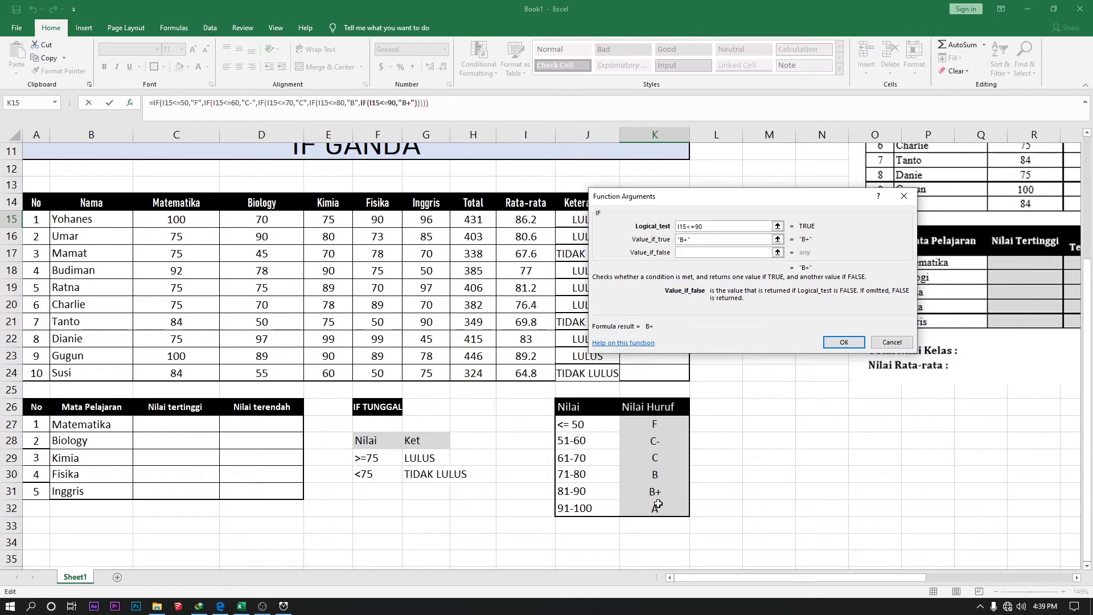
pyautogui.write('A')
pyautogui.click(844, 343)
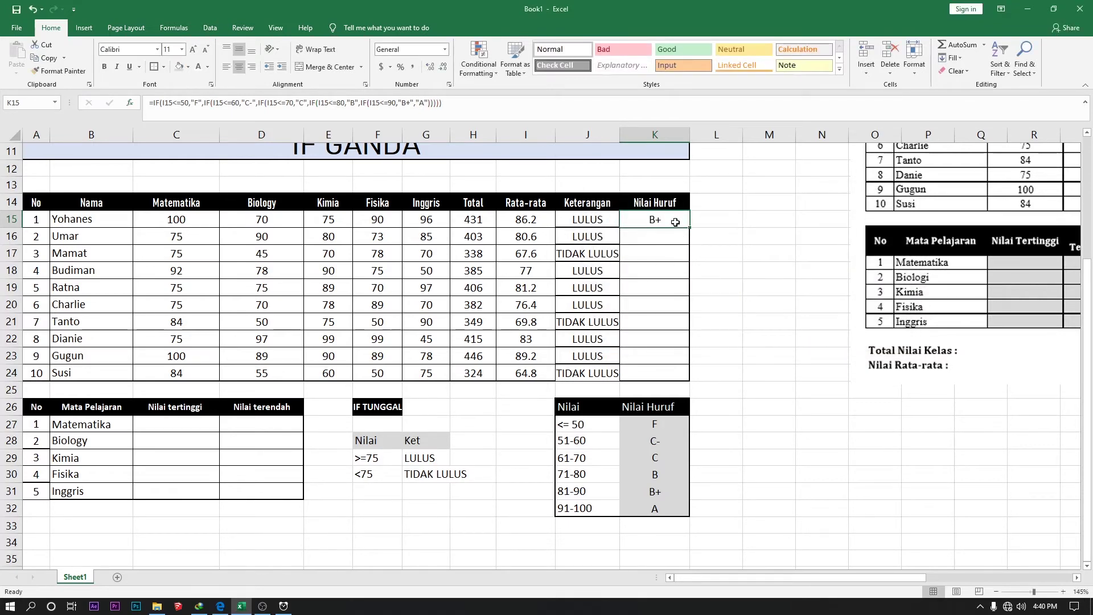
pyautogui.moveTo(688, 227); pyautogui.dragTo(686, 378)
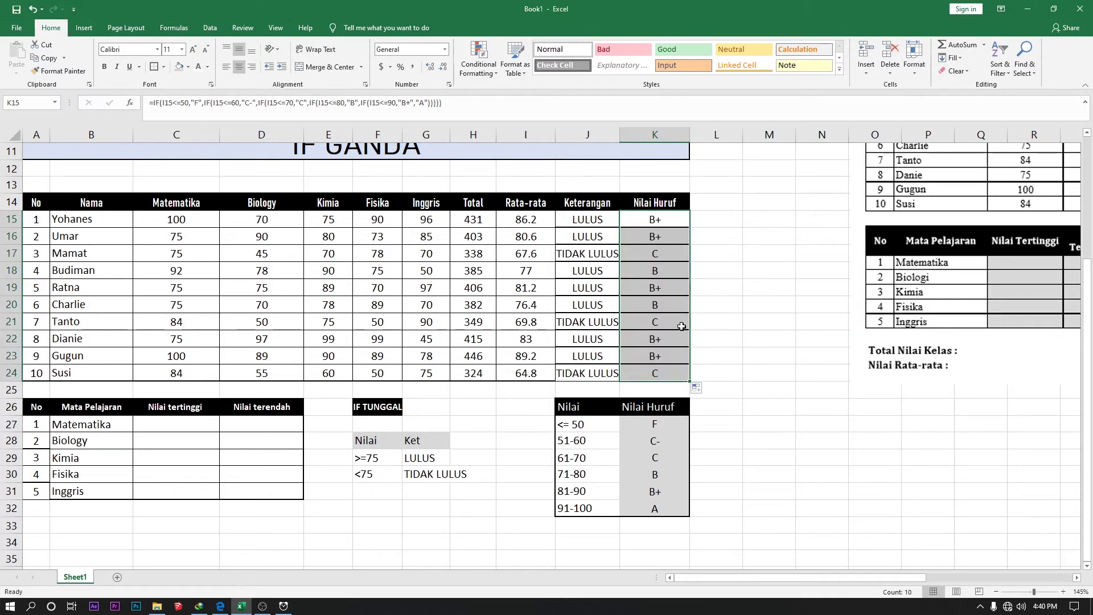
# Step: Set the Inggris score in G22 to 90 and check the recalculated grades in the Nilai Huruf column
pyautogui.click(535, 222)
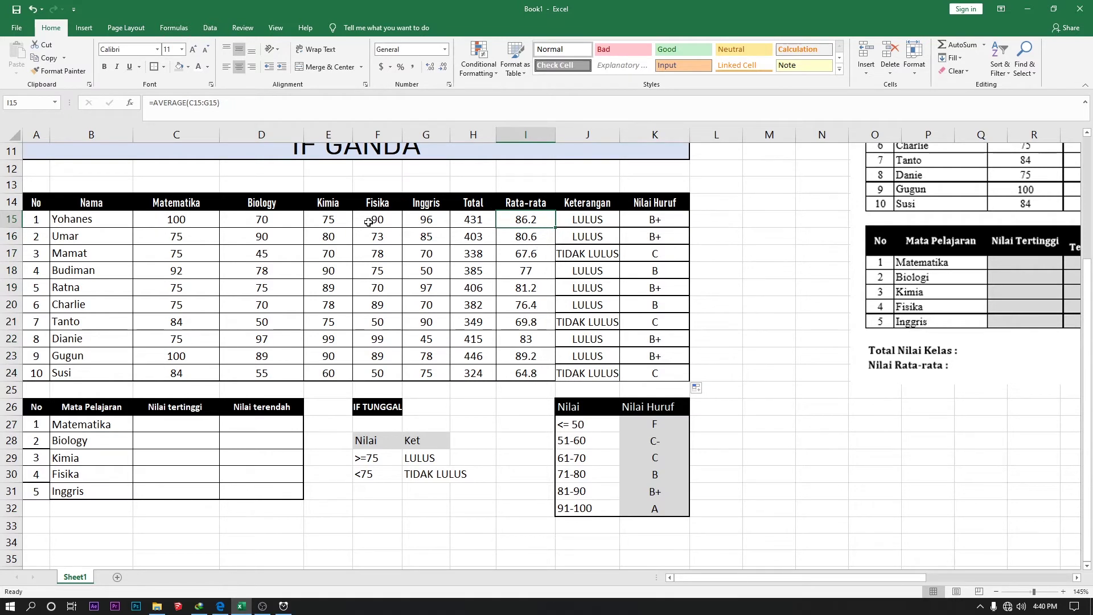
pyautogui.click(424, 342)
pyautogui.write('90')
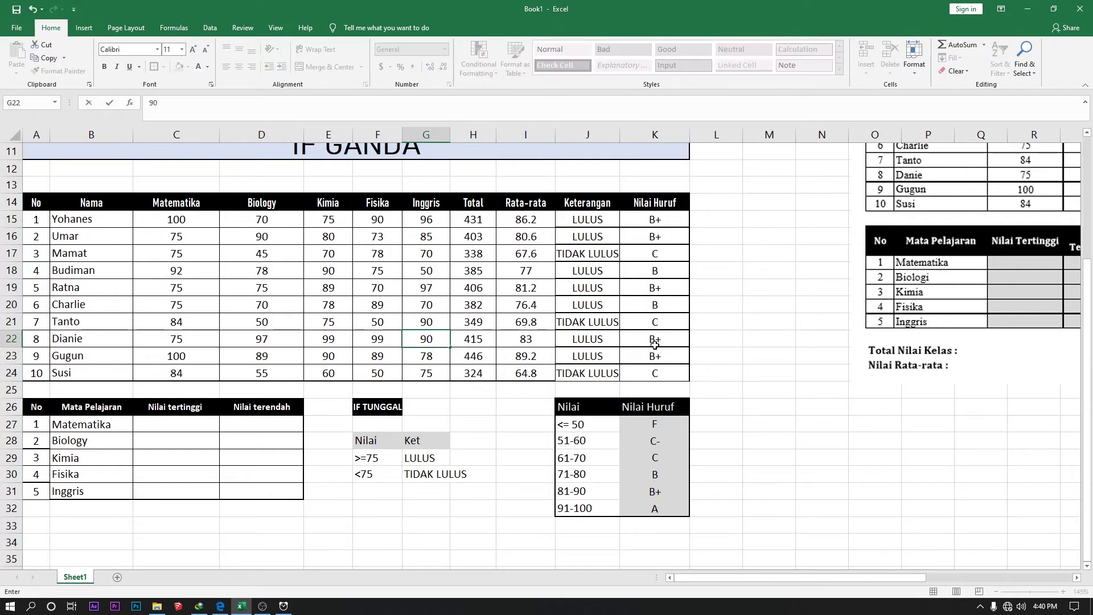
pyautogui.press('Return')
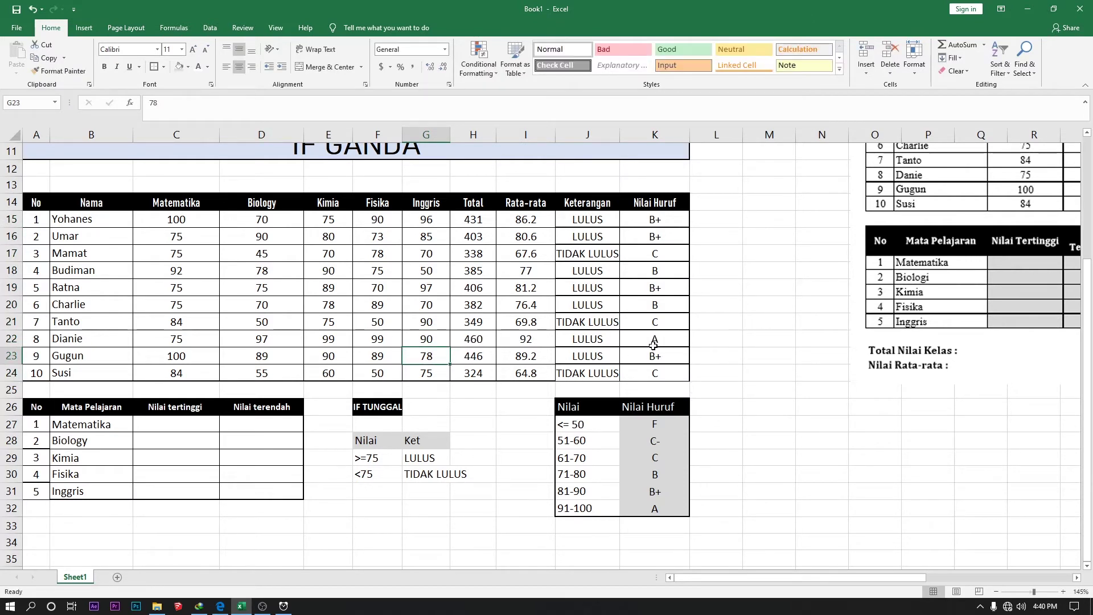
pyautogui.click(655, 343)
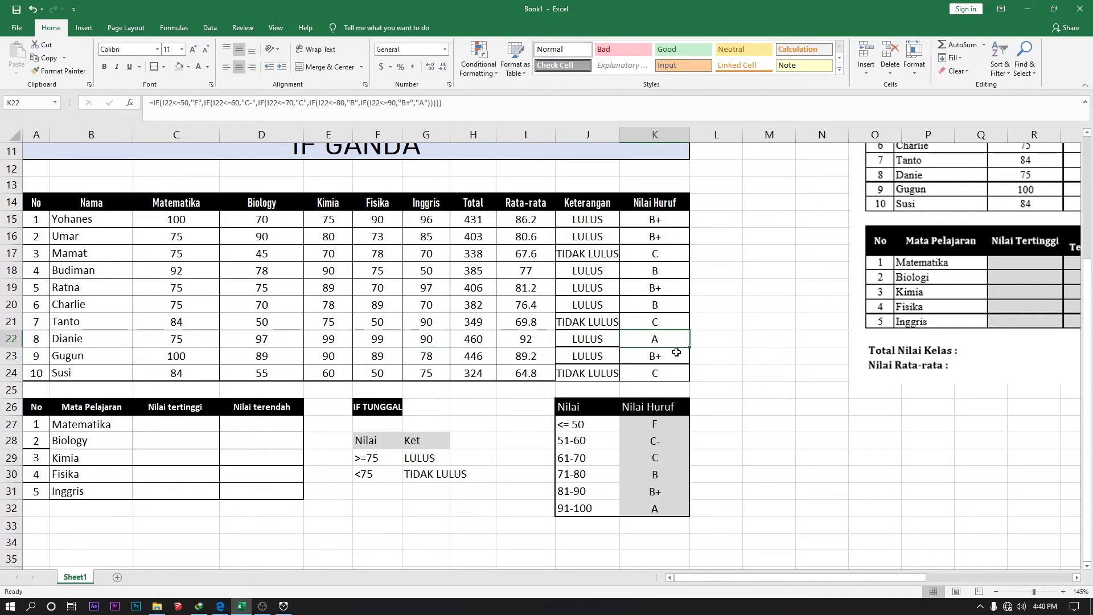
pyautogui.moveTo(676, 354); pyautogui.dragTo(655, 219)
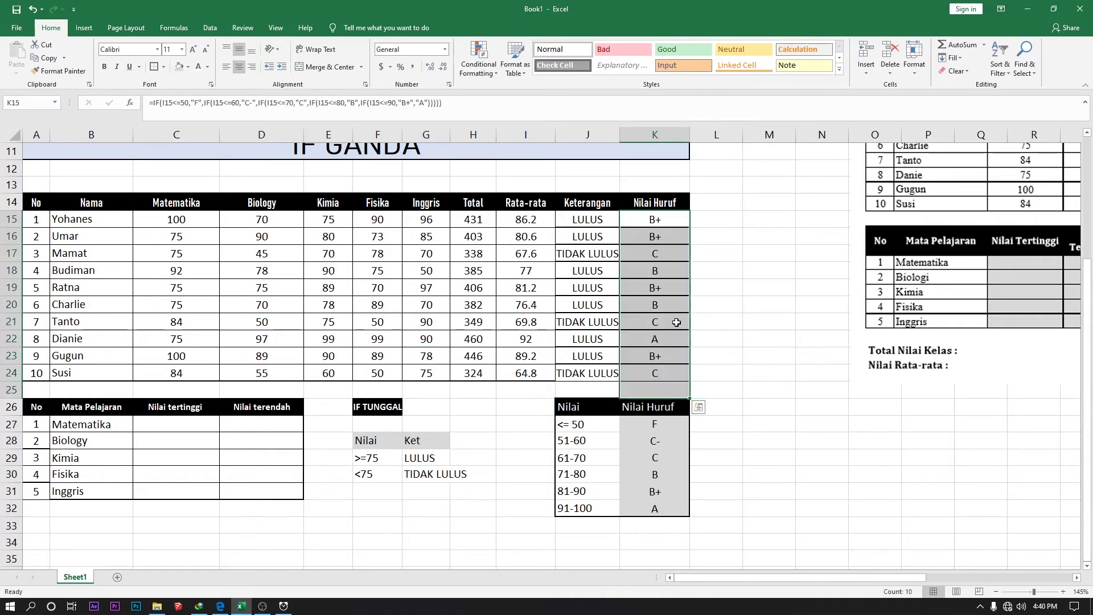
pyautogui.click(722, 349)
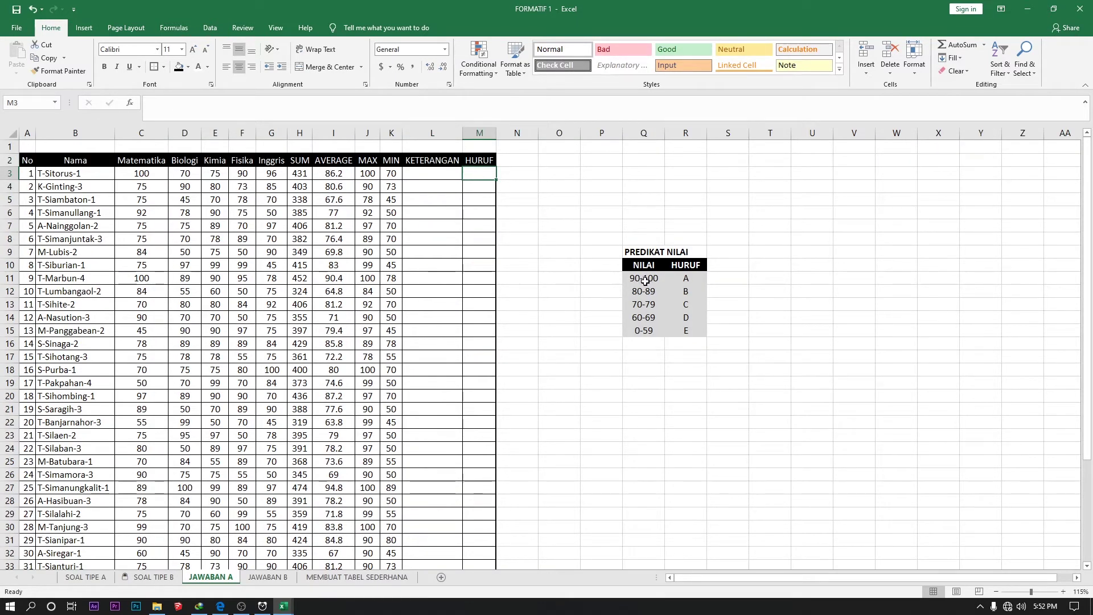
# Step: In the FORMATIF 1 workbook's JAWABAN A sheet, insert an IF function in M3 with logical test I3>=90 and value if true A
pyautogui.hotkey('shift', 'F3')
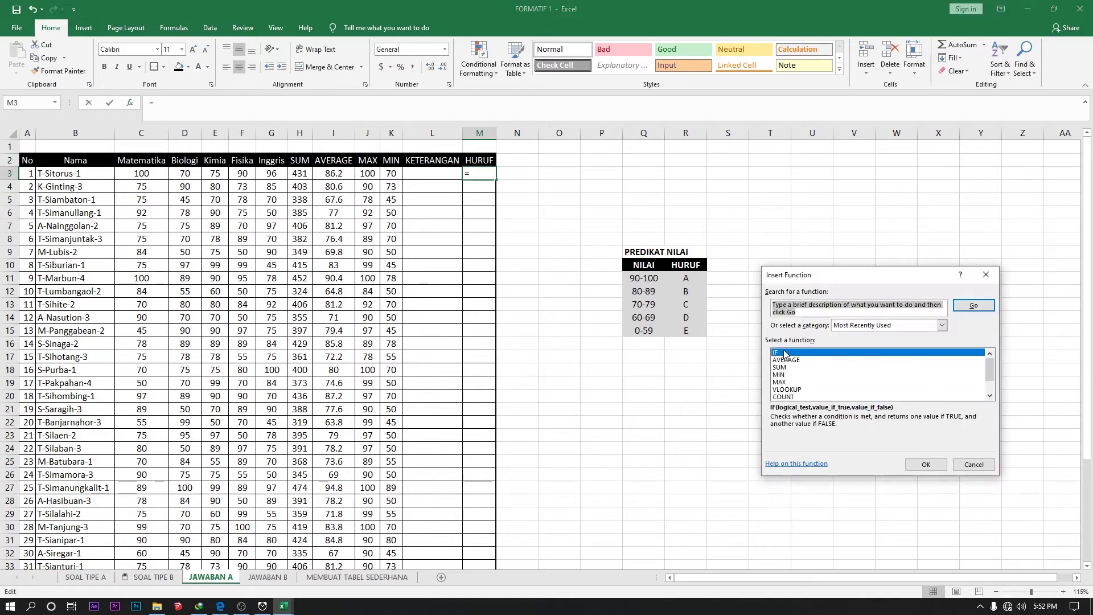
pyautogui.press('Return')
pyautogui.moveTo(846, 372); pyautogui.dragTo(696, 389)
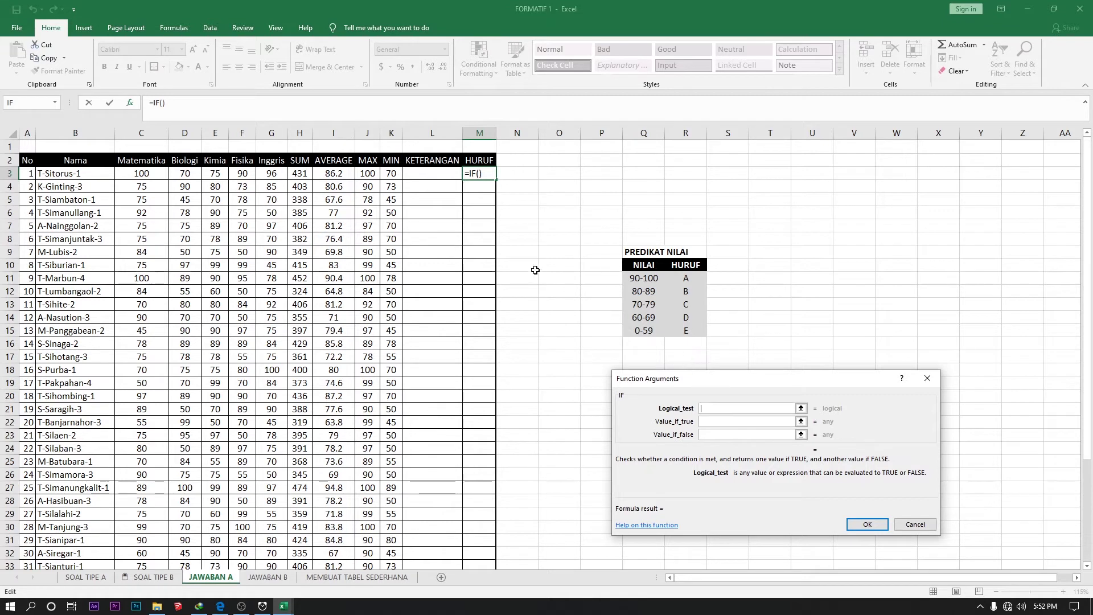
pyautogui.click(339, 175)
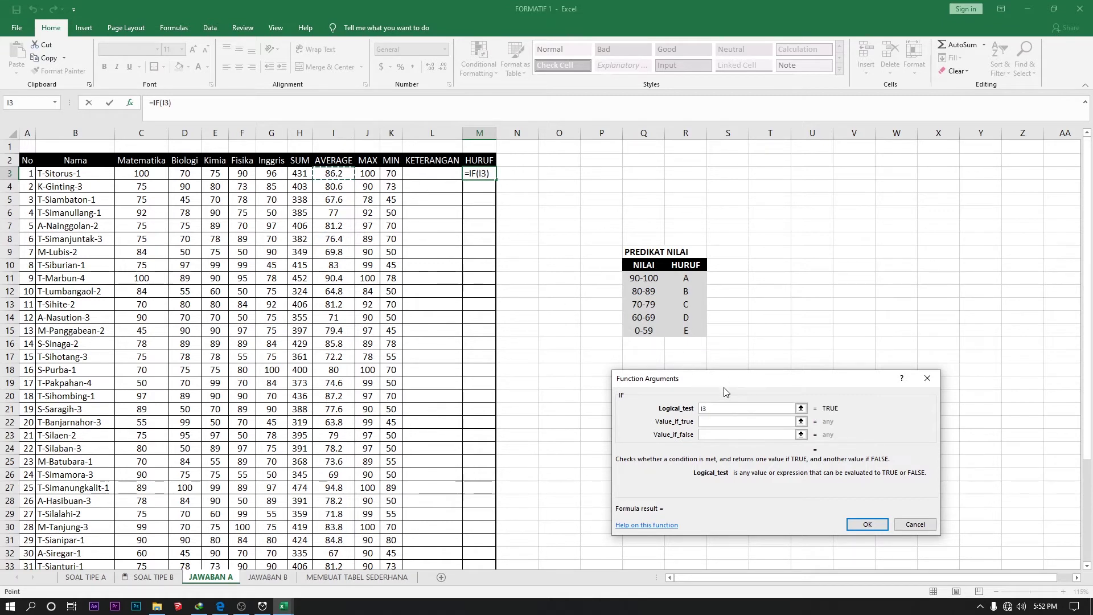
pyautogui.write('>')
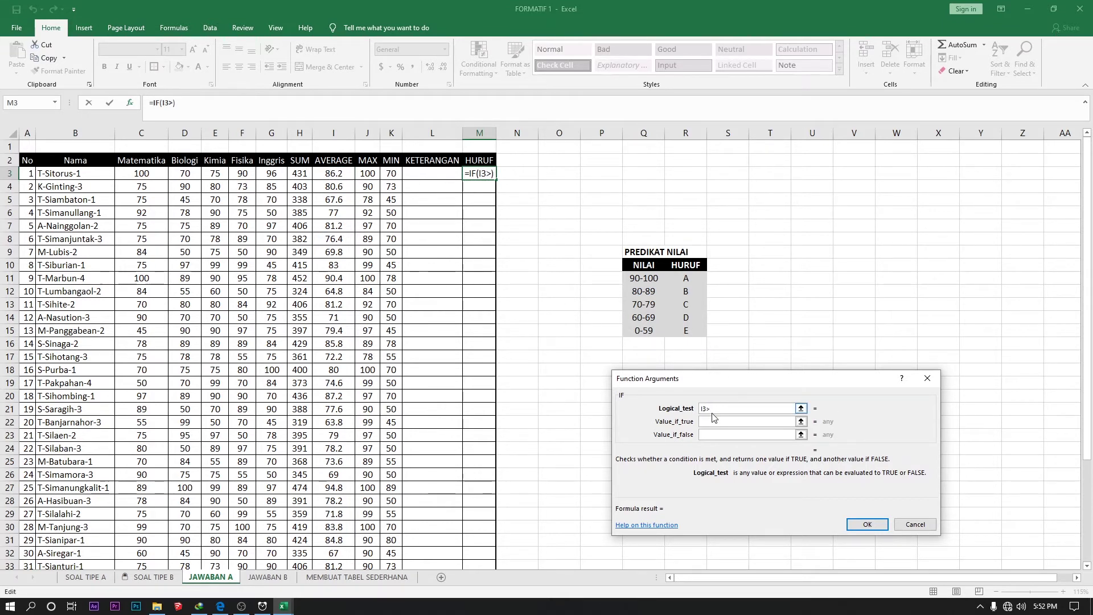
pyautogui.write('=90')
pyautogui.press('Tab')
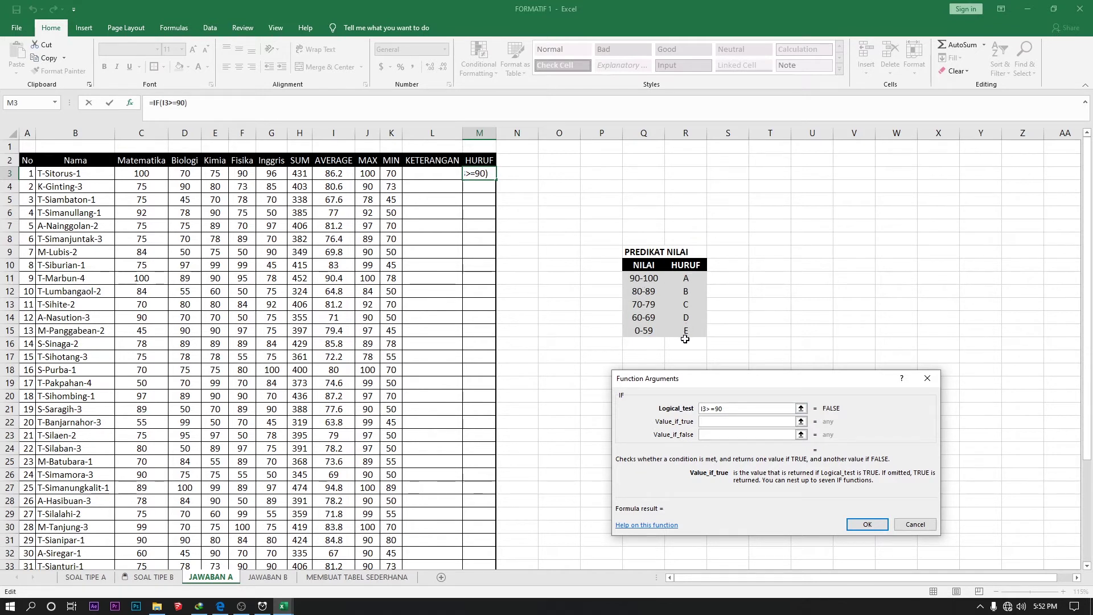
pyautogui.write('"A"')
# Step: Nest a second IF as the value if false in M3, with the logical test I3>=80 and value if true B
pyautogui.click(722, 435)
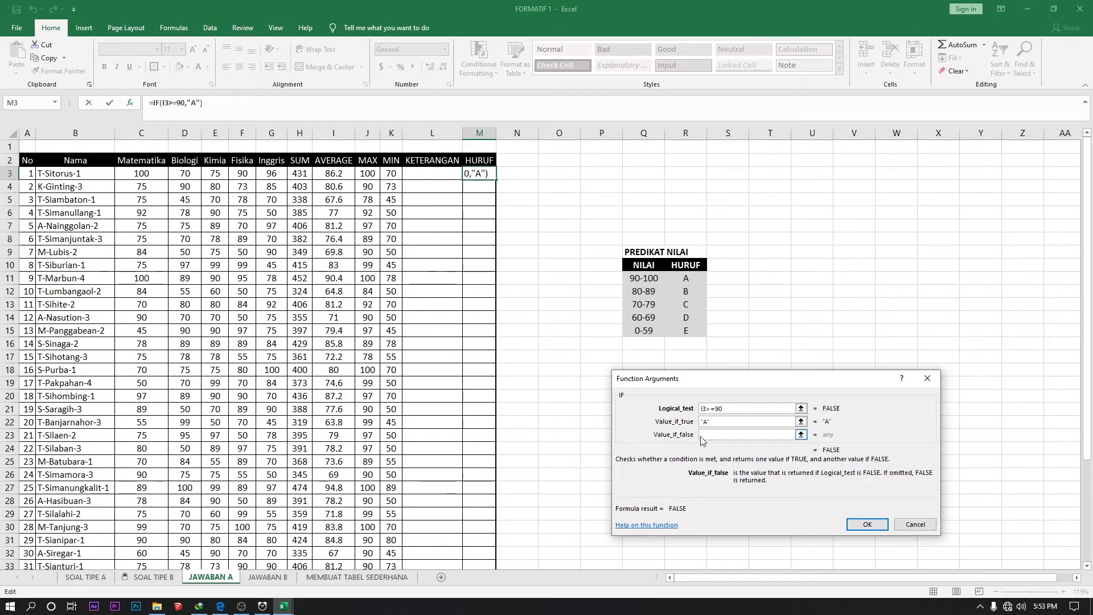
pyautogui.click(55, 103)
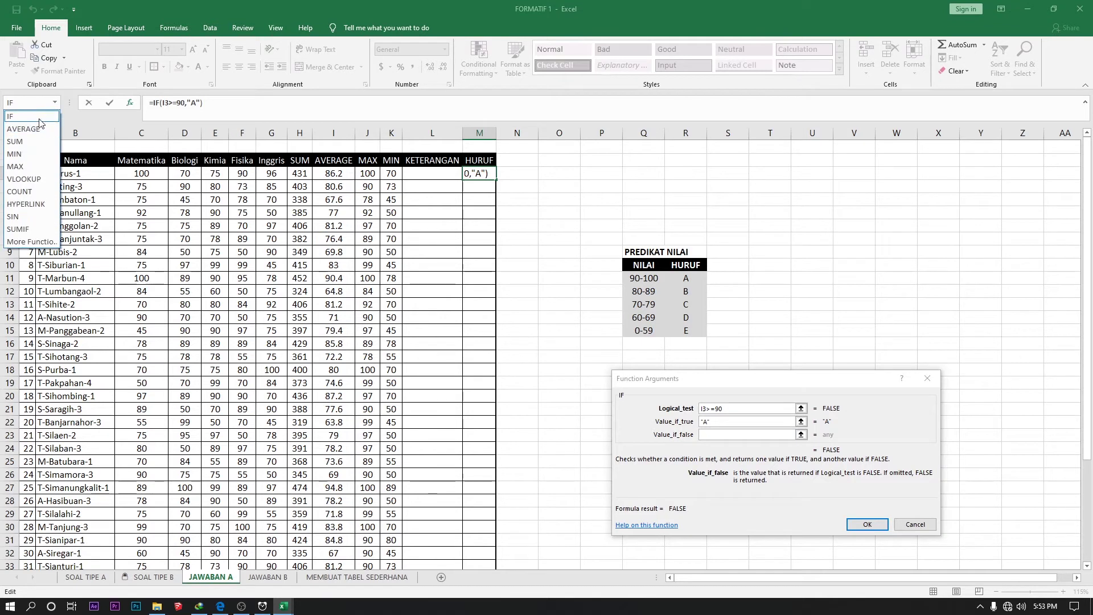
pyautogui.click(39, 117)
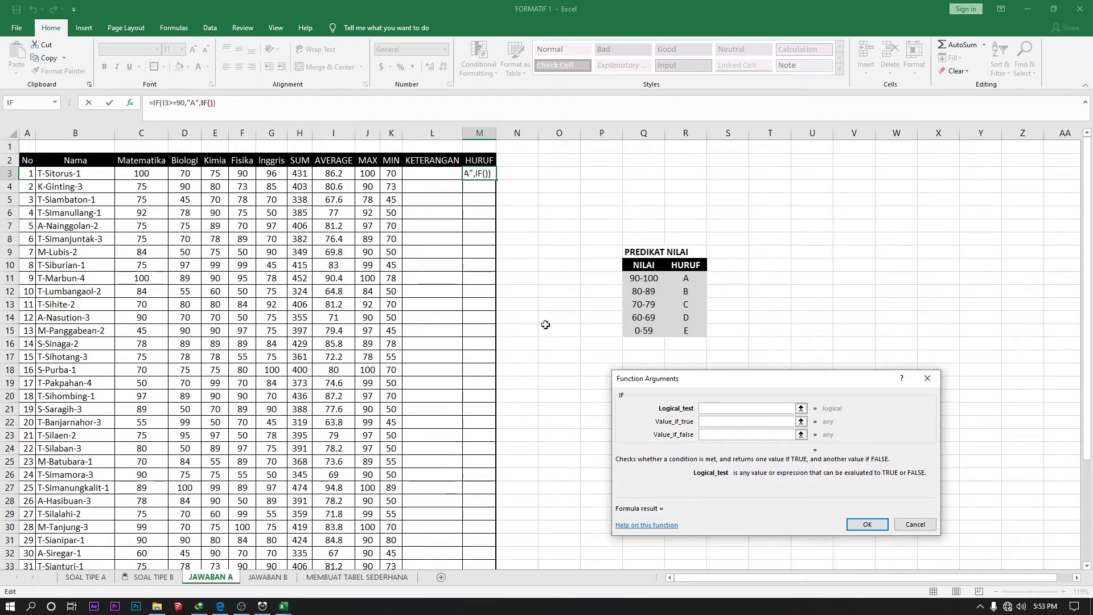
pyautogui.click(344, 175)
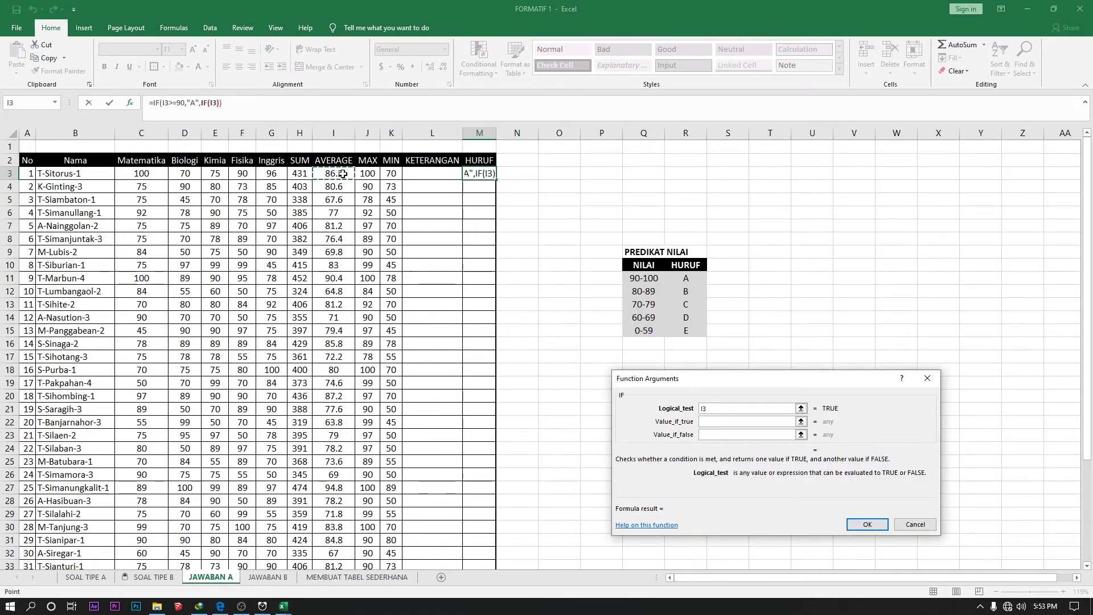
pyautogui.write('>=')
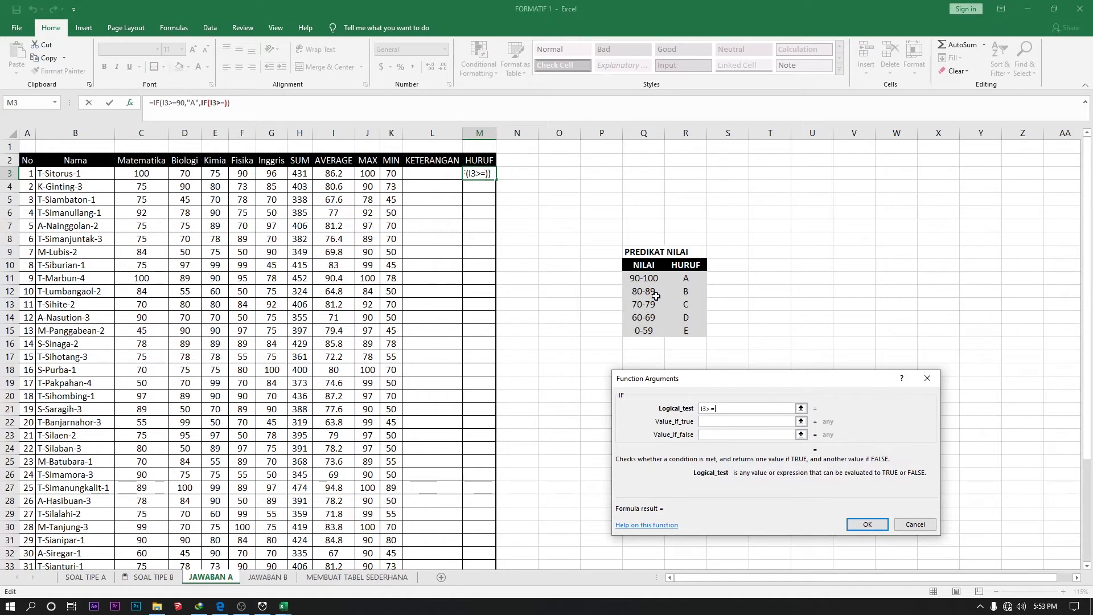
pyautogui.write('80')
pyautogui.click(752, 421)
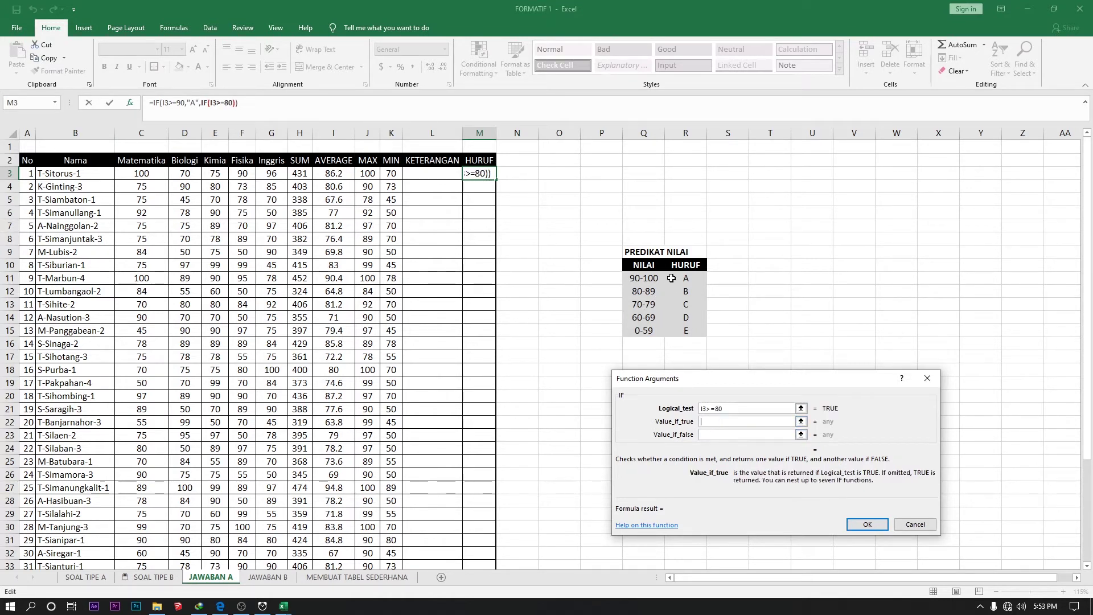
pyautogui.write('B')
pyautogui.click(705, 435)
pyautogui.click(732, 422)
pyautogui.click(730, 422)
pyautogui.click(725, 409)
pyautogui.press('Tab')
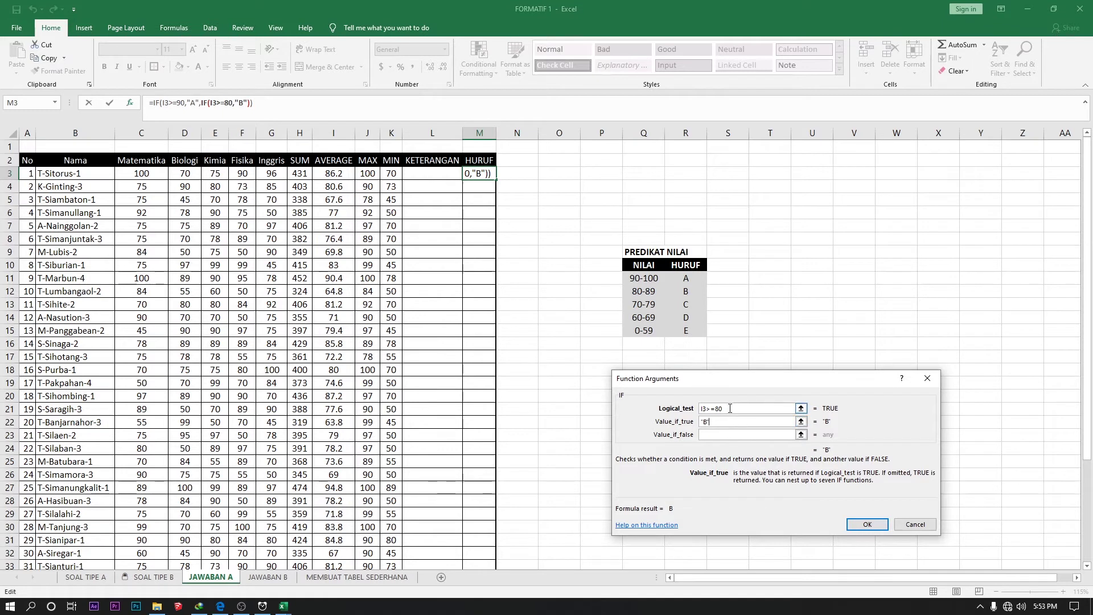
pyautogui.click(731, 409)
pyautogui.moveTo(719, 409); pyautogui.dragTo(715, 409)
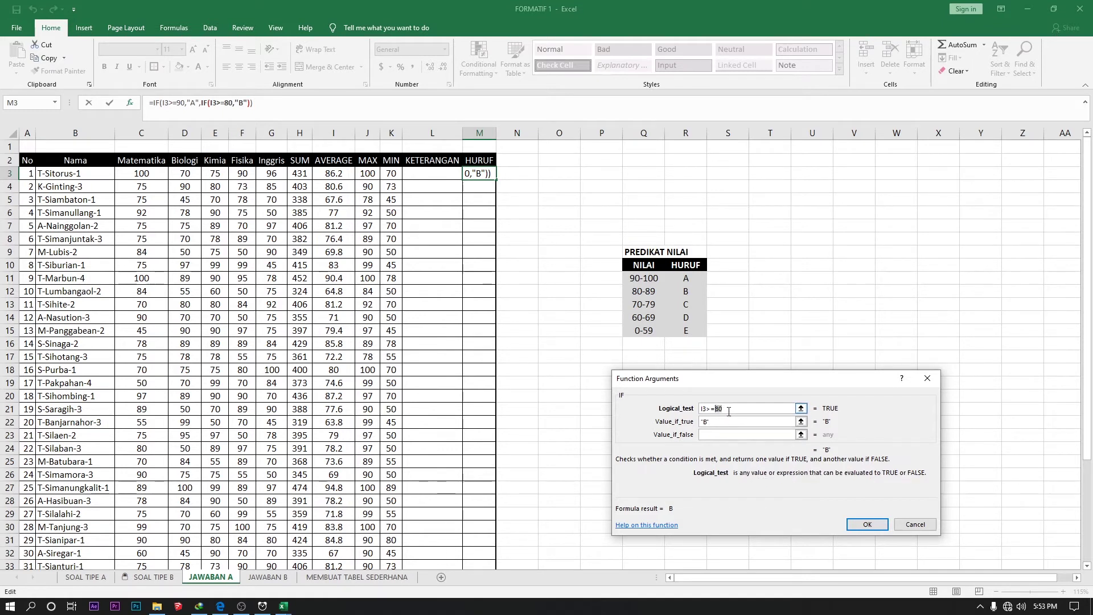
pyautogui.click(730, 423)
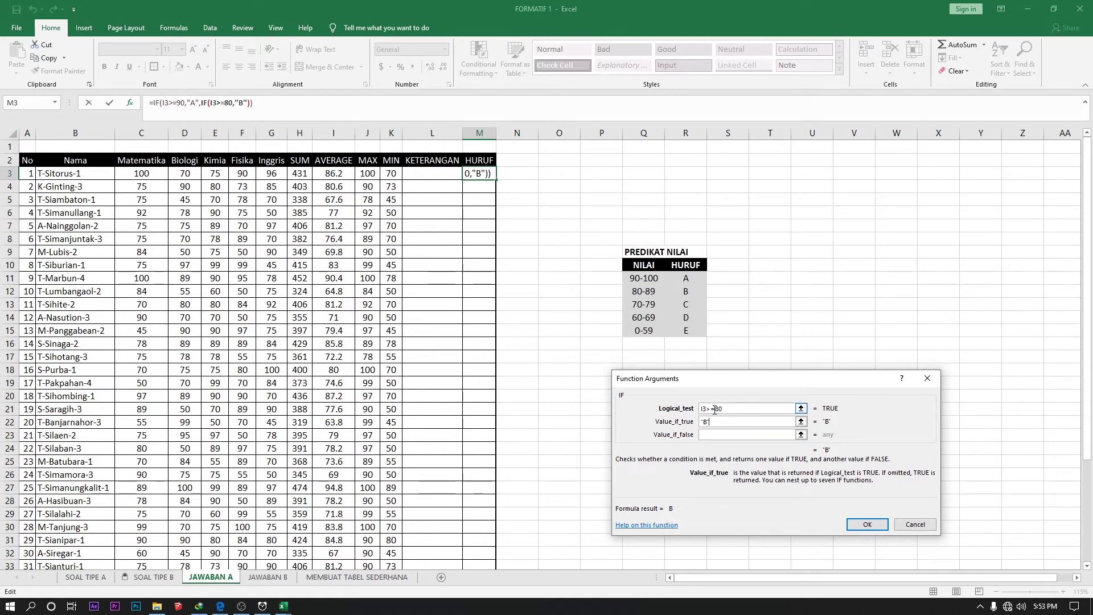
# Step: Nest a third IF as the second's value if false, with the logical test I3>=70 and value if true C
pyautogui.click(715, 431)
pyautogui.click(55, 104)
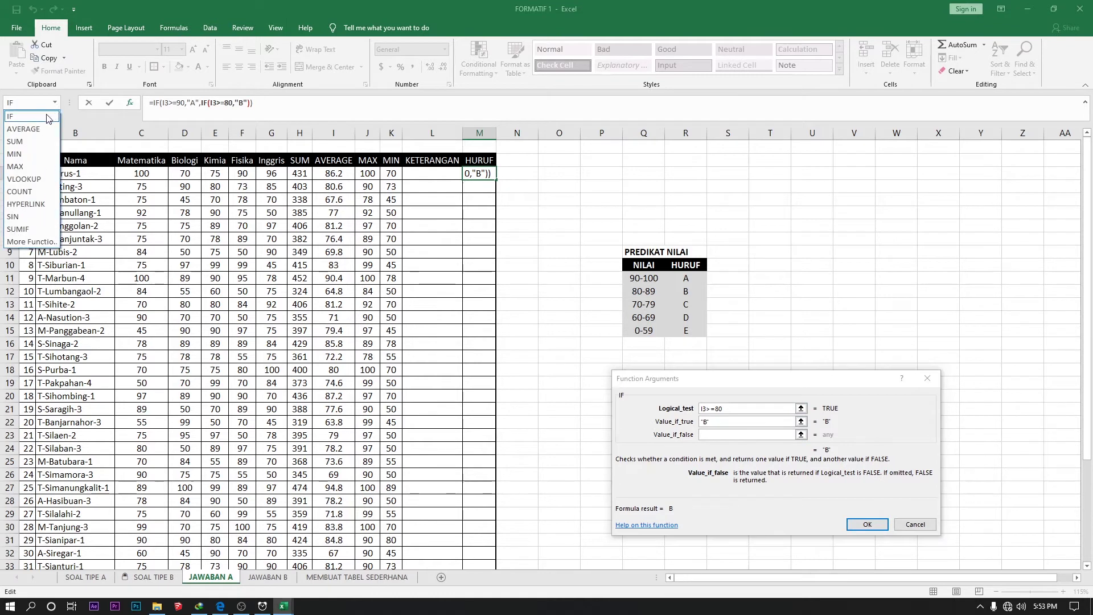
pyautogui.click(11, 116)
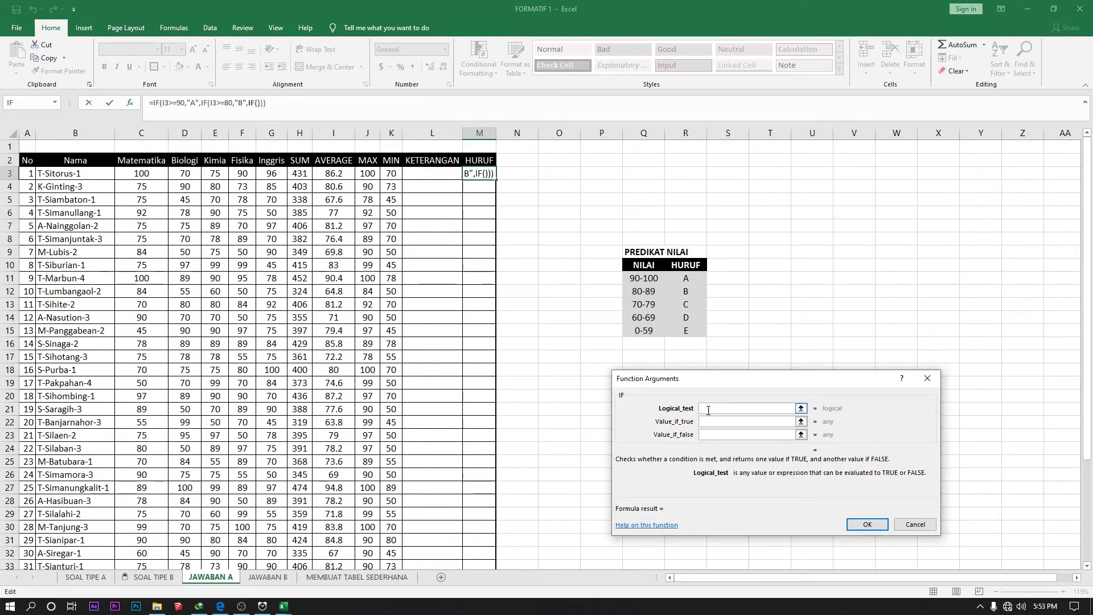
pyautogui.click(340, 170)
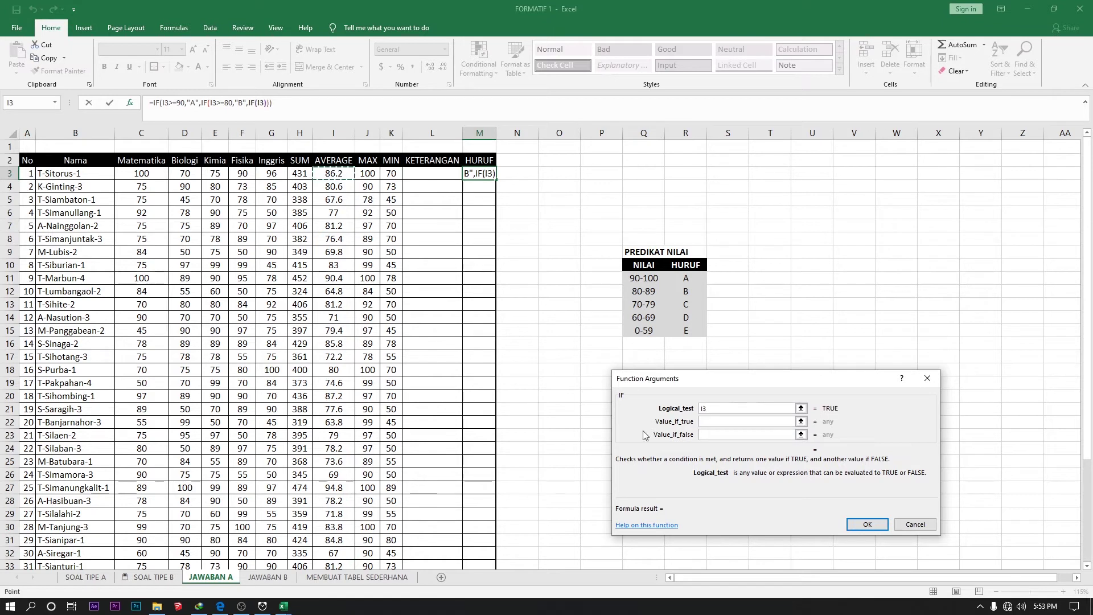
pyautogui.click(741, 408)
pyautogui.write('>')
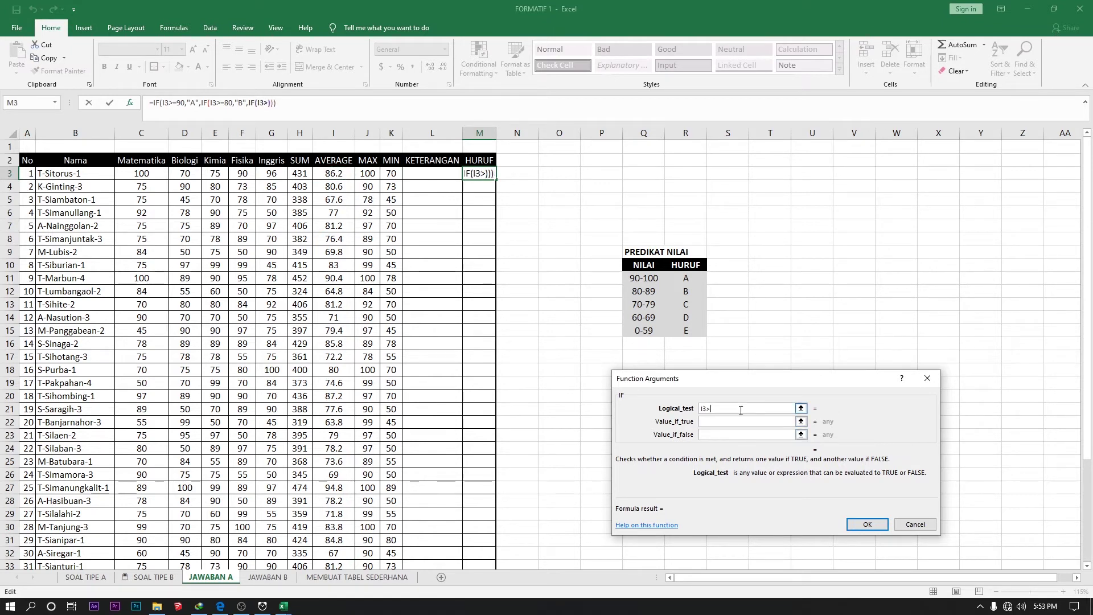
pyautogui.write('=70')
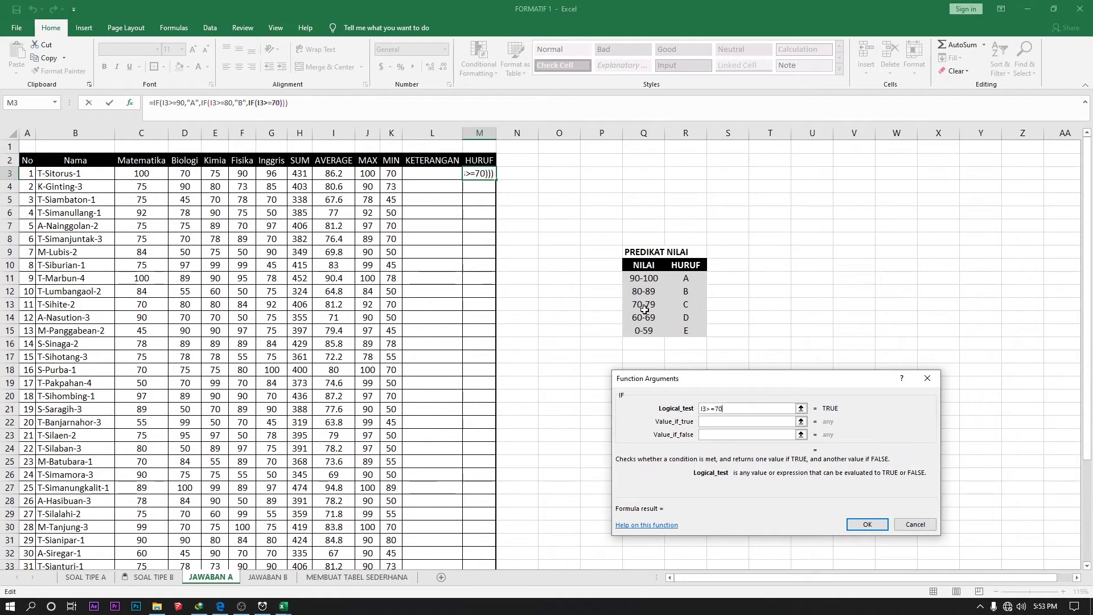
pyautogui.press('Tab')
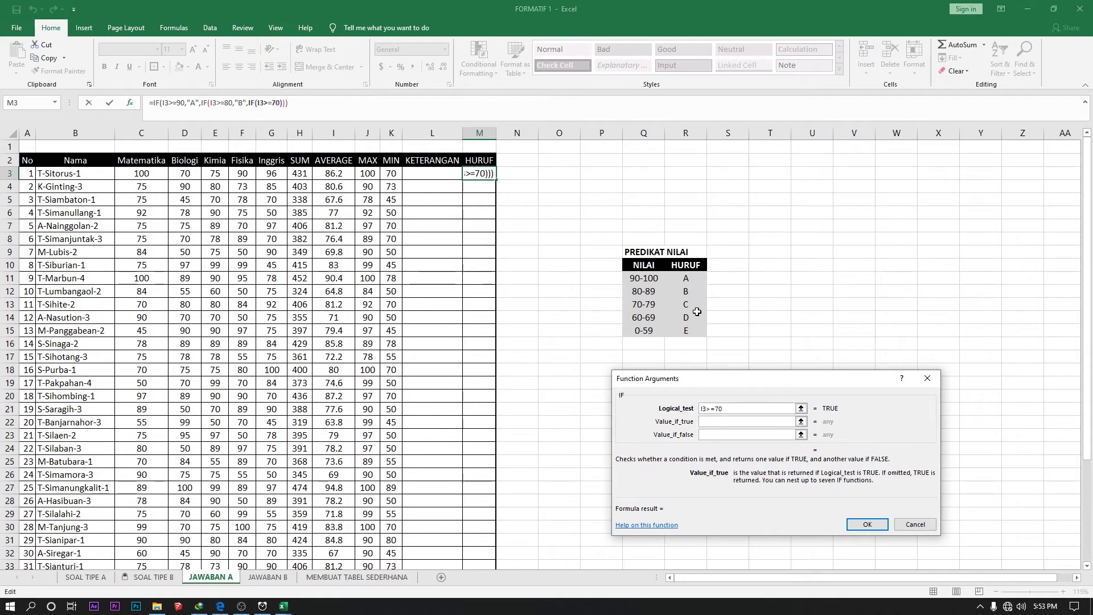
pyautogui.write('"C"')
pyautogui.click(707, 436)
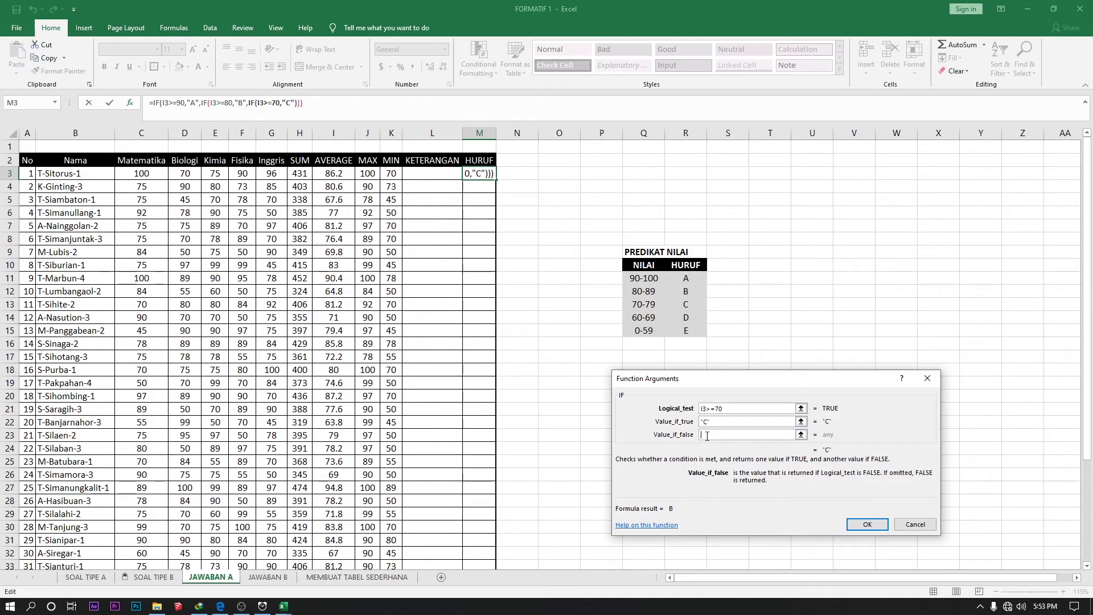
# Step: Nest a fourth IF as the third's value if false, with logical test I3>=60, value if true D and value if false E
pyautogui.click(55, 103)
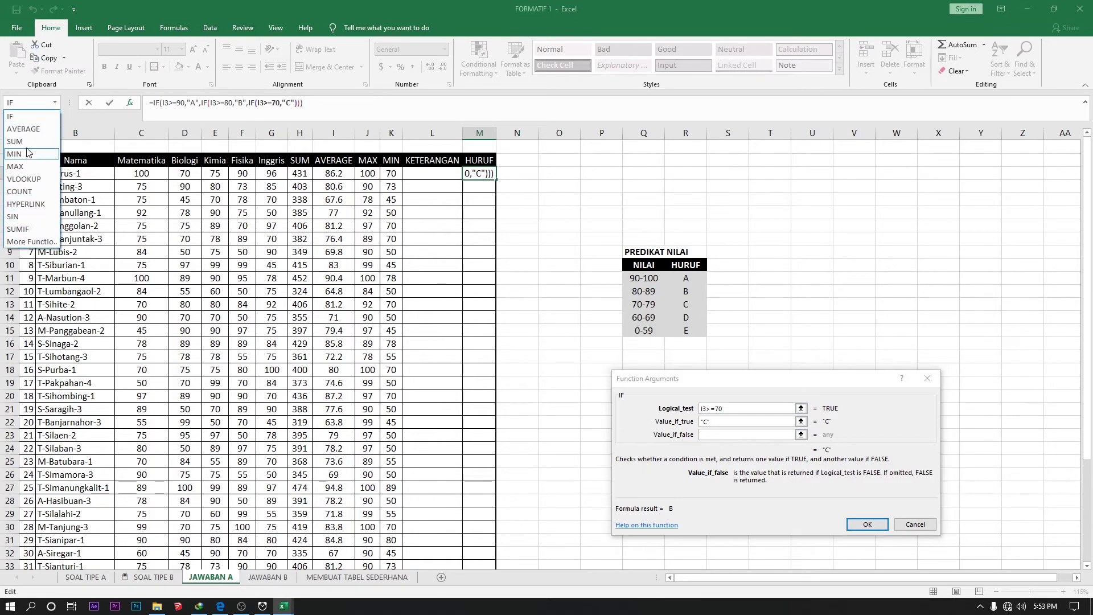
pyautogui.click(26, 118)
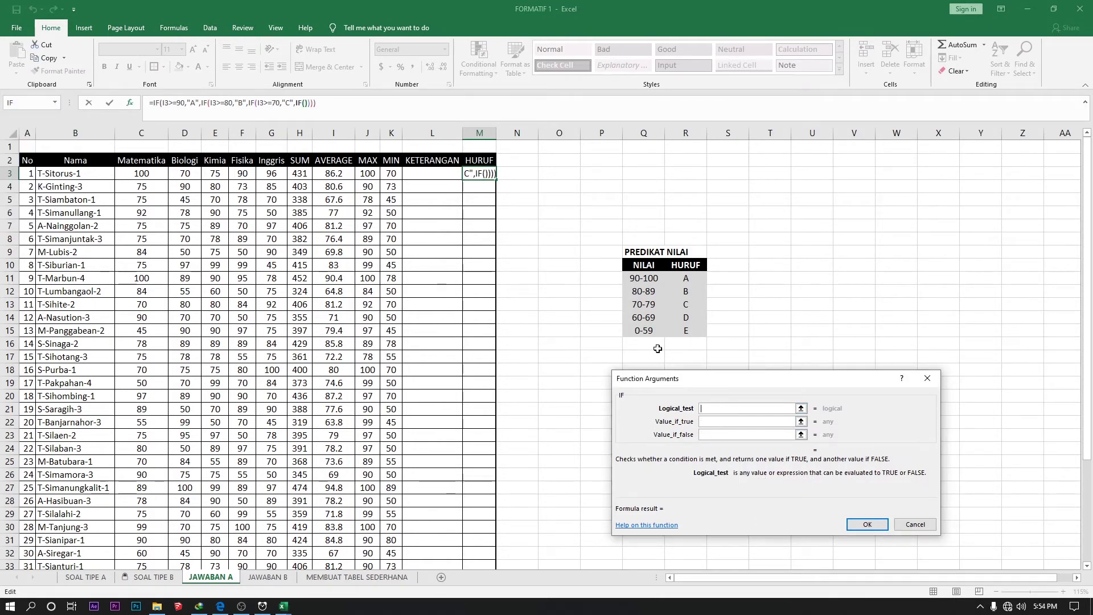
pyautogui.click(331, 173)
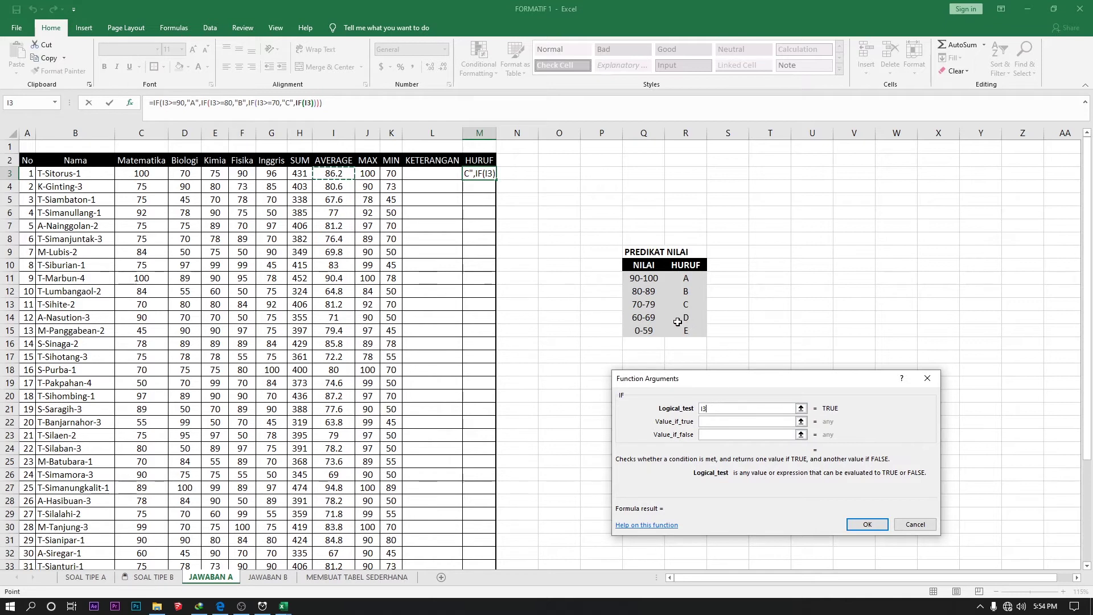
pyautogui.write('>=')
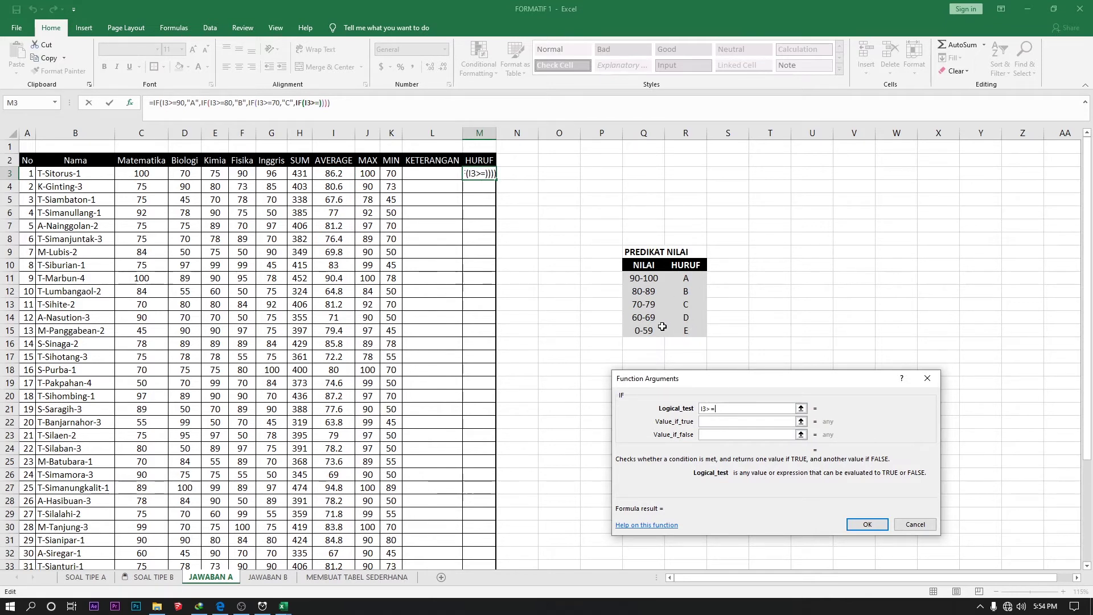
pyautogui.write('60')
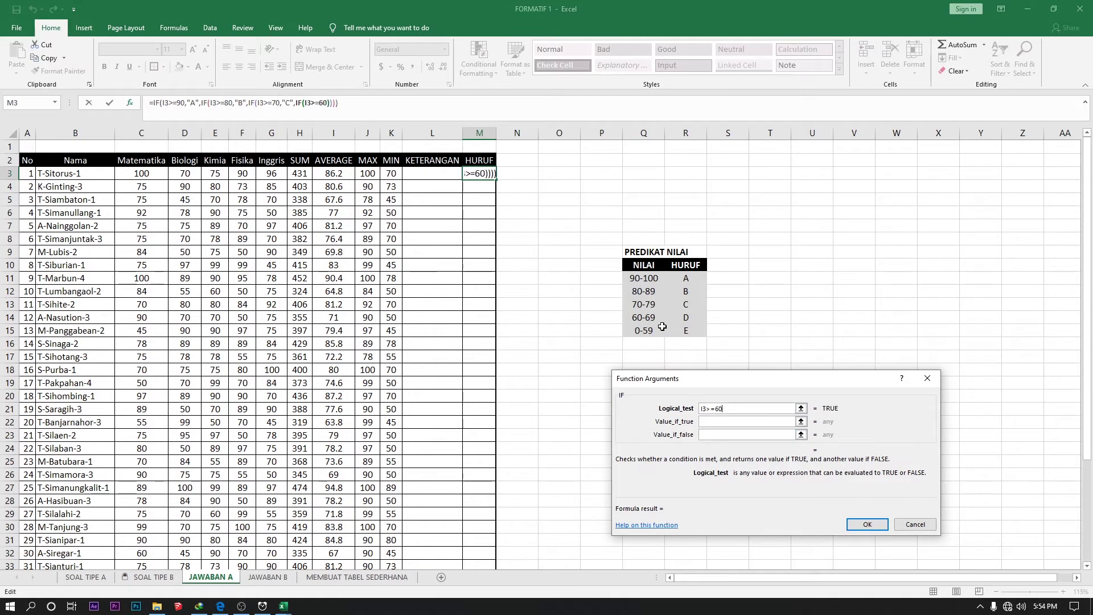
pyautogui.click(717, 423)
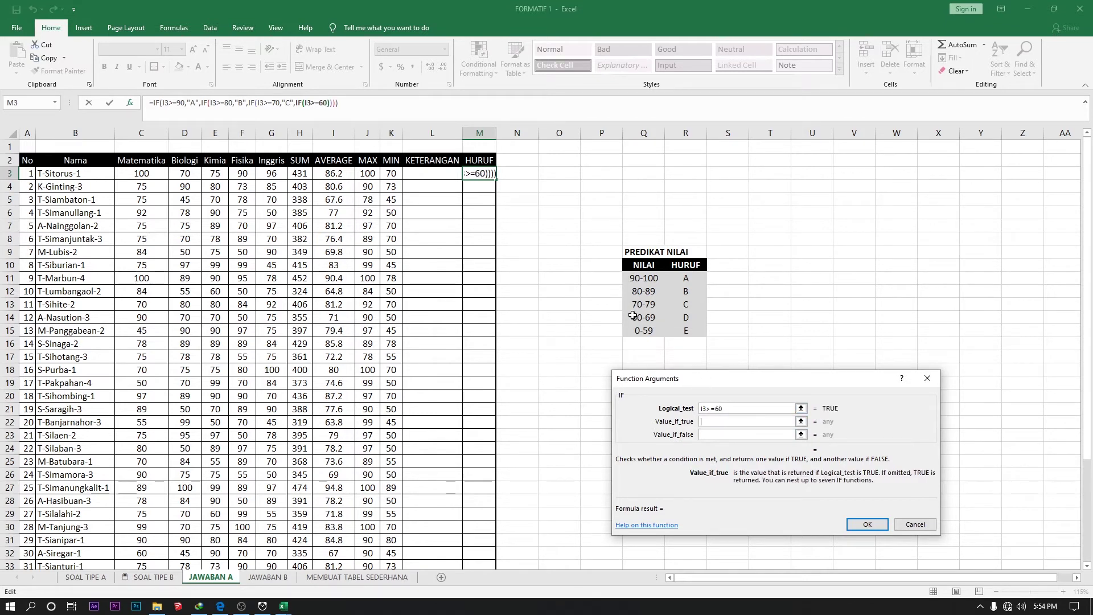
pyautogui.write('D')
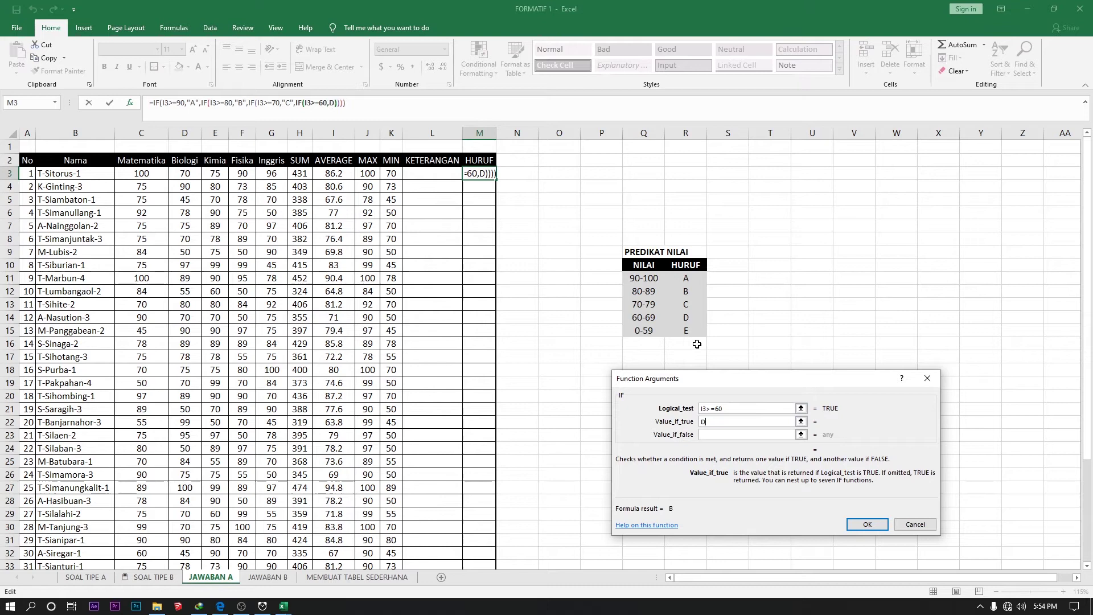
pyautogui.click(719, 437)
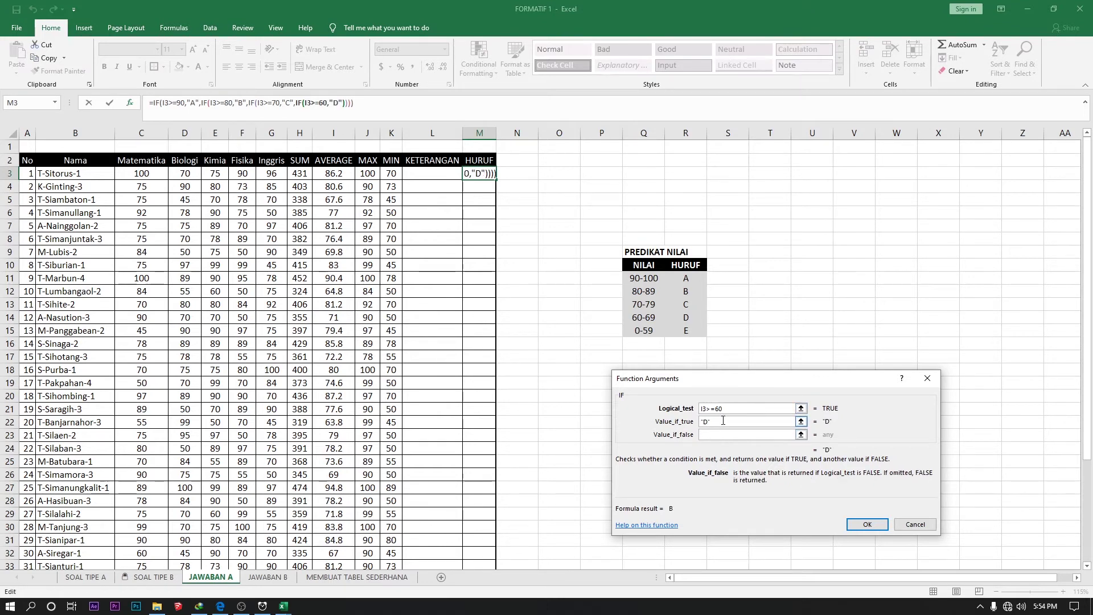
pyautogui.write('E')
pyautogui.click(869, 529)
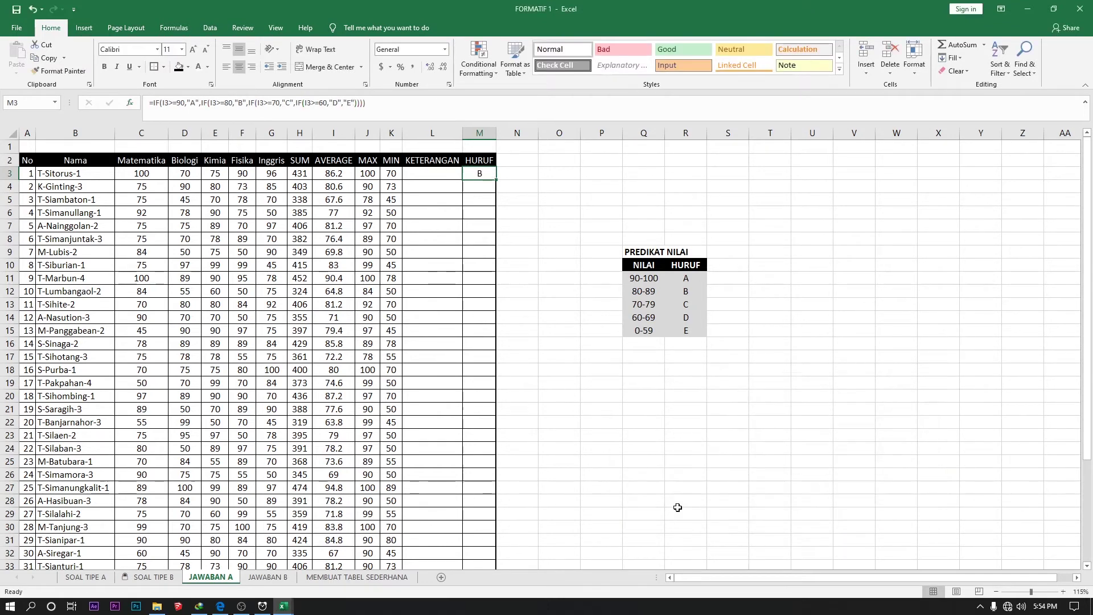
# Step: Fill the nested IF formula from M3 down to M42 and compare row 11's letter grade with its average
pyautogui.moveTo(496, 179); pyautogui.dragTo(496, 547)
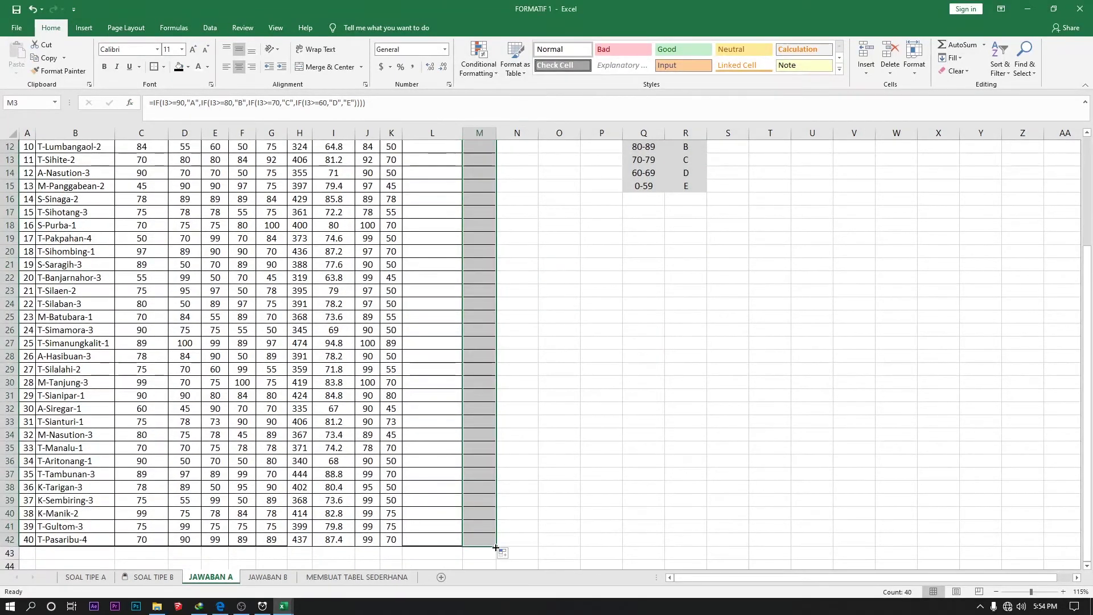
pyautogui.scroll(4, 537, 498)
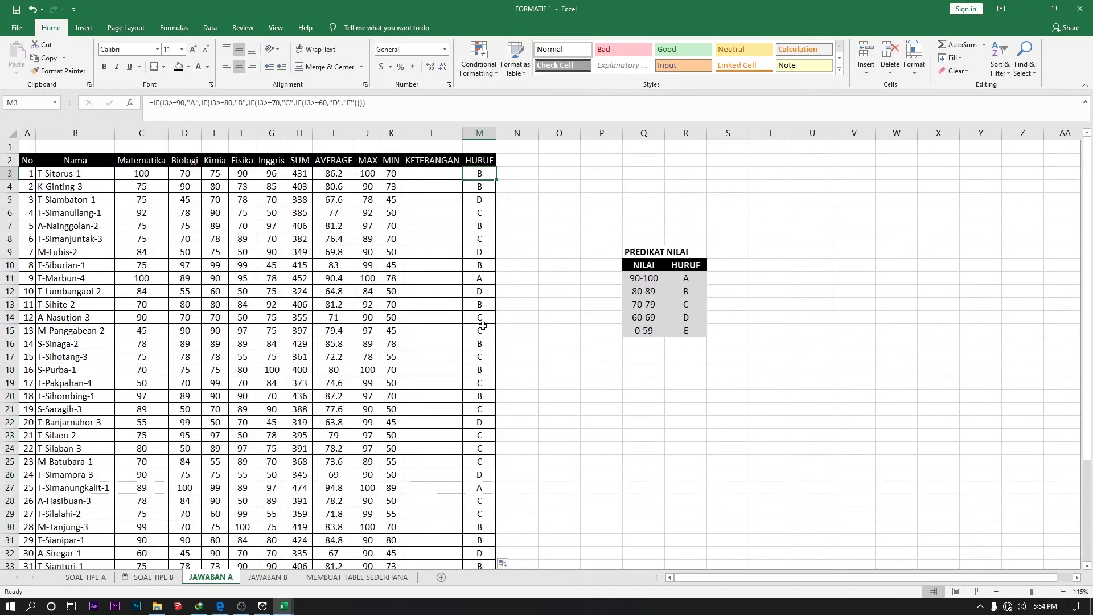
pyautogui.click(479, 278)
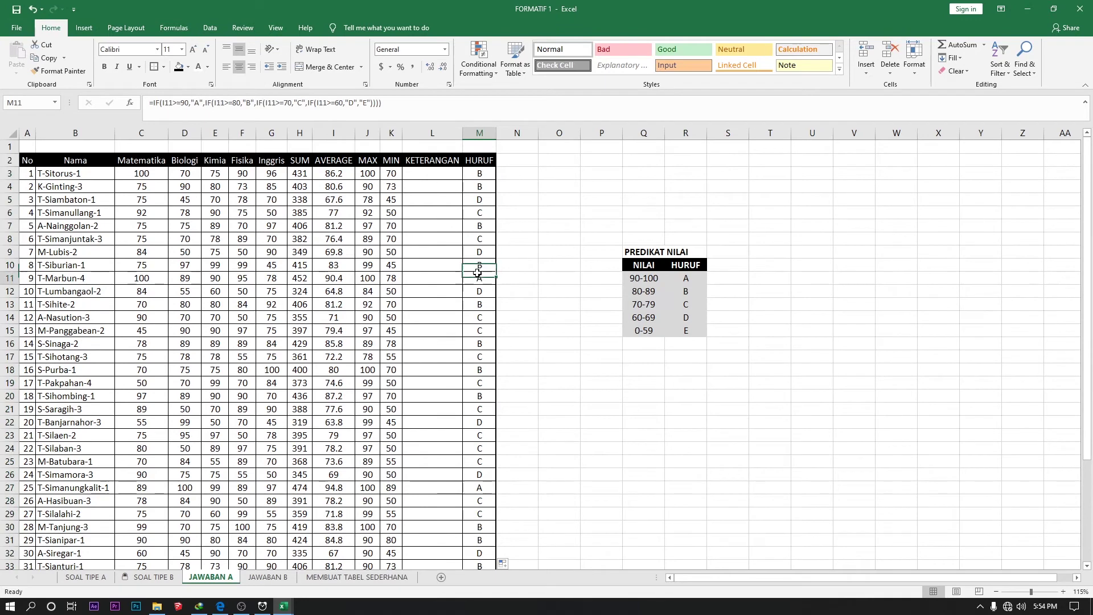
pyautogui.click(329, 278)
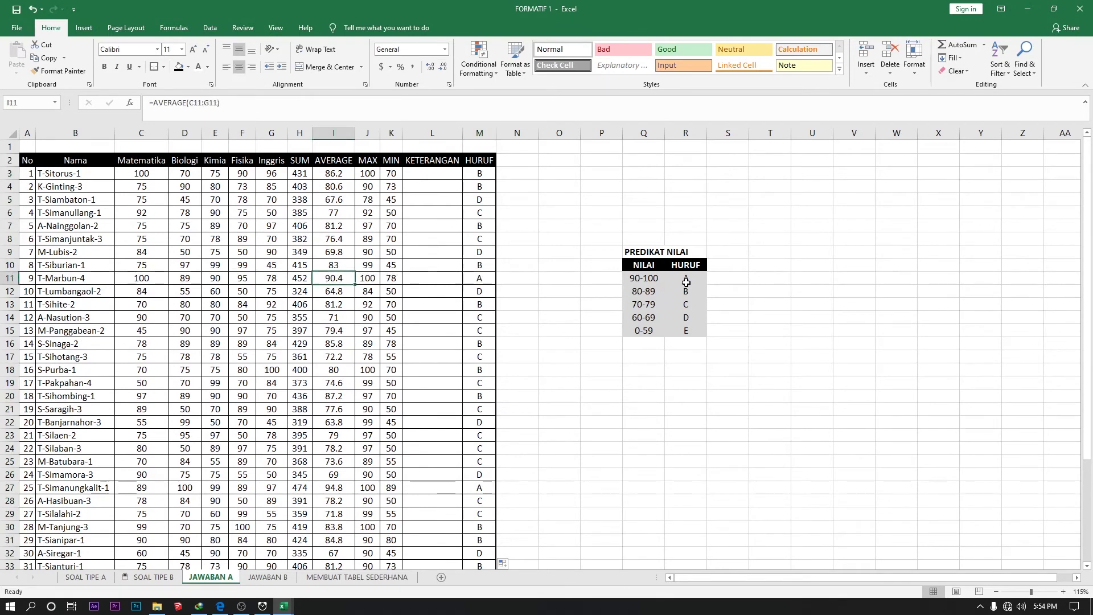
# Step: Undo the fill of the HURUF column and the nested IF formula in M3
pyautogui.scroll(-2, 592, 317)
pyautogui.scroll(-3, 585, 403)
pyautogui.scroll(5, 584, 396)
pyautogui.hotkey('ctrl', 'z')
pyautogui.hotkey('ctrl', 'z')
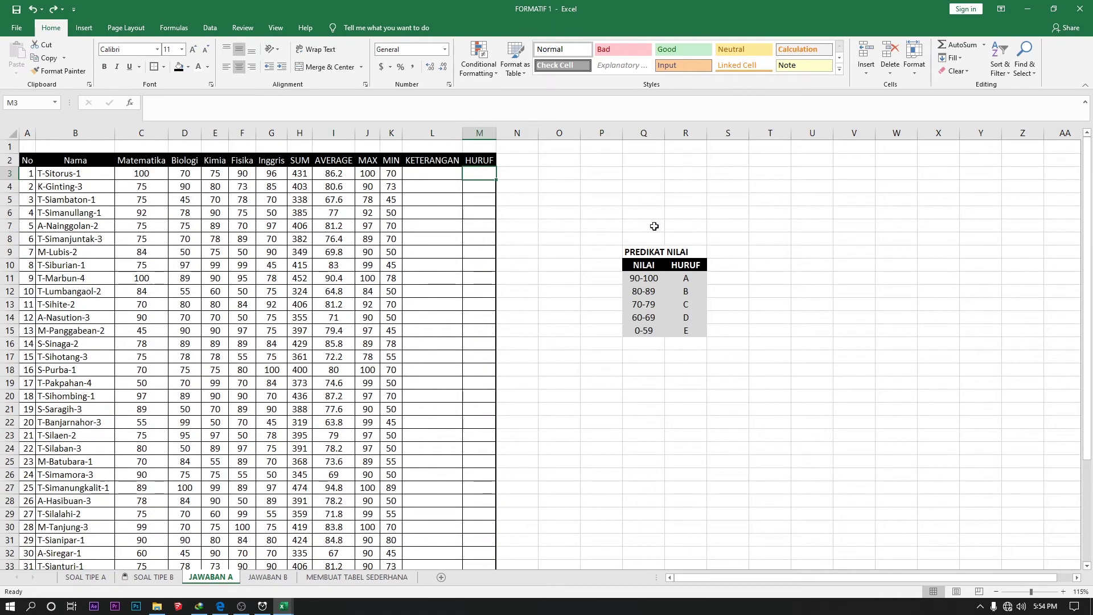
# Step: Insert an IF function in M3 with logical test I3<=59 and value if true E
pyautogui.click(130, 103)
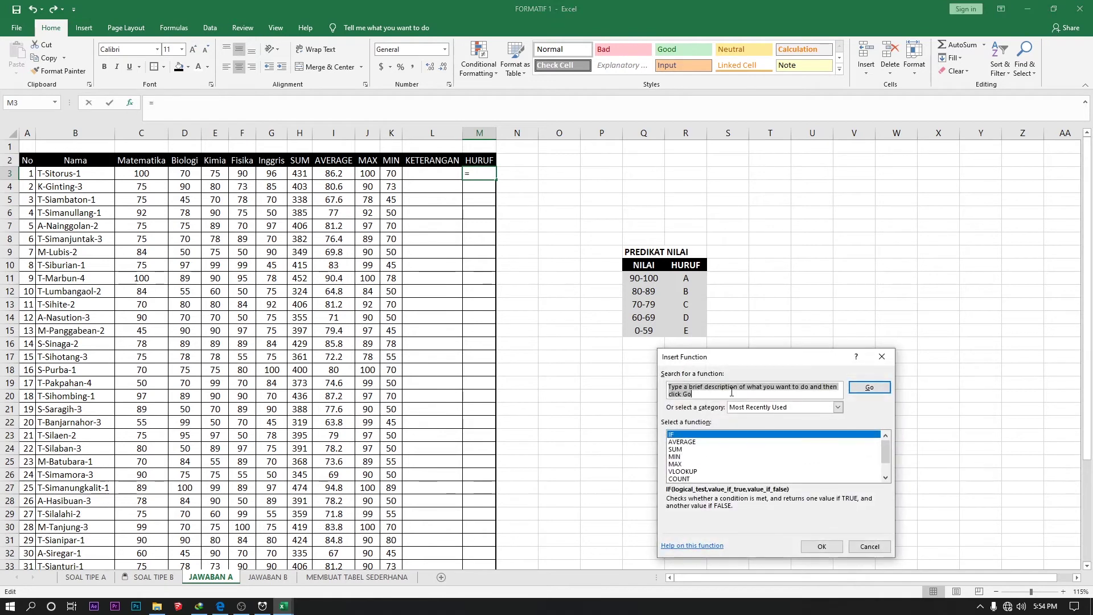
pyautogui.moveTo(752, 362); pyautogui.dragTo(845, 242)
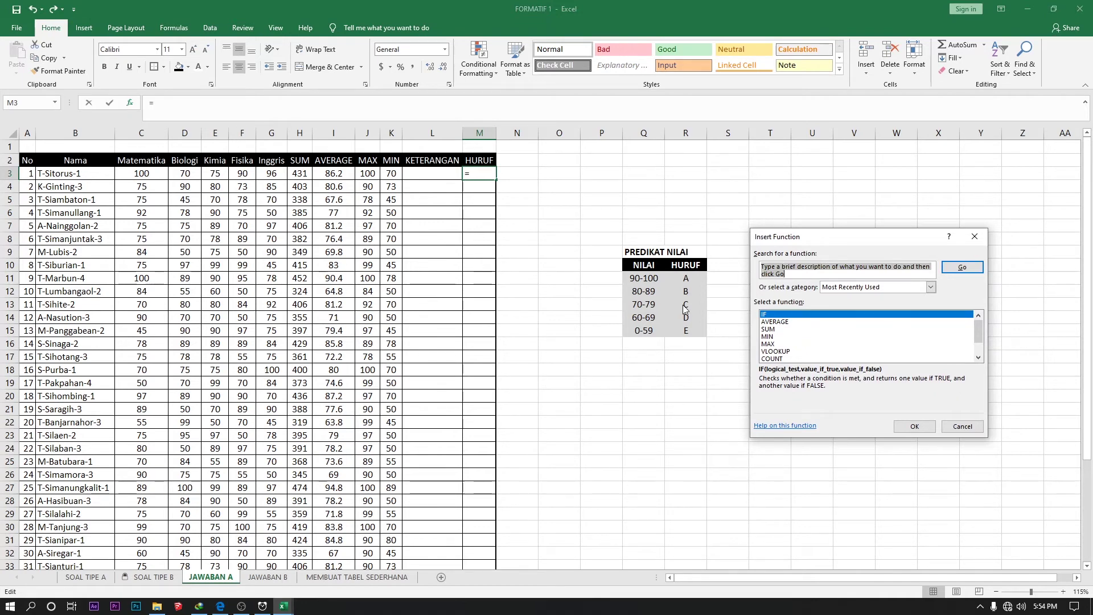
pyautogui.click(915, 427)
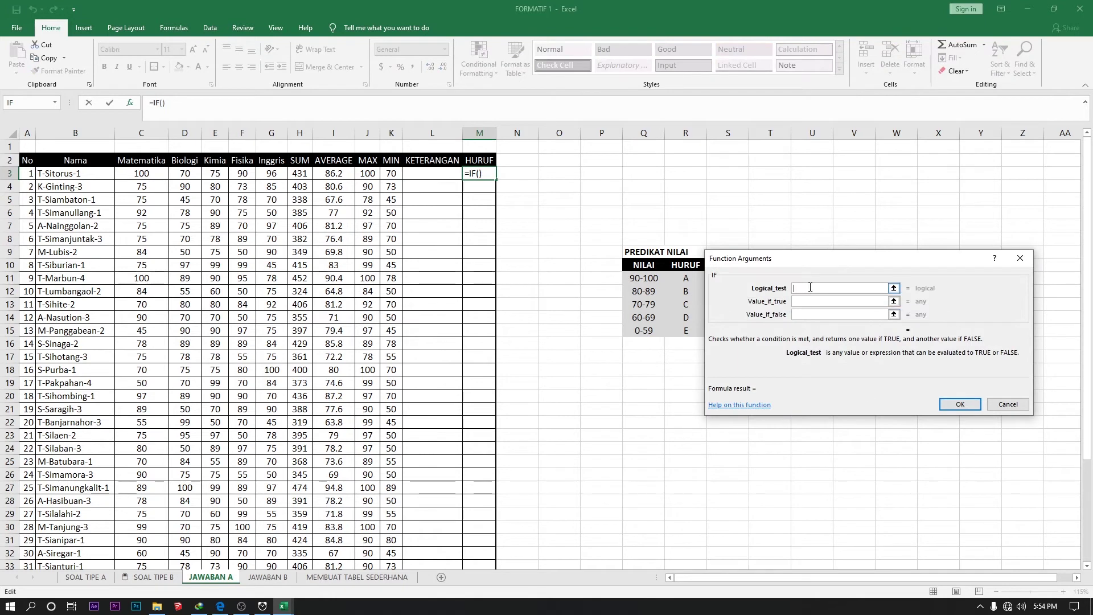
pyautogui.moveTo(808, 263); pyautogui.dragTo(721, 382)
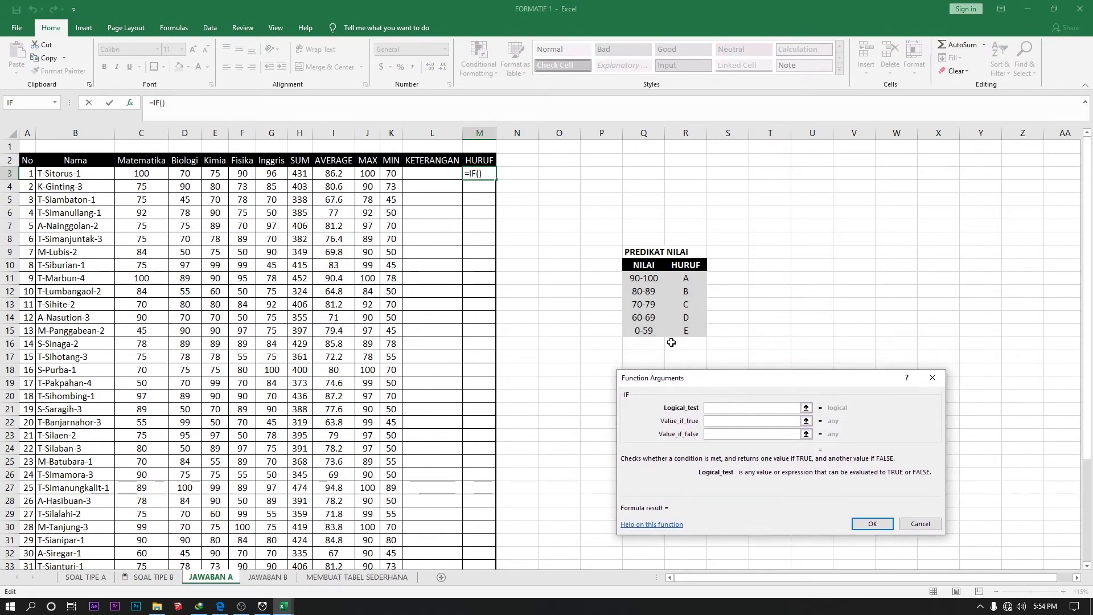
pyautogui.write('I3<=')
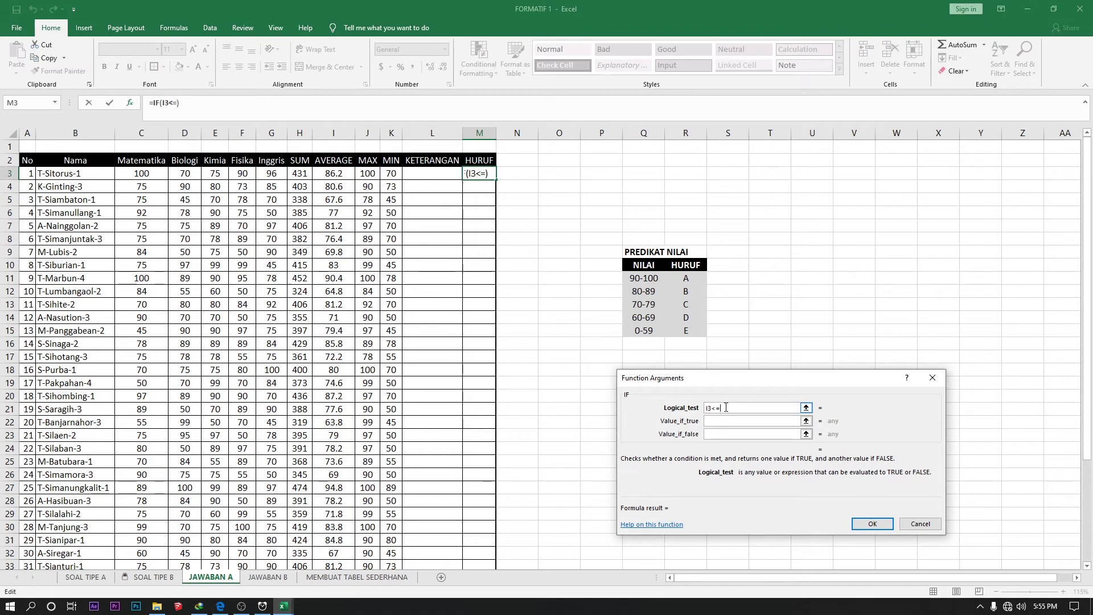
pyautogui.write('59')
pyautogui.click(719, 422)
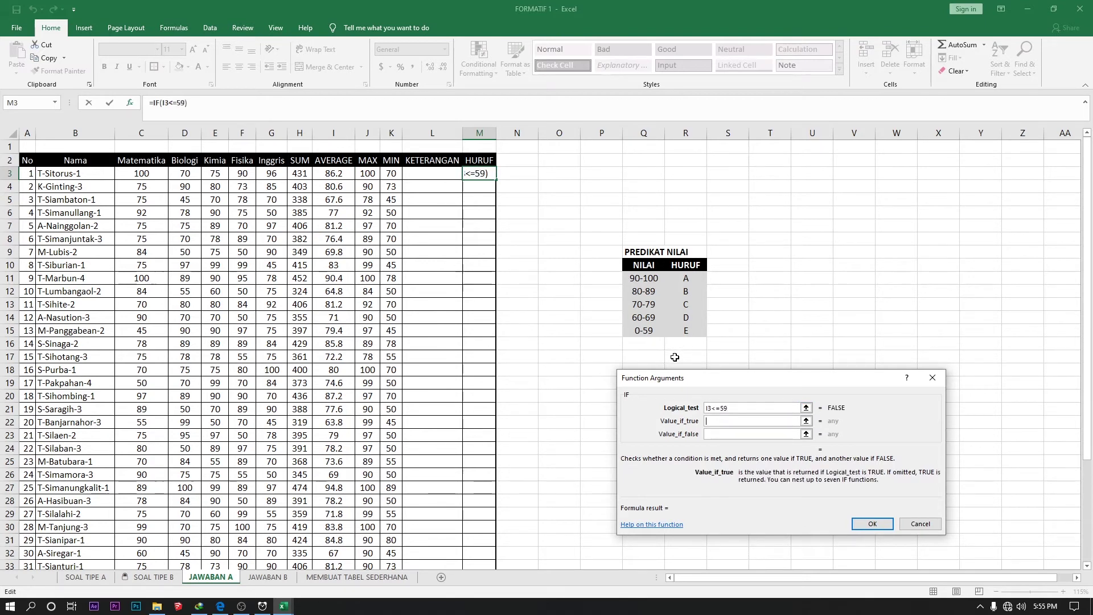
pyautogui.write('E')
# Step: Nest a second IF as the value if false in M3, with logical test I3<=69 and value if true D
pyautogui.click(730, 433)
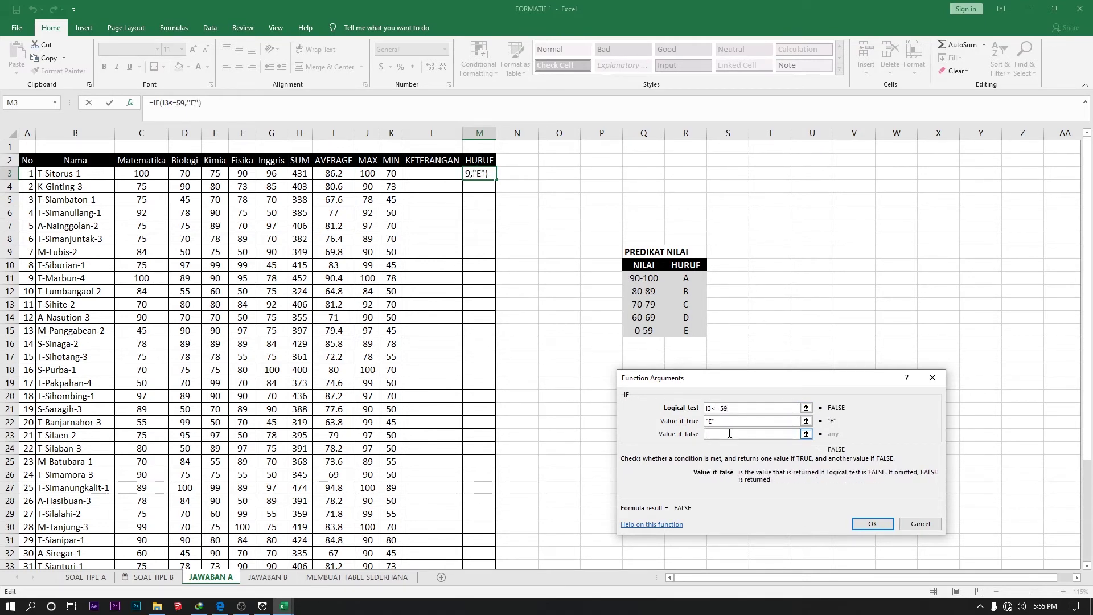
pyautogui.click(54, 102)
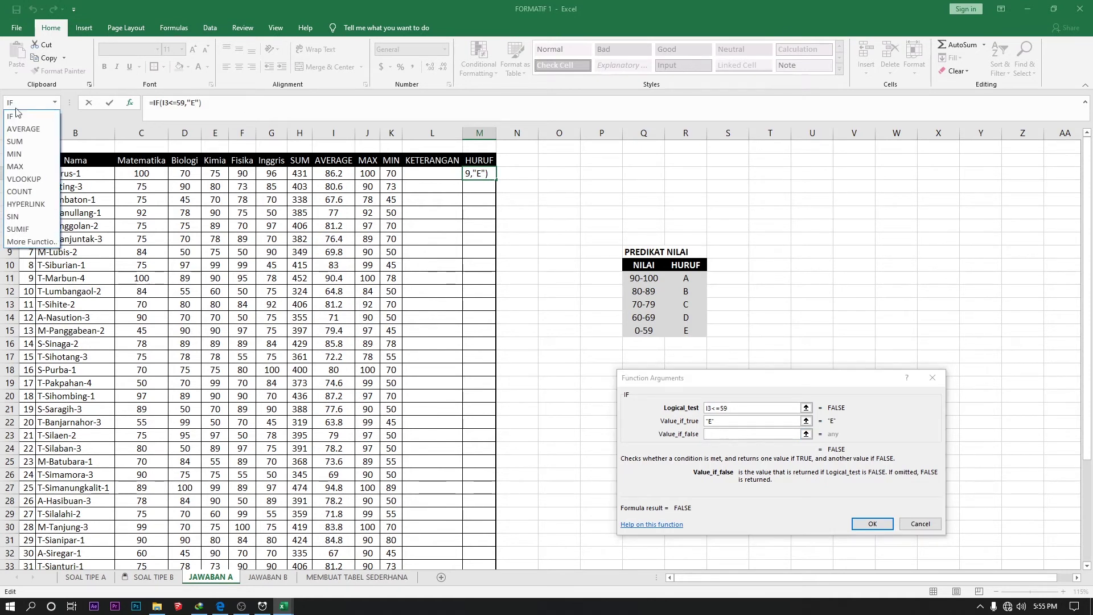
pyautogui.click(24, 120)
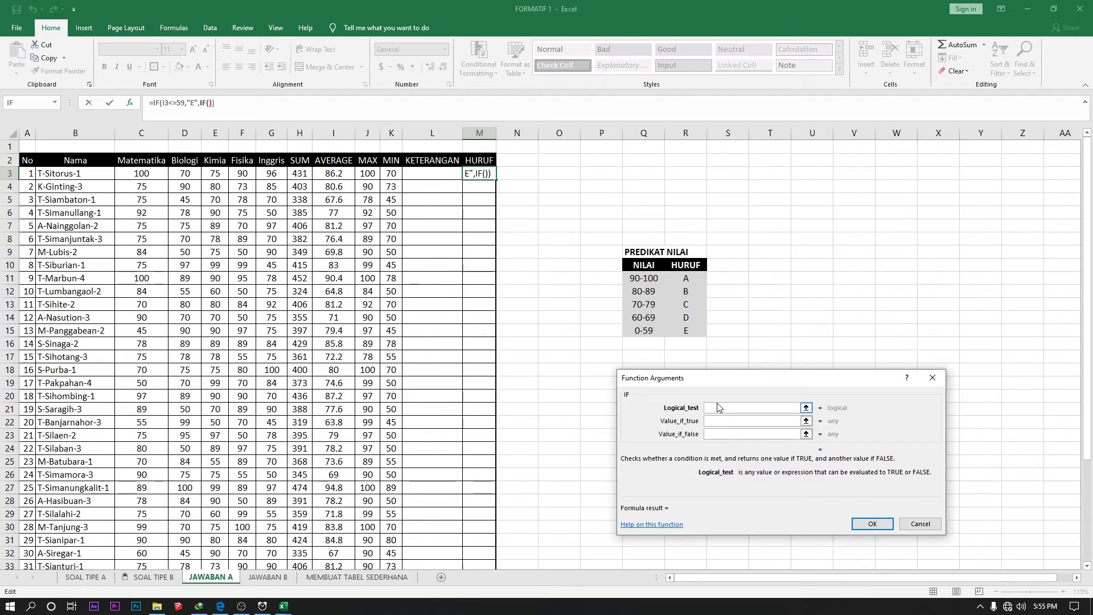
pyautogui.click(334, 174)
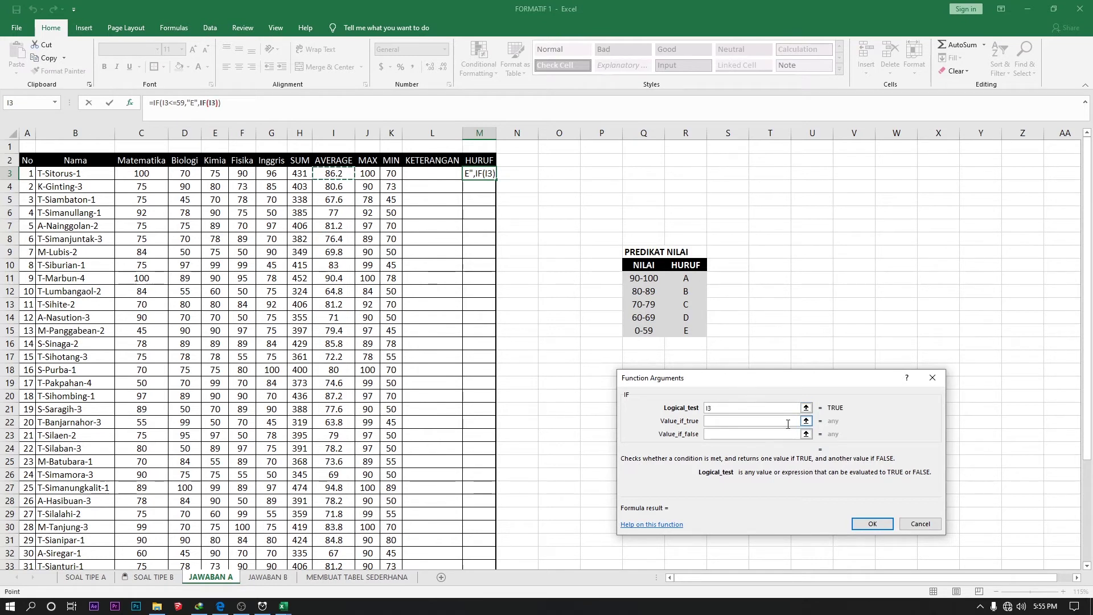
pyautogui.write('<=')
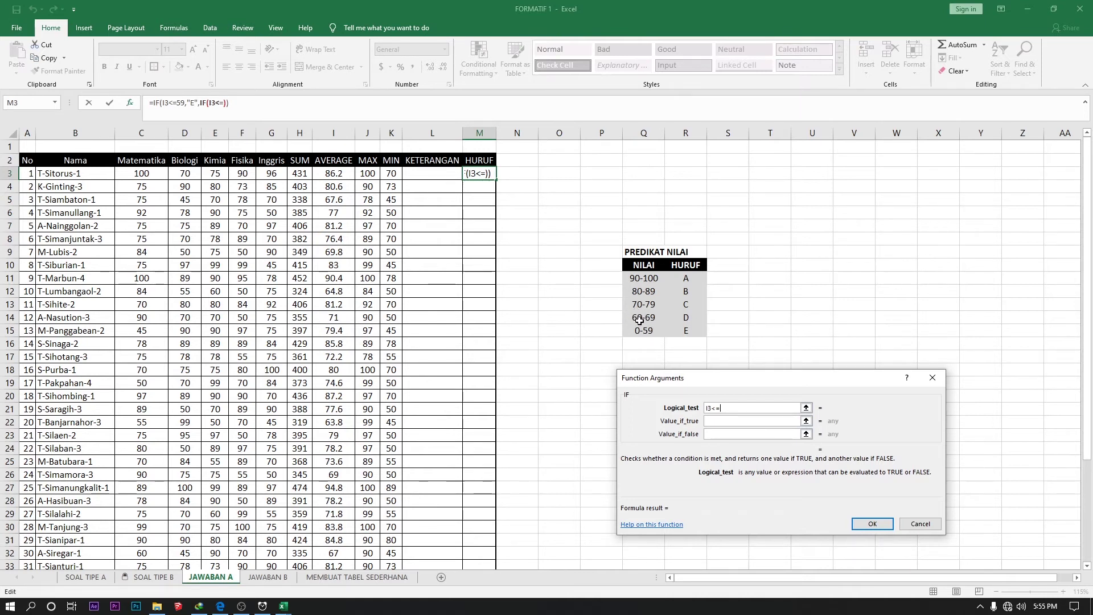
pyautogui.write('69')
pyautogui.press('Tab')
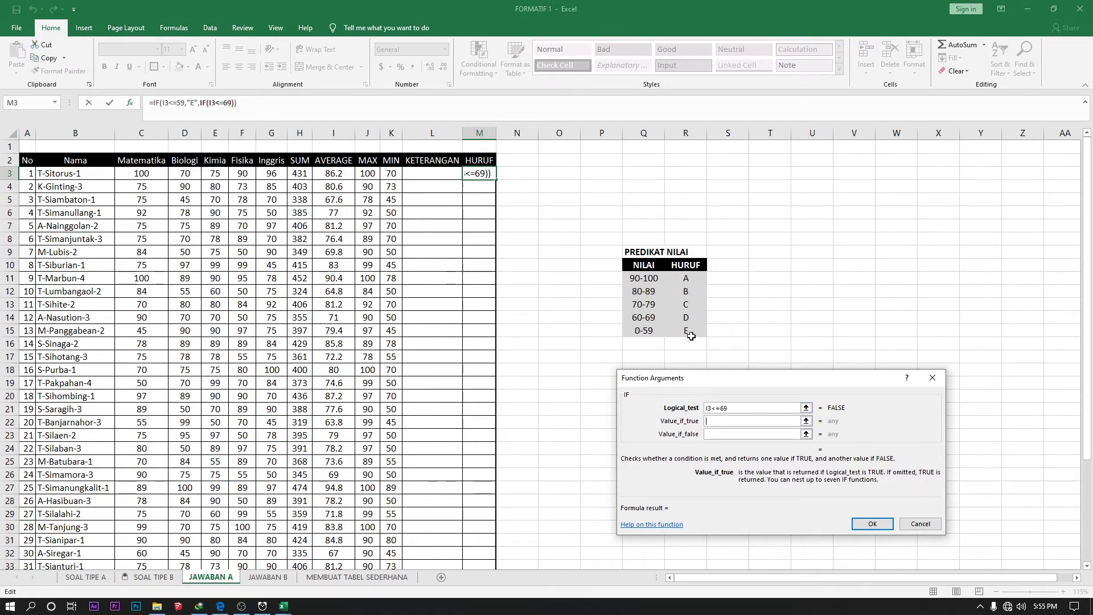
pyautogui.write('D')
# Step: Nest a third IF as the second's value if false, with logical test I3<=79 and value if true C
pyautogui.click(722, 435)
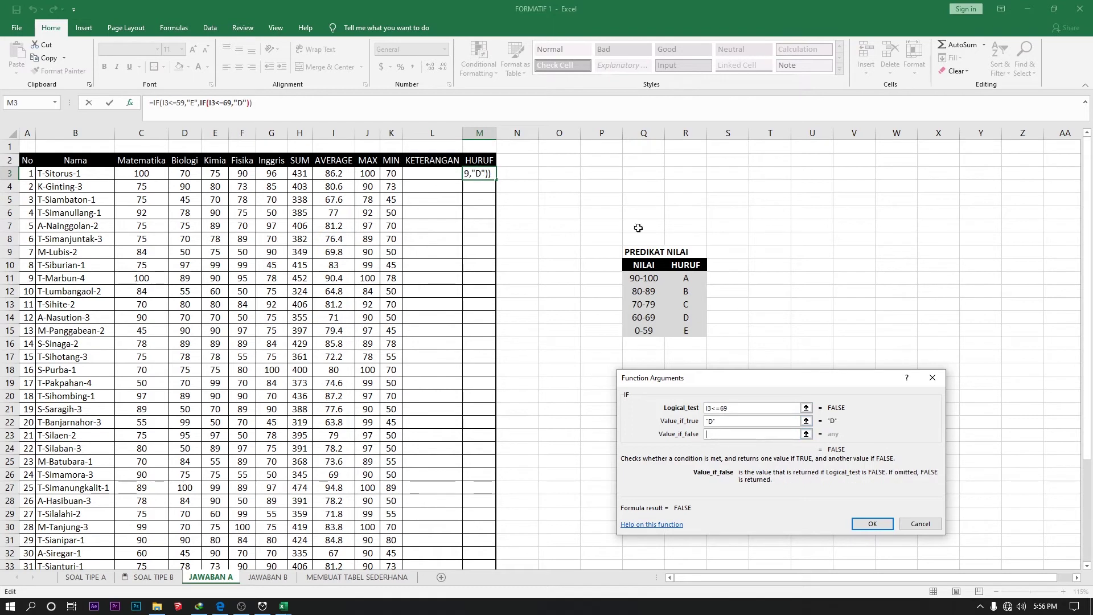
pyautogui.click(54, 103)
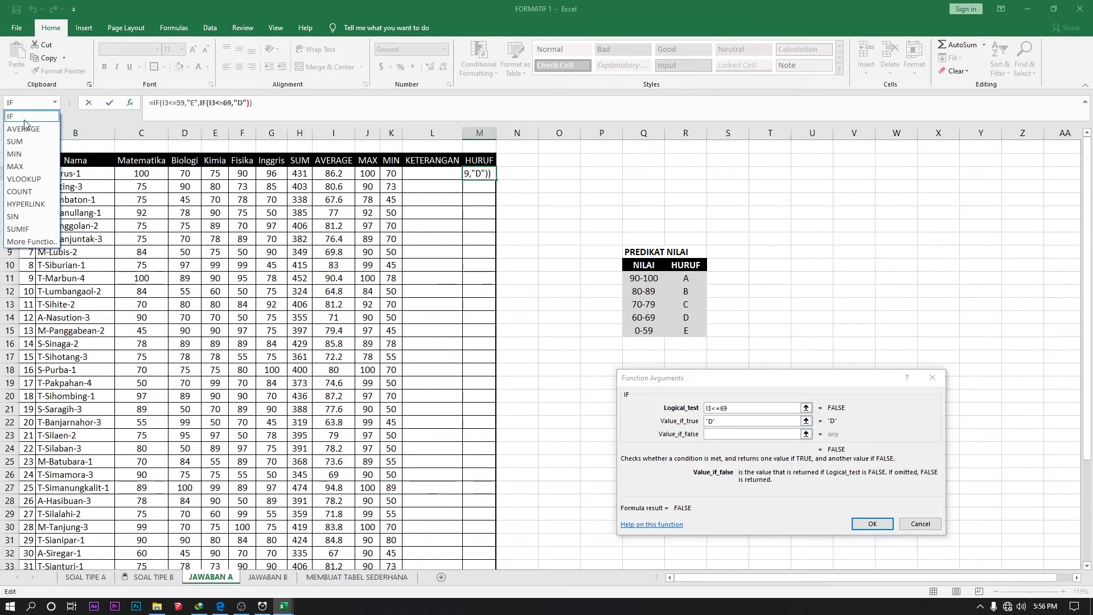
pyautogui.click(17, 114)
pyautogui.click(334, 171)
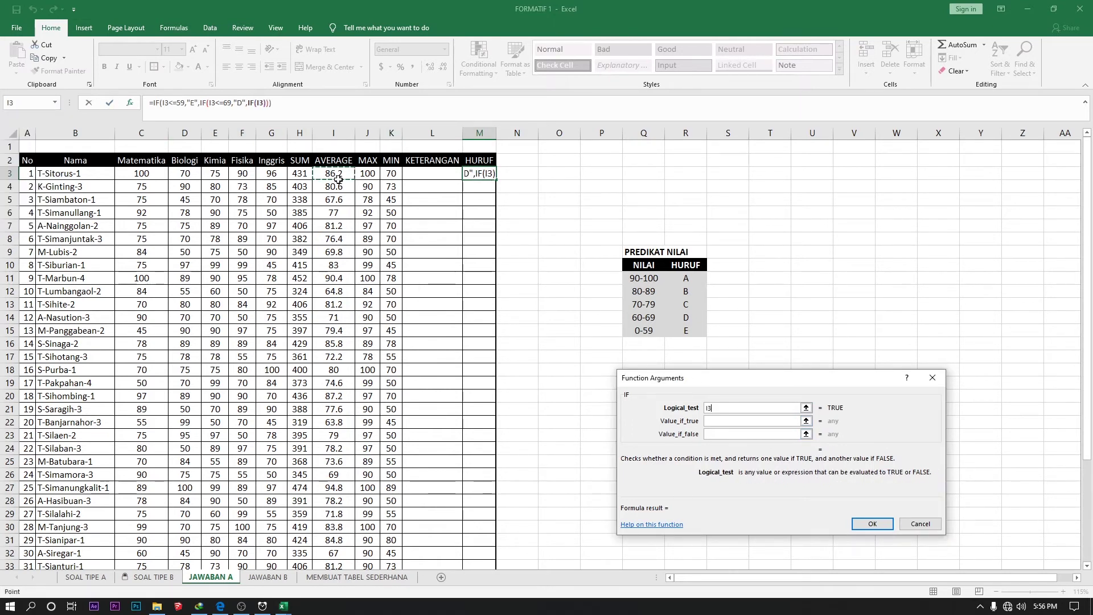
pyautogui.write('<=')
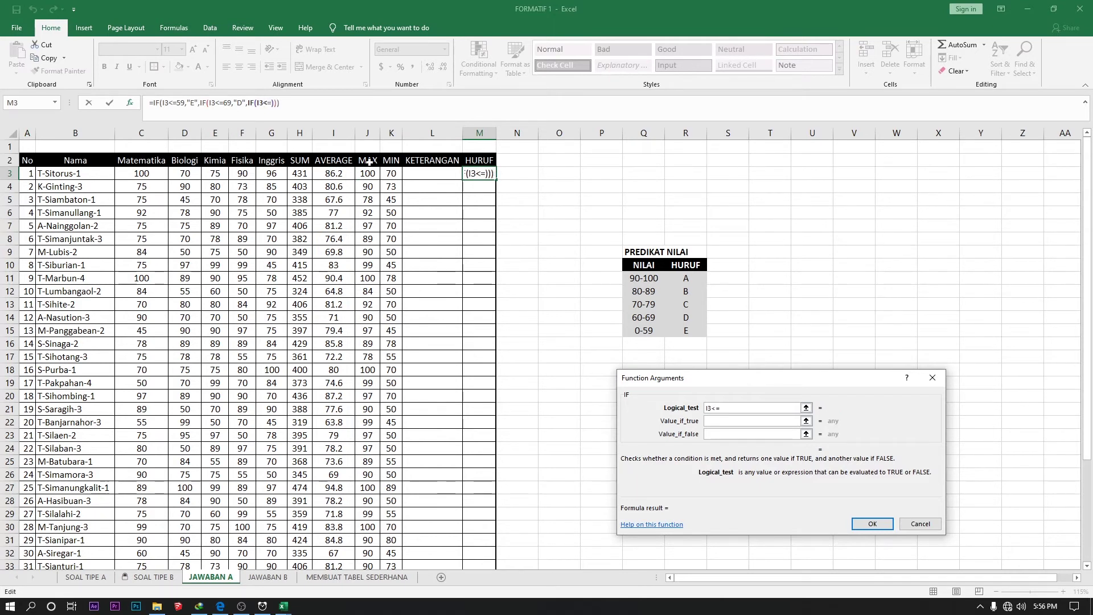
pyautogui.write('79')
pyautogui.press('Tab')
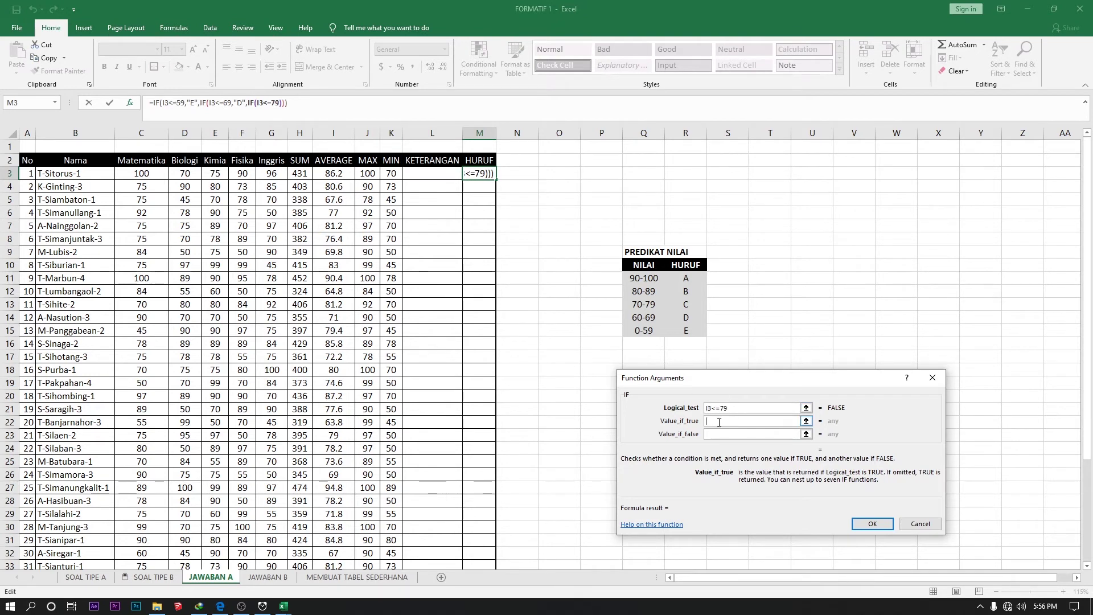
pyautogui.write('C')
# Step: Nest a fourth IF as the third's value if false in M3, with logical test I3<=89 and value if true B
pyautogui.click(716, 435)
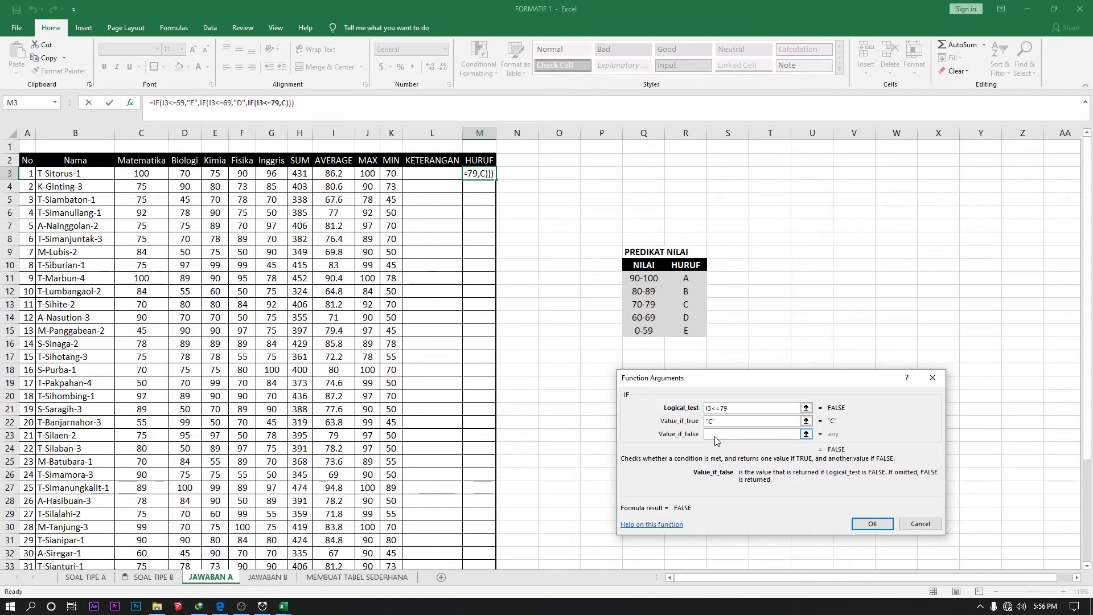
pyautogui.click(55, 102)
pyautogui.click(28, 113)
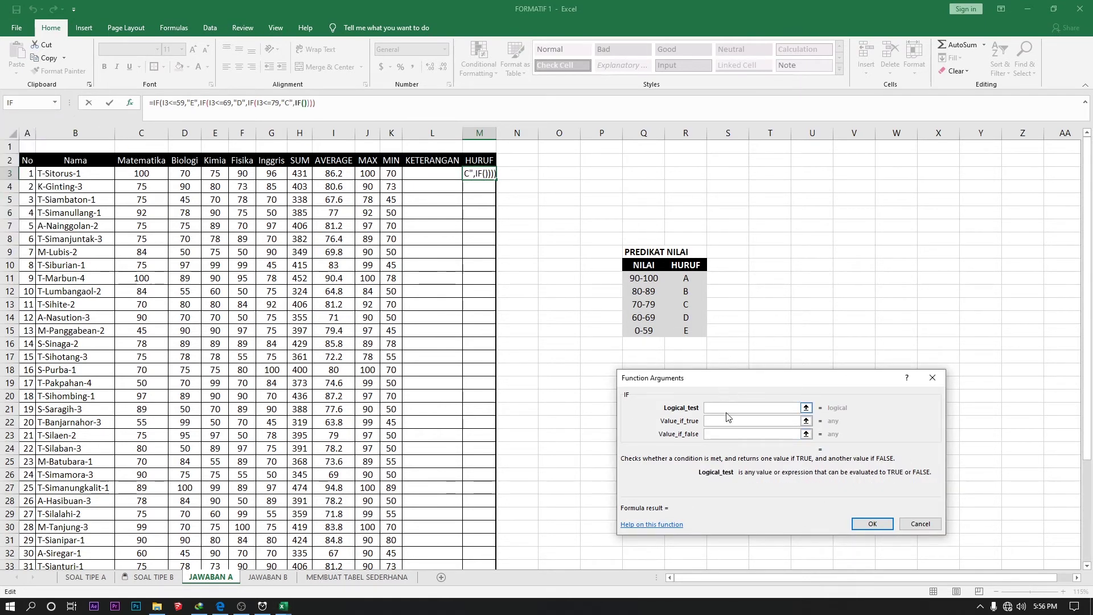
pyautogui.click(353, 178)
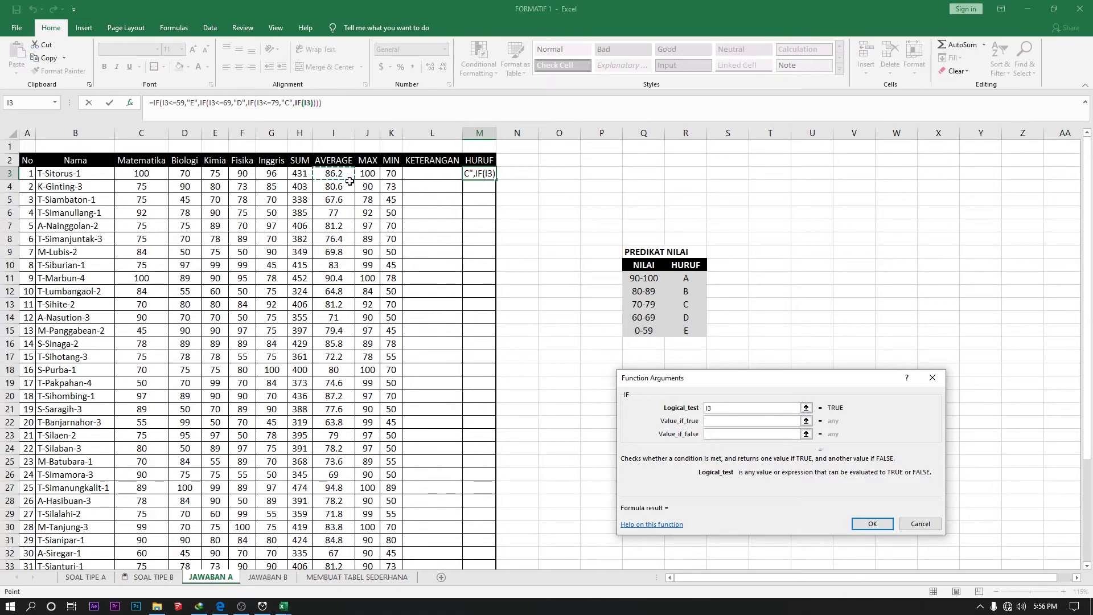
pyautogui.write('<=')
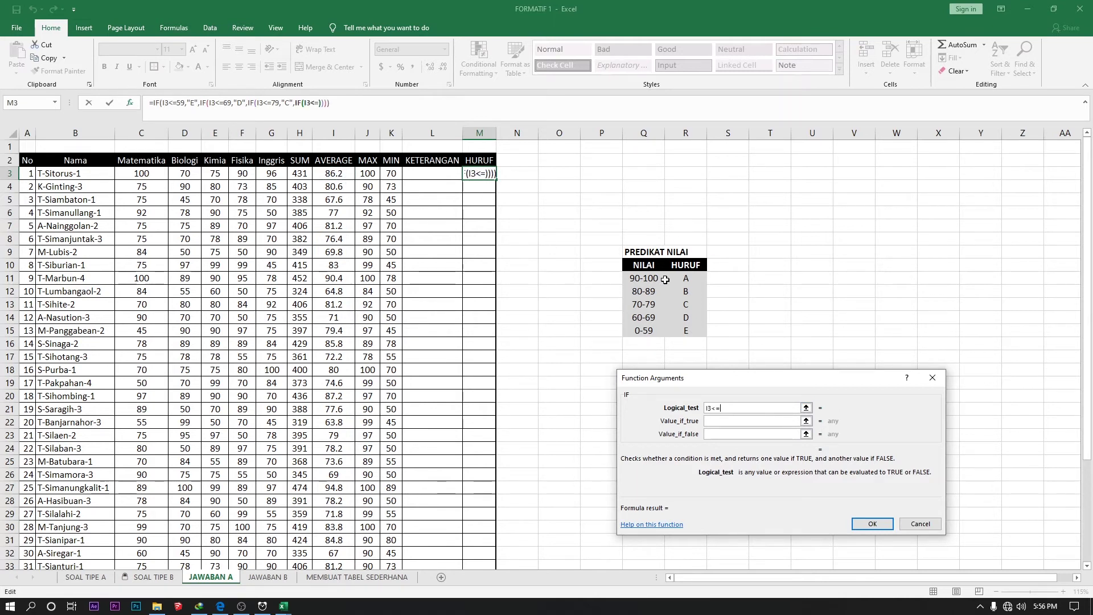
pyautogui.write('89')
pyautogui.click(744, 421)
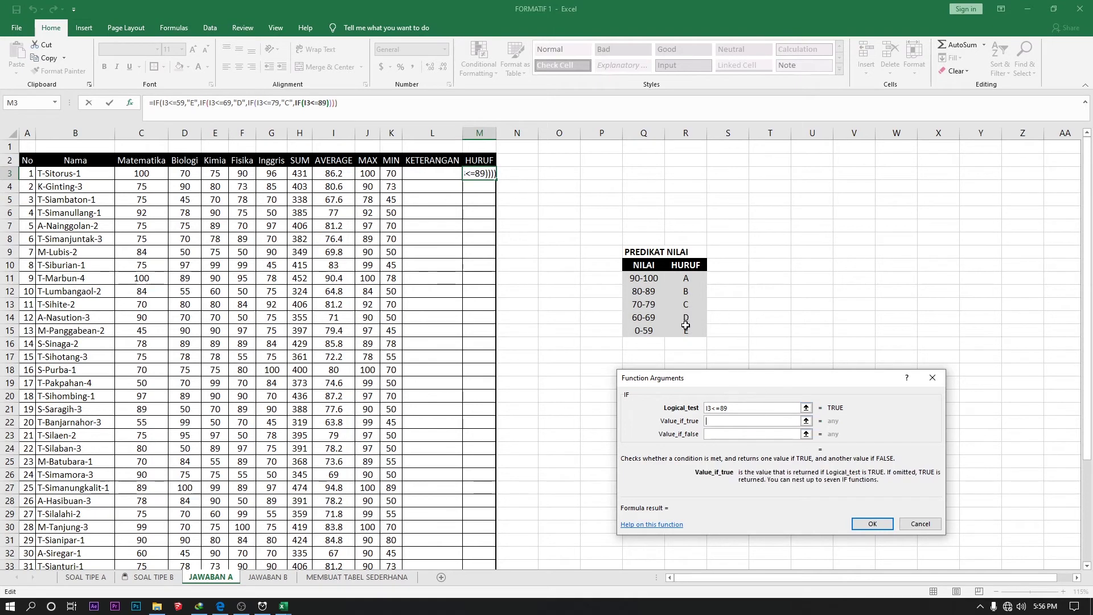
pyautogui.write('B')
# Step: Nest a fifth IF as the fourth's value if false, with logical test I3<=100 and value if true A, and complete the formula
pyautogui.click(722, 434)
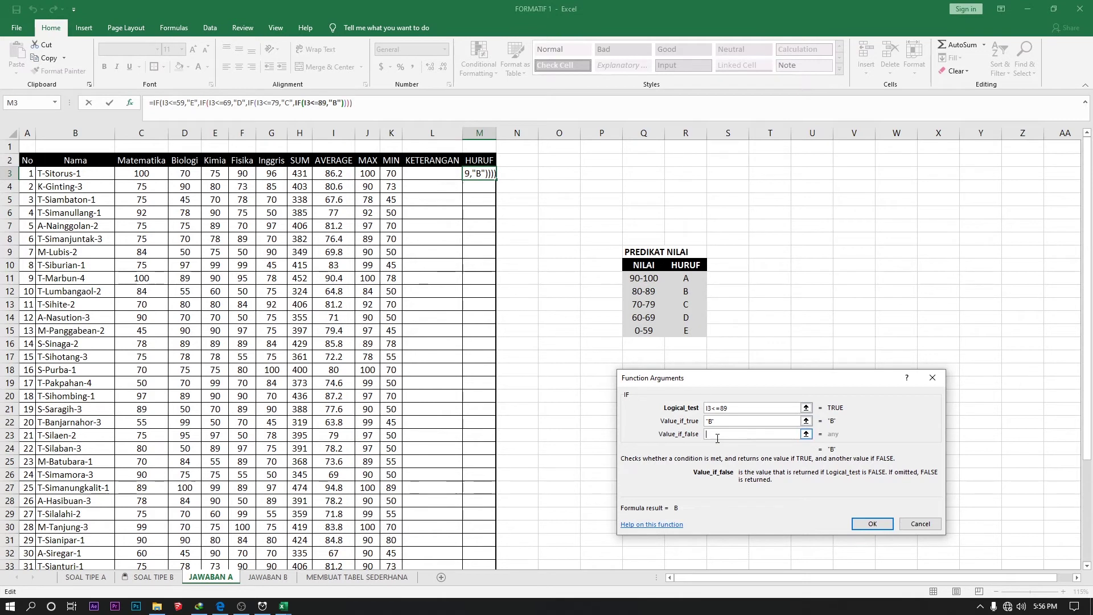
pyautogui.click(53, 103)
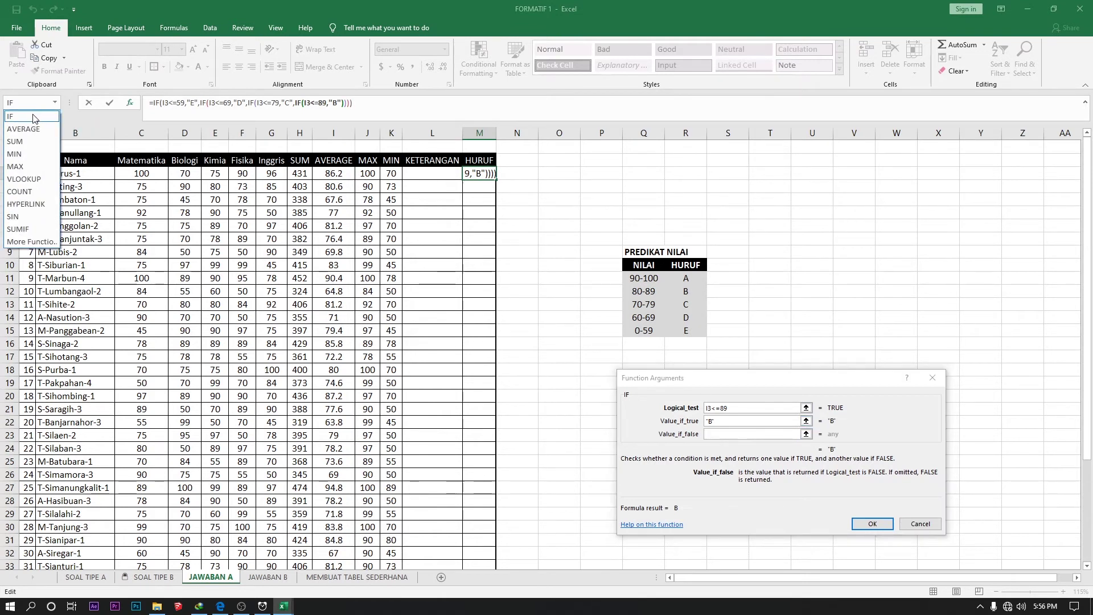
pyautogui.click(37, 116)
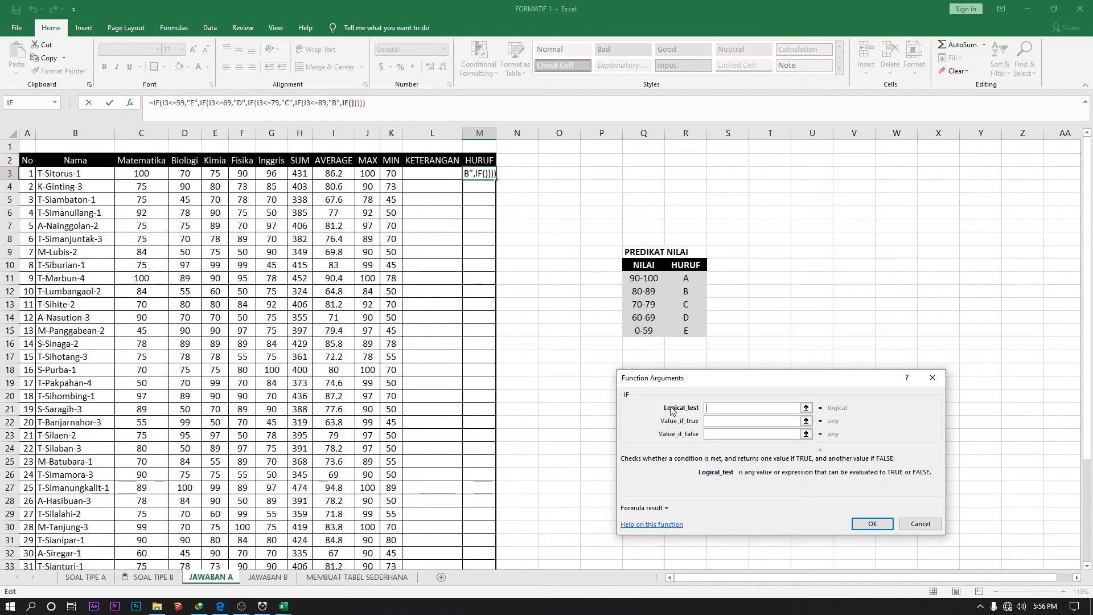
pyautogui.click(350, 172)
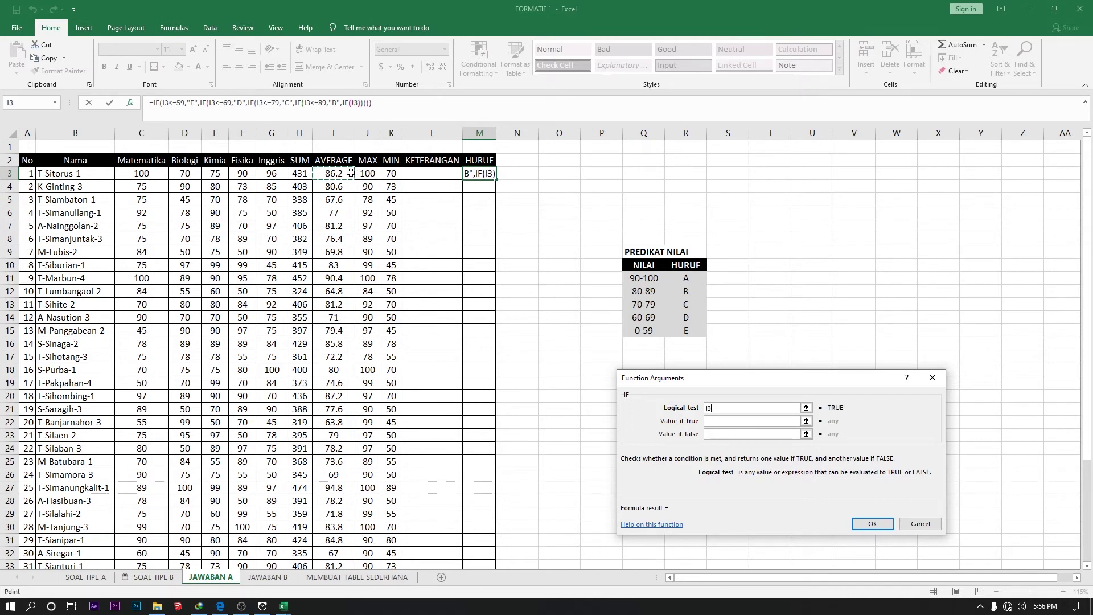
pyautogui.write('<=100')
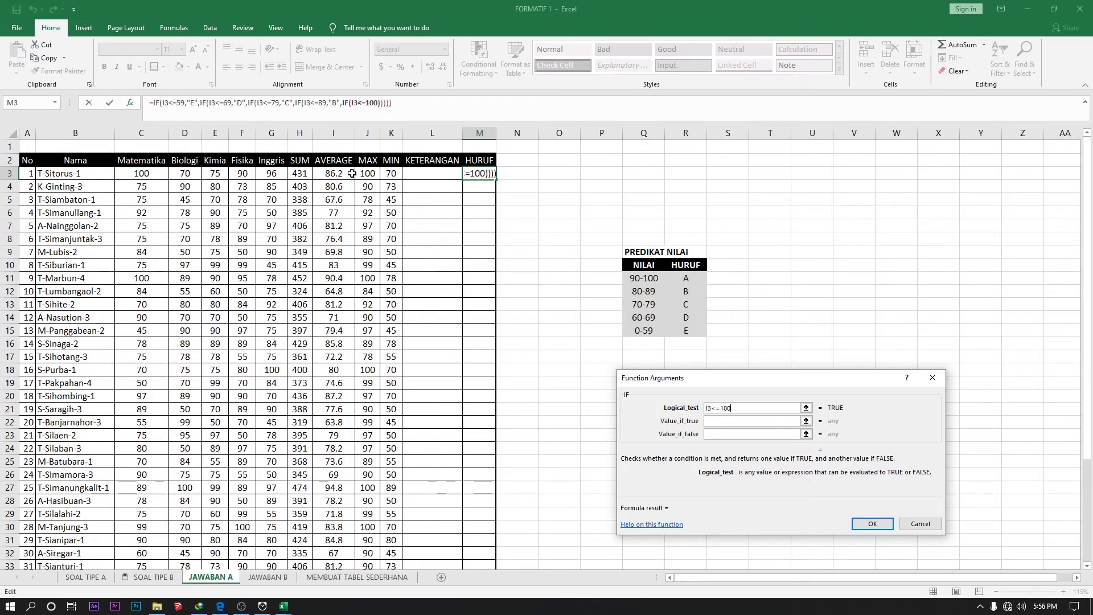
pyautogui.click(721, 421)
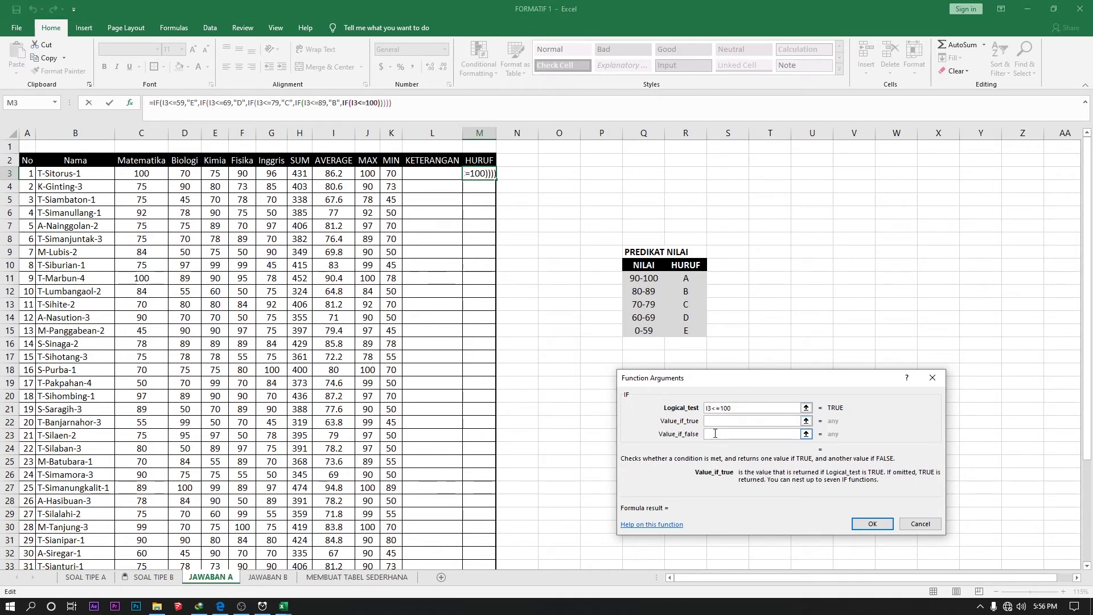
pyautogui.write('A')
pyautogui.click(729, 435)
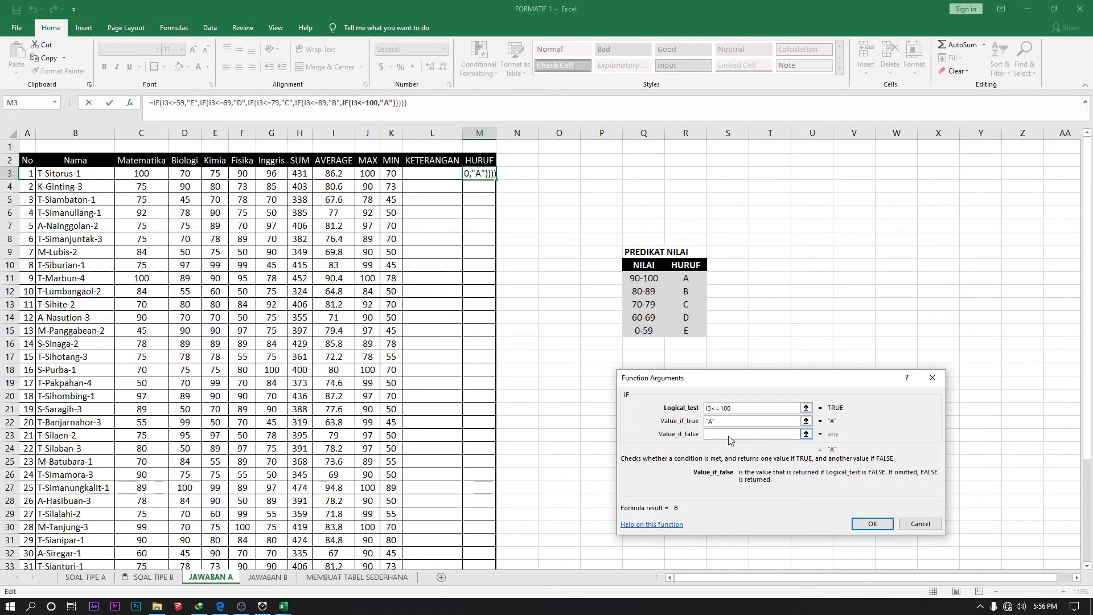
pyautogui.click(872, 522)
# Step: Fill the nested IF formula from M3 down the HURUF column to row 42
pyautogui.moveTo(496, 183); pyautogui.dragTo(489, 540)
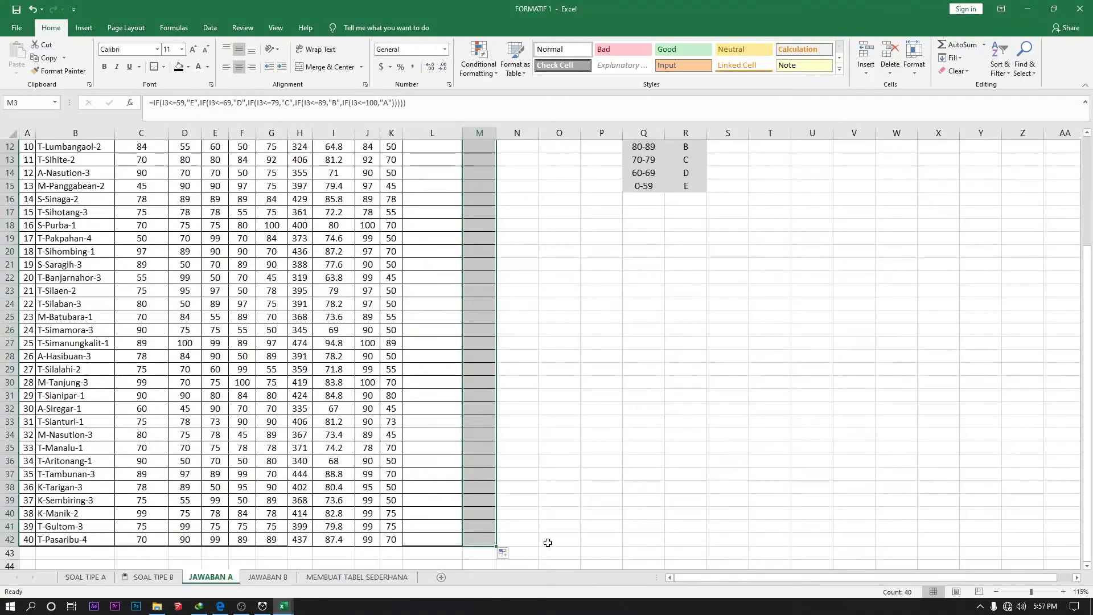
pyautogui.scroll(1, 549, 496)
pyautogui.scroll(3, 549, 496)
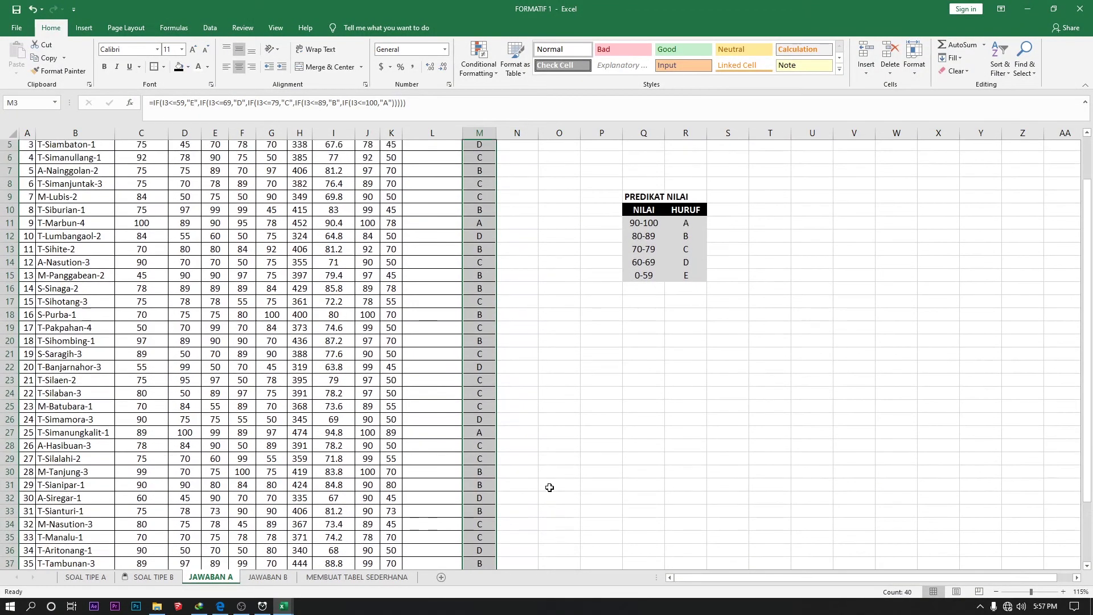
pyautogui.click(544, 398)
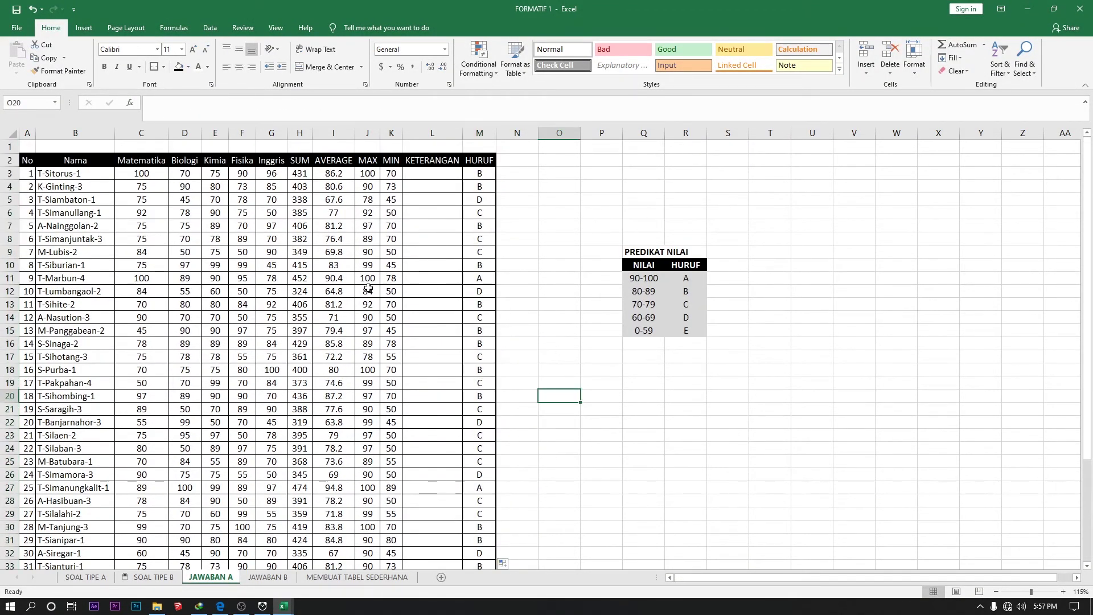
# Step: Check the AVERAGE values and HURUF grades against the score ranges in the PREDIKAT NILAI table
pyautogui.click(331, 279)
pyautogui.click(340, 241)
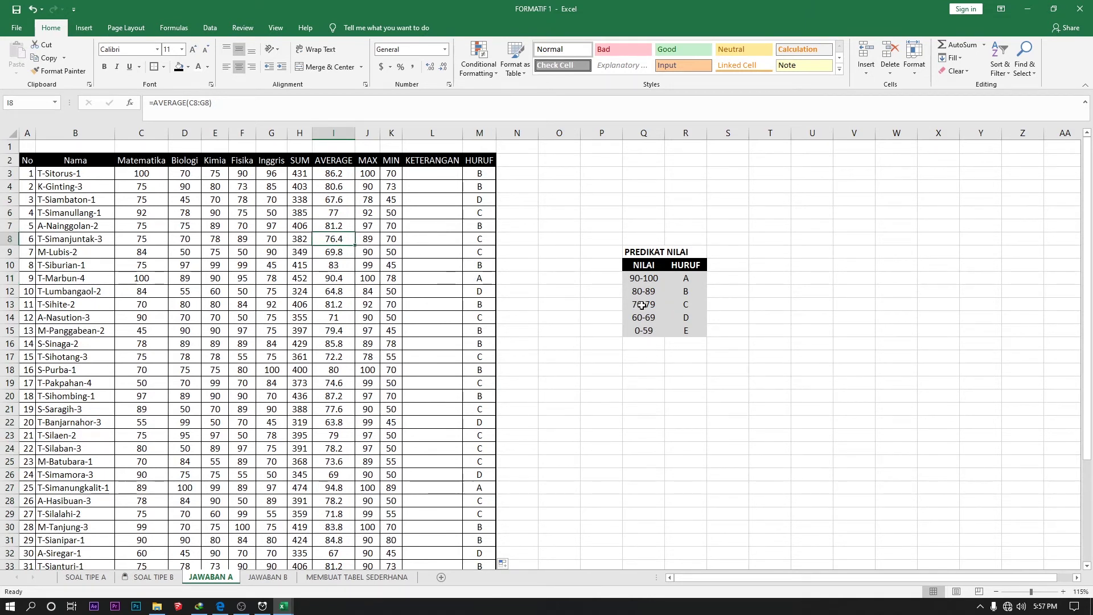
pyautogui.click(489, 178)
pyautogui.scroll(-5, 524, 290)
pyautogui.scroll(3, 626, 284)
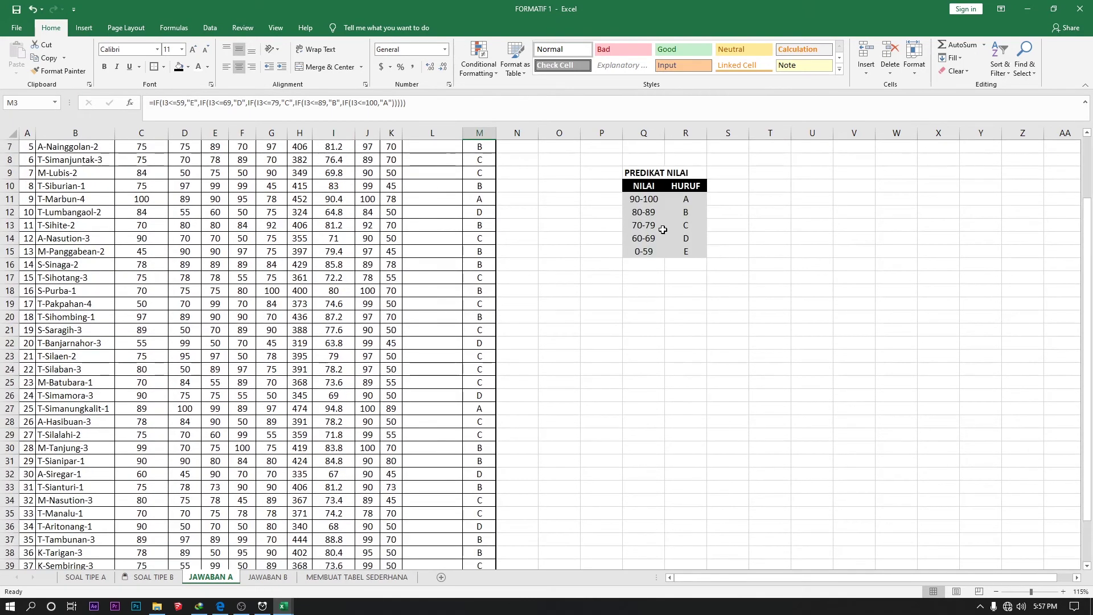
pyautogui.scroll(3, 662, 229)
pyautogui.click(672, 250)
pyautogui.click(647, 240)
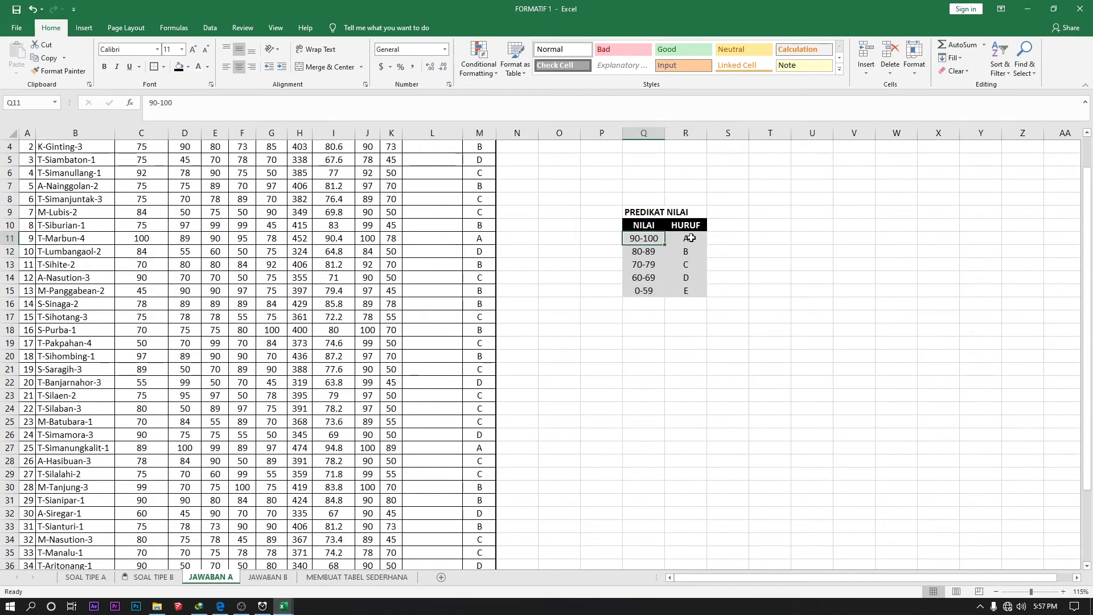
pyautogui.click(690, 238)
pyautogui.click(653, 239)
pyautogui.click(691, 239)
pyautogui.click(653, 239)
pyautogui.click(686, 238)
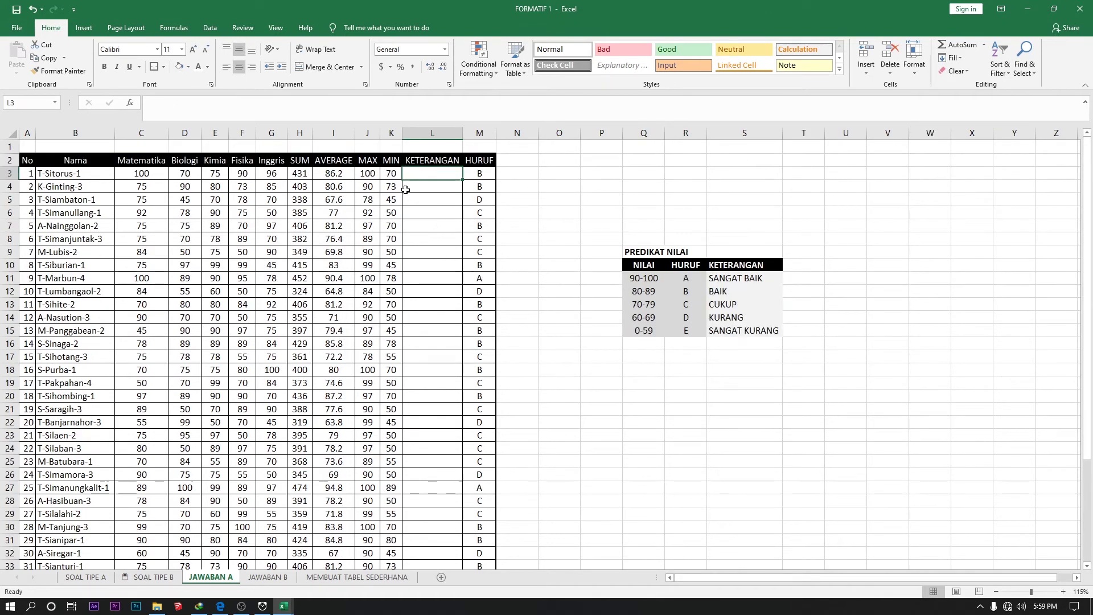
# Step: Insert an IF function in L3 with logical test I3>=90 and value if true SANGAT BAIK
pyautogui.click(130, 104)
pyautogui.click(824, 545)
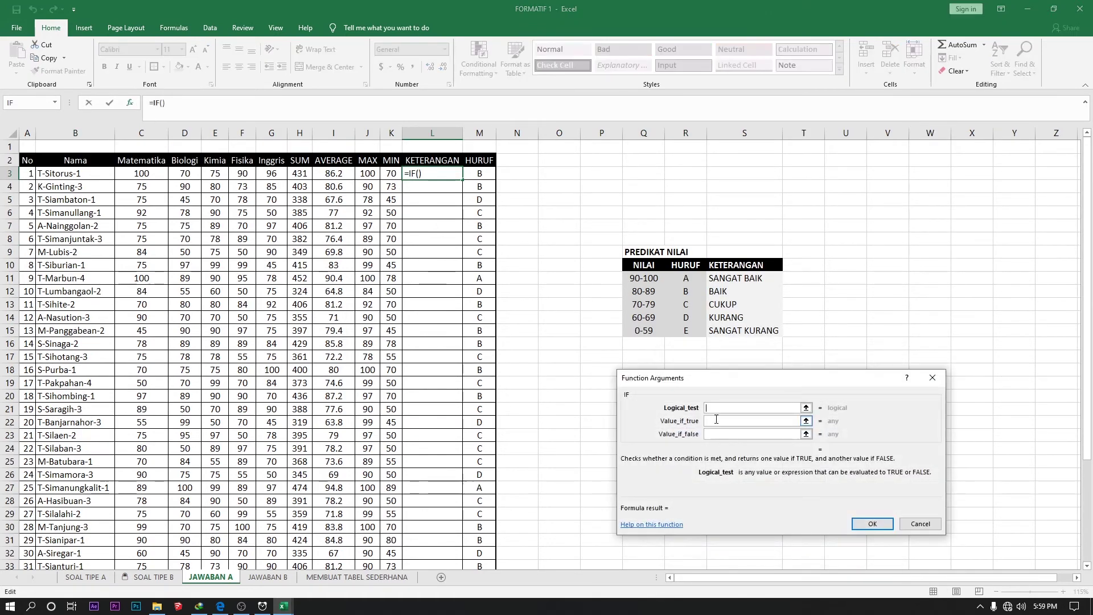
pyautogui.moveTo(723, 380); pyautogui.dragTo(721, 395)
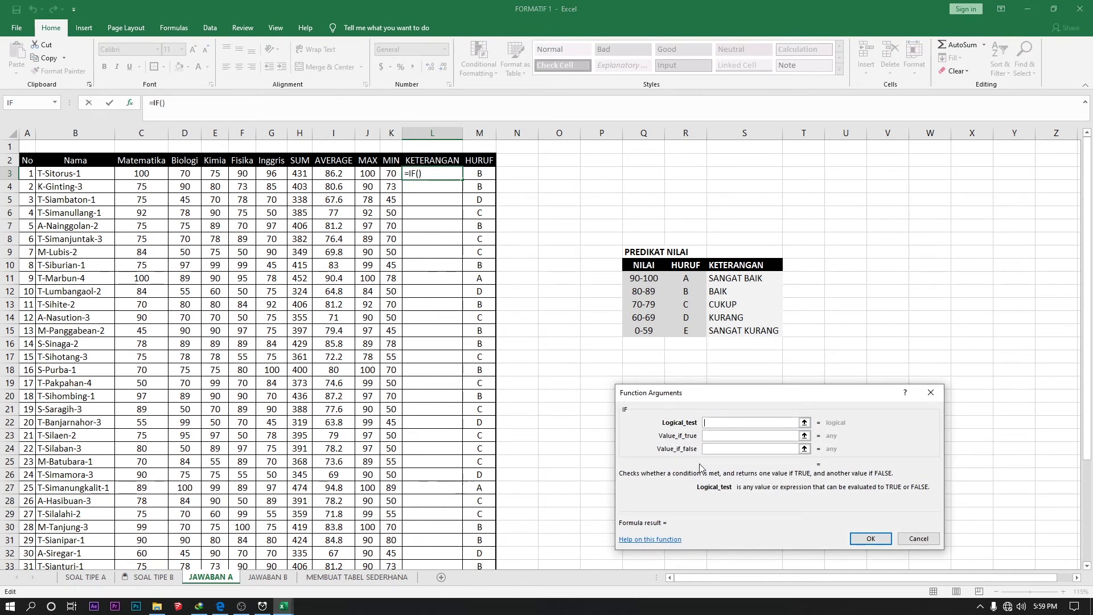
pyautogui.write('I3>=90')
pyautogui.click(733, 438)
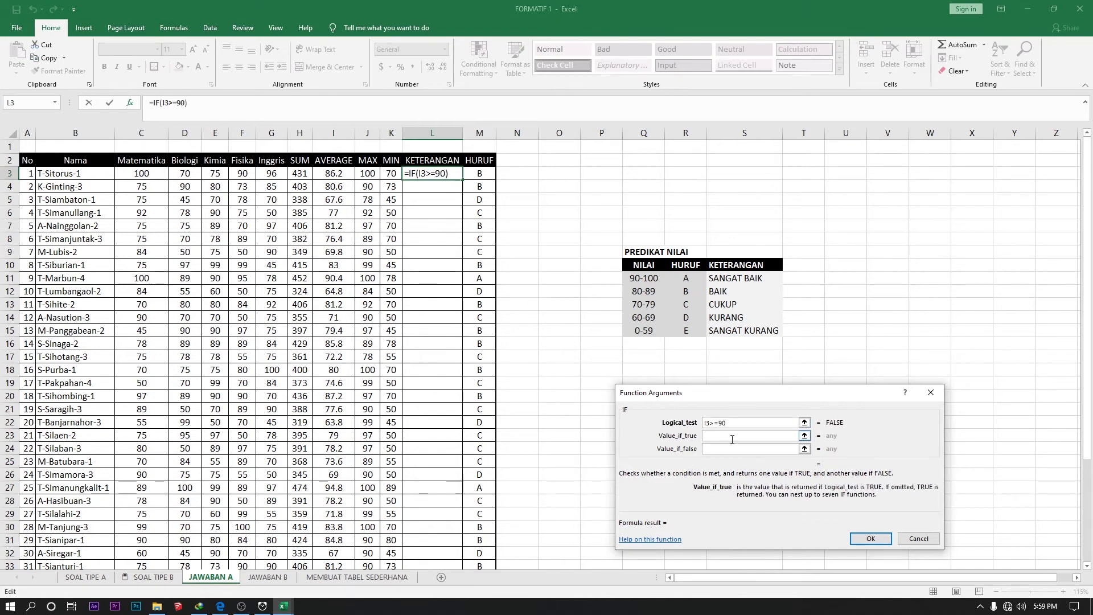
pyautogui.write('SANGAT BAIK')
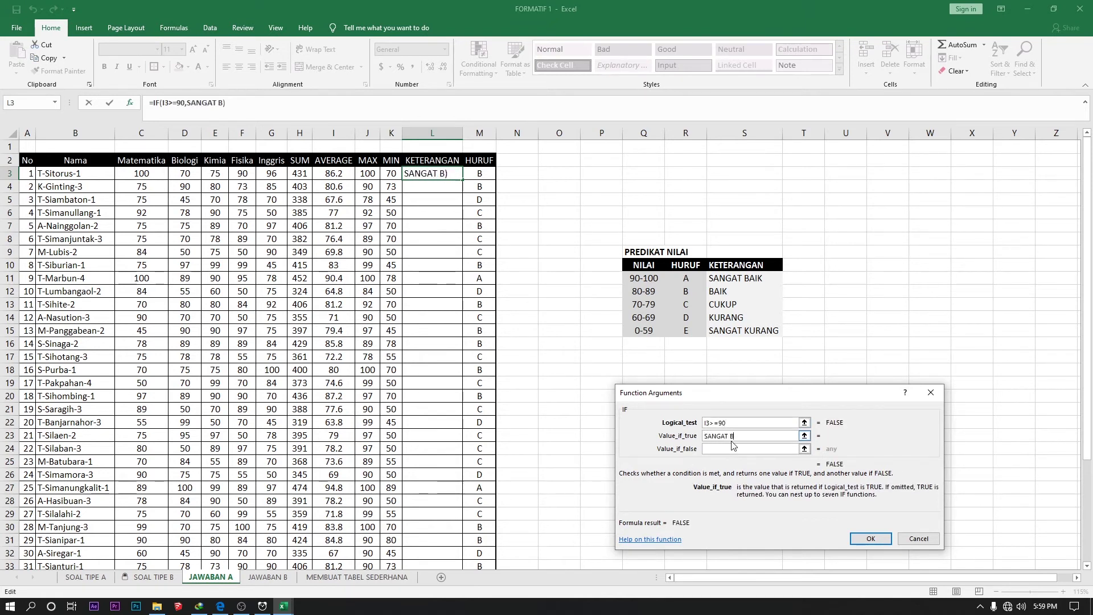
# Step: Nest a second IF as the value if false in L3, with logical test I3>=80 and value if true BAIK
pyautogui.click(733, 448)
pyautogui.click(55, 102)
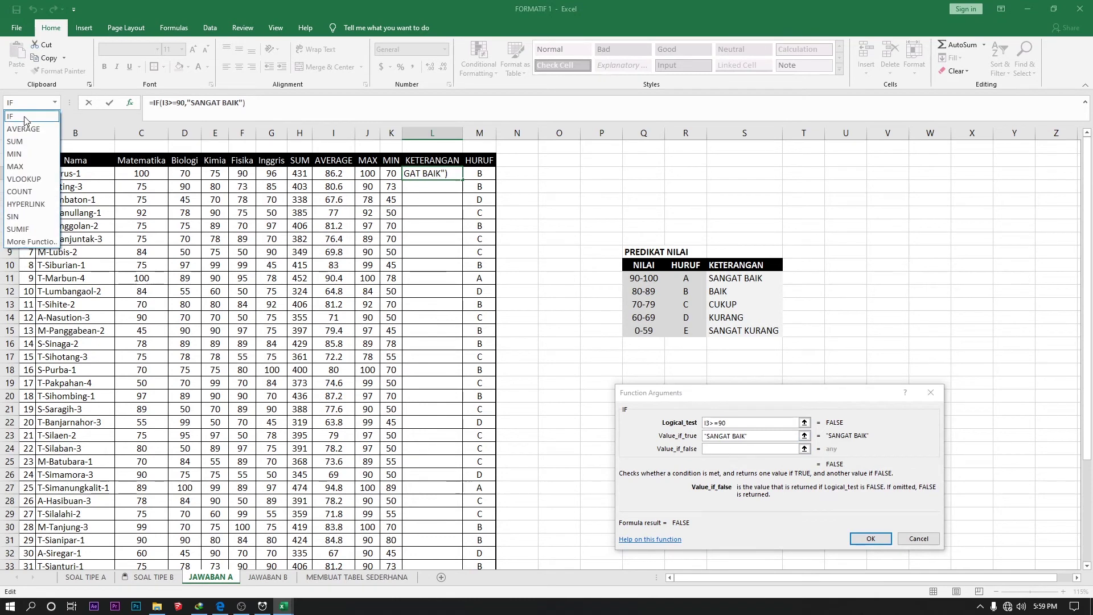
pyautogui.click(9, 116)
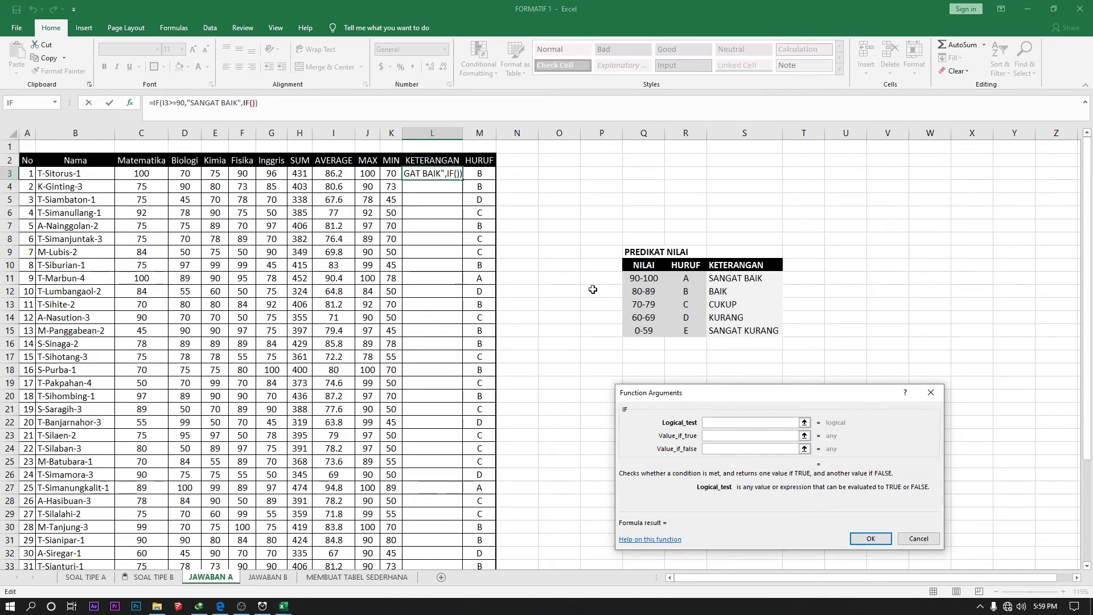
pyautogui.click(348, 174)
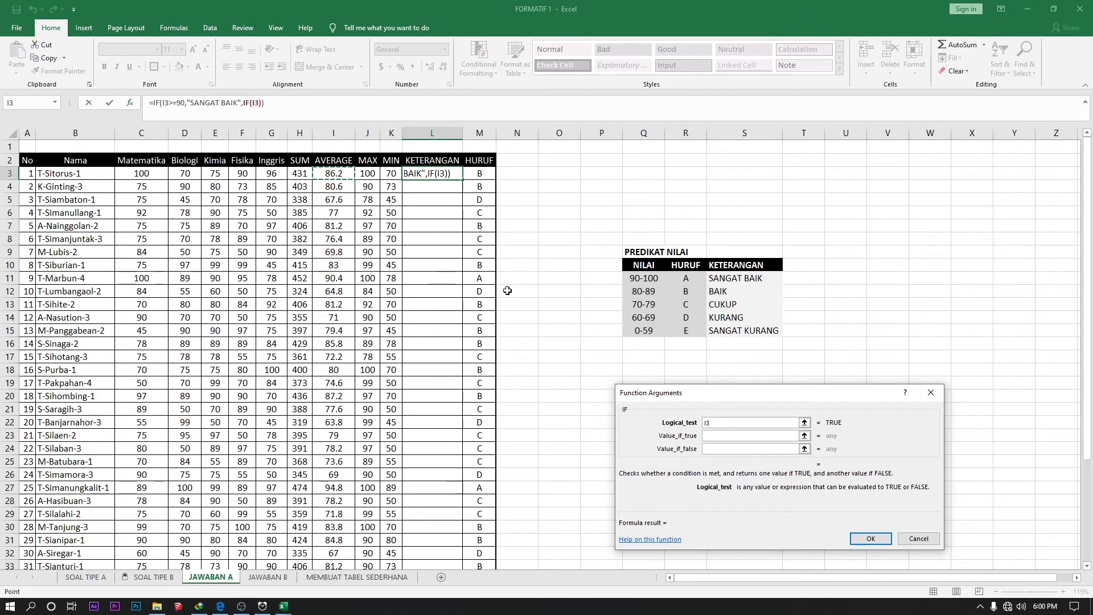
pyautogui.write('>=80')
pyautogui.click(721, 436)
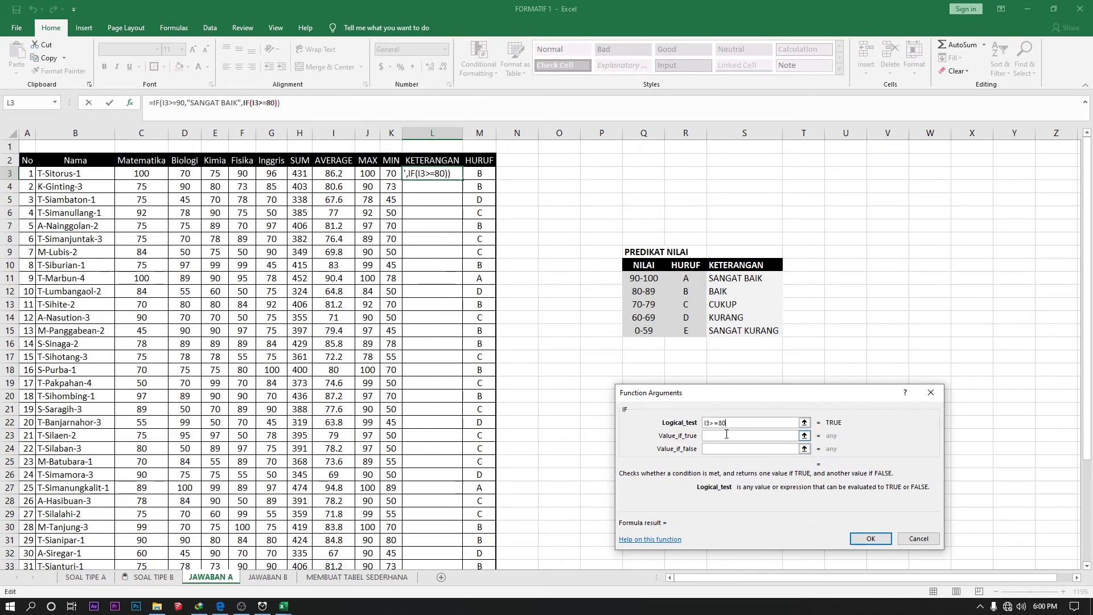
pyautogui.click(720, 423)
pyautogui.click(727, 435)
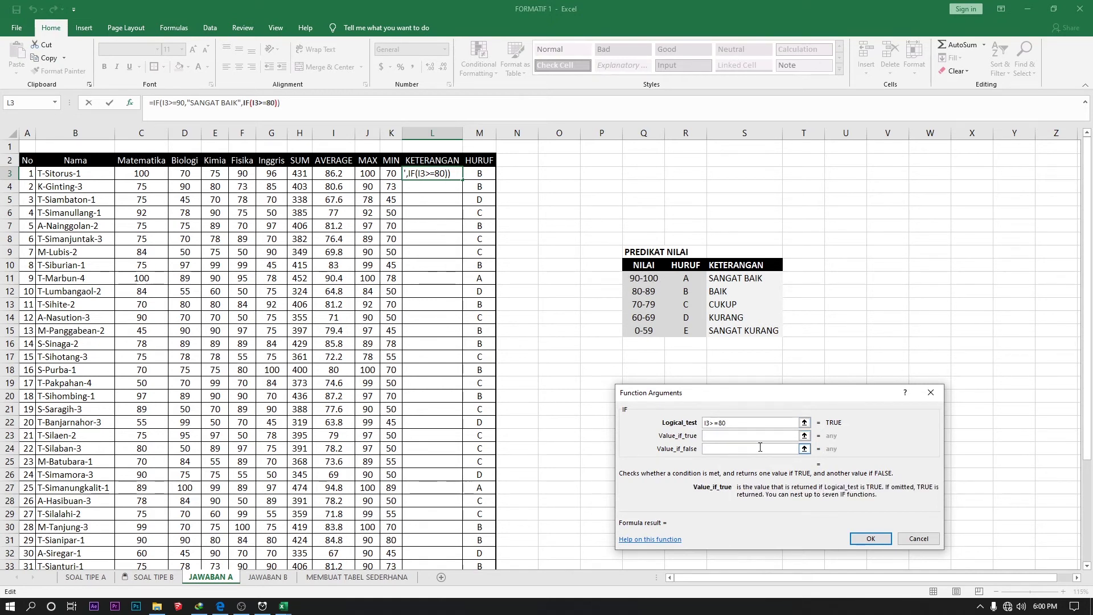
pyautogui.write('BAIK')
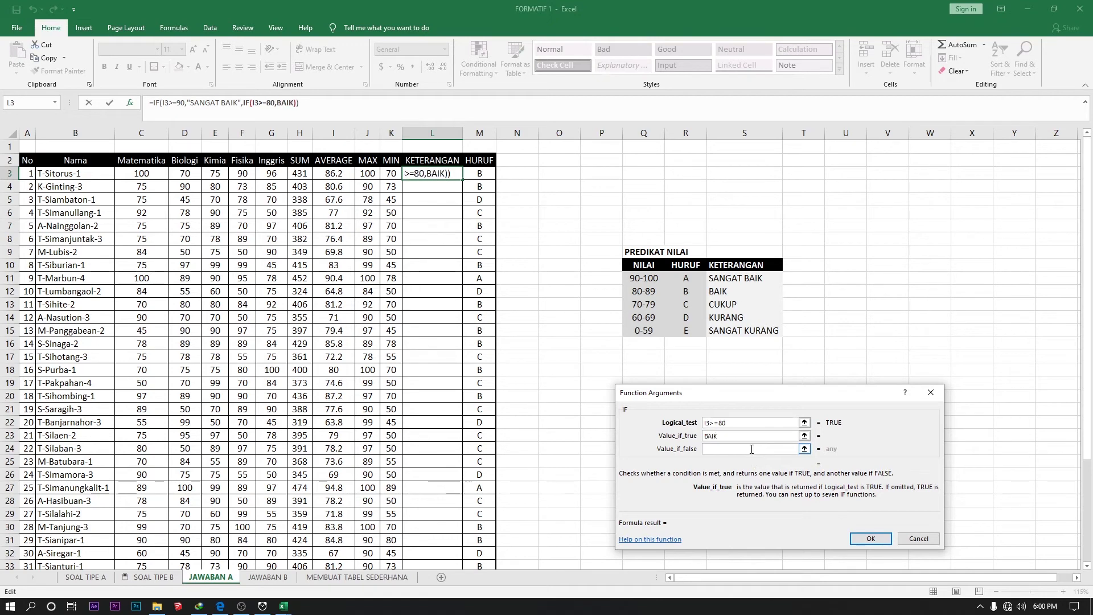
# Step: Nest a third IF as the value if false in L3, with logical test I3>=70 and value if true CUKUP
pyautogui.press('Tab')
pyautogui.click(55, 103)
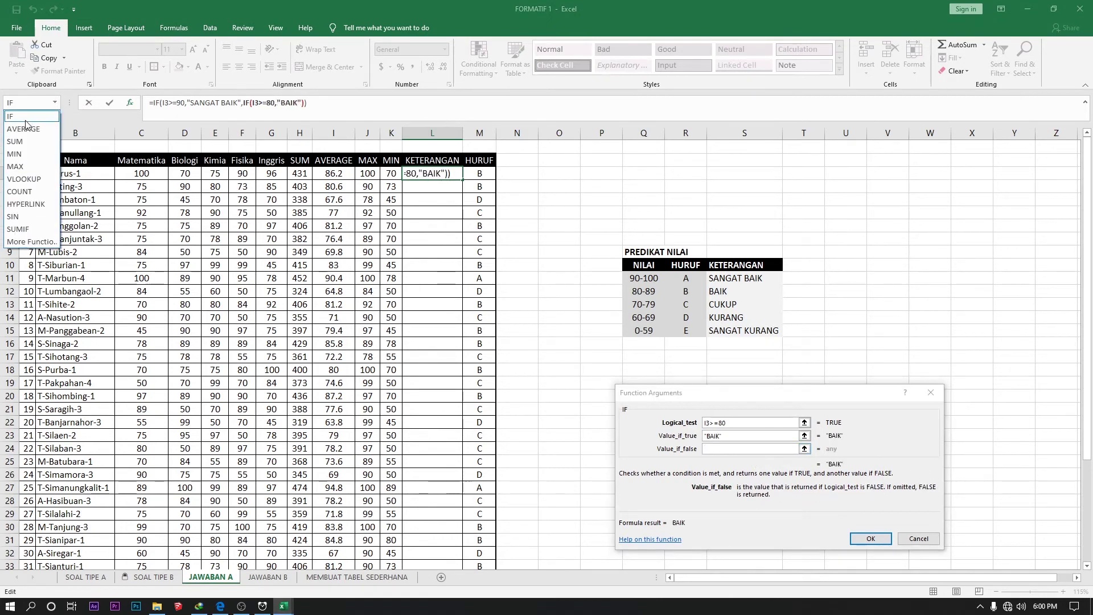
pyautogui.click(27, 121)
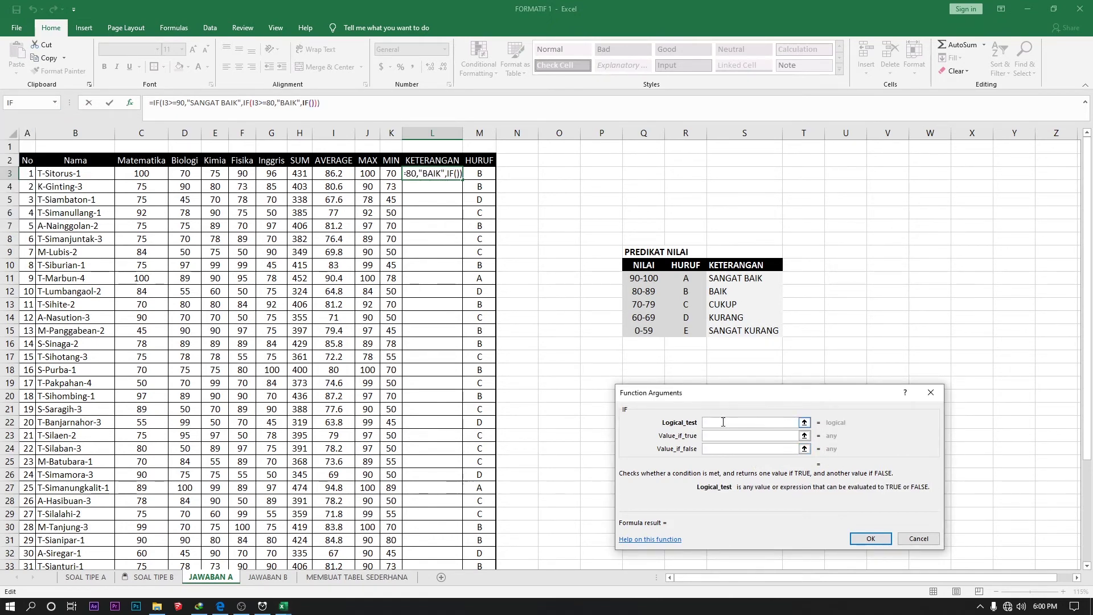
pyautogui.click(344, 174)
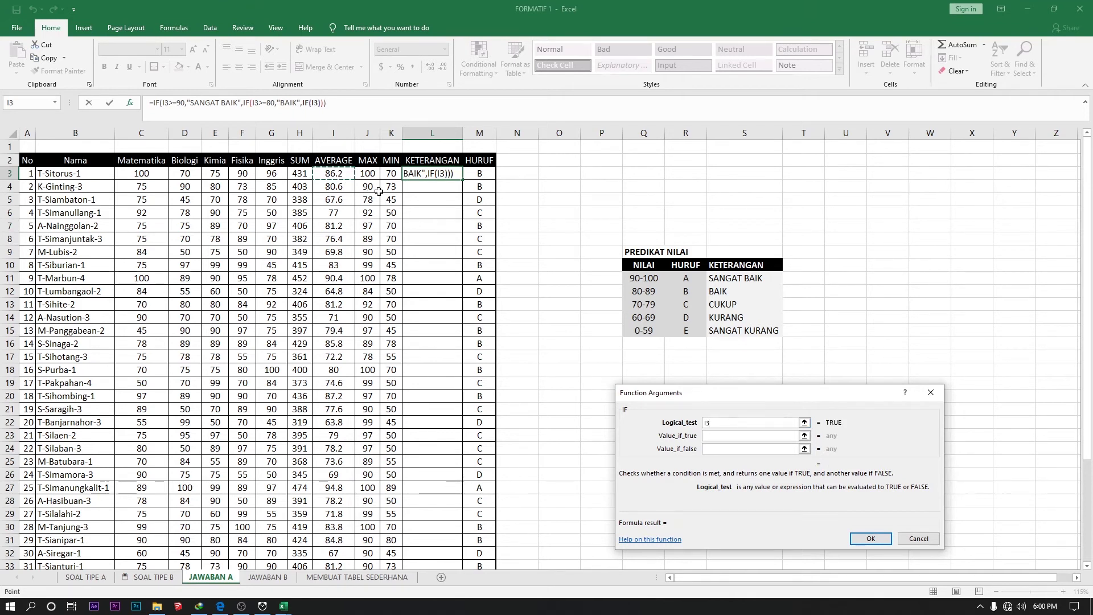
pyautogui.write('>=')
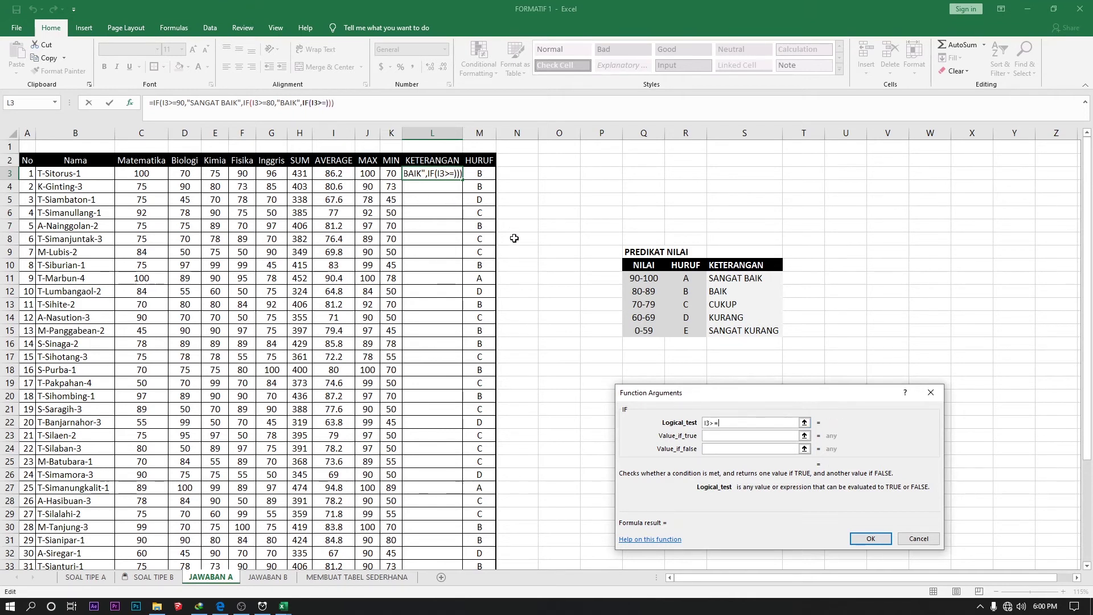
pyautogui.write('70')
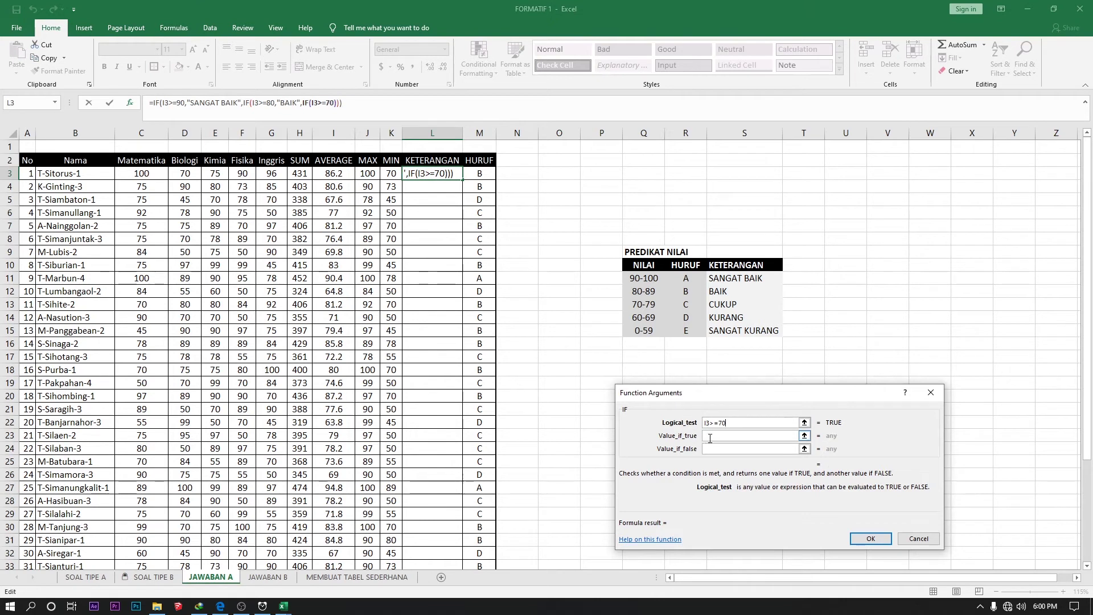
pyautogui.press('Tab')
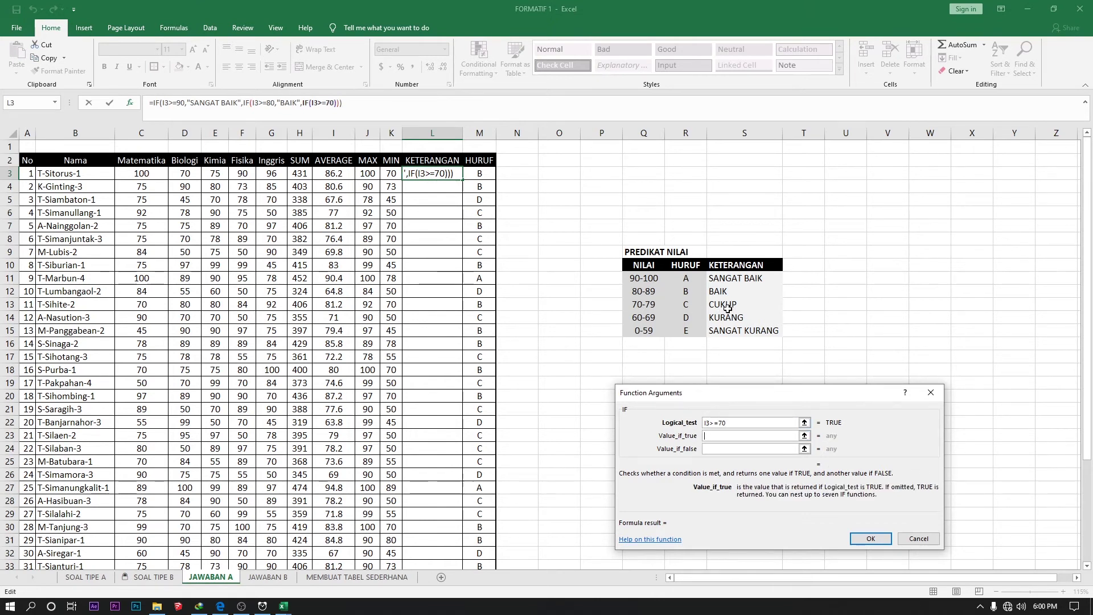
pyautogui.write('CUKUP')
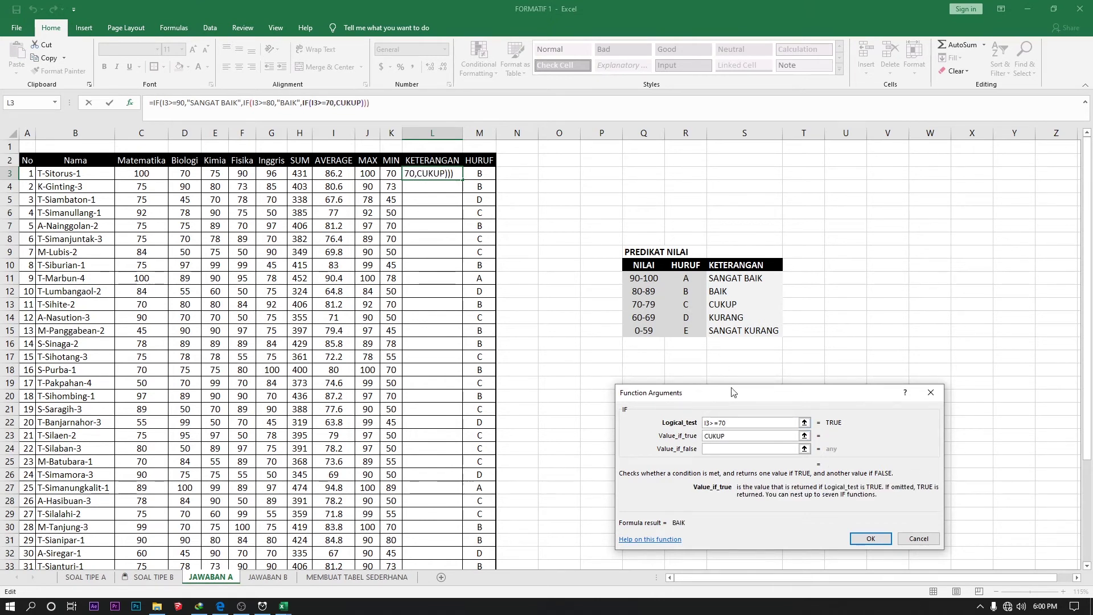
# Step: Nest a fourth IF as the value if false in L3, with logical test I3>=60 and value if true KURANG
pyautogui.press('Tab')
pyautogui.click(54, 103)
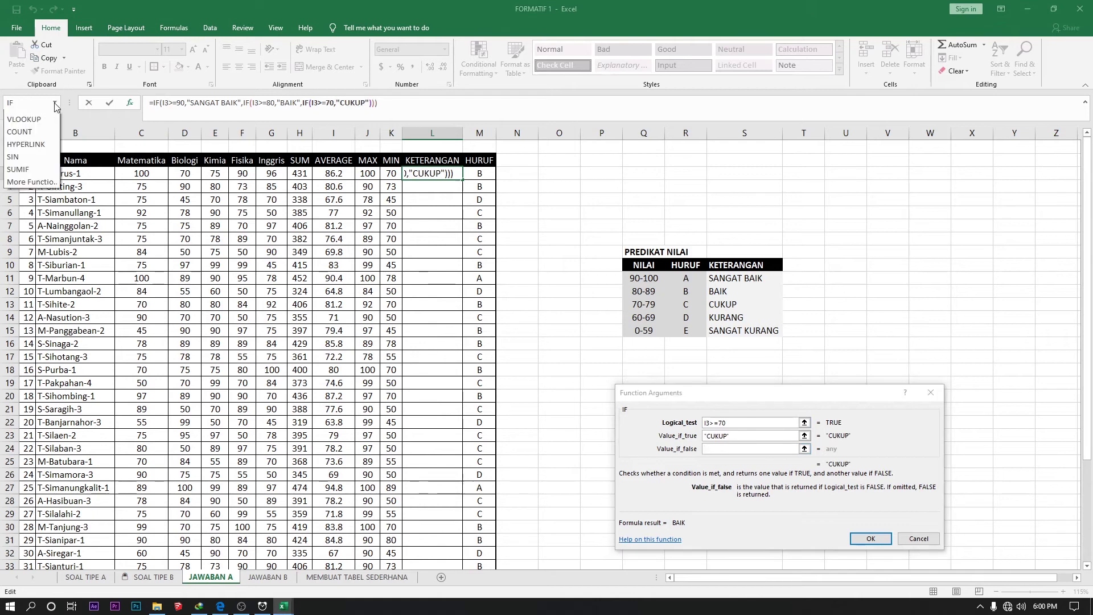
pyautogui.click(23, 119)
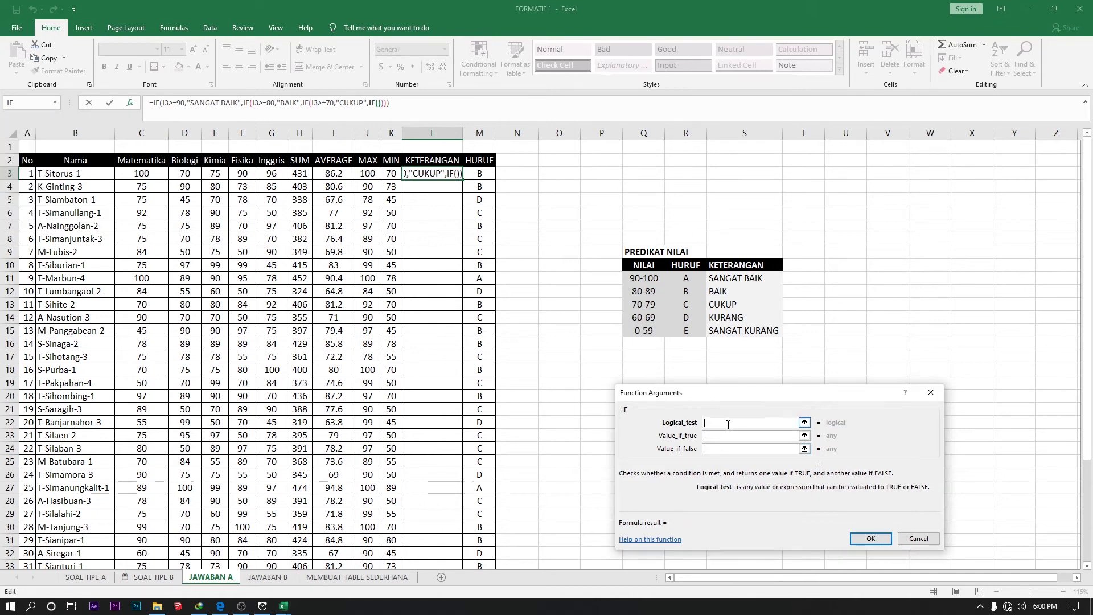
pyautogui.click(344, 177)
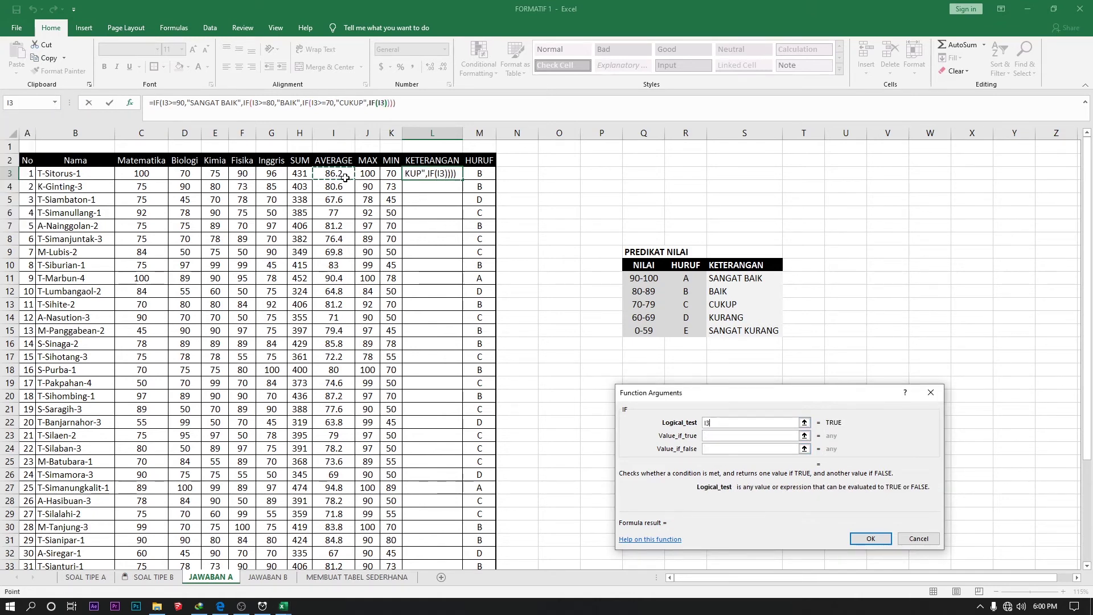
pyautogui.write('>=')
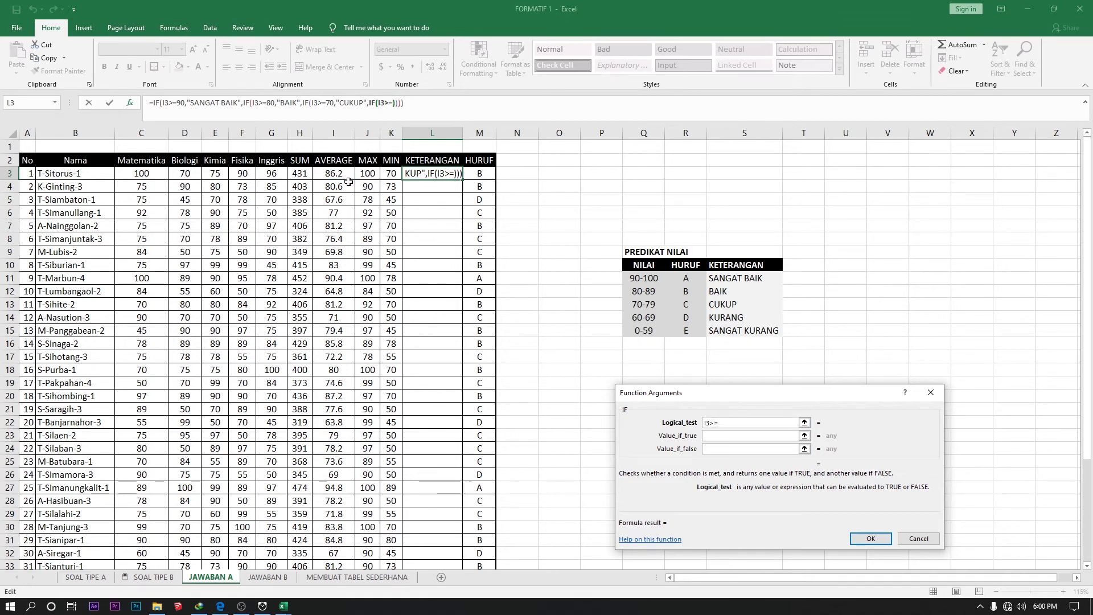
pyautogui.write('60')
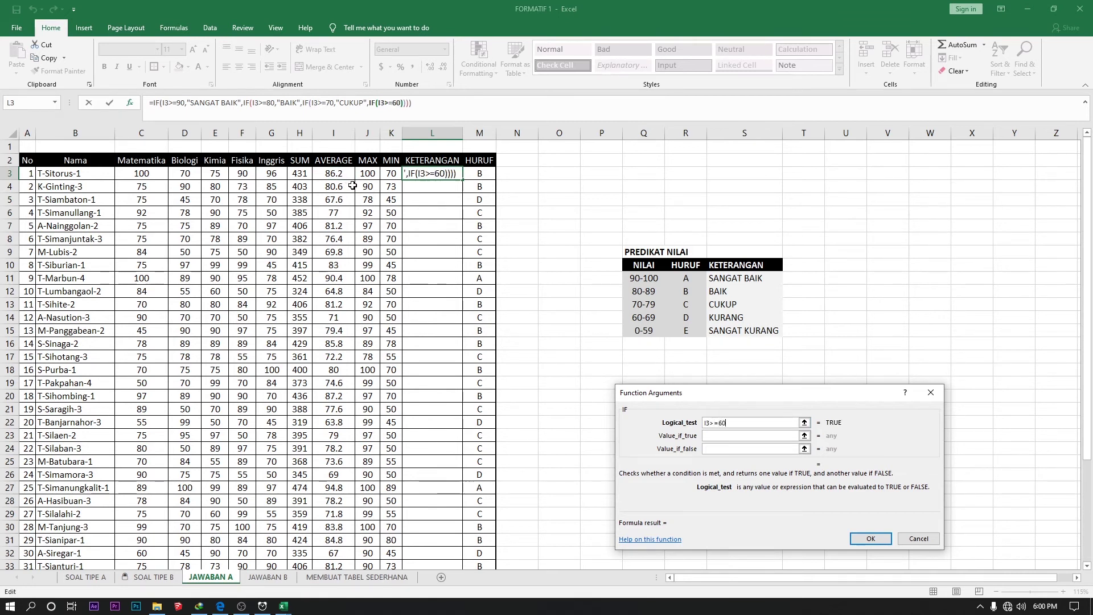
pyautogui.click(728, 436)
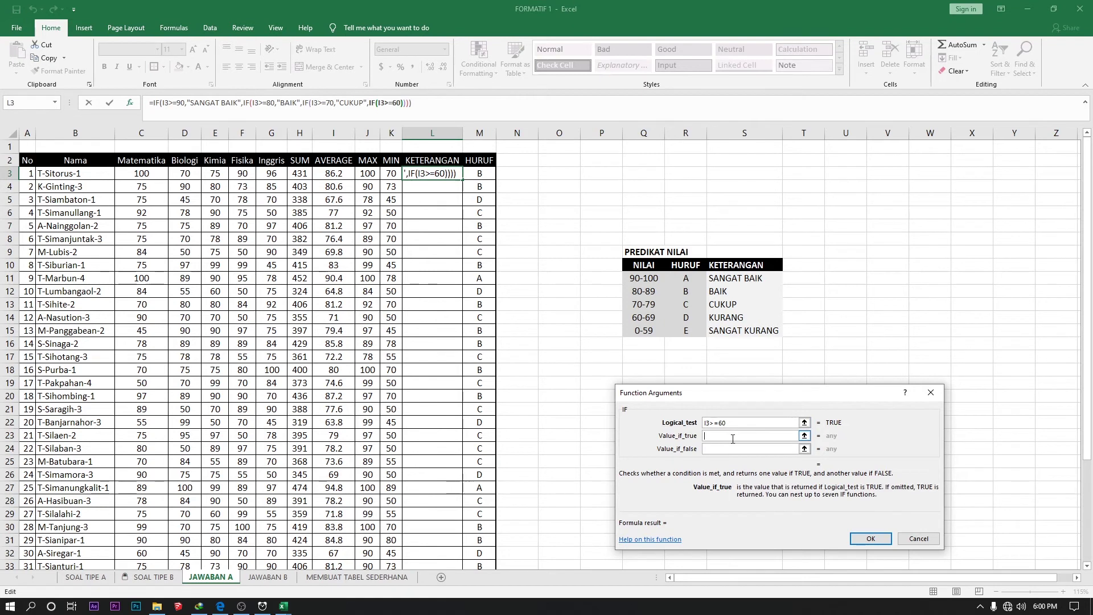
pyautogui.write('KURANG')
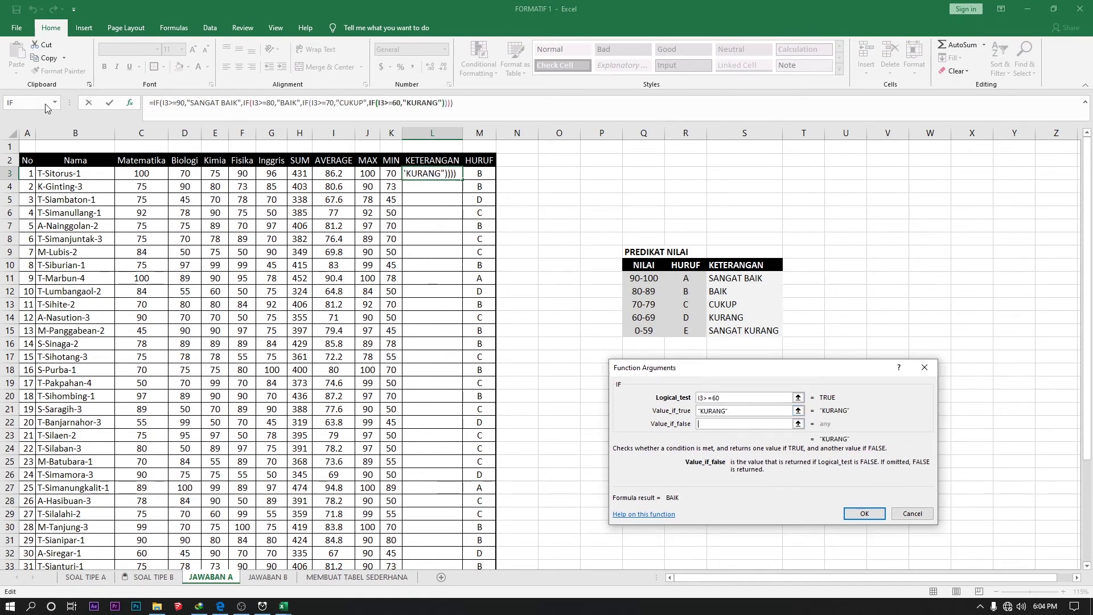
# Step: Complete the L3 formula with a fifth nested IF, using logical test I3>=0 and value if true SANGAT KURANG
pyautogui.click(55, 102)
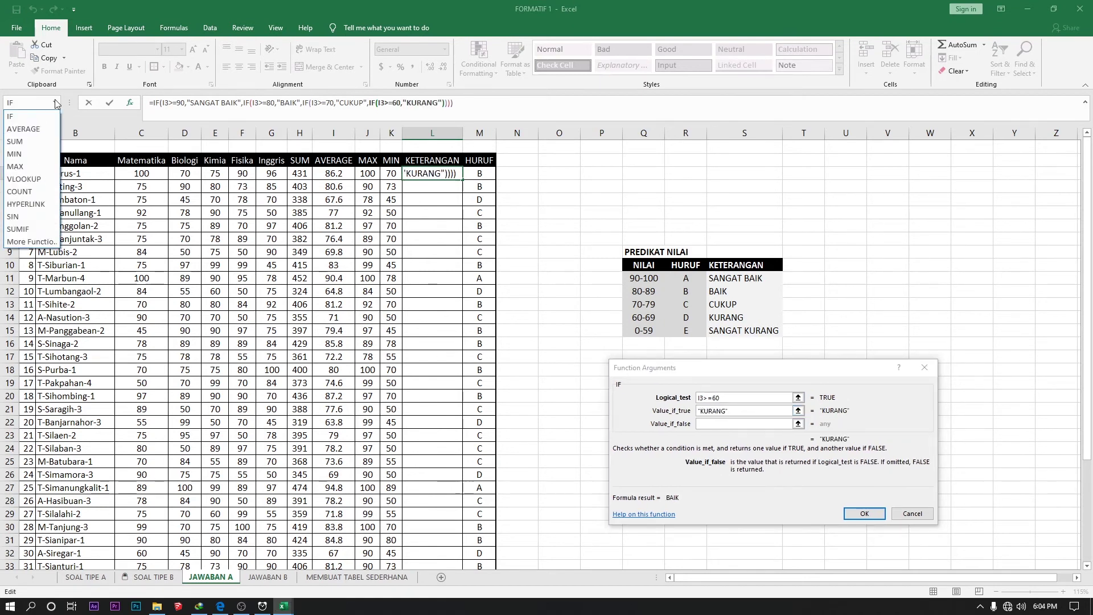
pyautogui.click(23, 117)
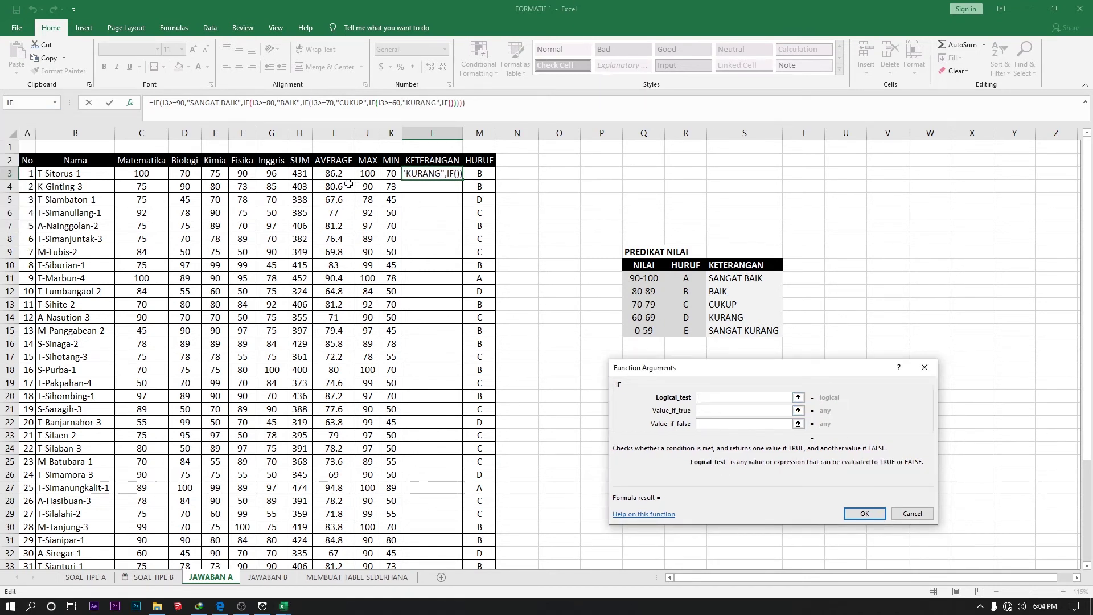
pyautogui.click(333, 174)
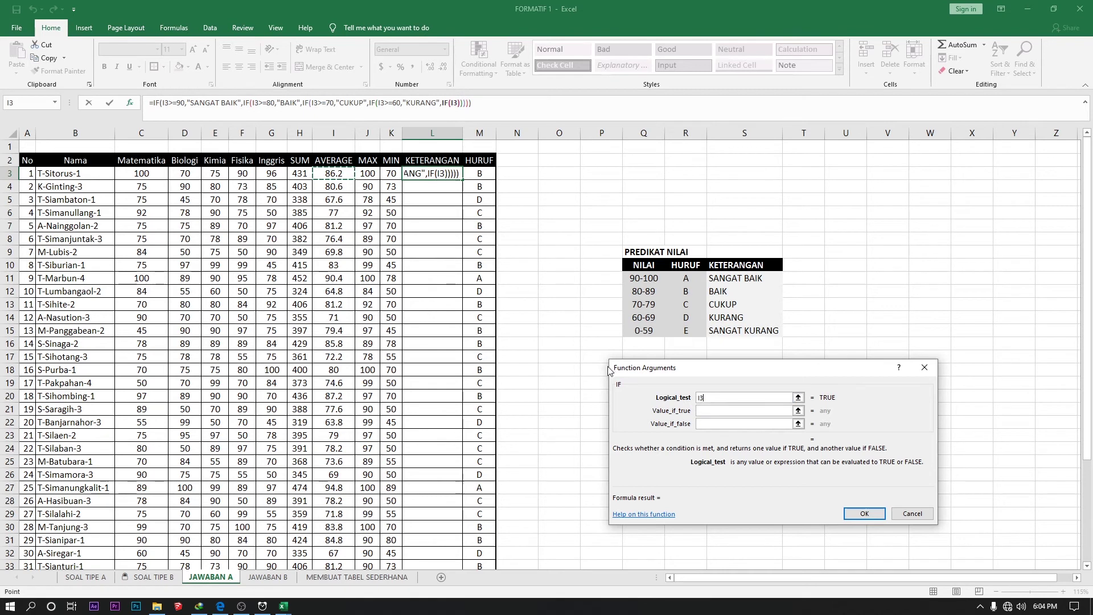
pyautogui.write('>')
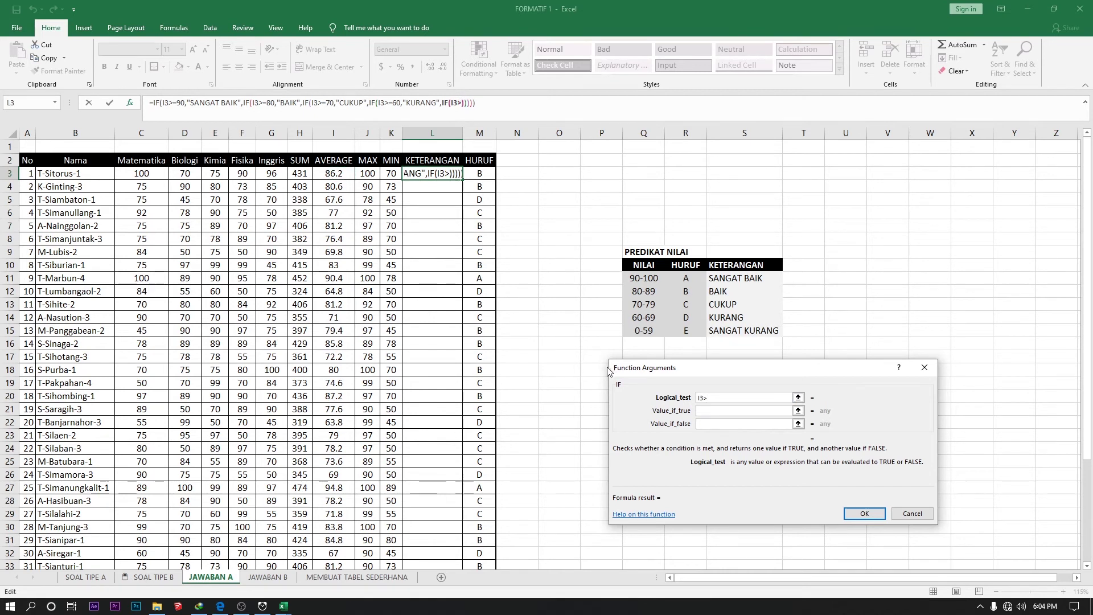
pyautogui.write('=0')
pyautogui.click(704, 415)
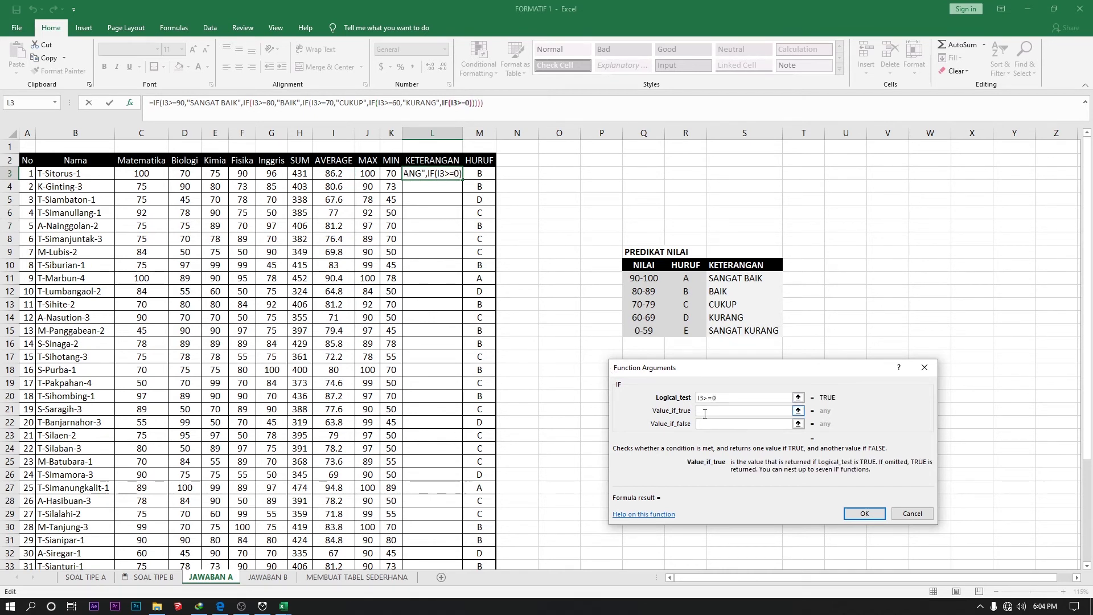
pyautogui.write('SANGAT KURANG')
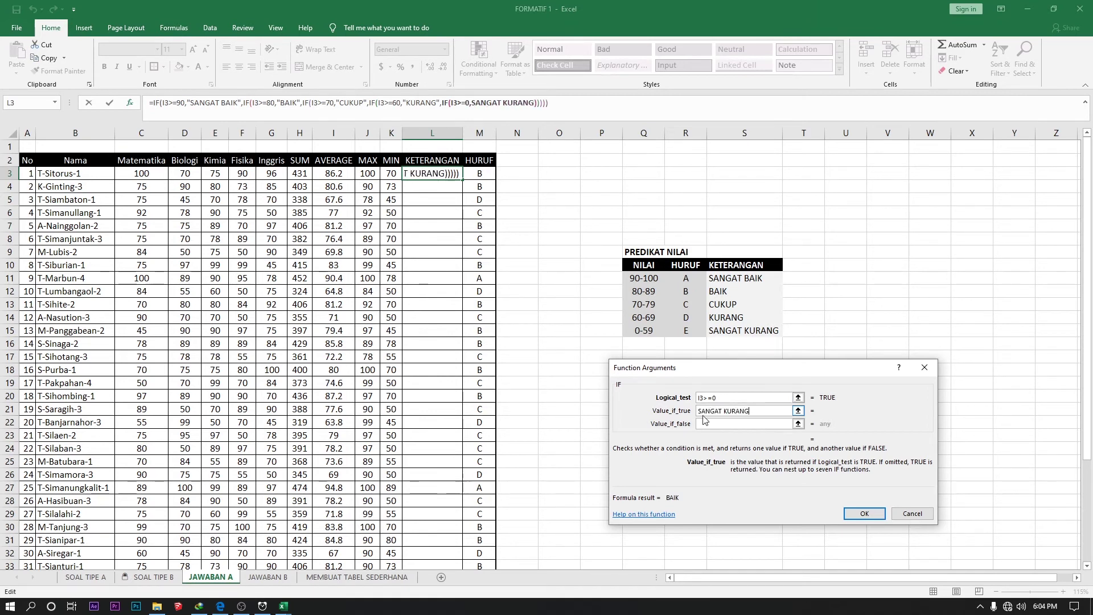
pyautogui.click(761, 425)
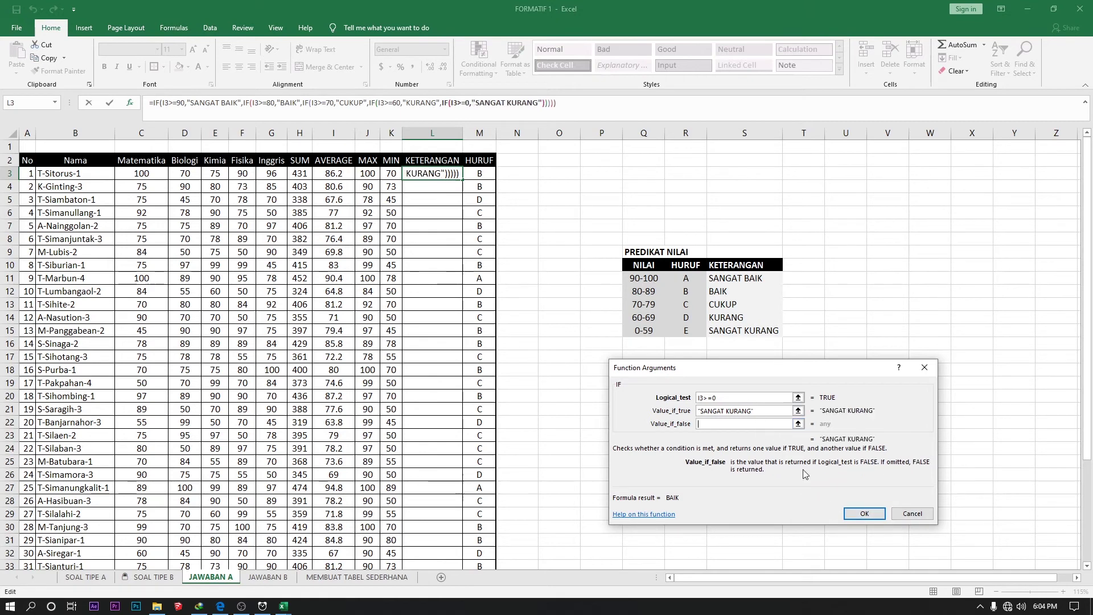
pyautogui.click(865, 514)
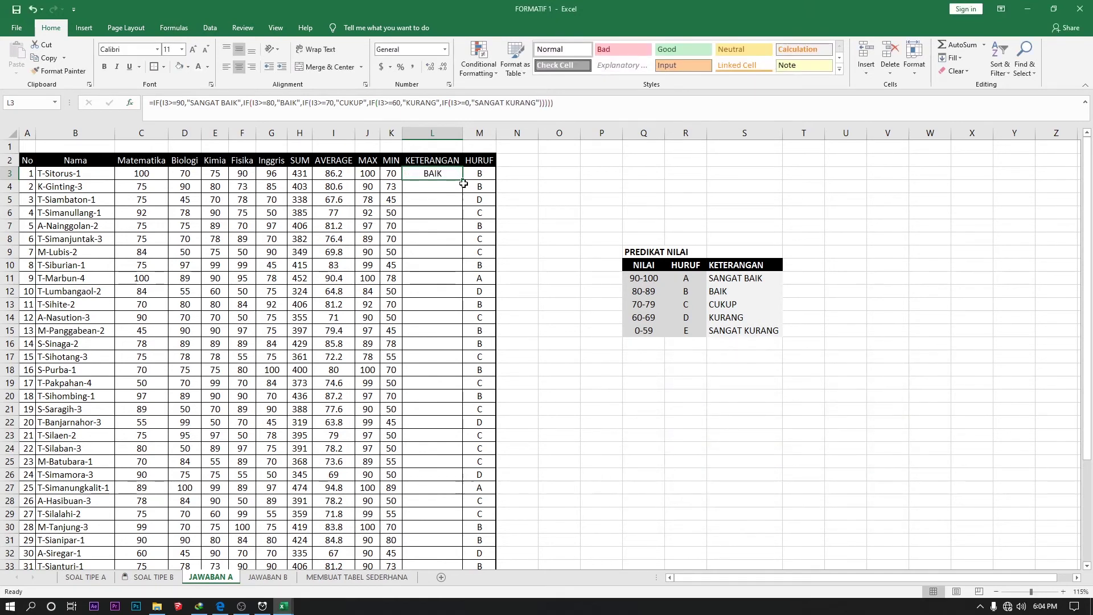
# Step: Fill the nested IF formula from L3 down the KETERANGAN column to row 42
pyautogui.doubleClick(463, 183)
pyautogui.scroll(-4, 341, 342)
# Step: Check the KETERANGAN remarks and AVERAGE values against the NILAI ranges in the PREDIKAT NILAI table
pyautogui.click(343, 347)
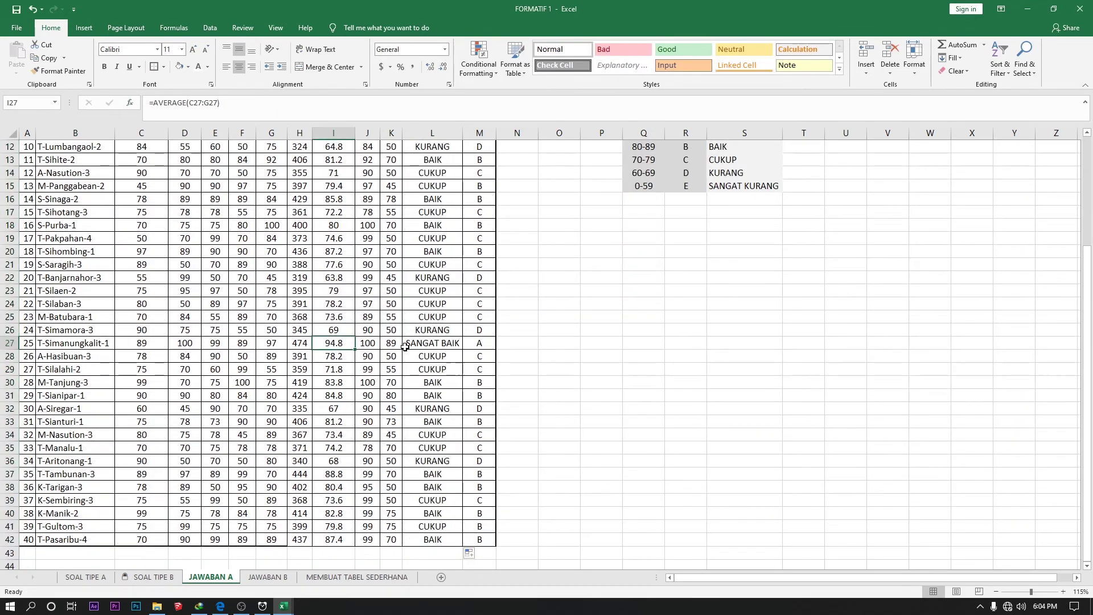
pyautogui.scroll(2, 634, 348)
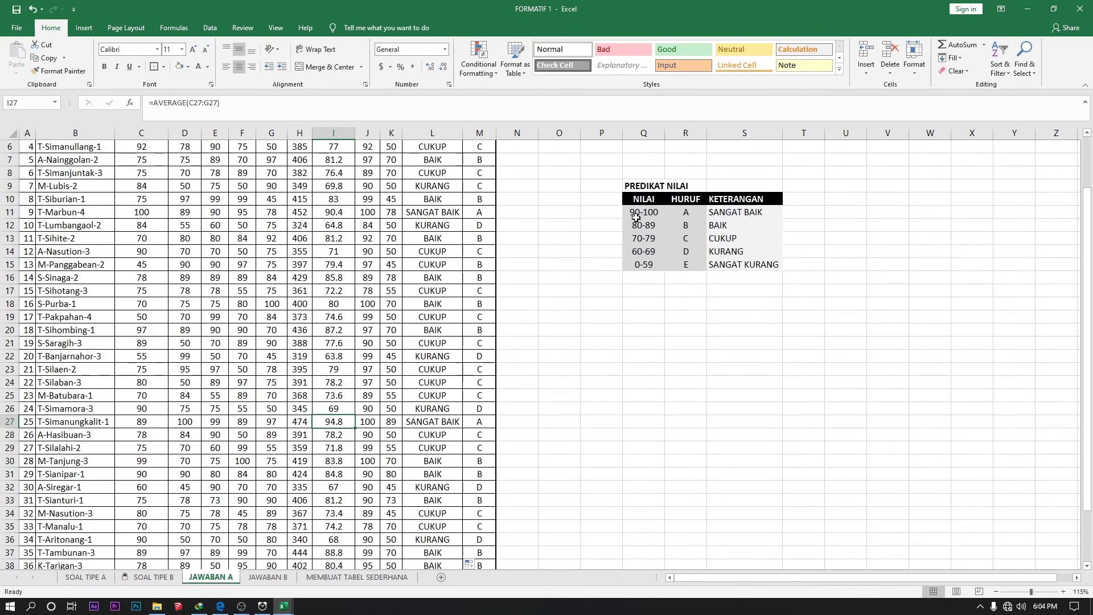
pyautogui.scroll(2, 626, 307)
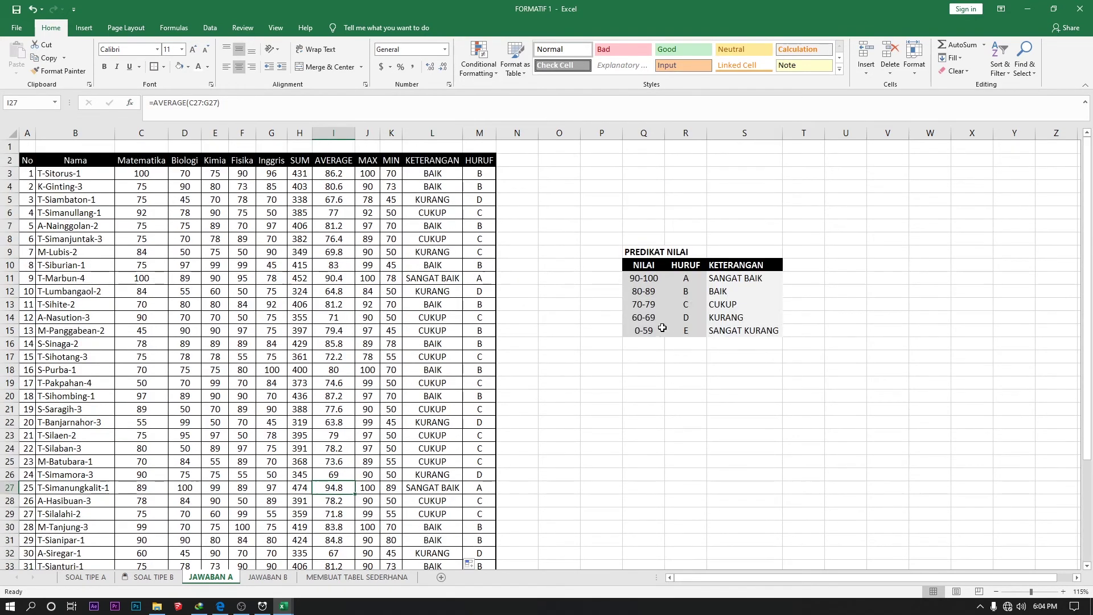
pyautogui.click(642, 332)
pyautogui.click(646, 317)
pyautogui.click(643, 304)
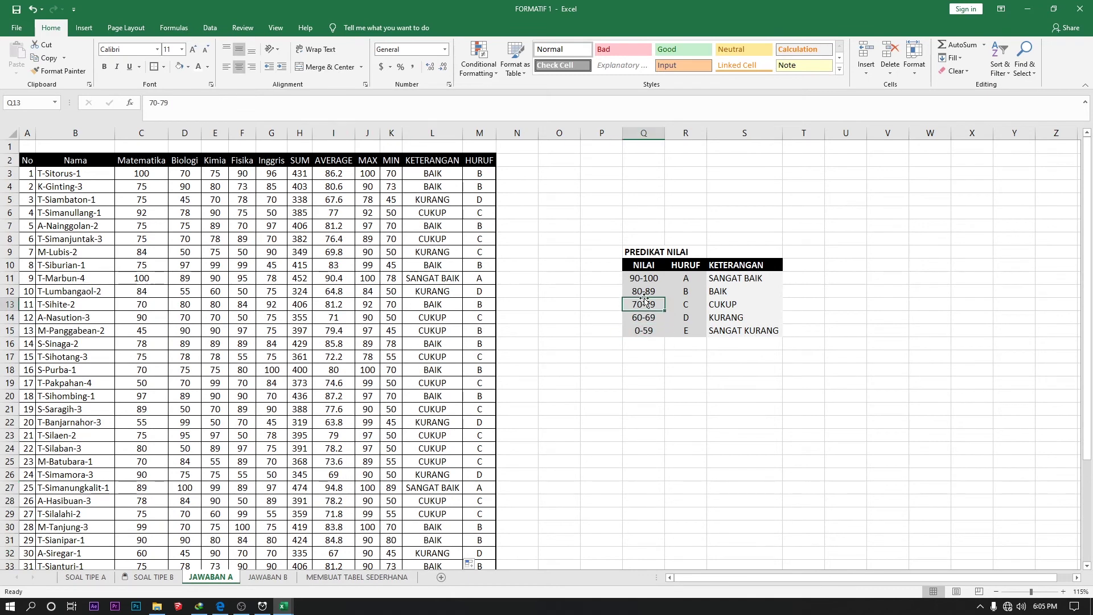
pyautogui.click(643, 291)
pyautogui.click(643, 278)
# Step: Insert a blank column between the KETERANGAN and HURUF columns
pyautogui.click(480, 173)
pyautogui.hotkey('alt', 'i')
pyautogui.press('c')
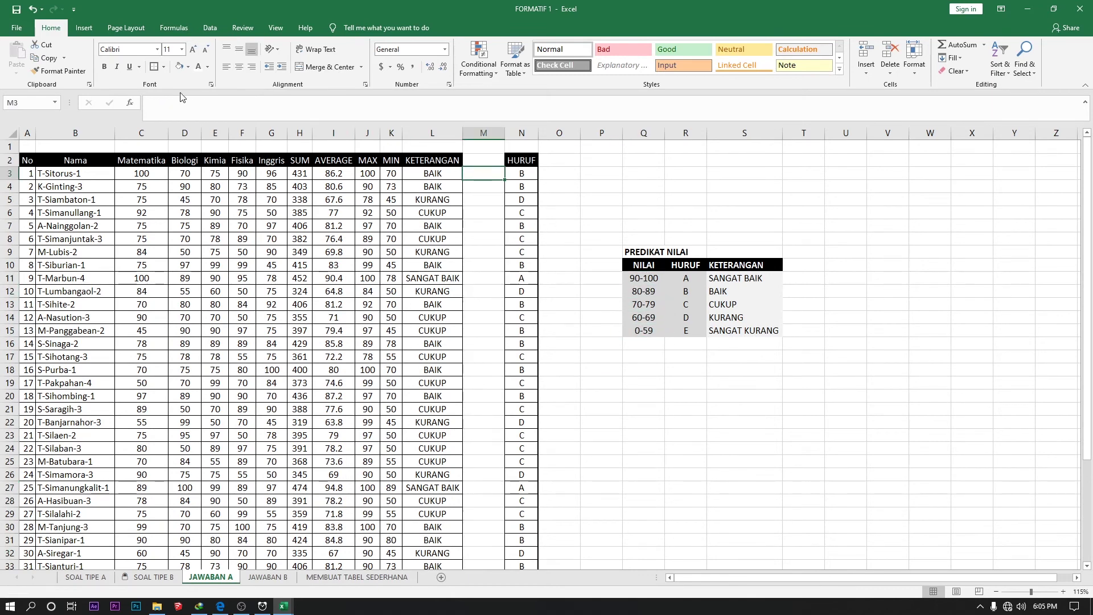
pyautogui.click(131, 103)
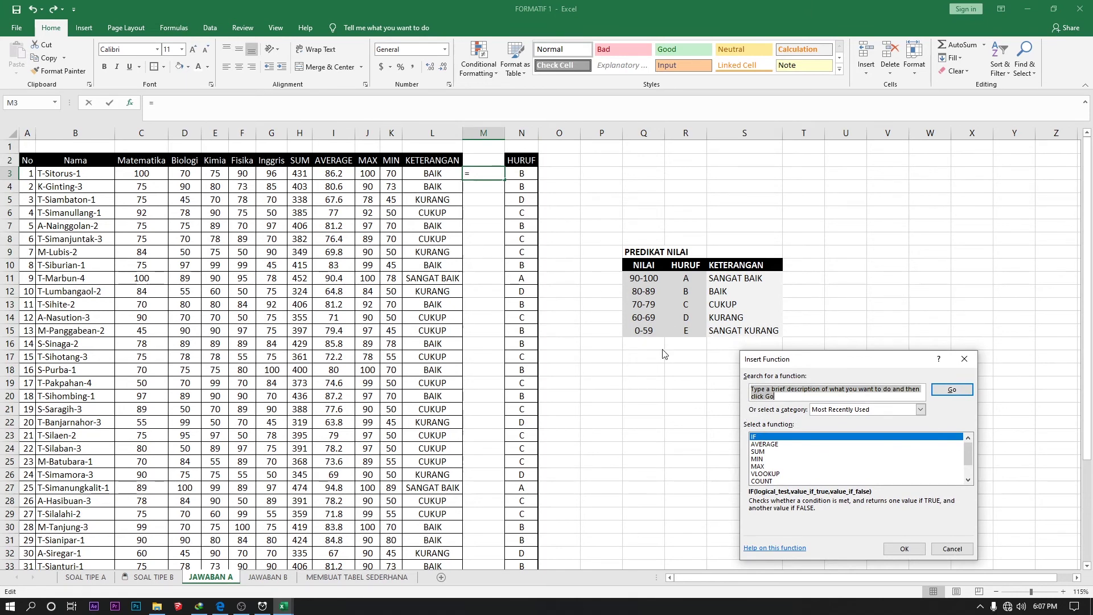
pyautogui.click(896, 544)
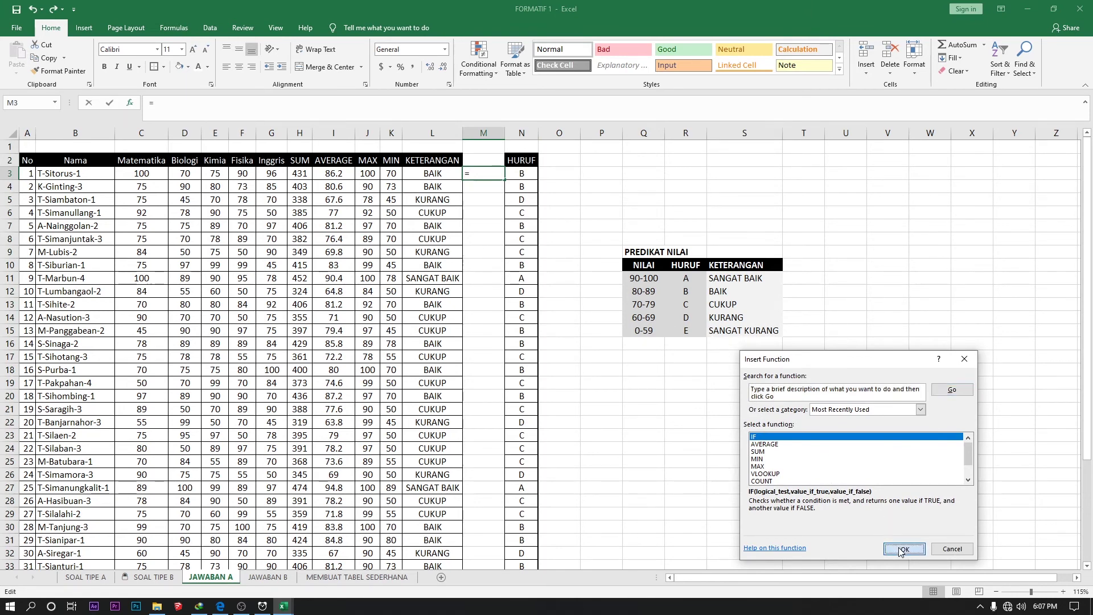
pyautogui.moveTo(790, 383); pyautogui.dragTo(721, 362)
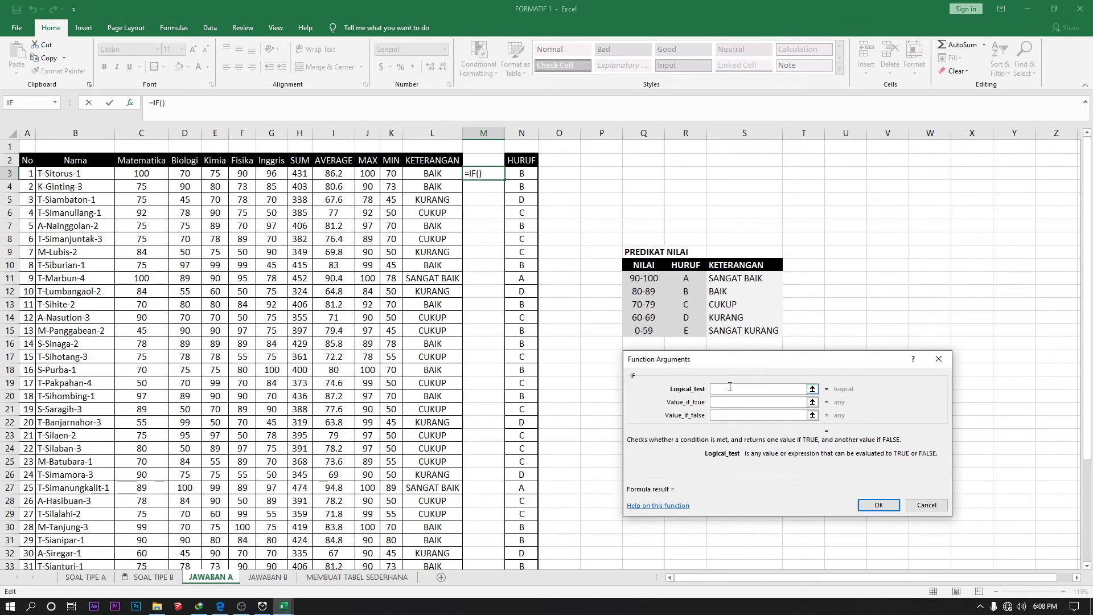
pyautogui.click(348, 177)
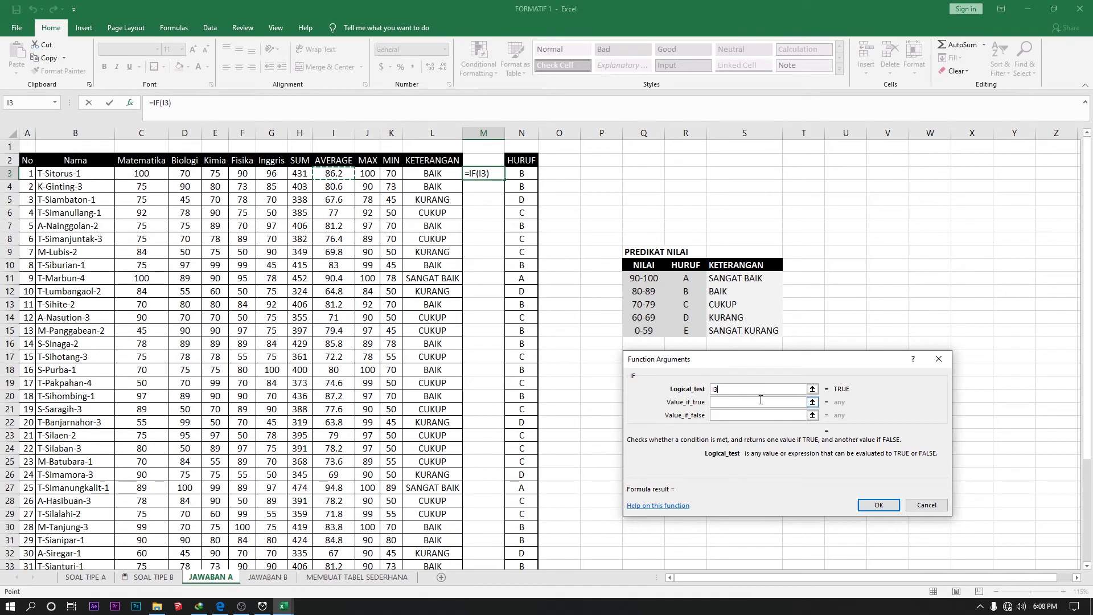
pyautogui.click(942, 363)
pyautogui.click(422, 174)
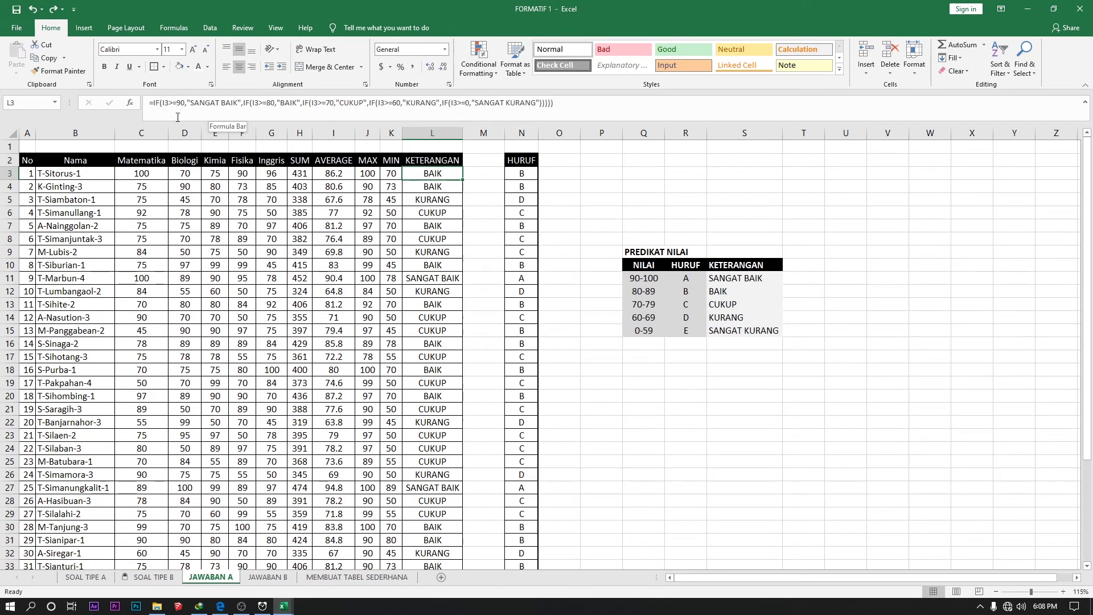
# Step: Start an IF formula in M3 with logical test I3<=59 and value if true SANGAT KURANG
pyautogui.click(480, 176)
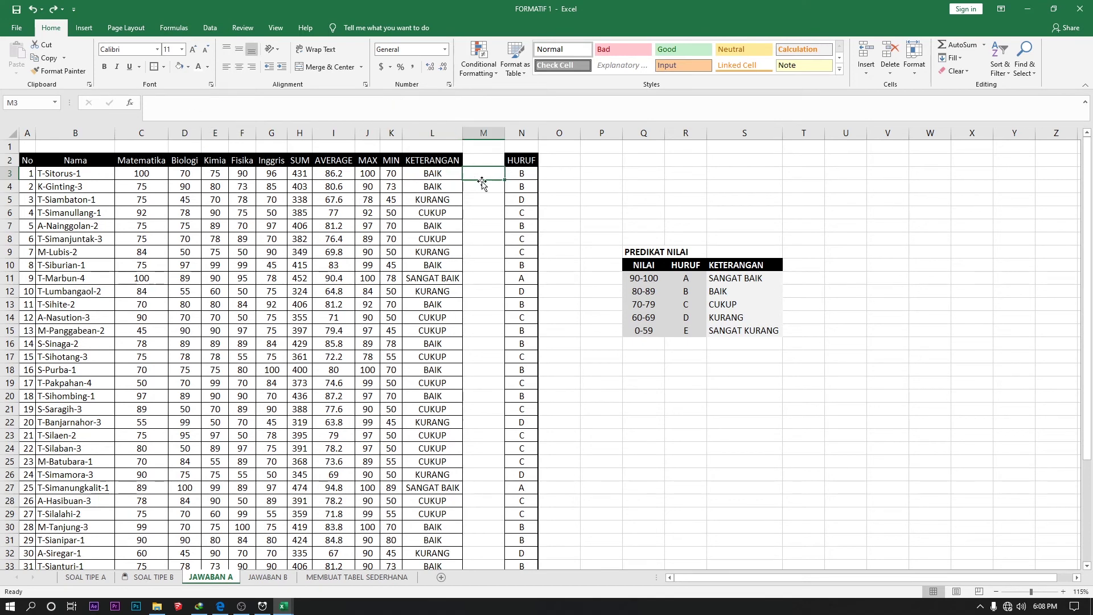
pyautogui.hotkey('shift', 'F3')
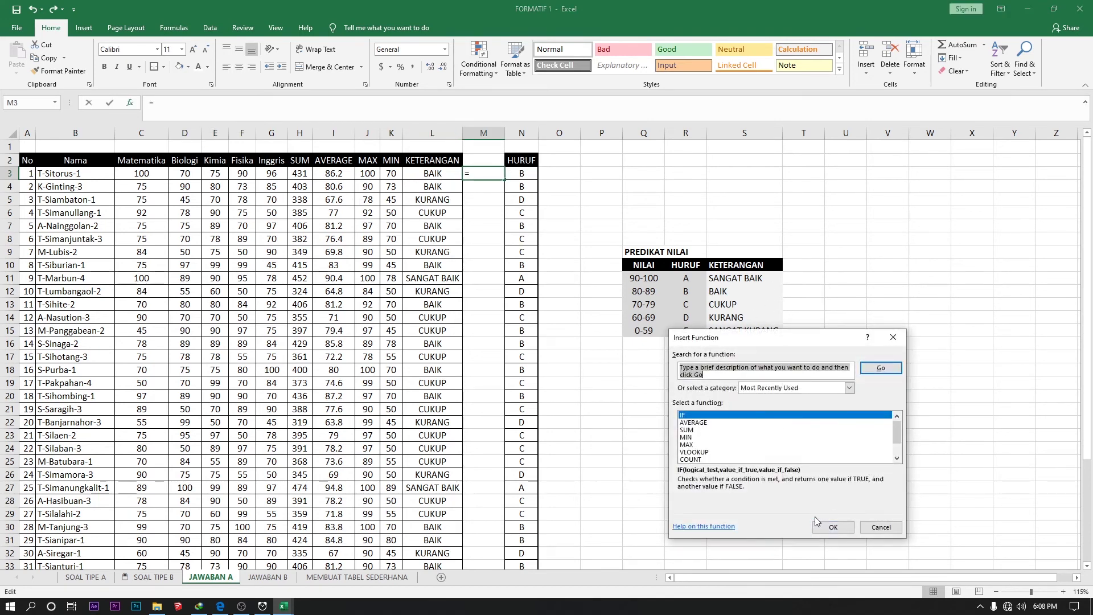
pyautogui.click(819, 525)
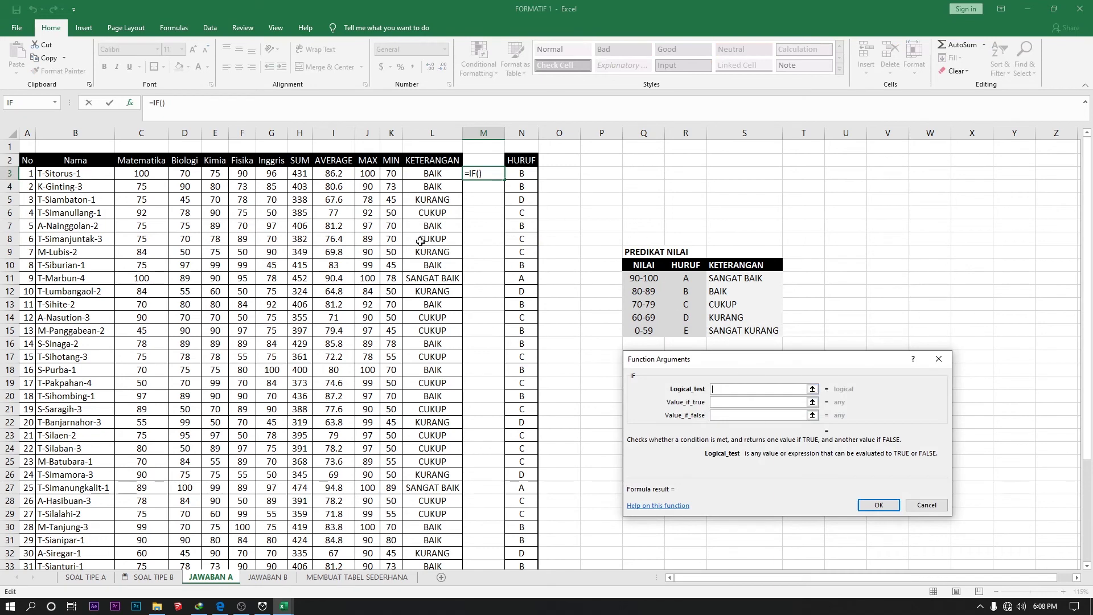
pyautogui.click(325, 174)
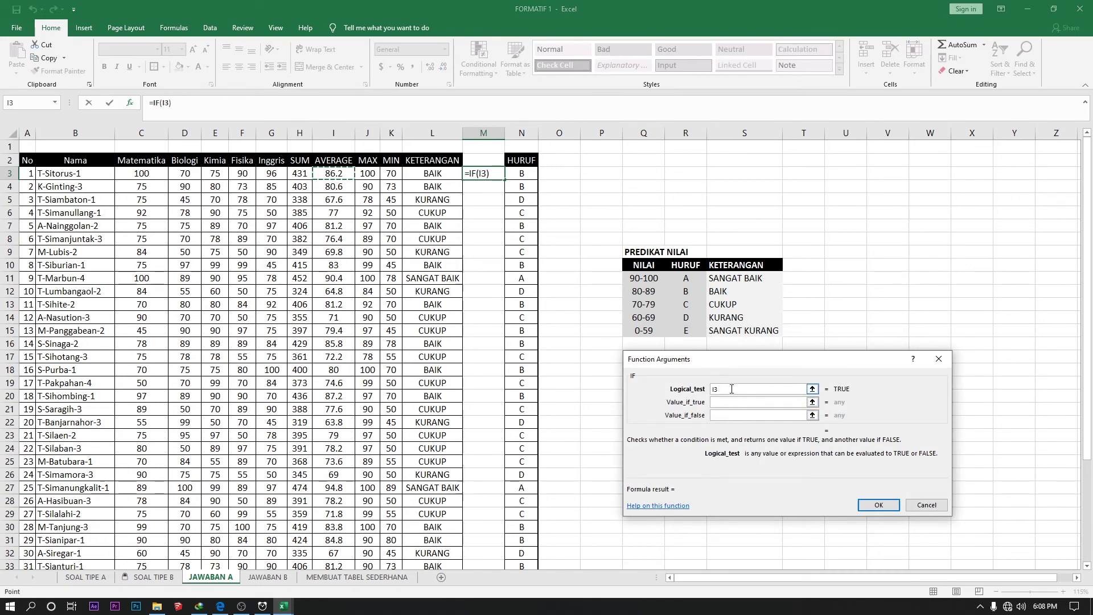
pyautogui.write('<=59')
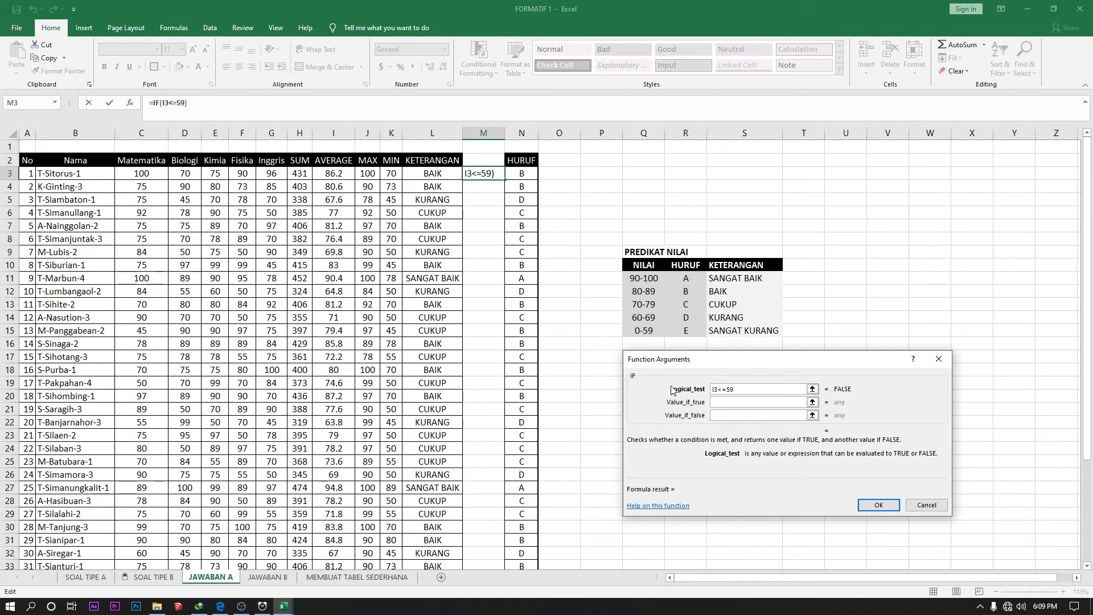
pyautogui.press('Tab')
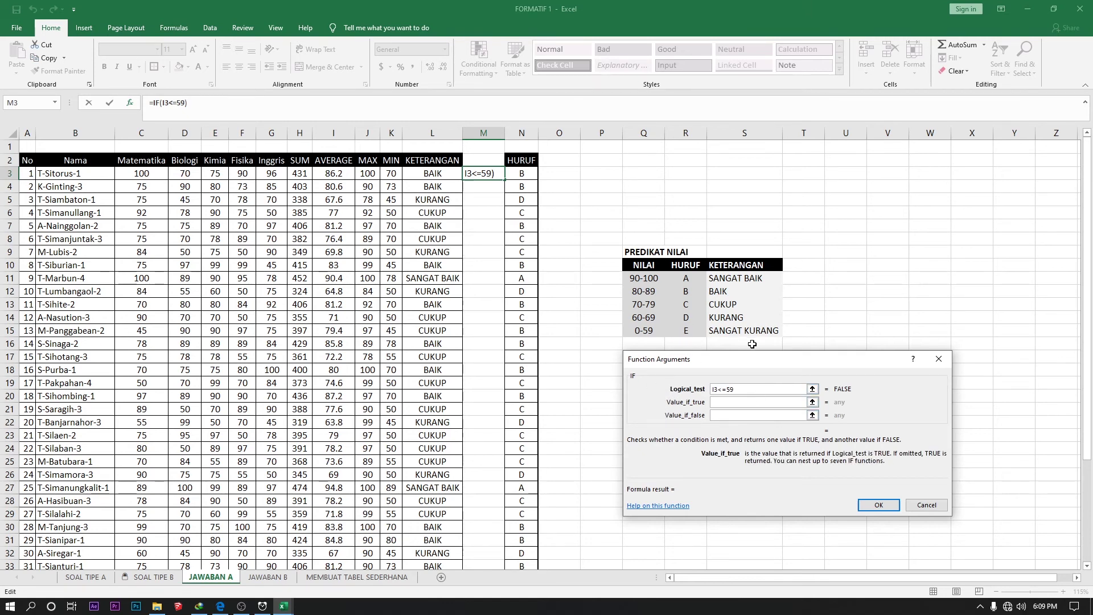
pyautogui.write('SANGAT KUR')
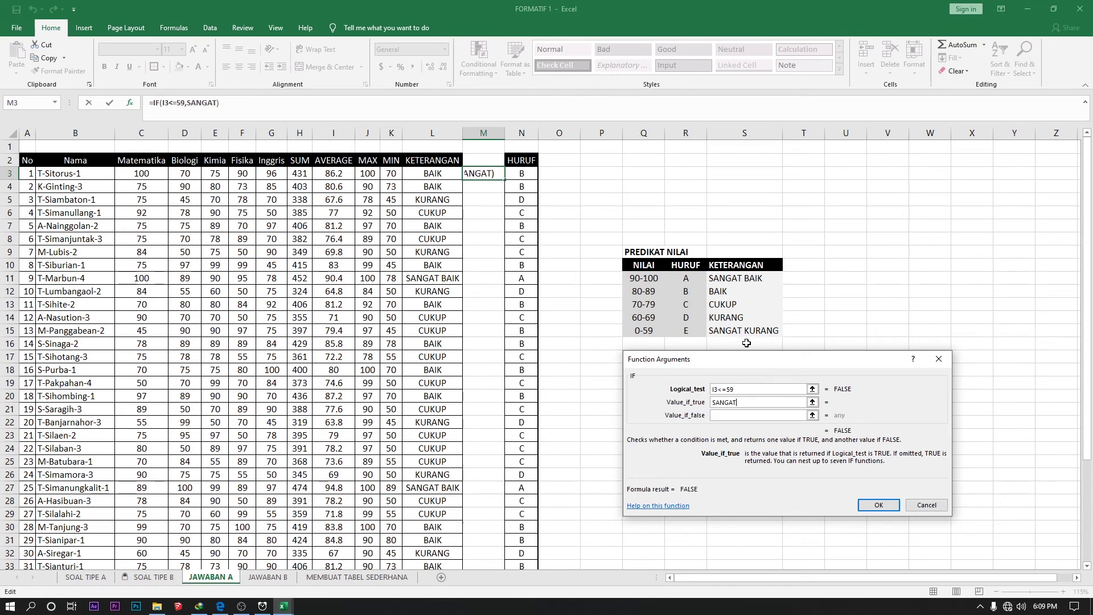
pyautogui.press('BackSpace')
pyautogui.write('RANG')
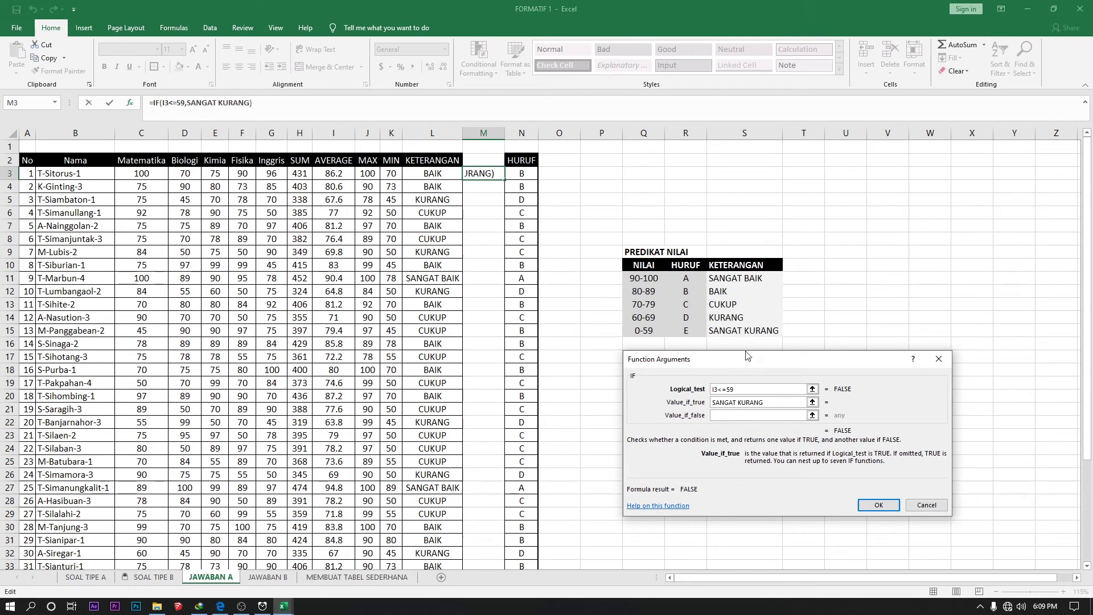
# Step: Nest a second IF as the false value in M3, with logical test I3<=69 and value if true KURANG
pyautogui.click(55, 102)
pyautogui.click(34, 125)
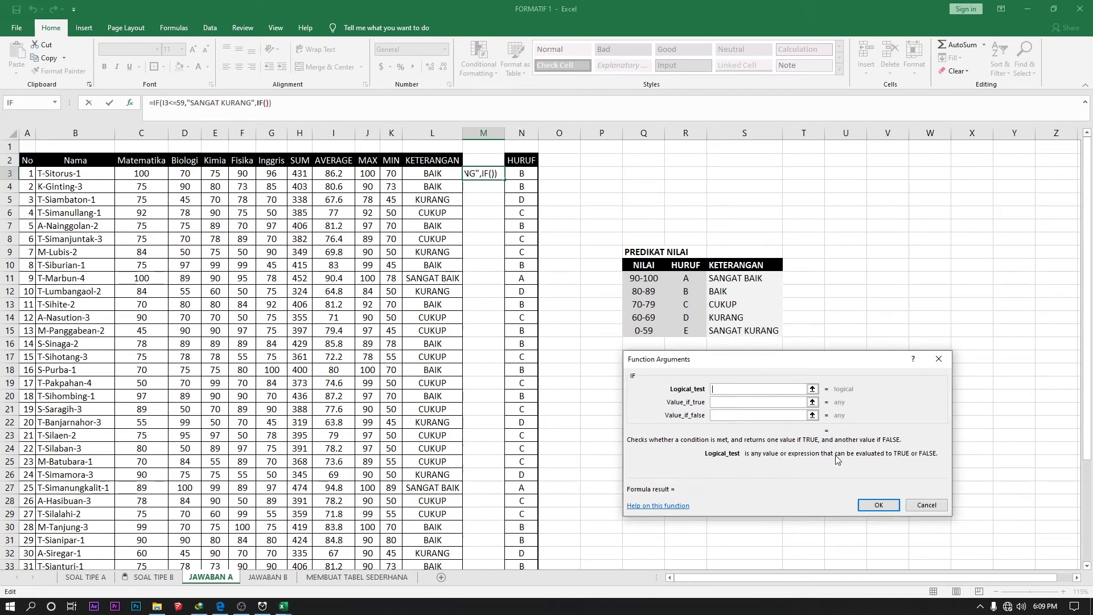
pyautogui.click(333, 173)
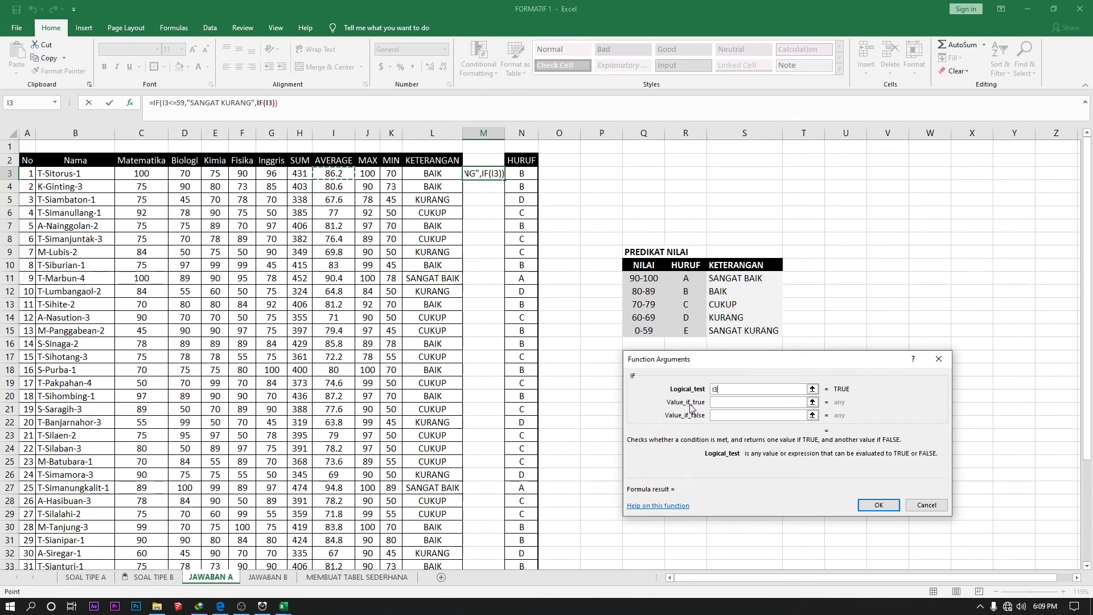
pyautogui.write('<=')
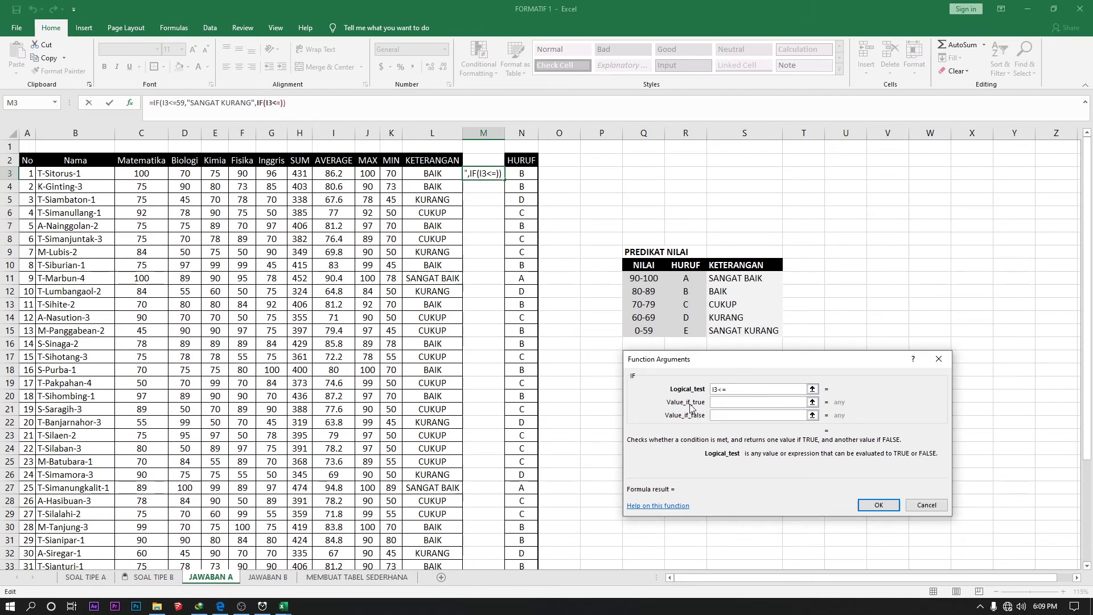
pyautogui.write('69')
pyautogui.press('Tab')
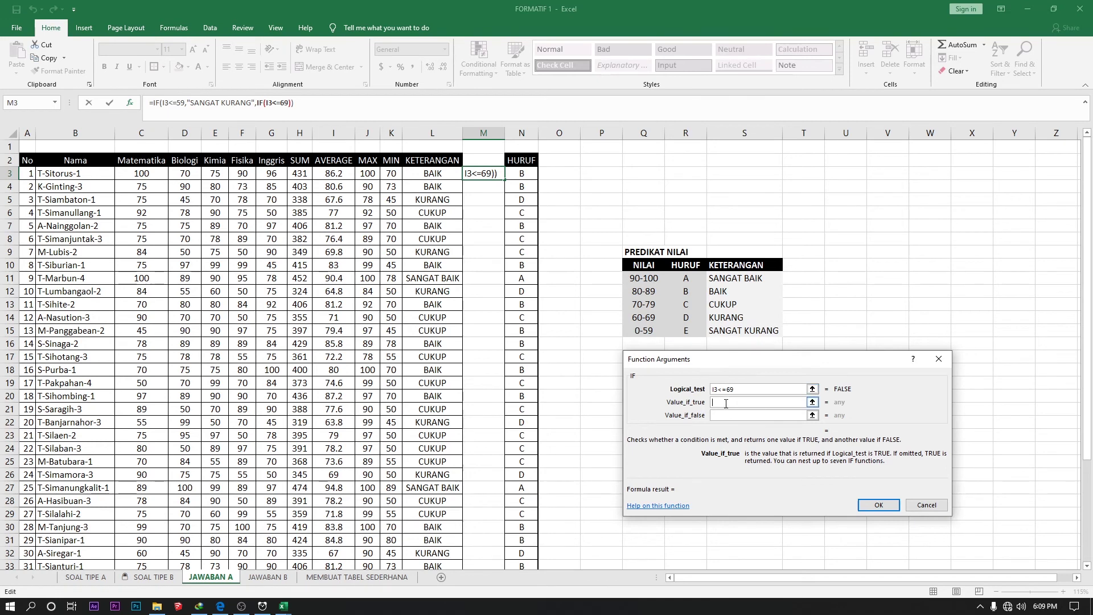
pyautogui.write('KURANG')
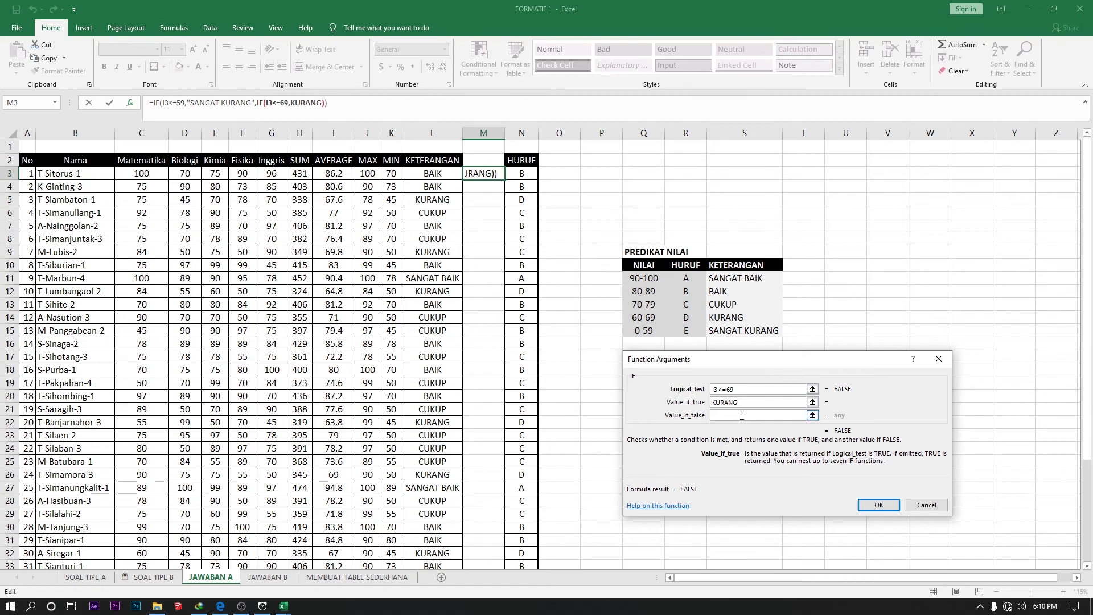
pyautogui.press('Tab')
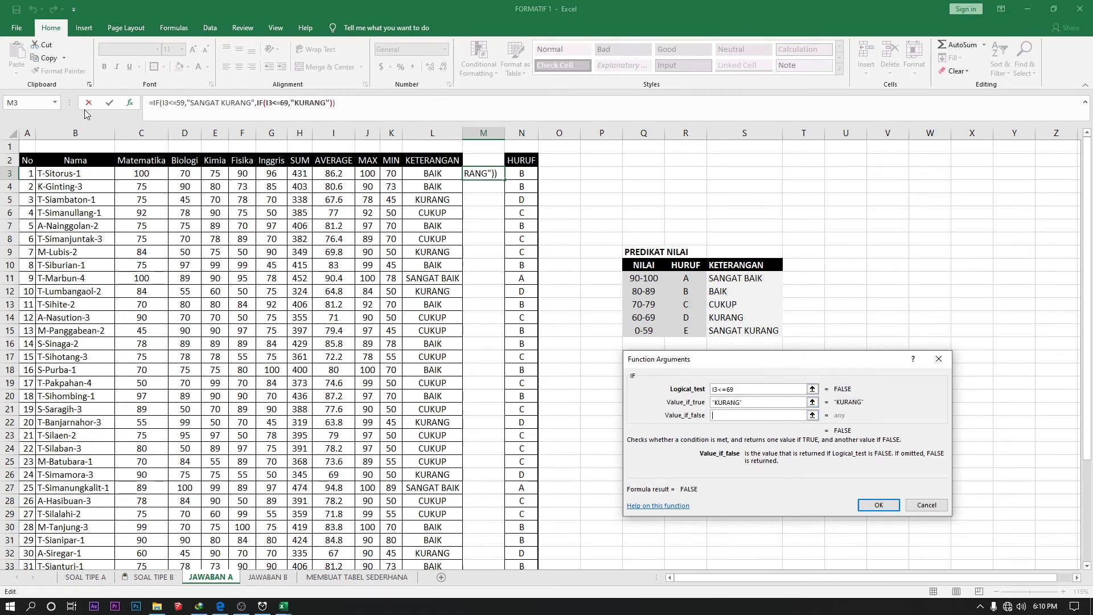
pyautogui.click(758, 403)
pyautogui.press('Tab')
# Step: Nest a third IF in the M3 formula, with logical test I3<=79 and value if true CUKUP
pyautogui.click(55, 103)
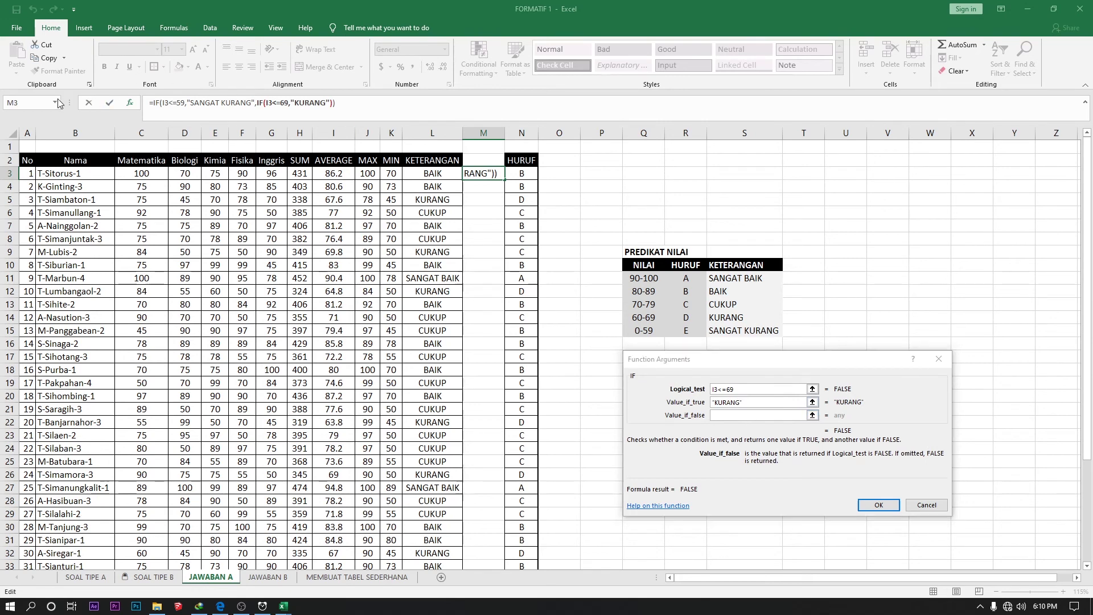
pyautogui.click(30, 117)
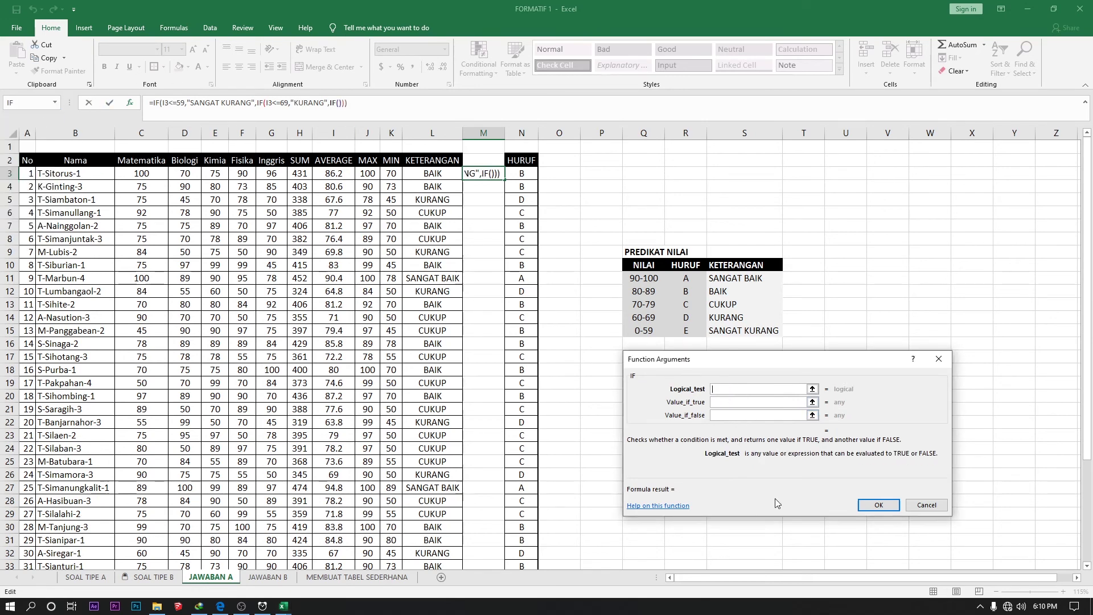
pyautogui.click(338, 174)
pyautogui.click(738, 390)
pyautogui.write('<')
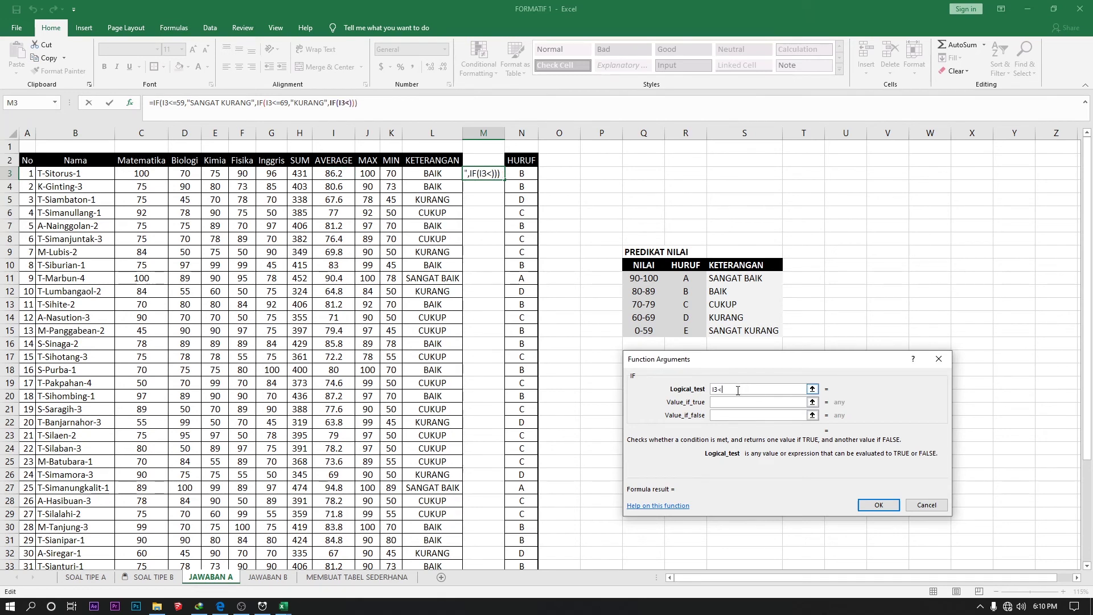
pyautogui.write('=79')
pyautogui.click(734, 402)
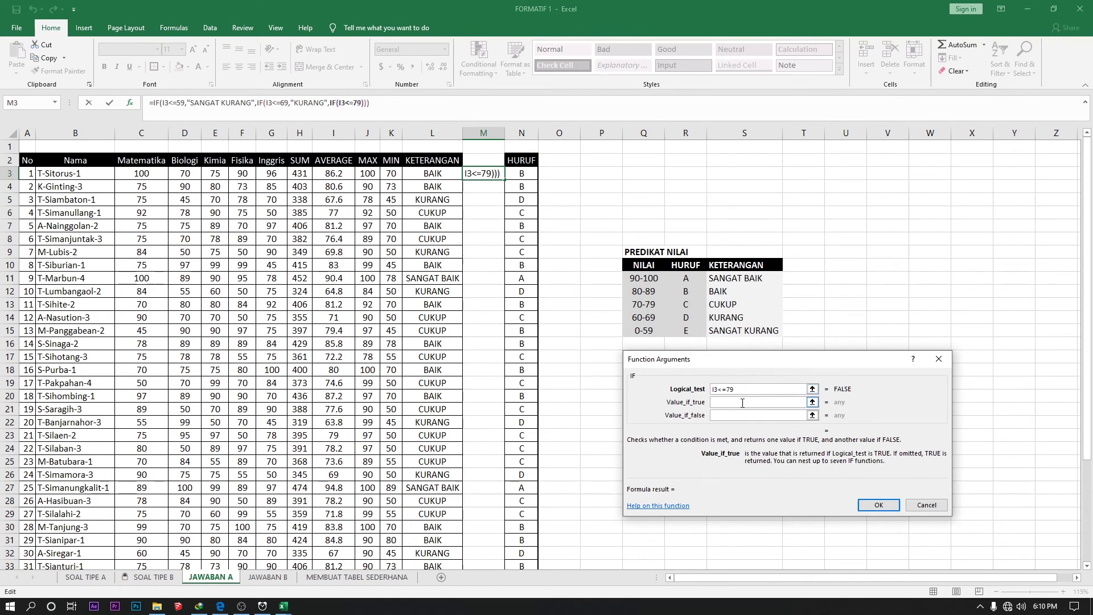
pyautogui.write('CUKUP')
pyautogui.press('Tab')
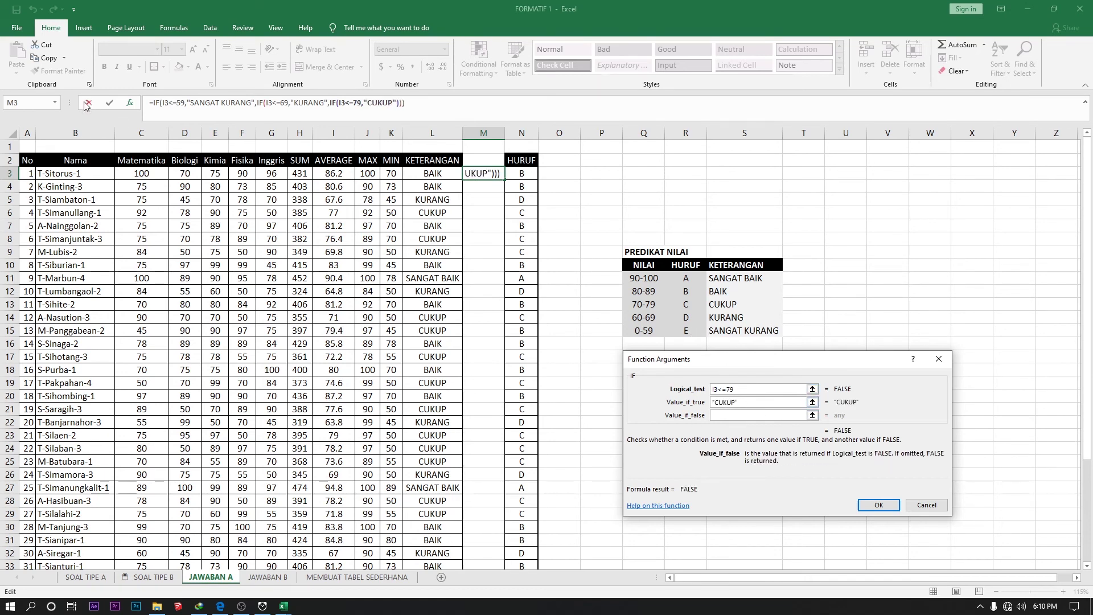
# Step: Nest a fourth IF in the M3 formula, with logical test I3<=89 and value if true BAIK
pyautogui.click(55, 102)
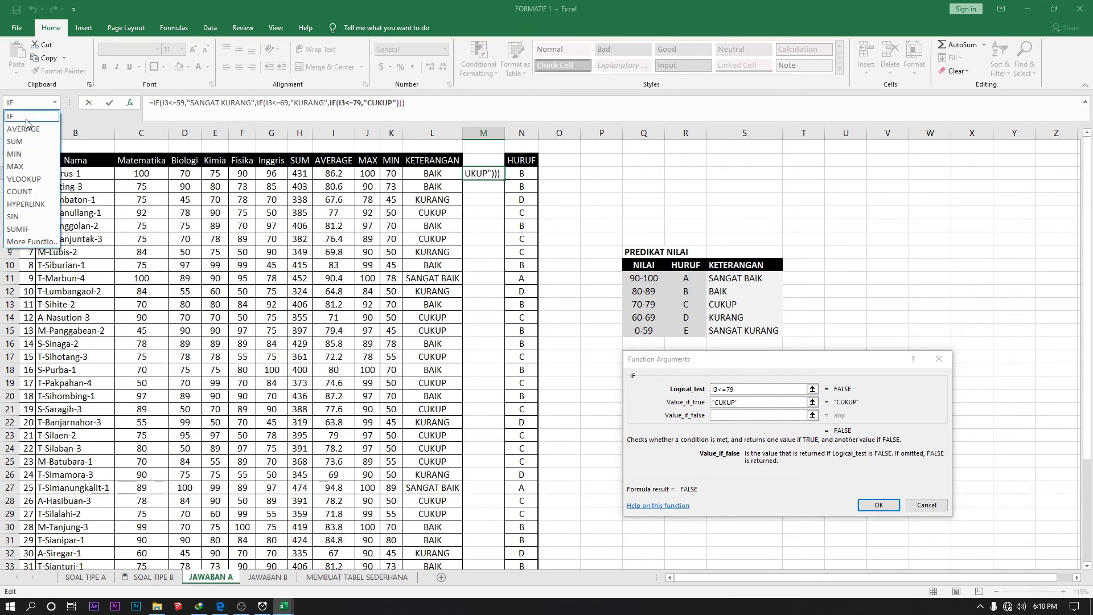
pyautogui.click(26, 117)
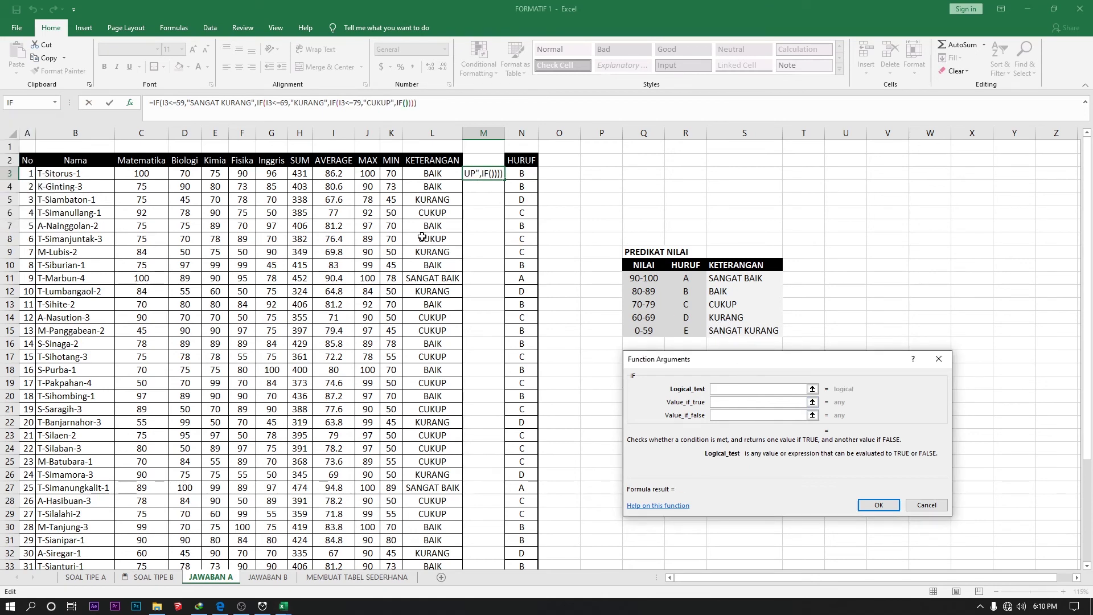
pyautogui.click(345, 176)
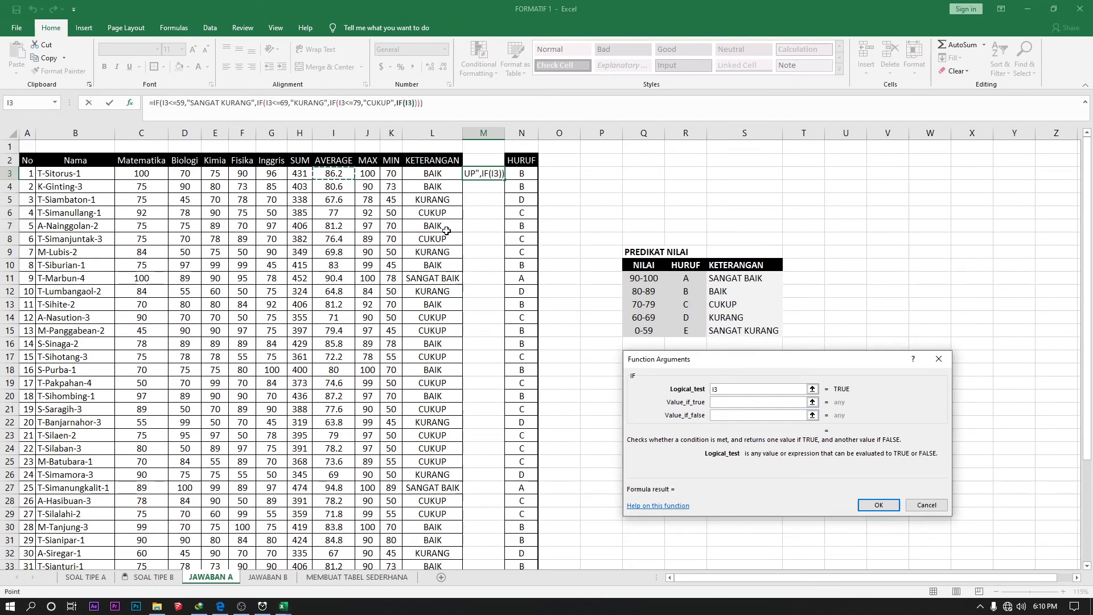
pyautogui.write('<=')
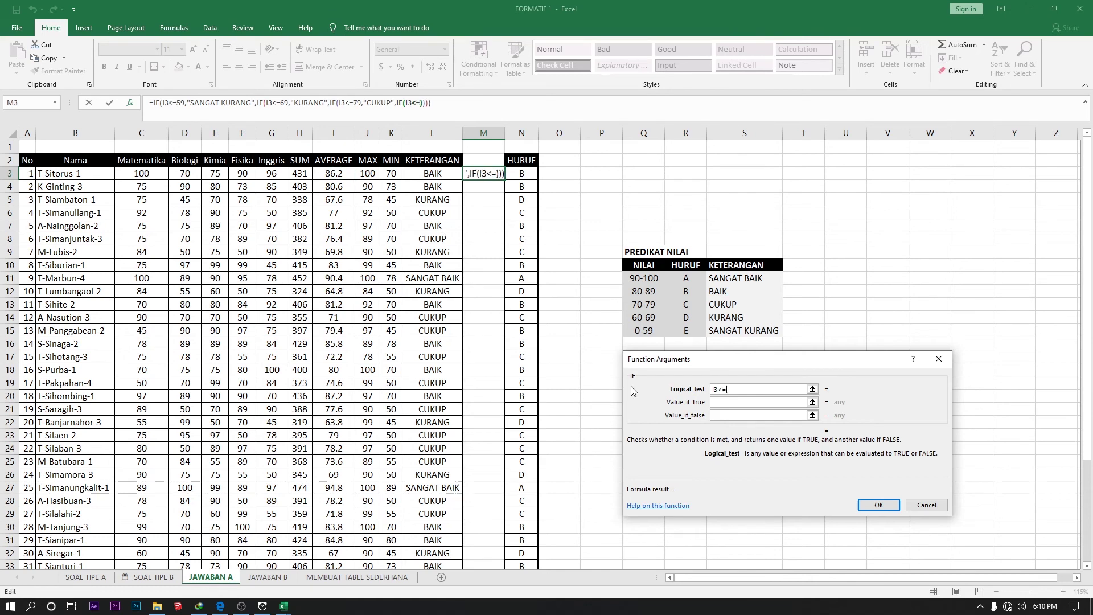
pyautogui.write('89')
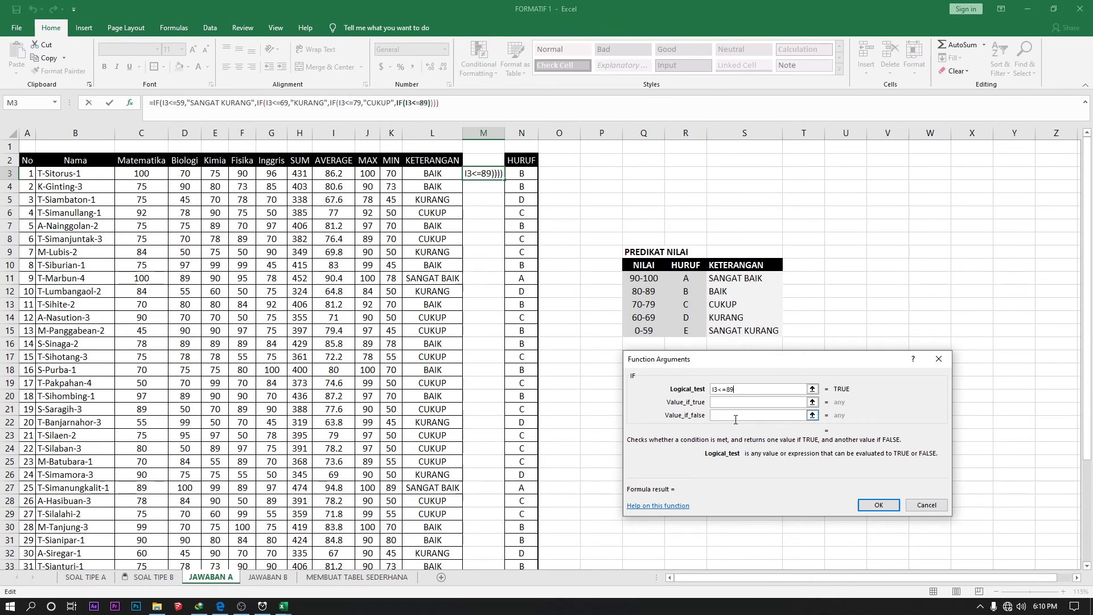
pyautogui.press('Tab')
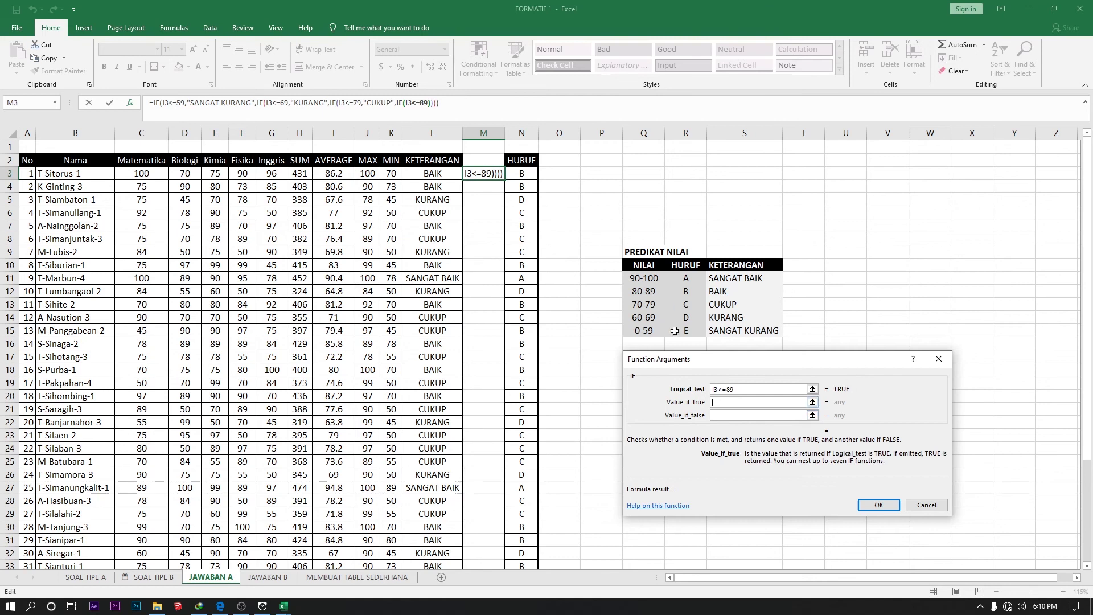
pyautogui.write('BAIK')
pyautogui.click(742, 419)
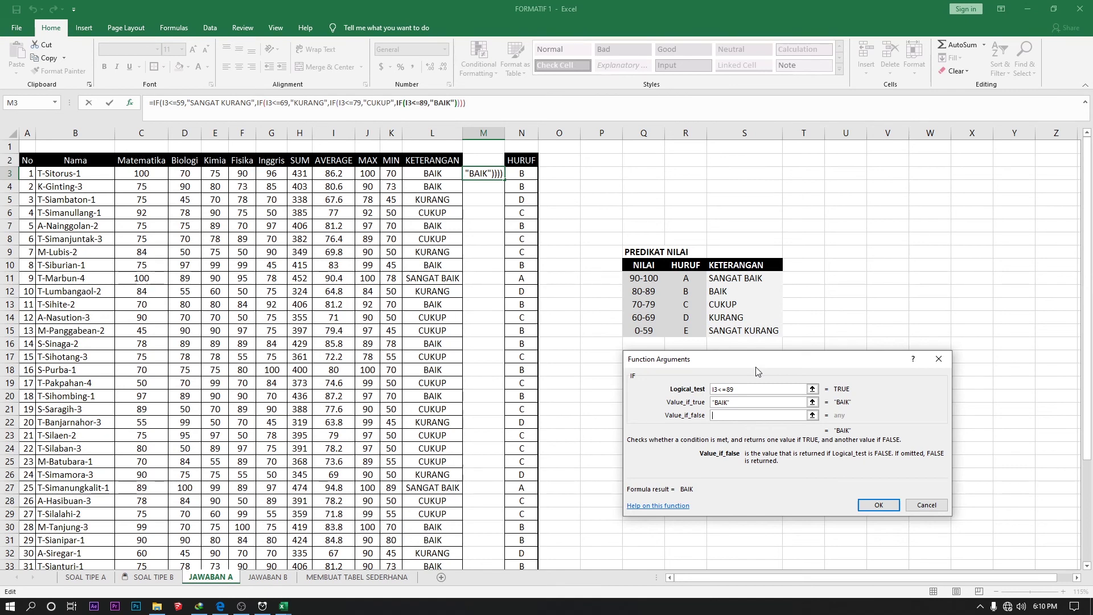
# Step: Complete the M3 formula with a fifth nested IF, using logical test I3<=100 and value if true SANGAT BAIK
pyautogui.click(54, 103)
pyautogui.click(41, 124)
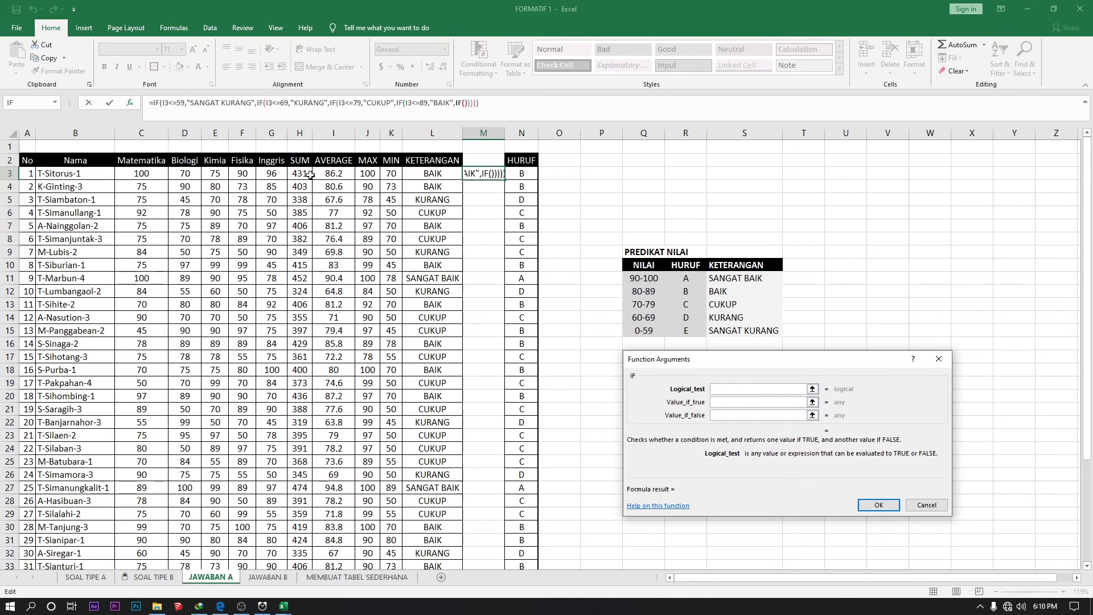
pyautogui.click(329, 174)
pyautogui.write('<')
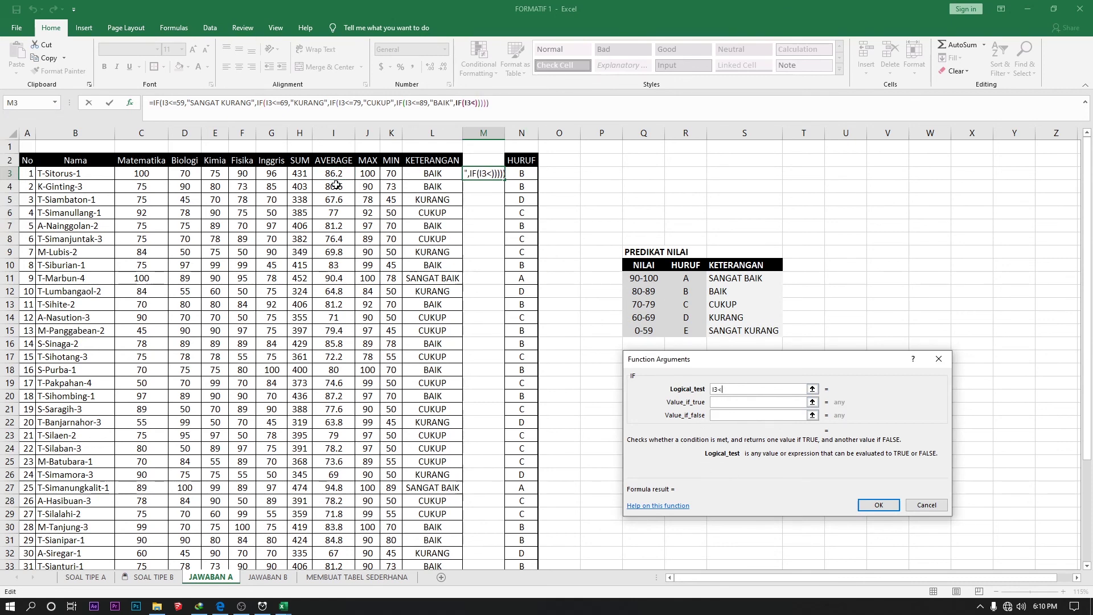
pyautogui.write('=100')
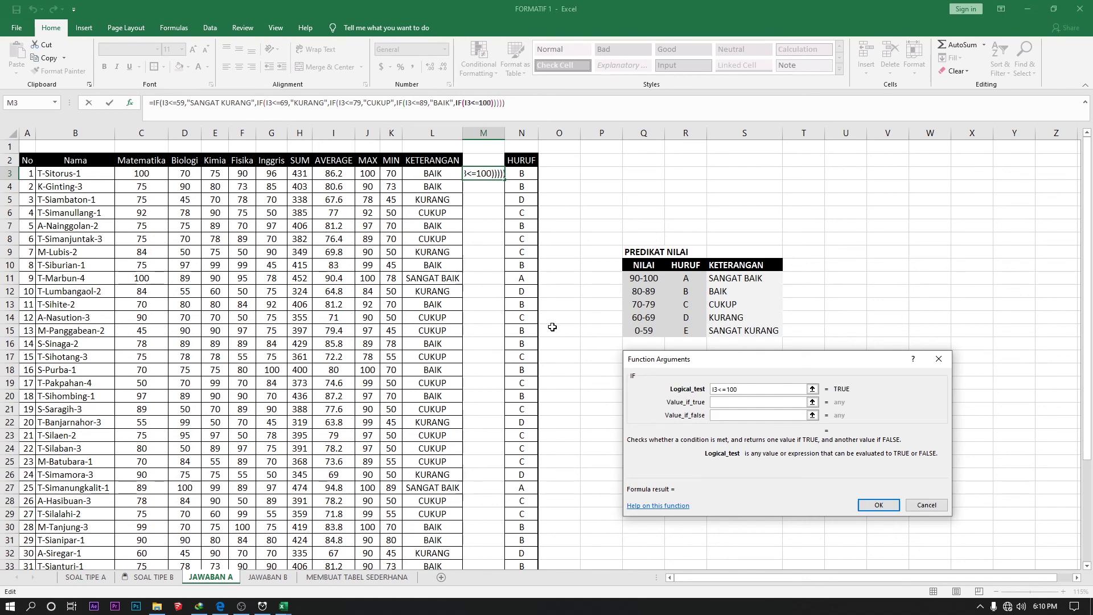
pyautogui.click(737, 402)
pyautogui.write('SA')
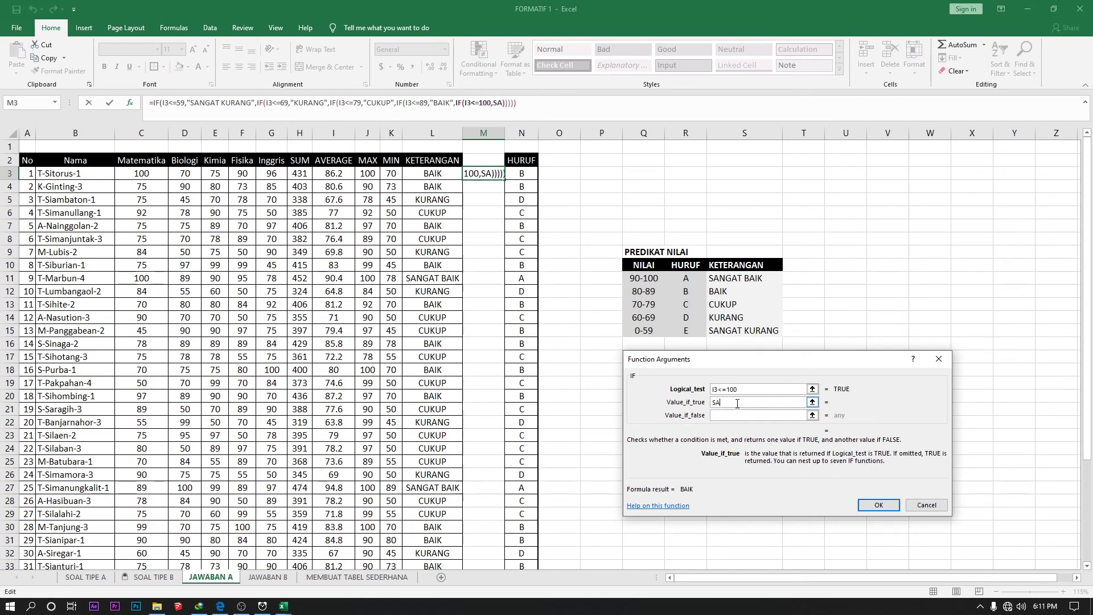
pyautogui.write('NGAT BAIK')
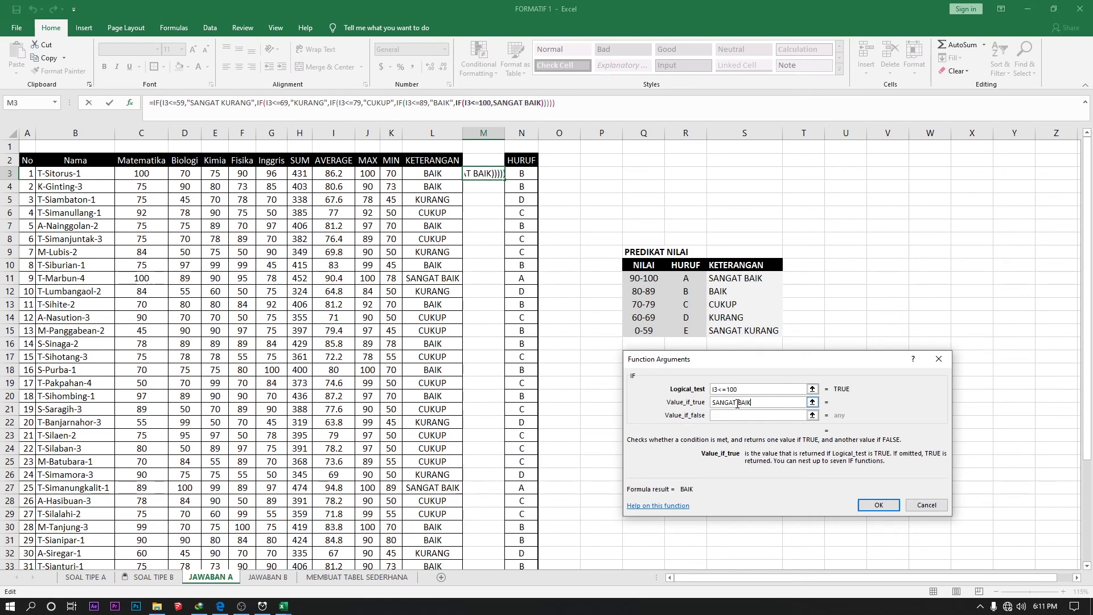
pyautogui.click(878, 505)
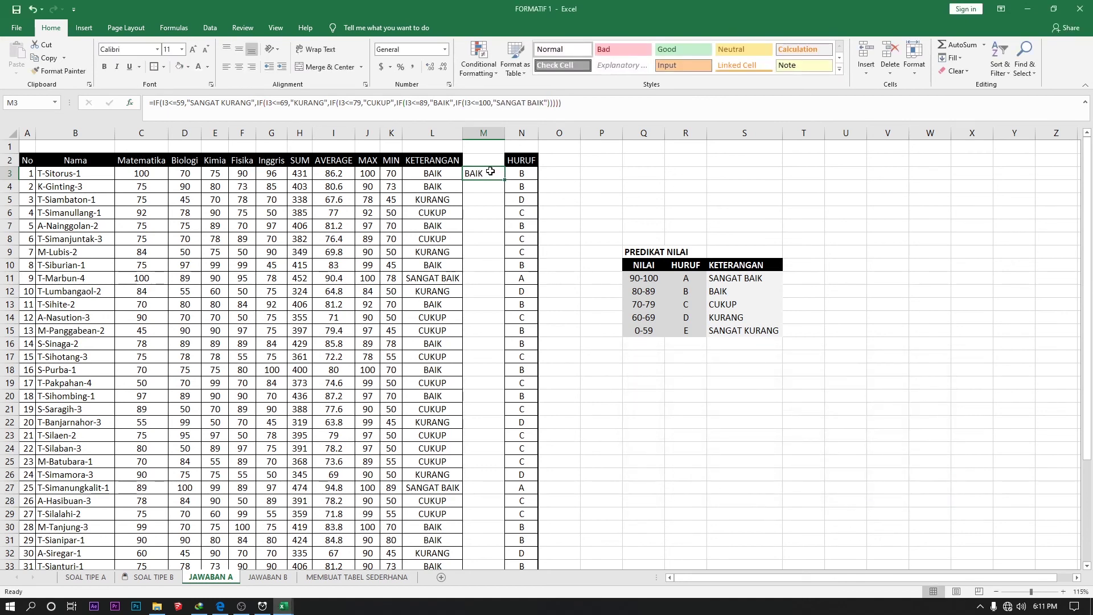
# Step: Center the student rows of column M and fill the nested IF formula from M3 down to row 42
pyautogui.moveTo(481, 174); pyautogui.dragTo(496, 421)
pyautogui.scroll(5, 489, 285)
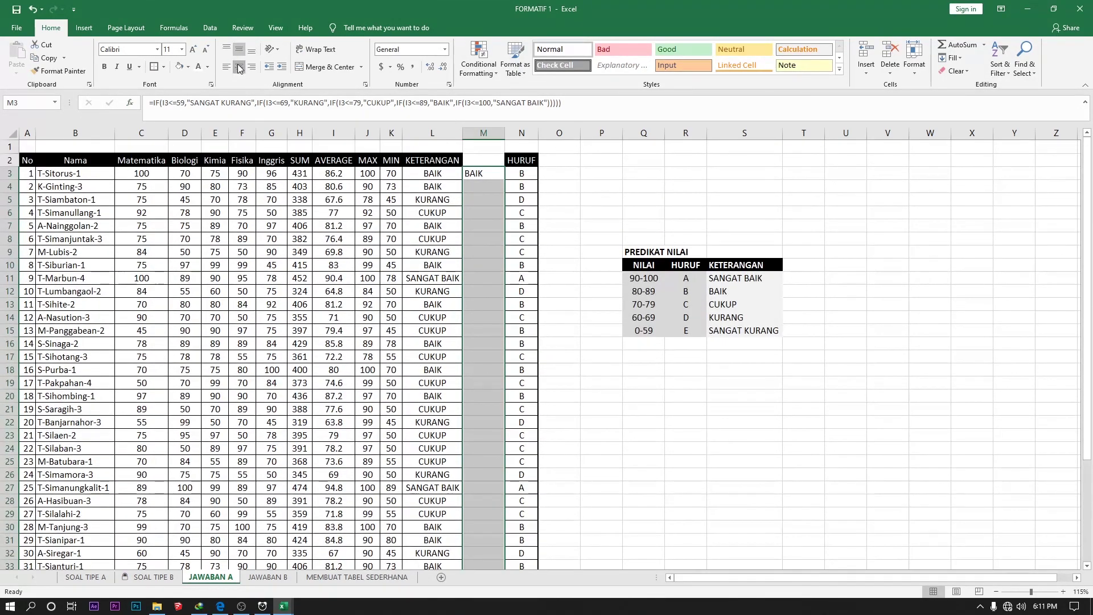
pyautogui.click(490, 175)
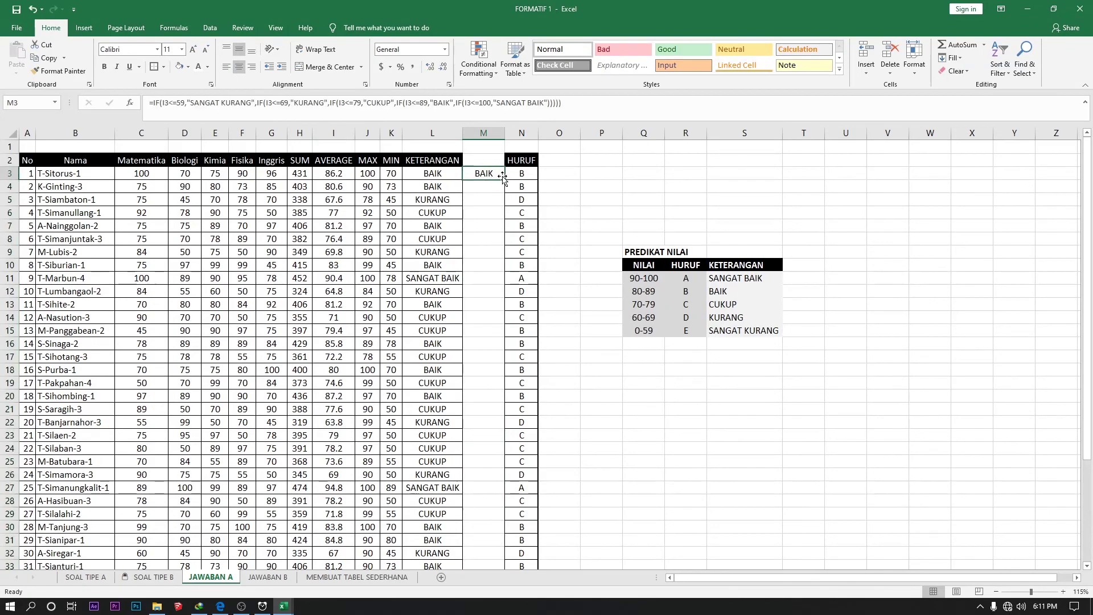
pyautogui.moveTo(503, 180); pyautogui.dragTo(503, 542)
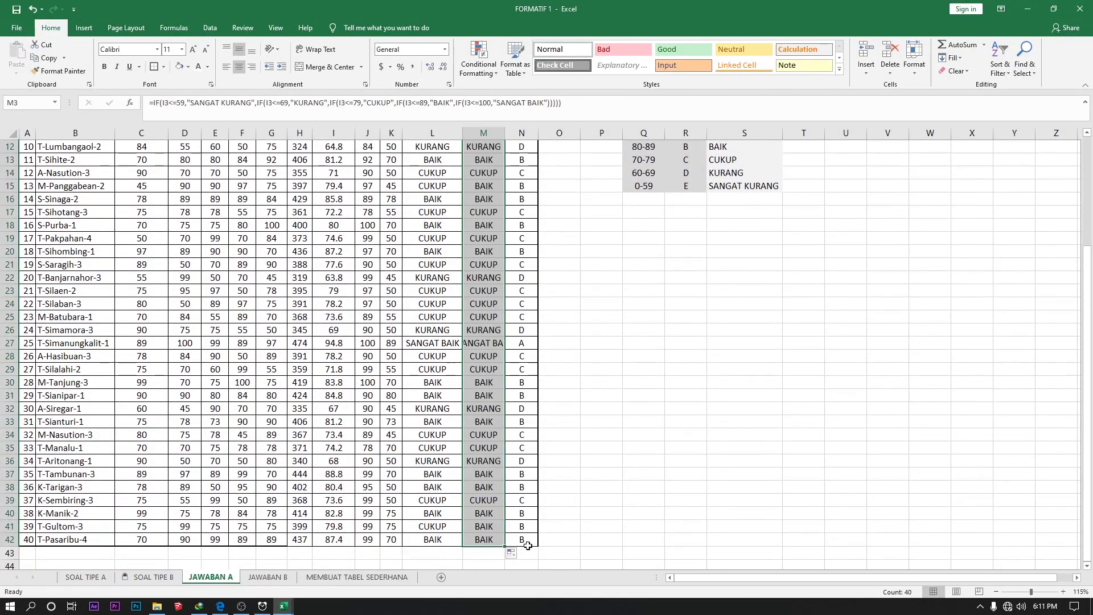
# Step: Autofit column M to its longest remark and check the filled formulas in M13 and M27
pyautogui.doubleClick(505, 132)
pyautogui.scroll(4, 524, 231)
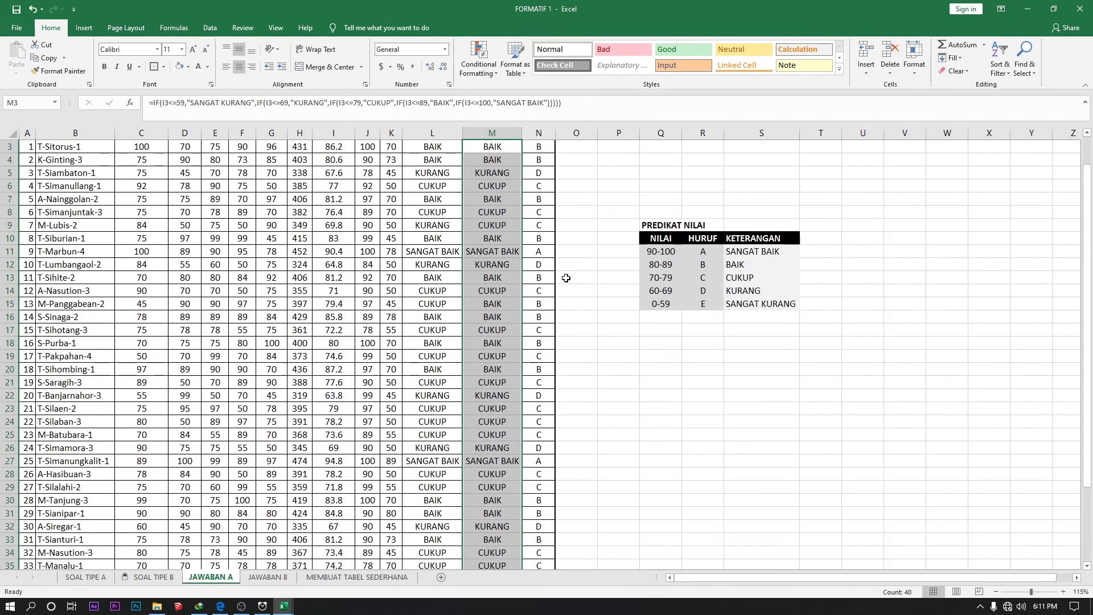
pyautogui.click(492, 298)
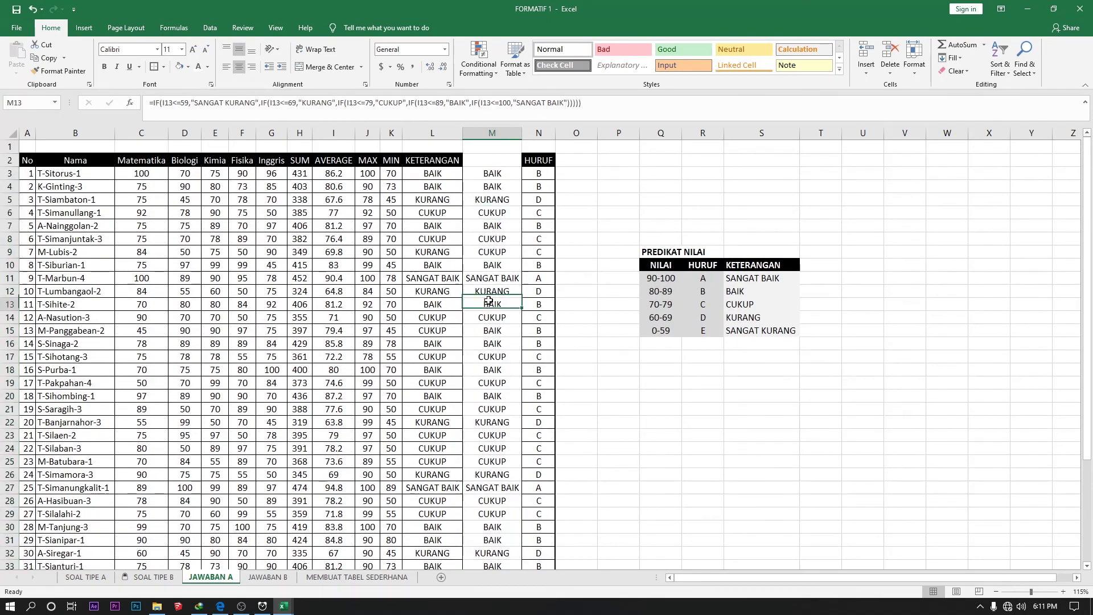
pyautogui.scroll(-1, 507, 427)
pyautogui.scroll(-1, 506, 427)
pyautogui.click(498, 439)
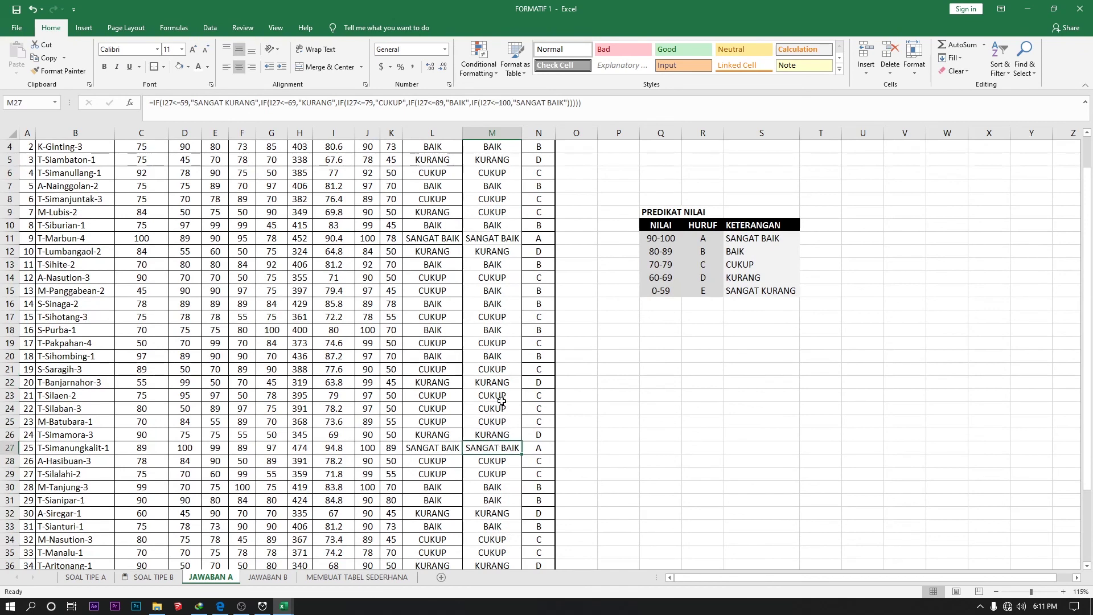
pyautogui.scroll(2, 490, 285)
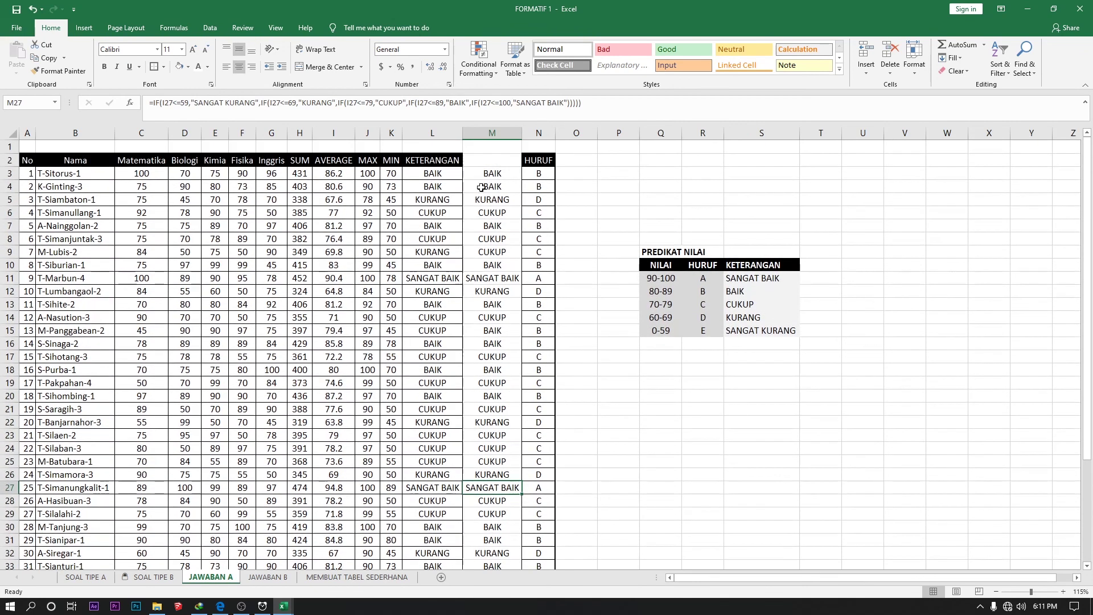
# Step: Compare the >= nested IF formulas in column L with the <= versions in column M for the upper student rows
pyautogui.click(449, 173)
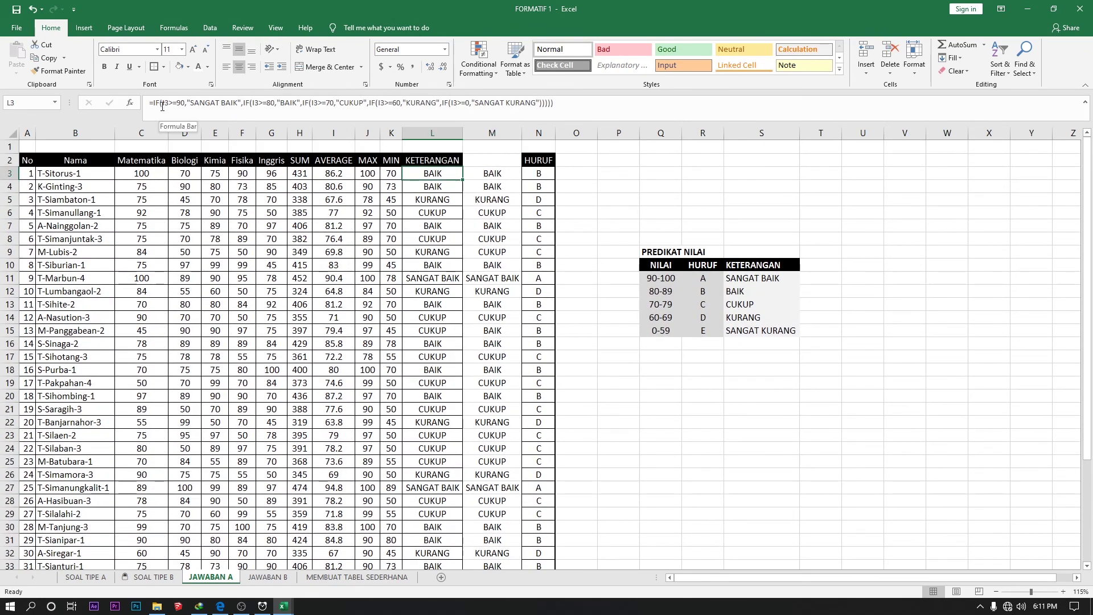
pyautogui.click(504, 173)
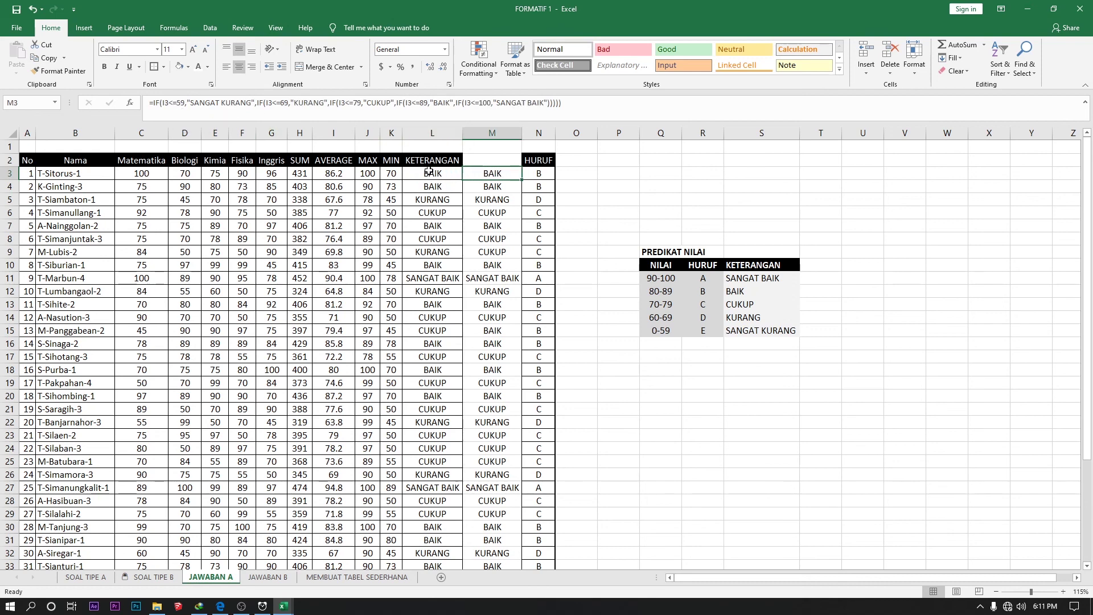
pyautogui.press('Left')
pyautogui.click(507, 176)
pyautogui.press('Left')
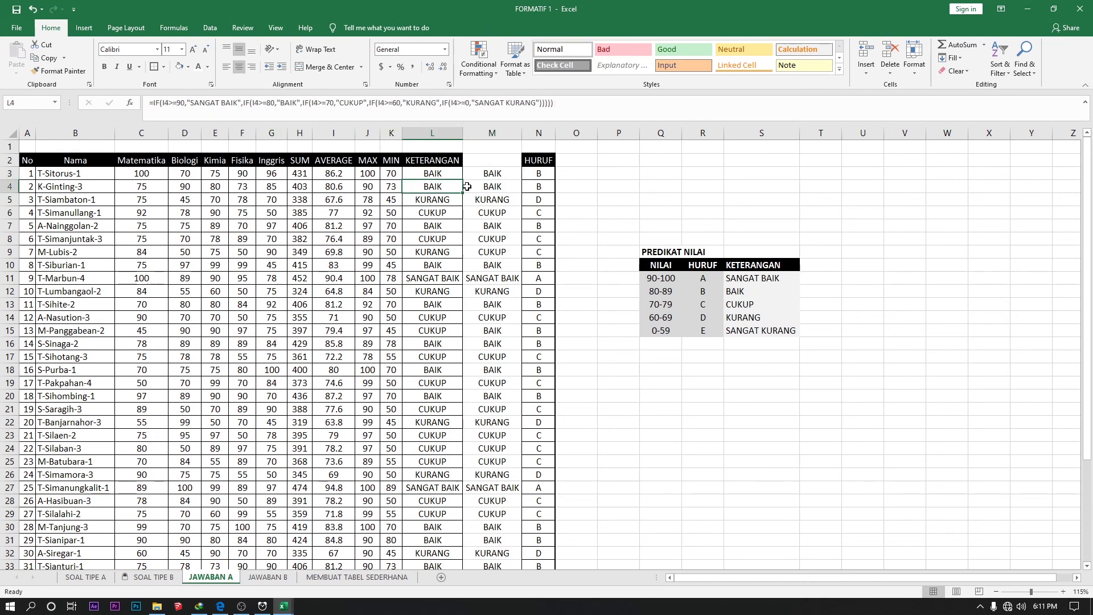
pyautogui.click(509, 177)
pyautogui.press('Left')
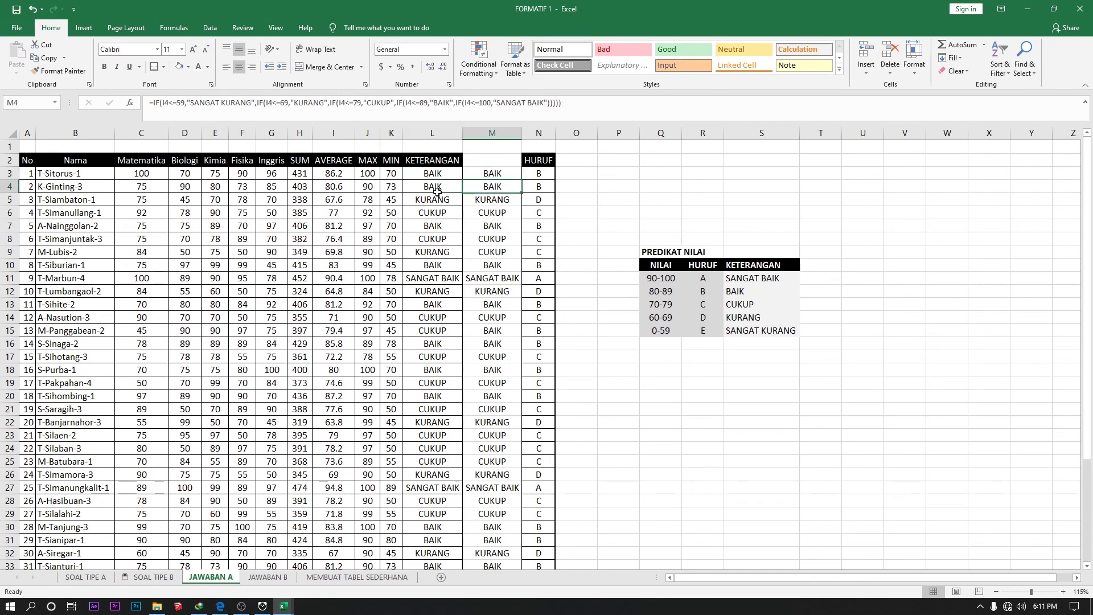
pyautogui.click(478, 213)
pyautogui.click(478, 252)
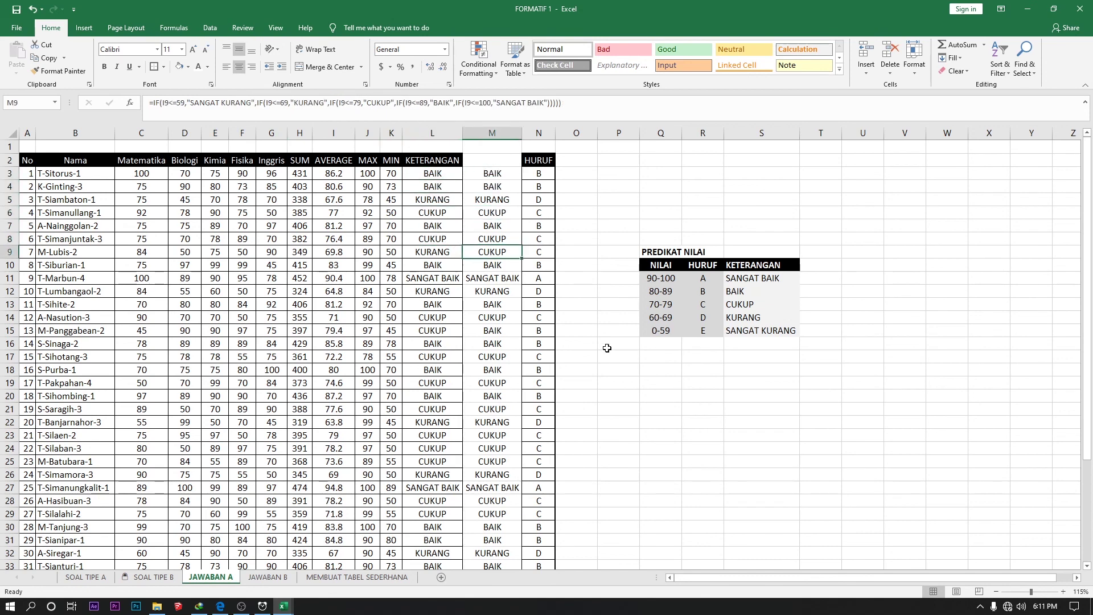
pyautogui.scroll(-4, 748, 383)
pyautogui.scroll(3, 747, 381)
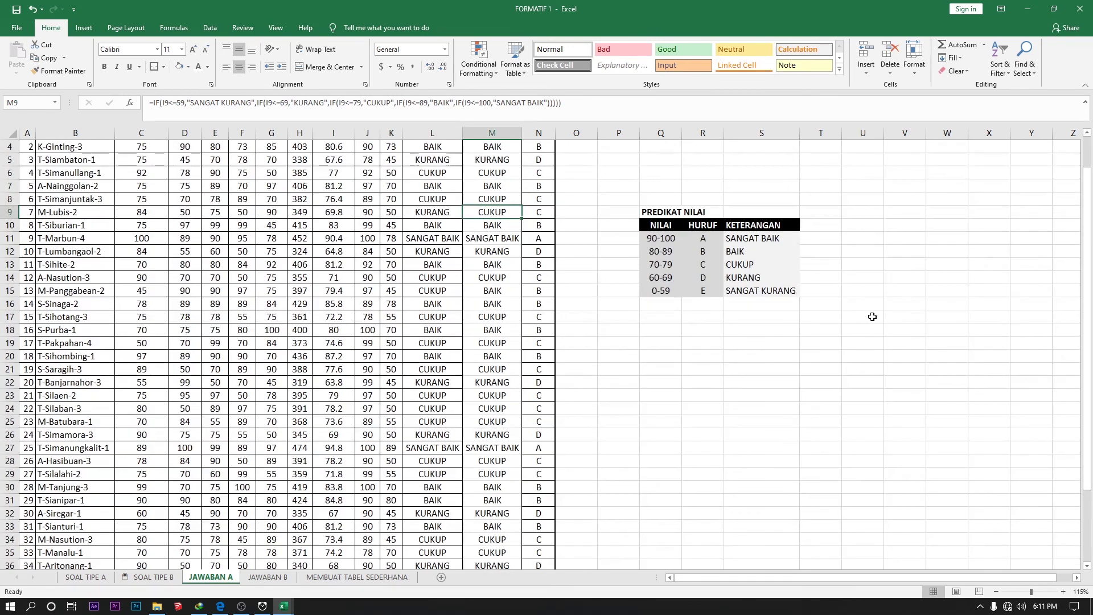
pyautogui.click(761, 368)
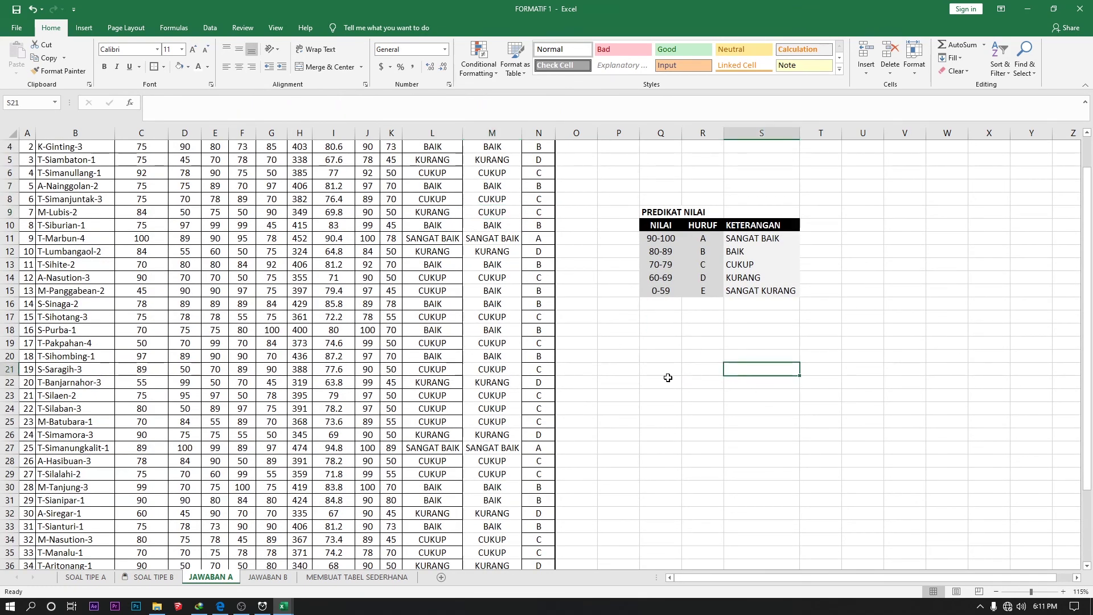
pyautogui.click(657, 357)
pyautogui.click(703, 277)
pyautogui.scroll(1, 710, 360)
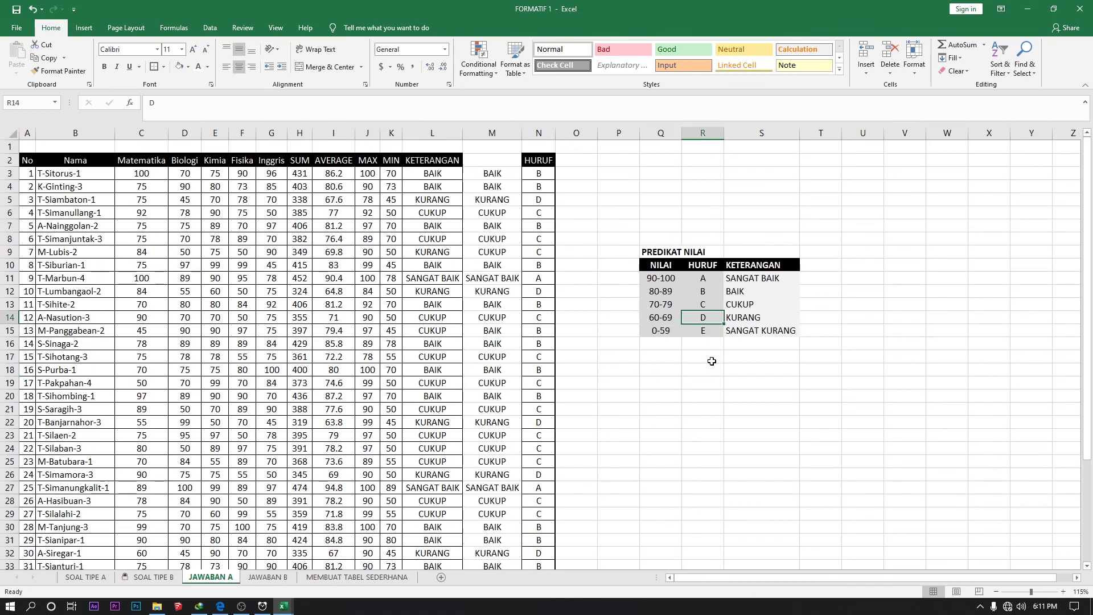
pyautogui.click(472, 277)
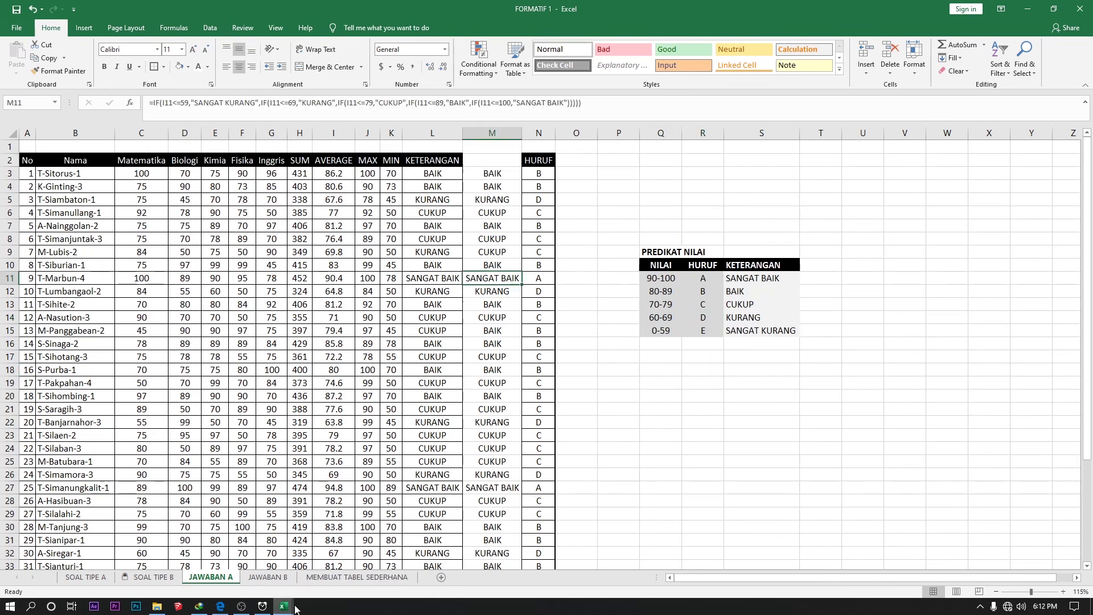
pyautogui.click(367, 343)
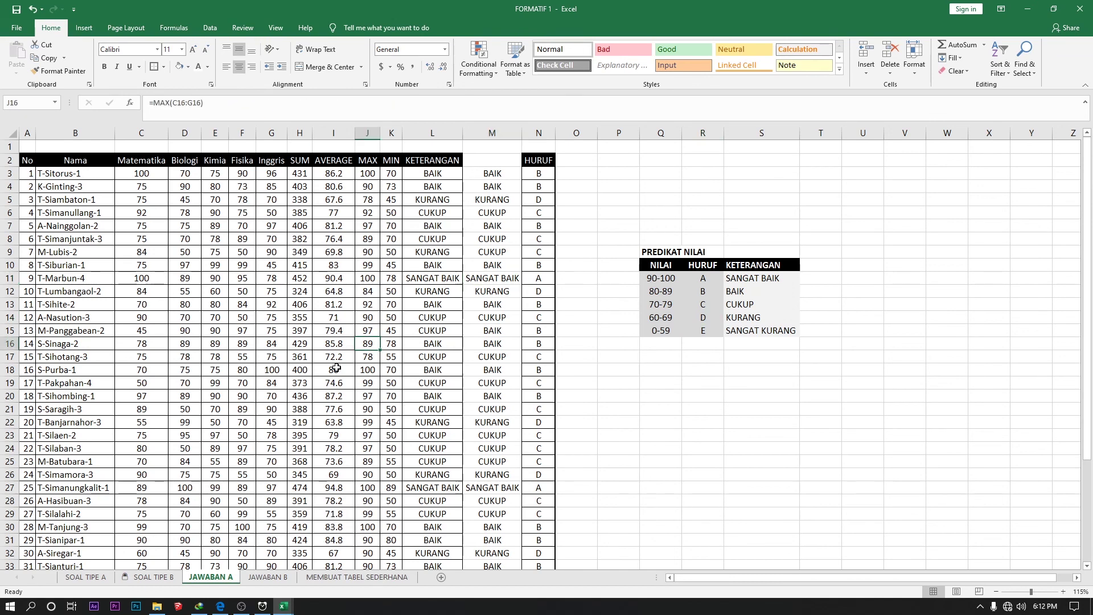